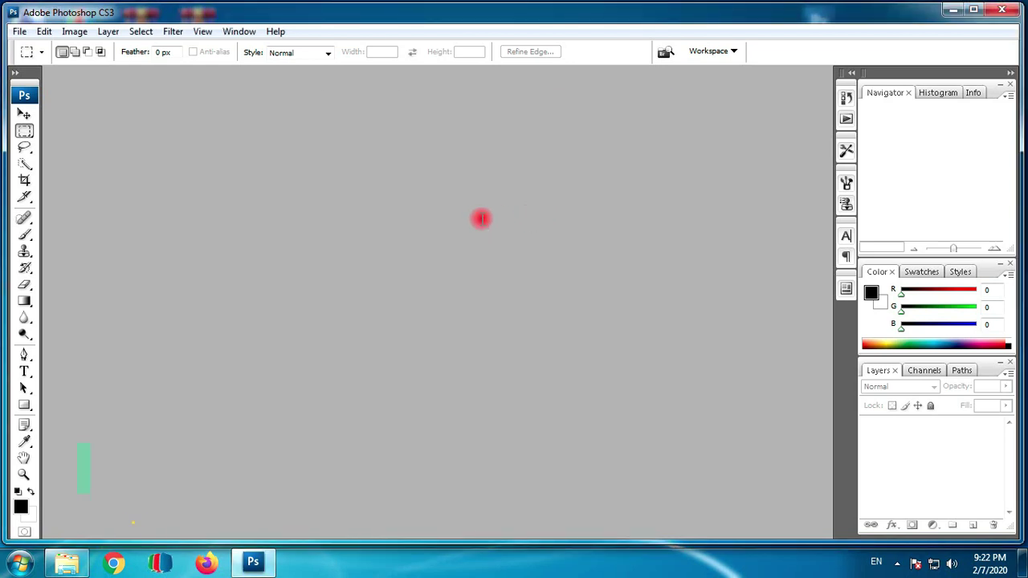
Create a new 12 × 18 inch document at 200 pixels/inch and switch to the Move tool
key("ctrl+n")
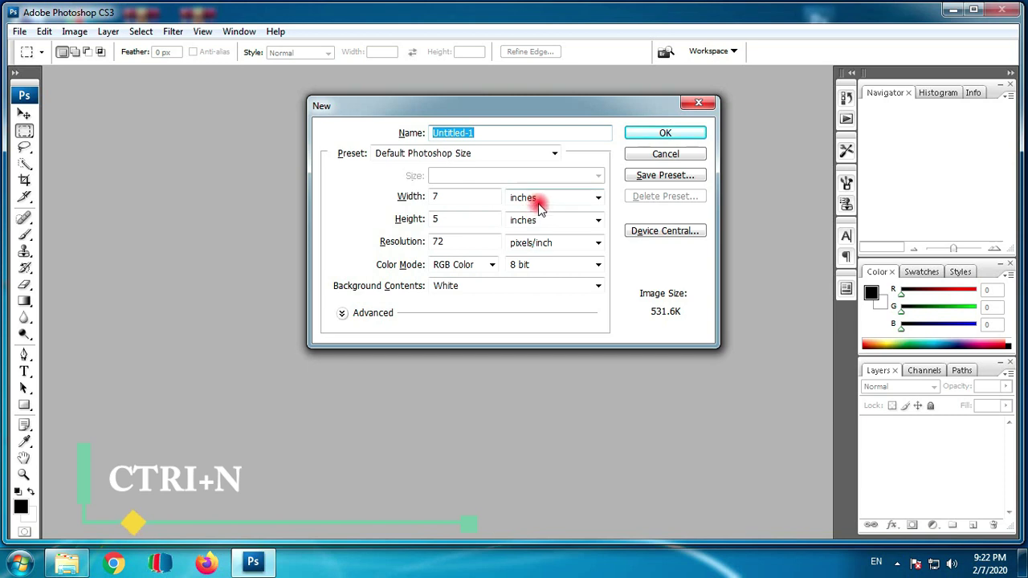
double_click(452, 199)
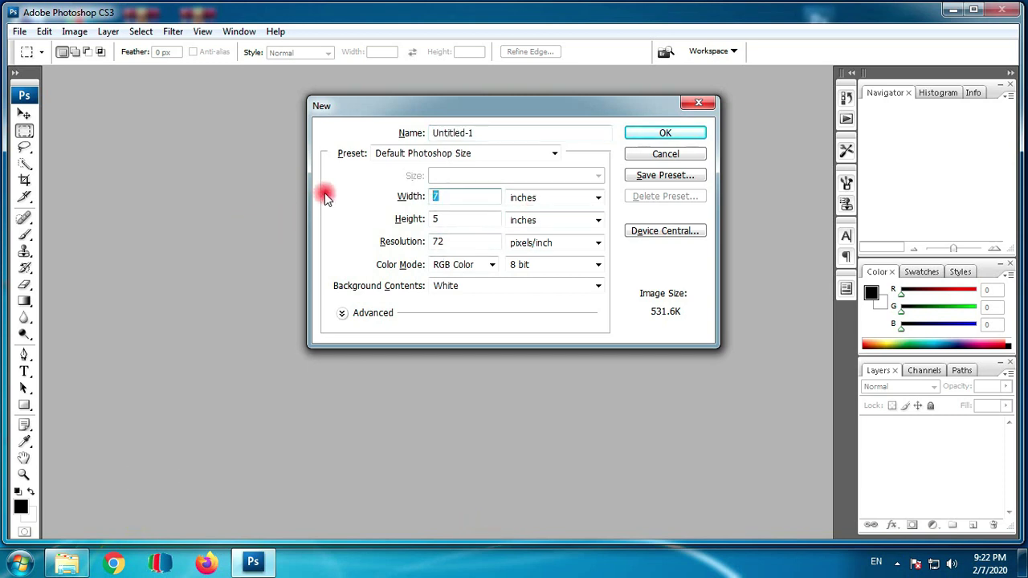
type("12")
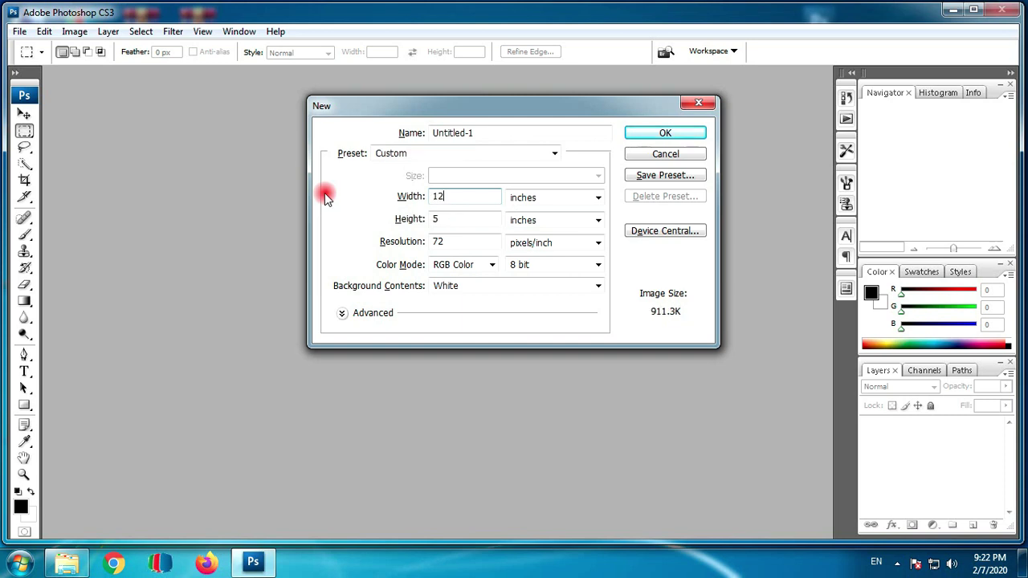
key("Tab")
type("18")
key("Tab")
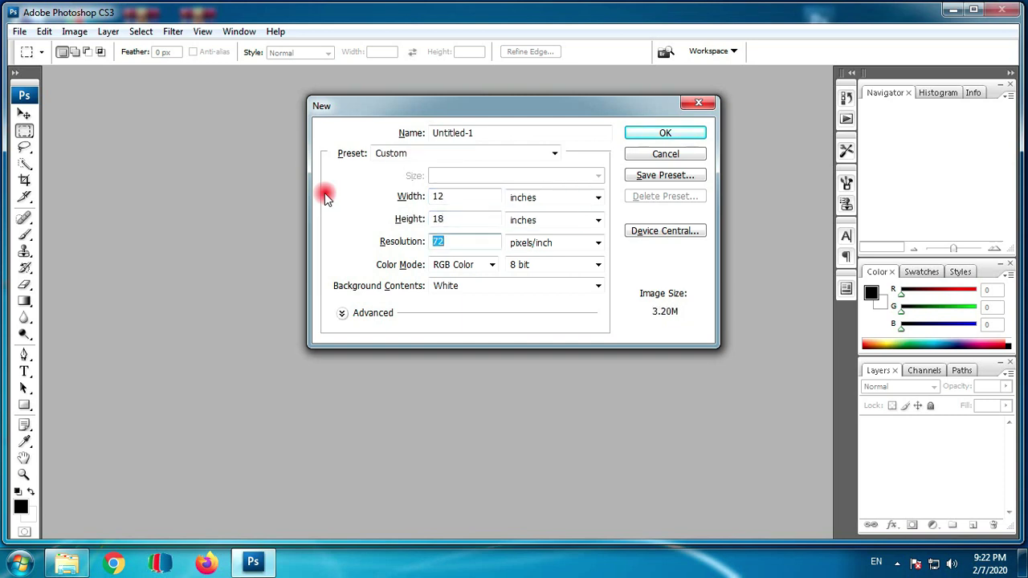
type("200")
key("Return")
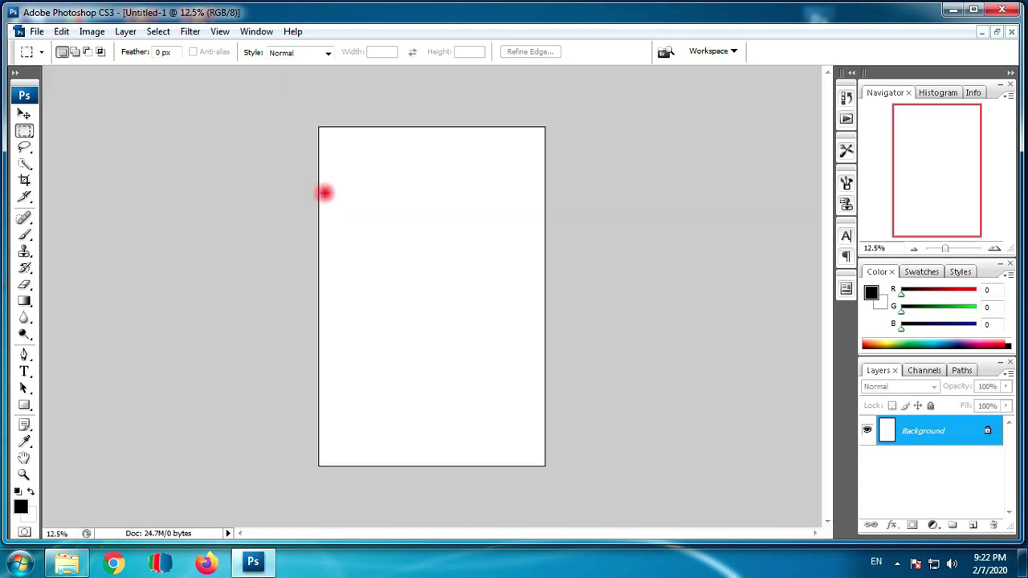
key("v")
scroll(326, 196, "up", 1)
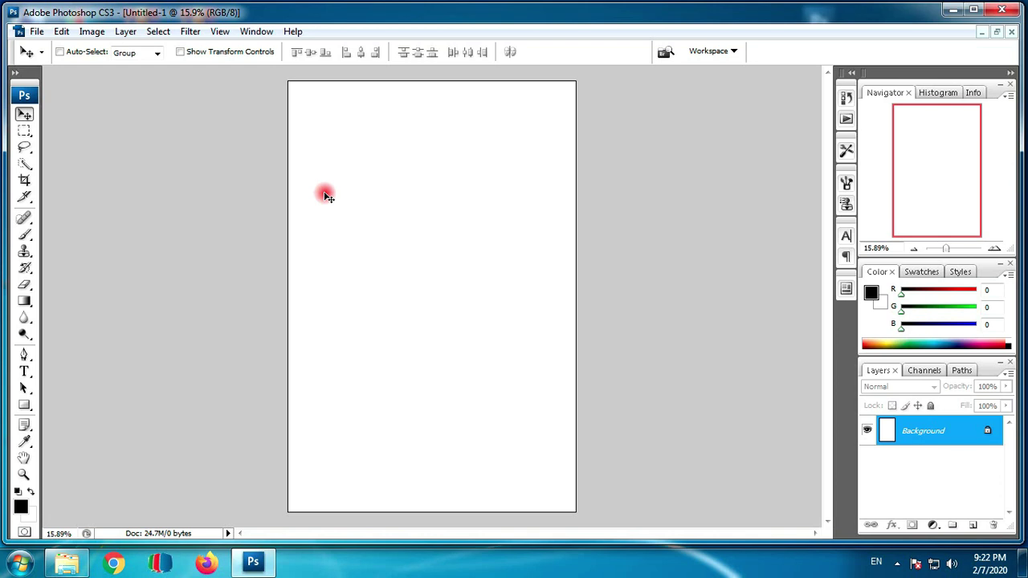
Bring up Windows Explorer and open the inner New folder of wallpapers on drive D
left_click(955, 14)
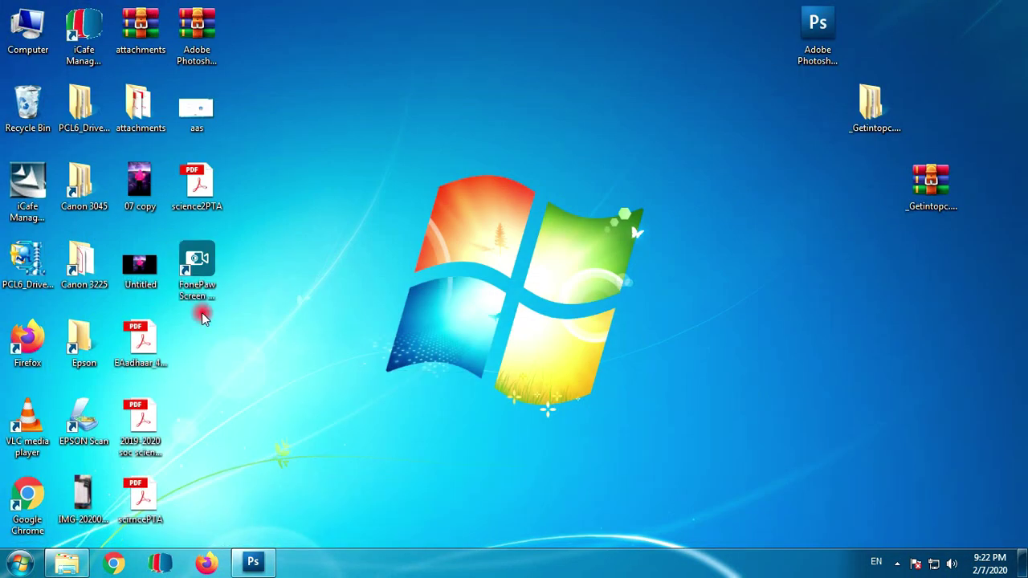
left_click(249, 562)
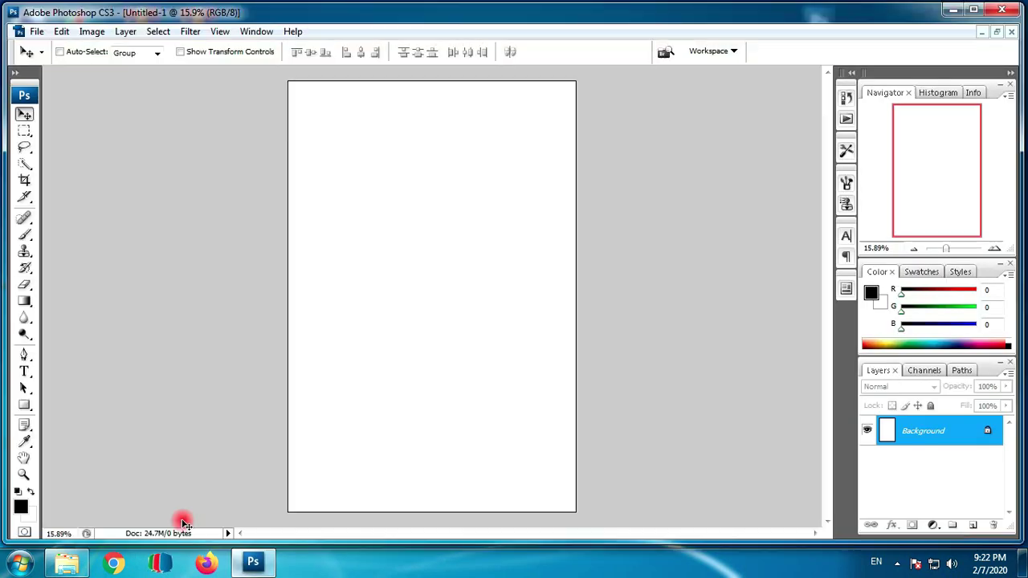
left_click(68, 568)
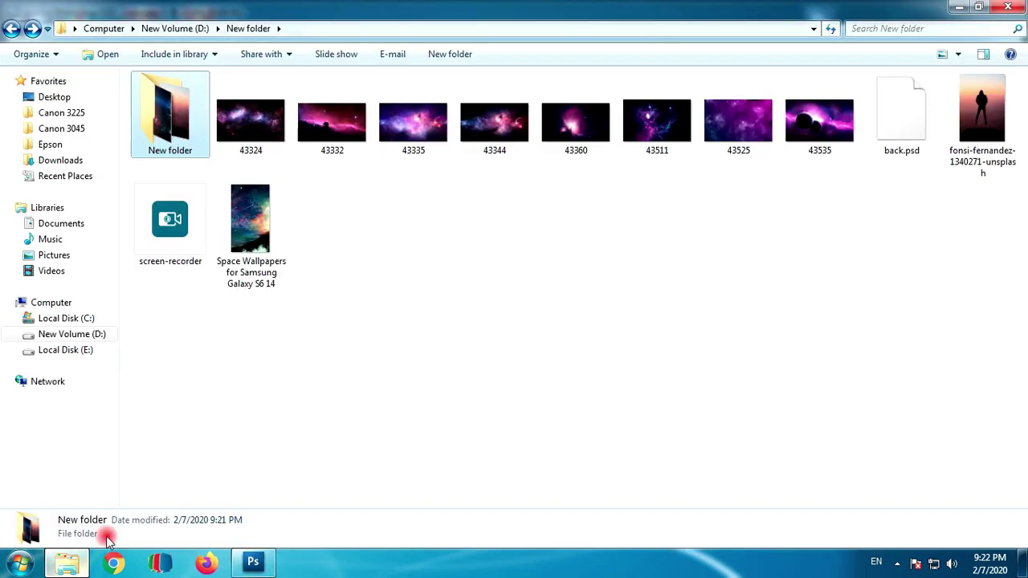
double_click(170, 152)
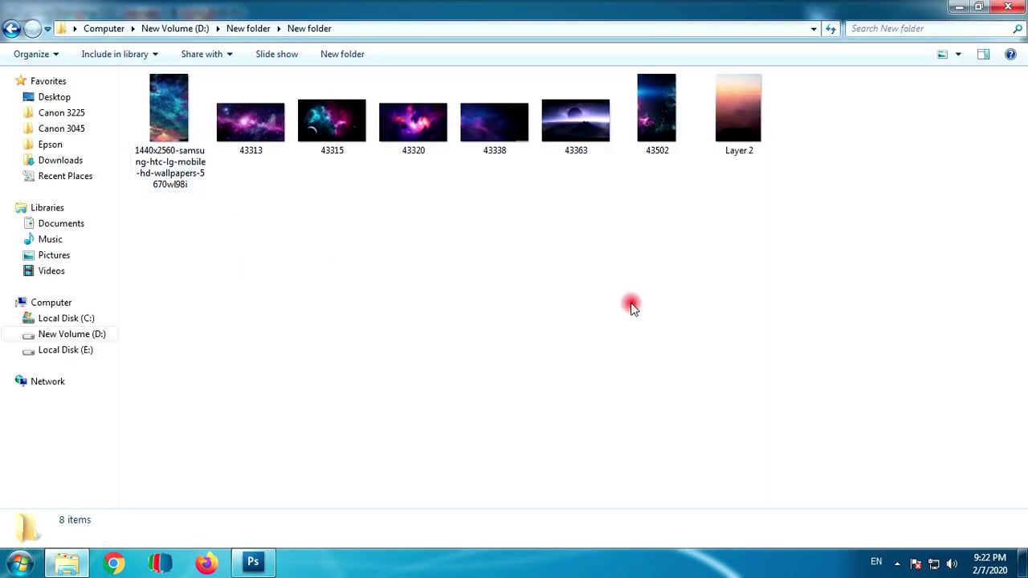
Enlarge the thumbnails to extra-large and drag the Layer 2 sunset image into Photoshop
scroll(632, 308, "up", 2)
scroll(632, 308, "up", 3)
scroll(635, 307, "up", 3)
scroll(639, 305, "up", 2)
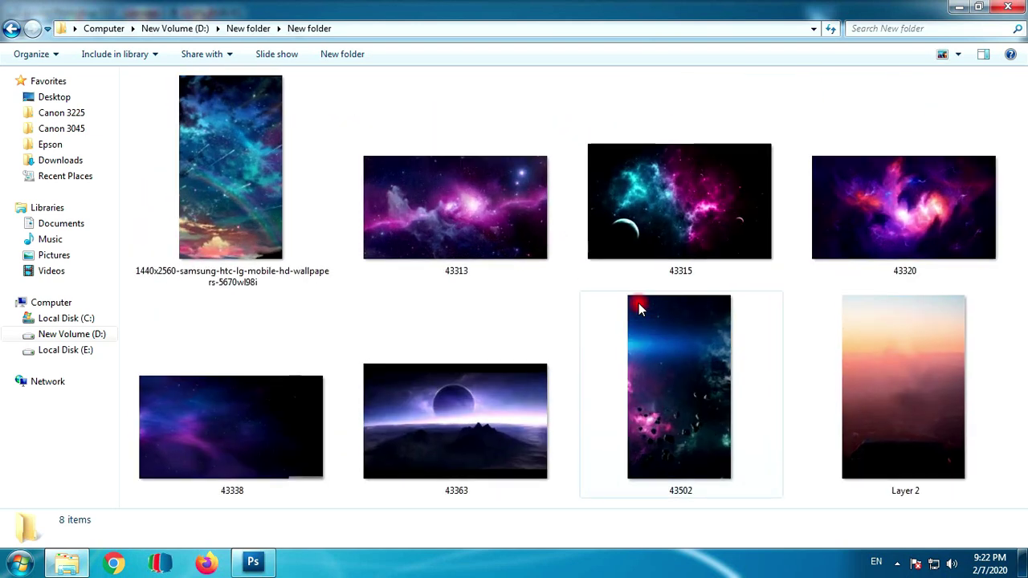
left_click(927, 385)
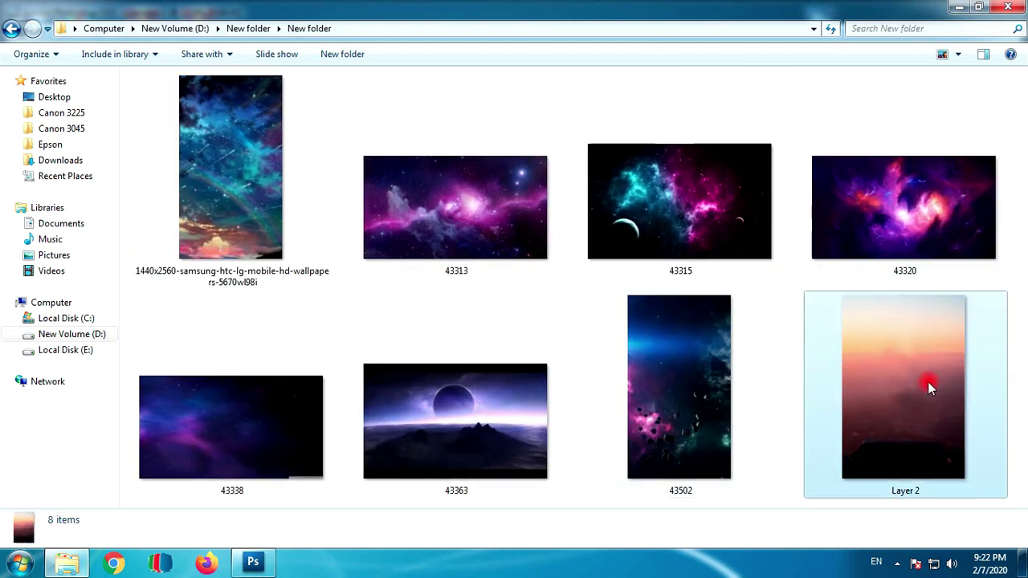
left_click_drag(927, 382, 346, 409)
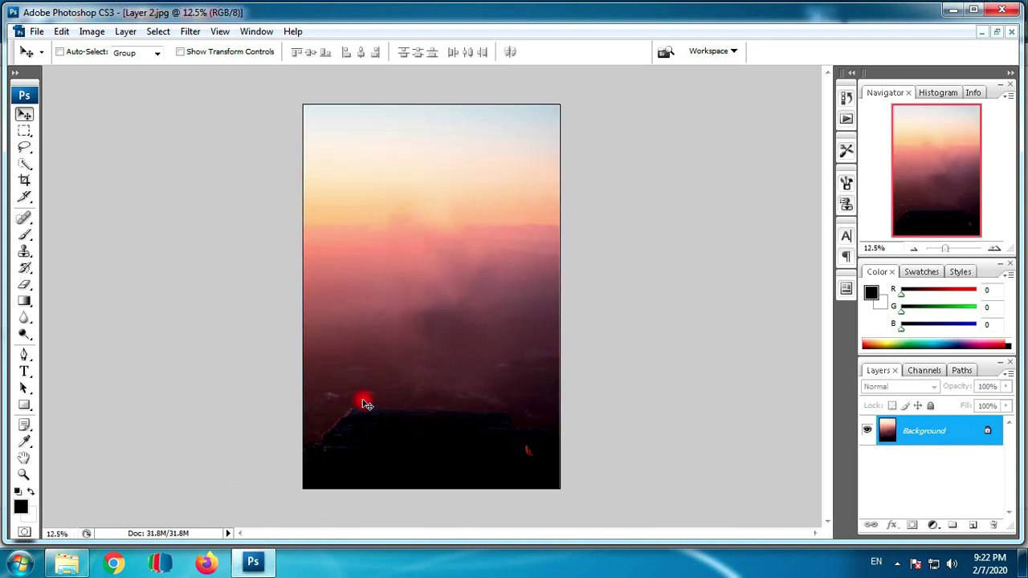
Copy the Layer 2.jpg sunset photo into Untitled-1 as Layer 1, close Layer 2.jpg, and maximize Untitled-1
key("f")
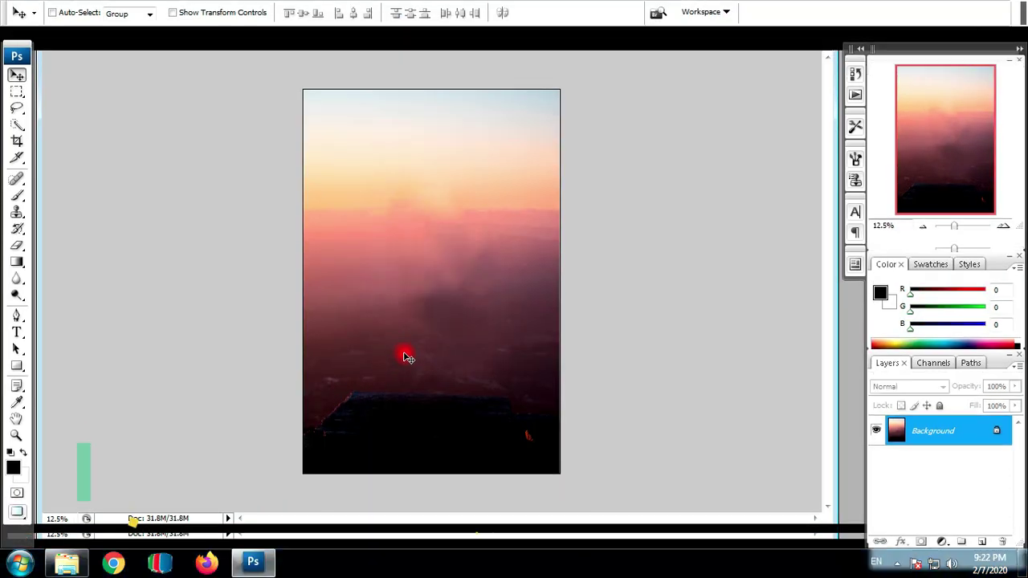
key("f")
key("f")
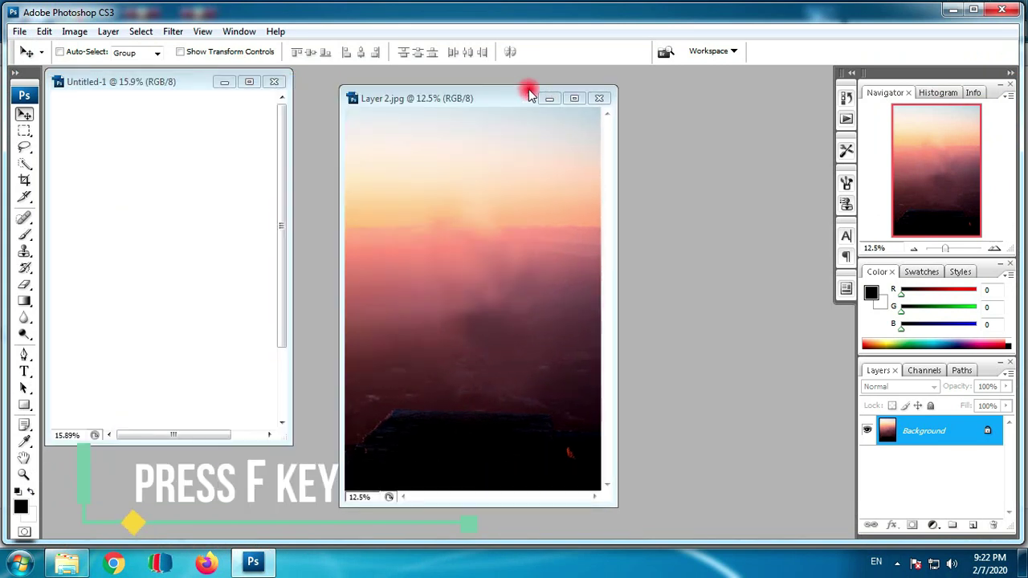
left_click_drag(231, 86, 490, 80)
left_click_drag(463, 156, 239, 187)
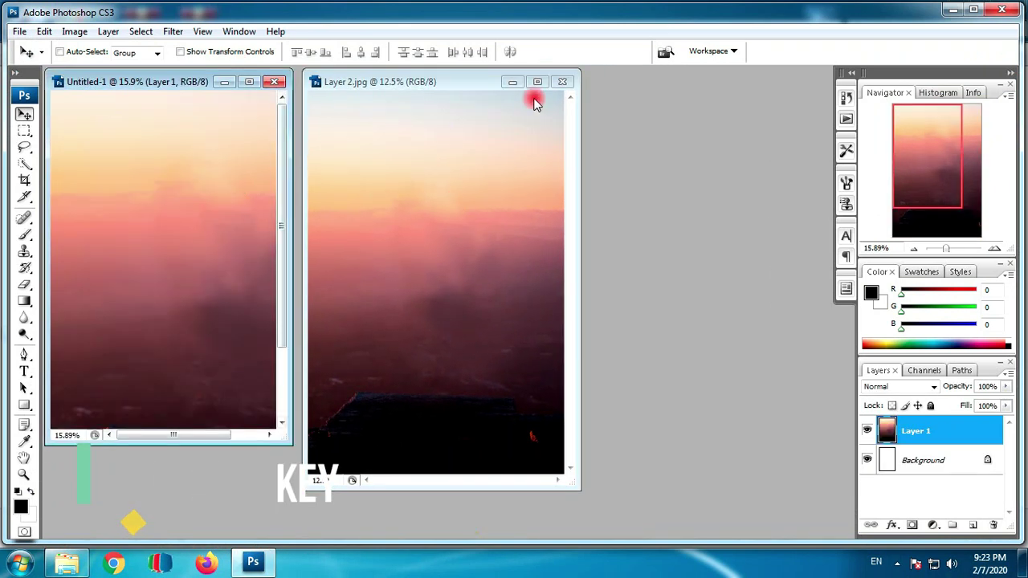
left_click(562, 81)
left_click(249, 81)
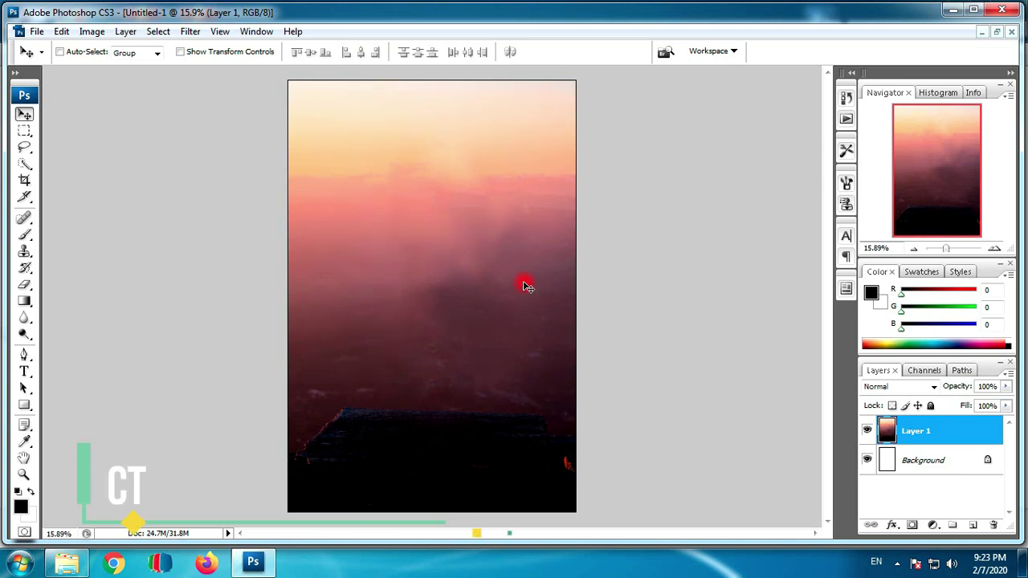
Scale the sunset layer proportionally to 89.8%, nudge it into place, and duplicate it as Layer 1 copy
key("ctrl+minus")
key("ctrl+t")
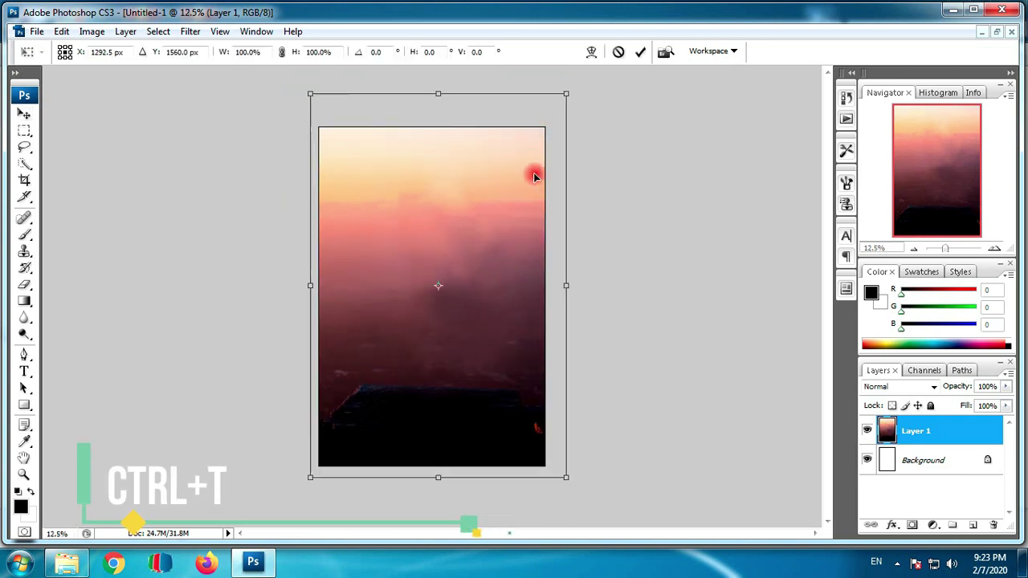
left_click_drag(561, 107, 549, 126)
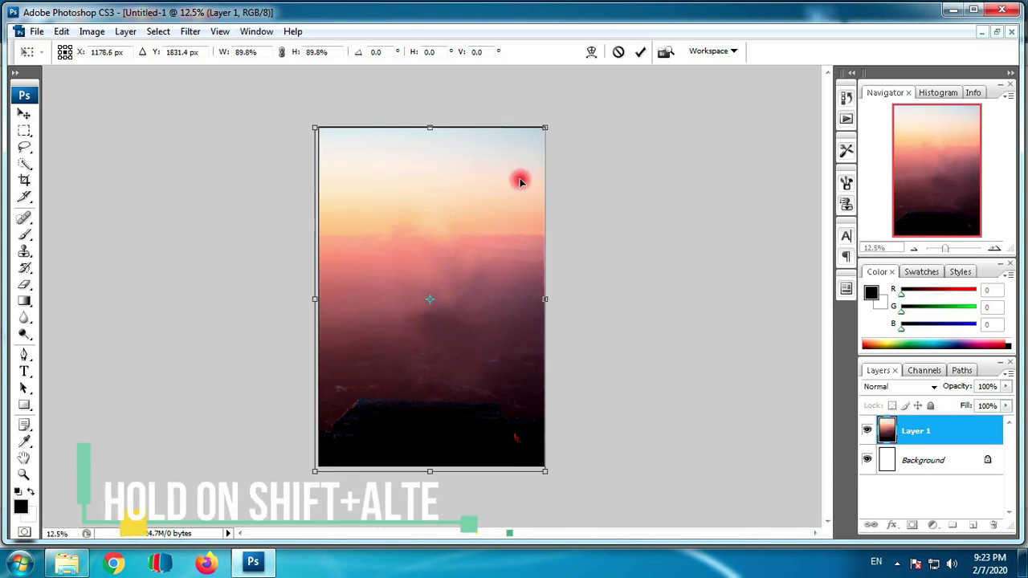
key("Up")
key("Up")
key("Right")
key("Right")
key("Right")
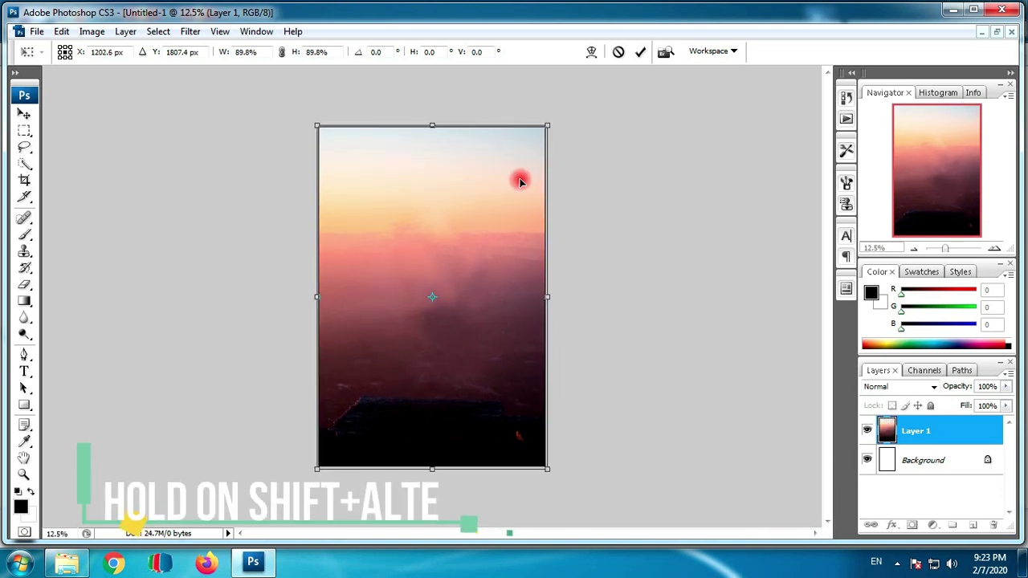
key("Left")
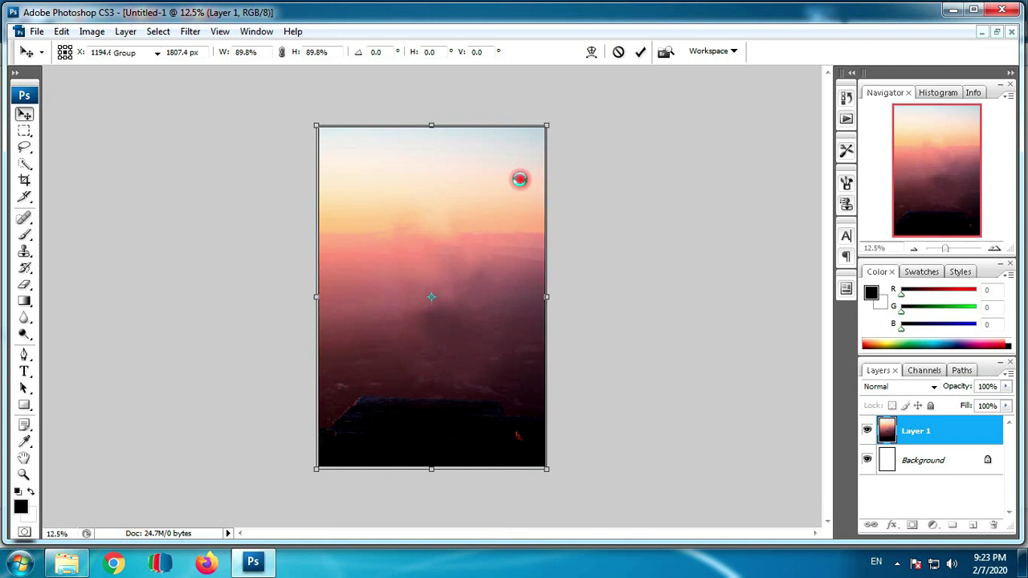
key("Return")
key("ctrl+plus")
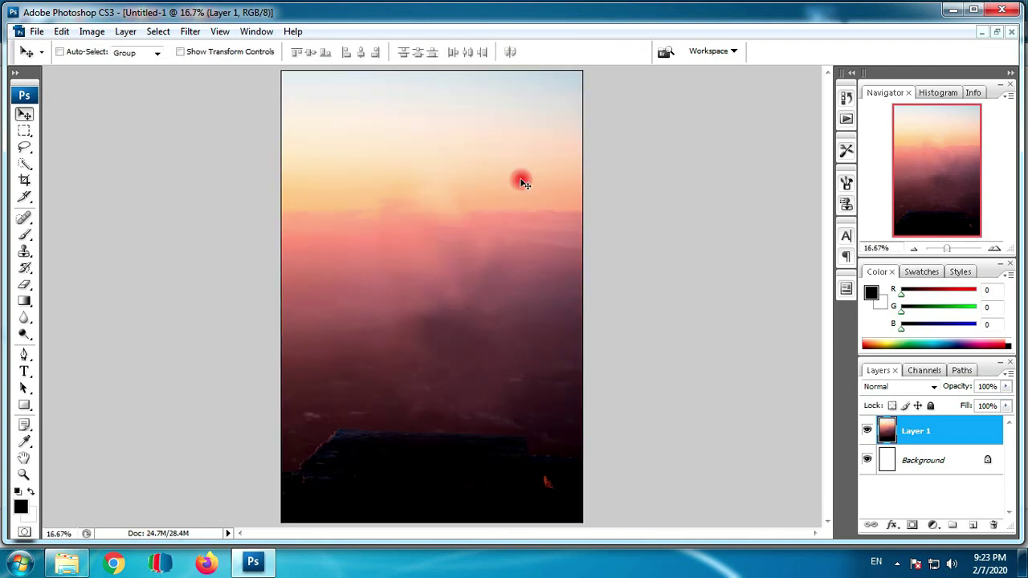
key("ctrl+minus")
left_click_drag(973, 420, 973, 525)
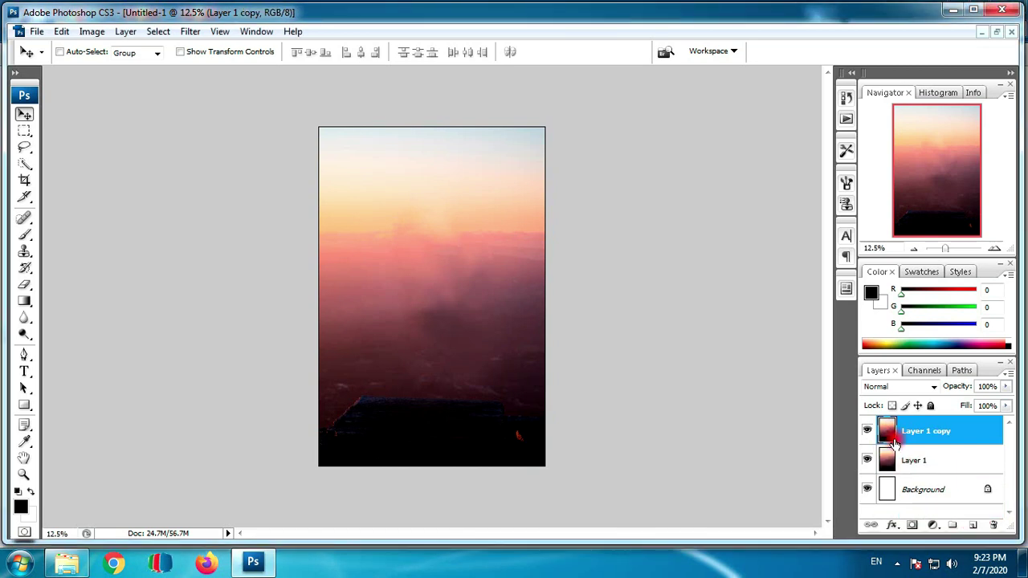
Darken Layer 1 copy's midtones with Levels, setting the RGB midtone input to 0.92
left_click(910, 433)
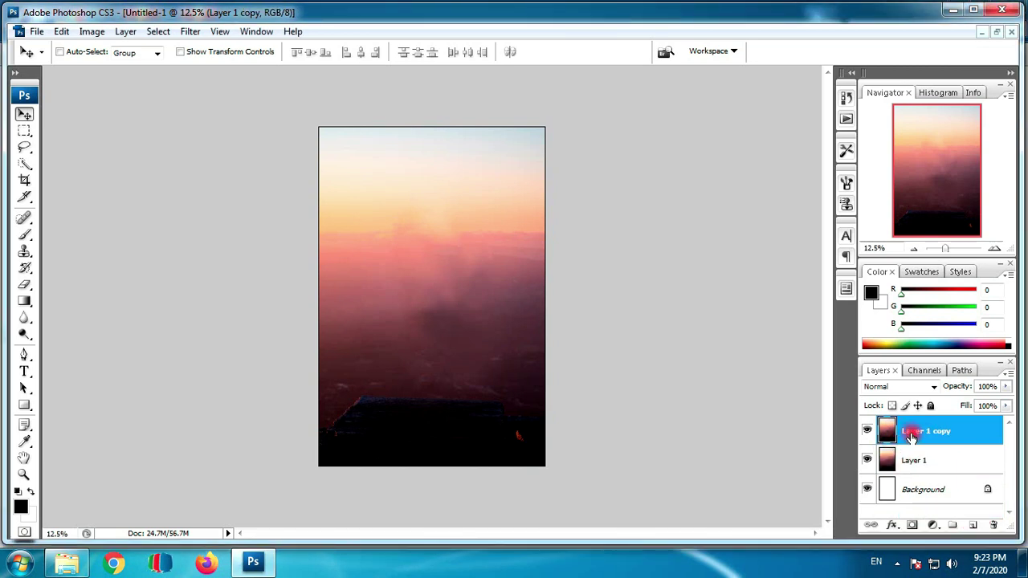
key("ctrl+l")
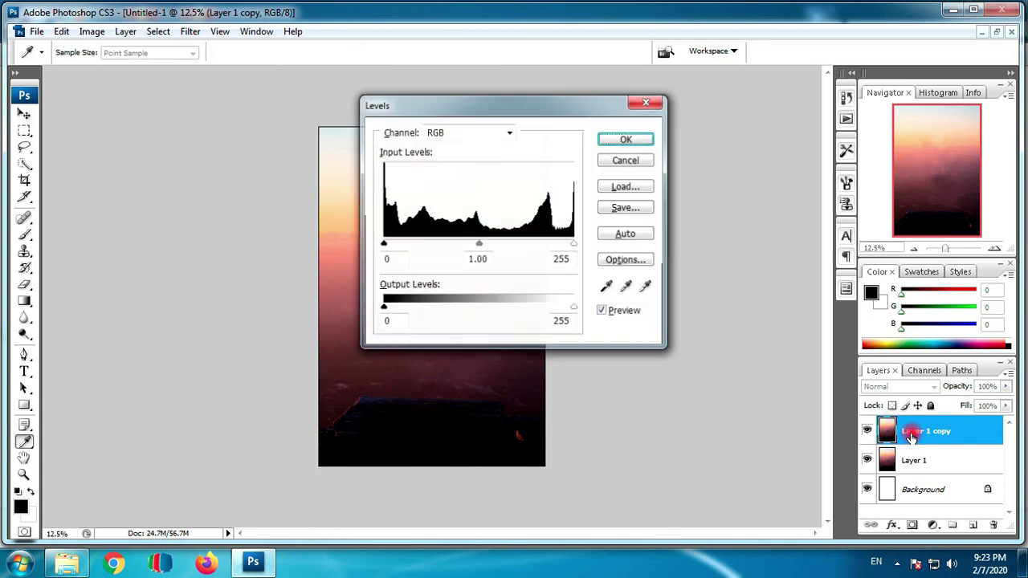
left_click_drag(518, 115, 751, 93)
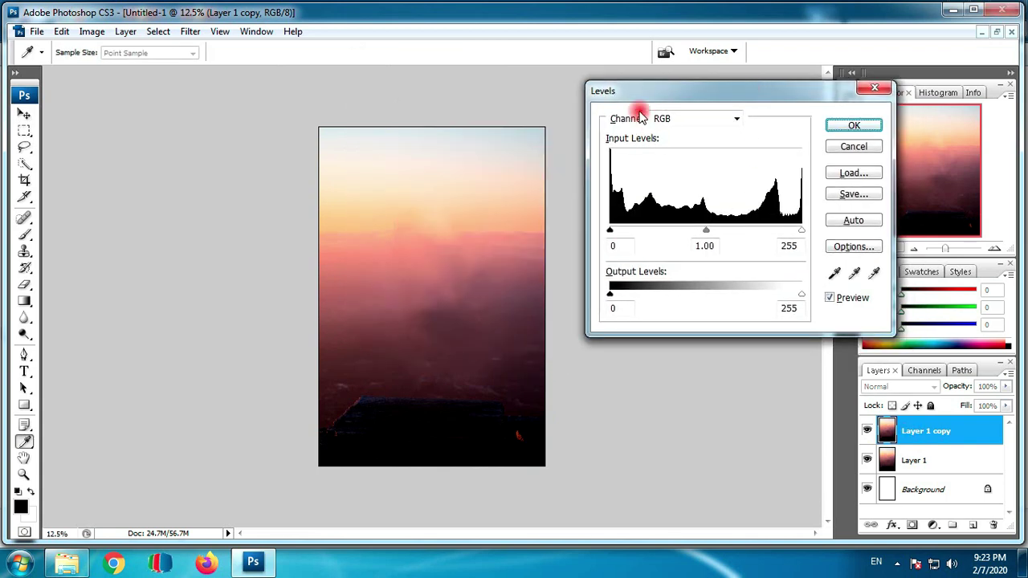
left_click(859, 147)
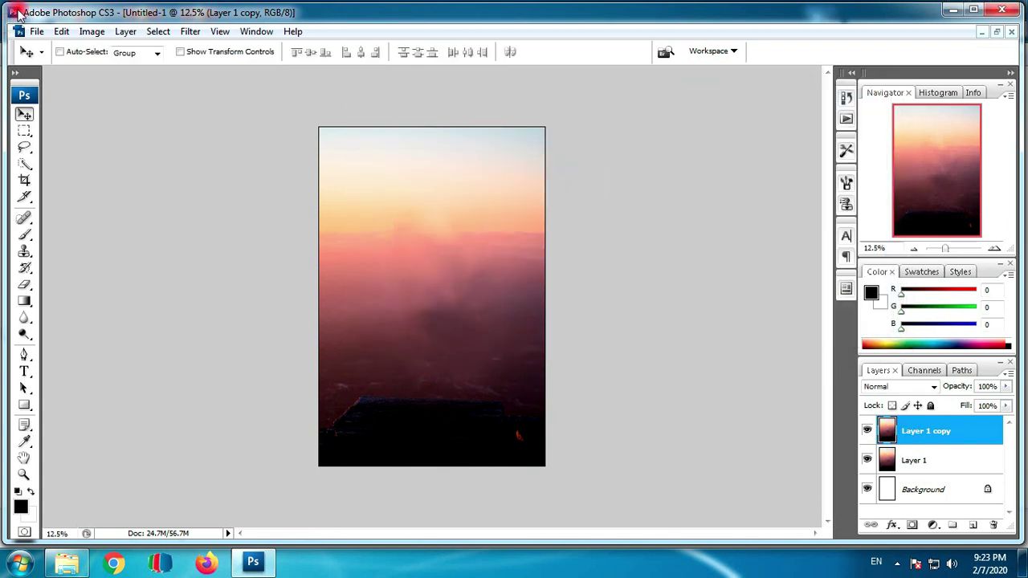
left_click(37, 31)
left_click(60, 32)
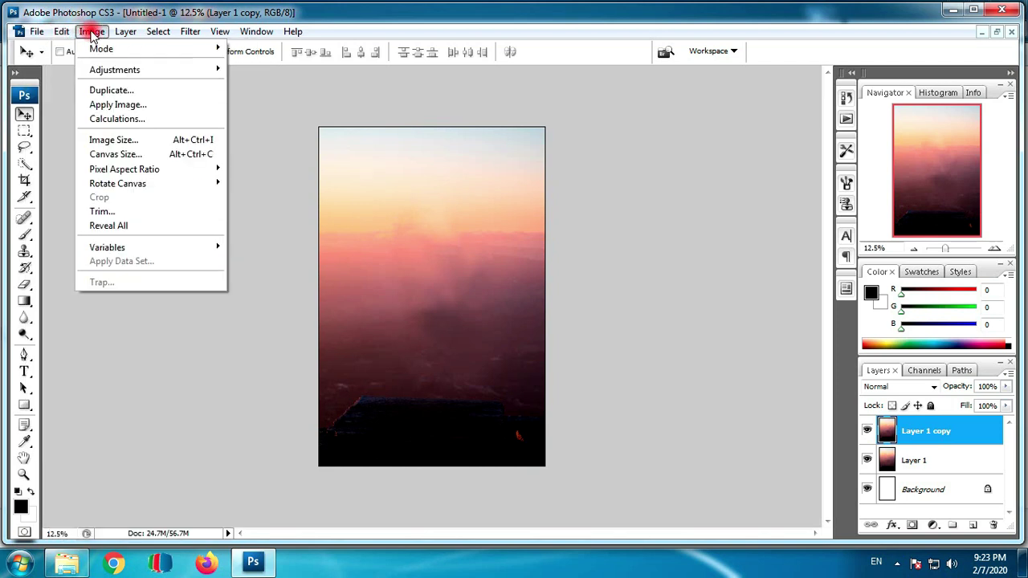
mouse_move(115, 70)
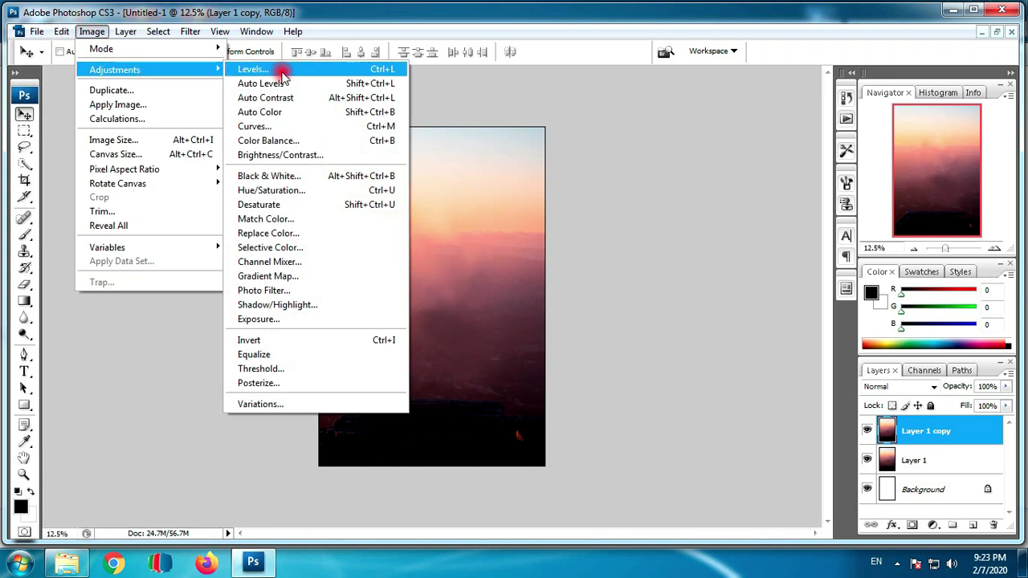
left_click(283, 75)
mouse_move(704, 230)
left_mouse_down()
mouse_move(727, 233)
mouse_move(713, 232)
left_mouse_up()
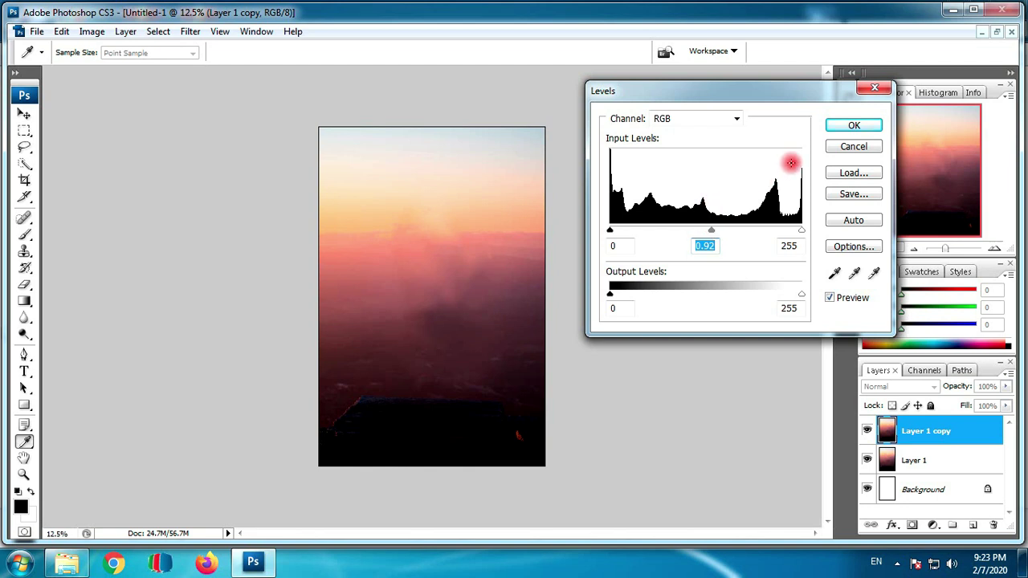
left_click(835, 127)
left_click(91, 31)
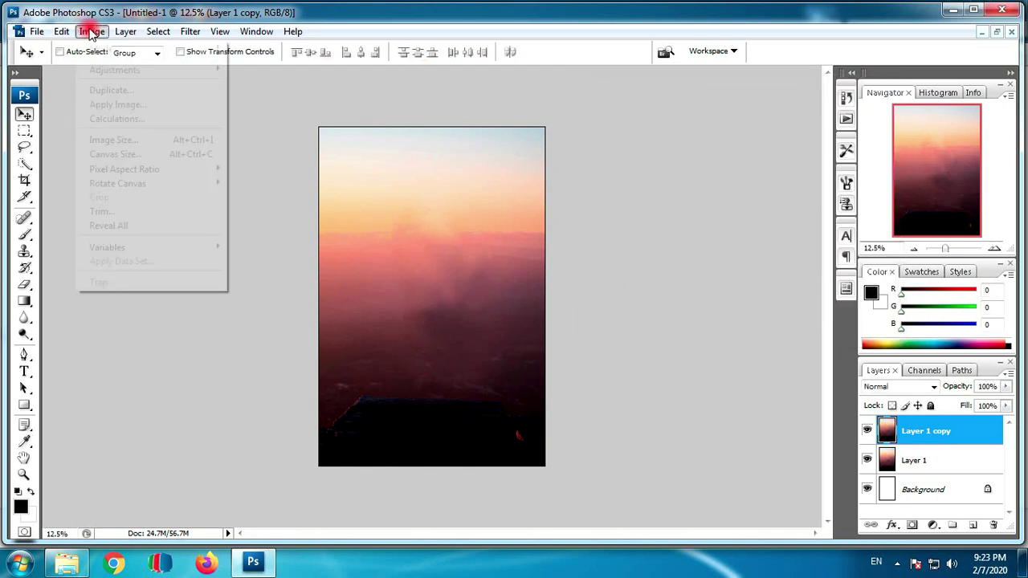
mouse_move(115, 70)
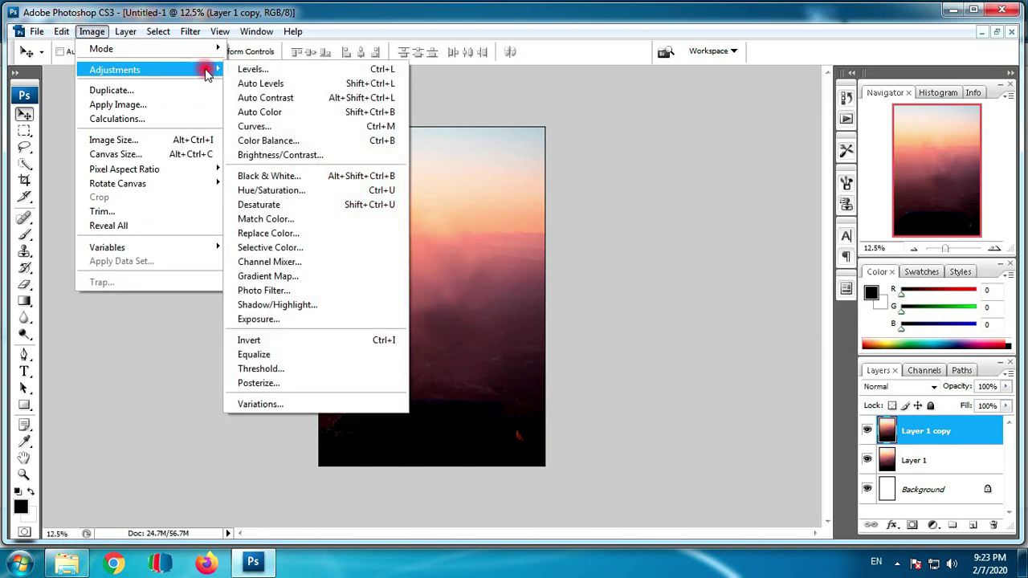
Apply Curves to Layer 1 copy, pulling the RGB midpoint from input 126 to output 113
left_click(273, 127)
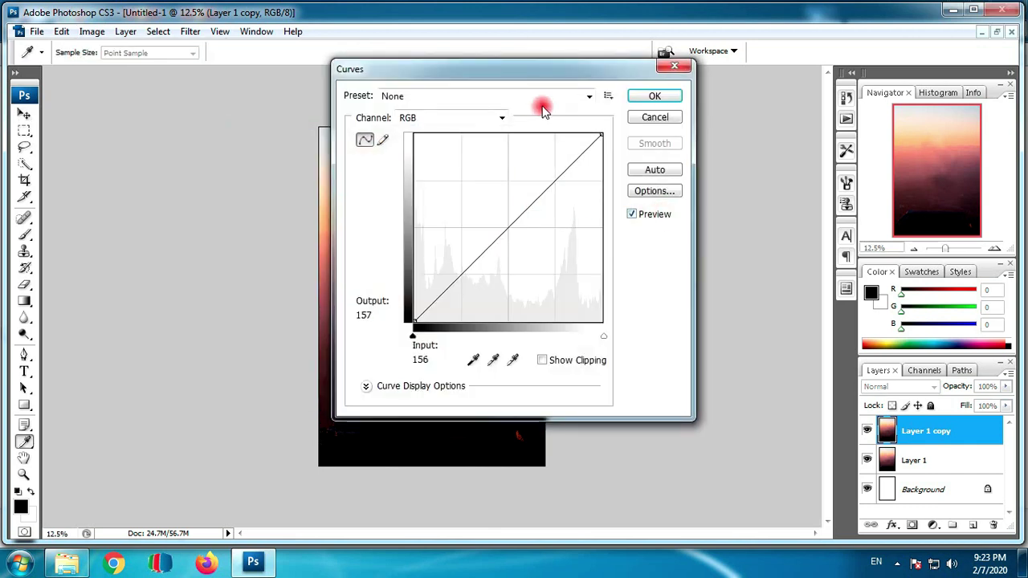
mouse_move(554, 72)
left_mouse_down()
mouse_move(819, 74)
mouse_move(789, 78)
left_mouse_up()
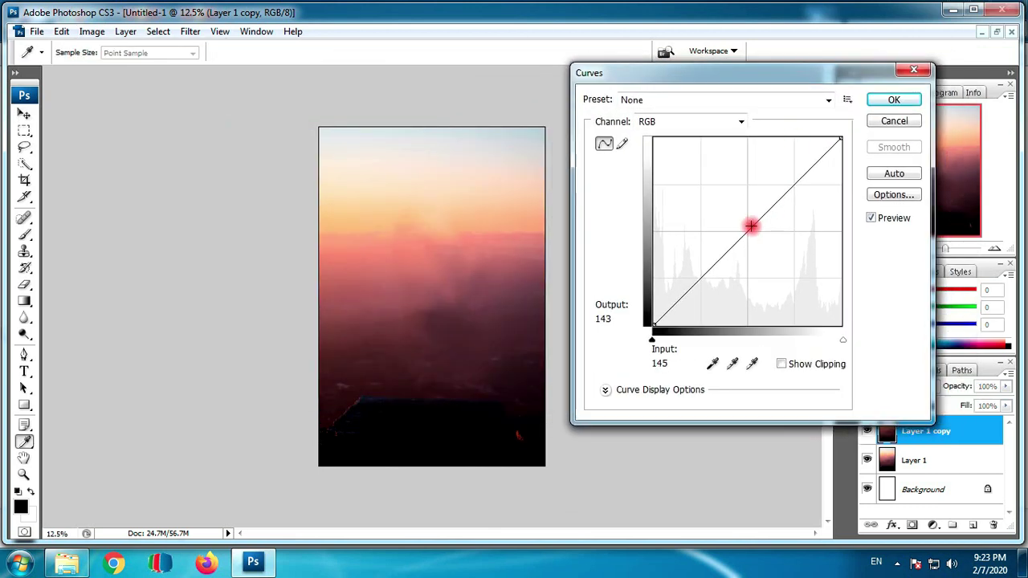
mouse_move(743, 232)
left_mouse_down()
mouse_move(739, 223)
mouse_move(747, 242)
left_mouse_up()
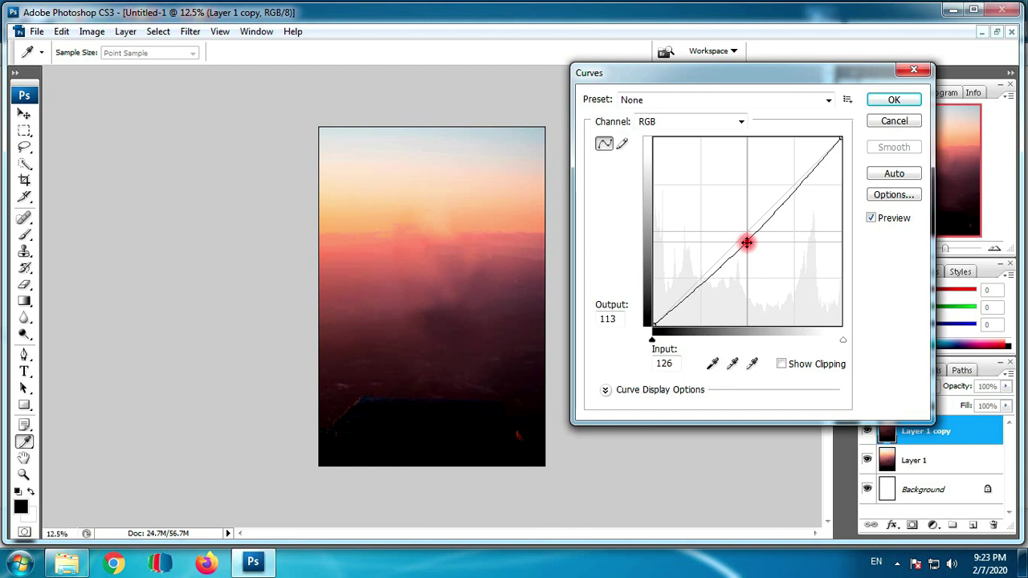
left_click(894, 100)
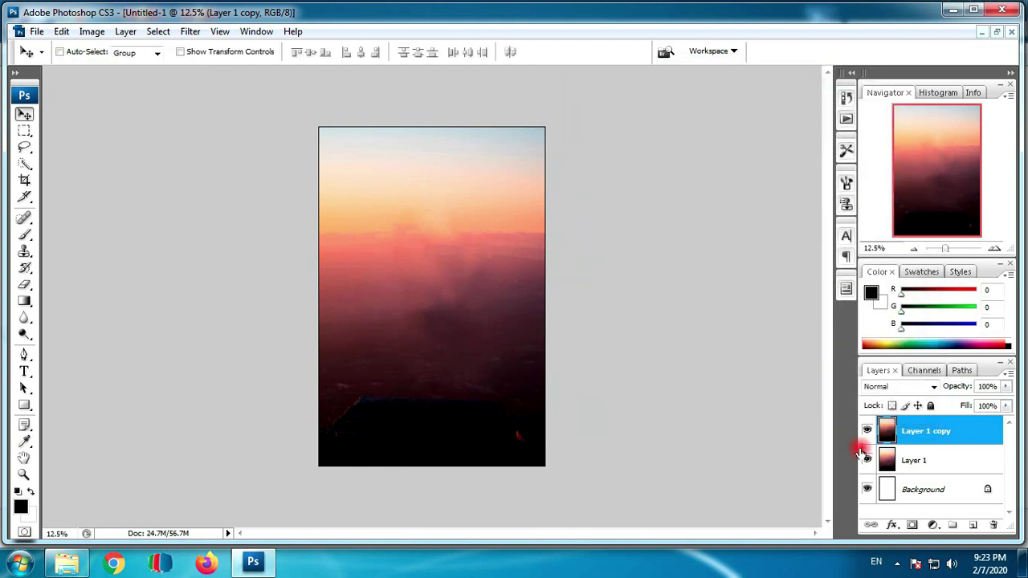
left_click(867, 431)
left_click(867, 431)
left_click(866, 431)
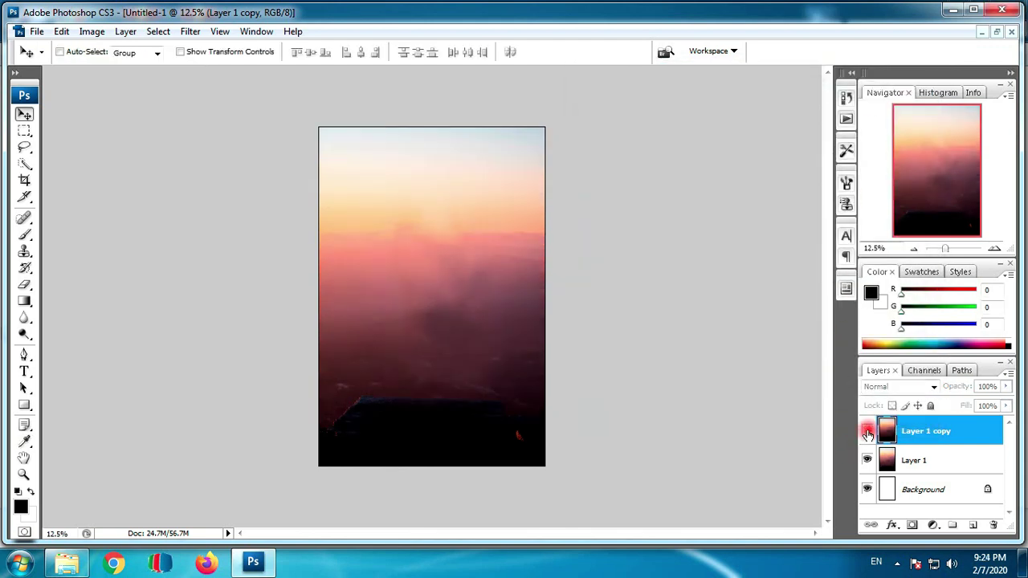
left_click(866, 431)
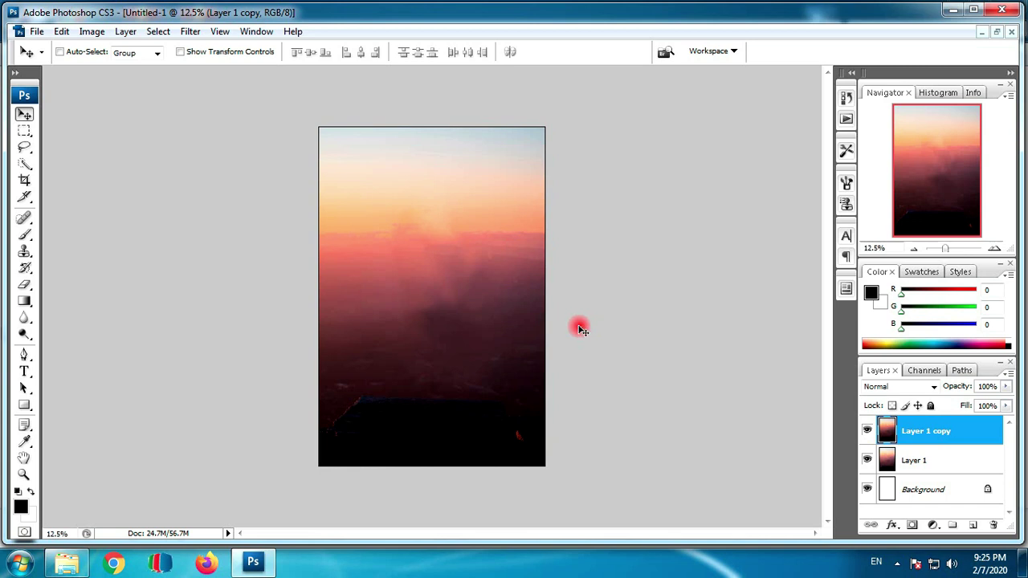
Zoom in on the dark mountain's left edge in full-screen view with panels hidden
key("ctrl+plus")
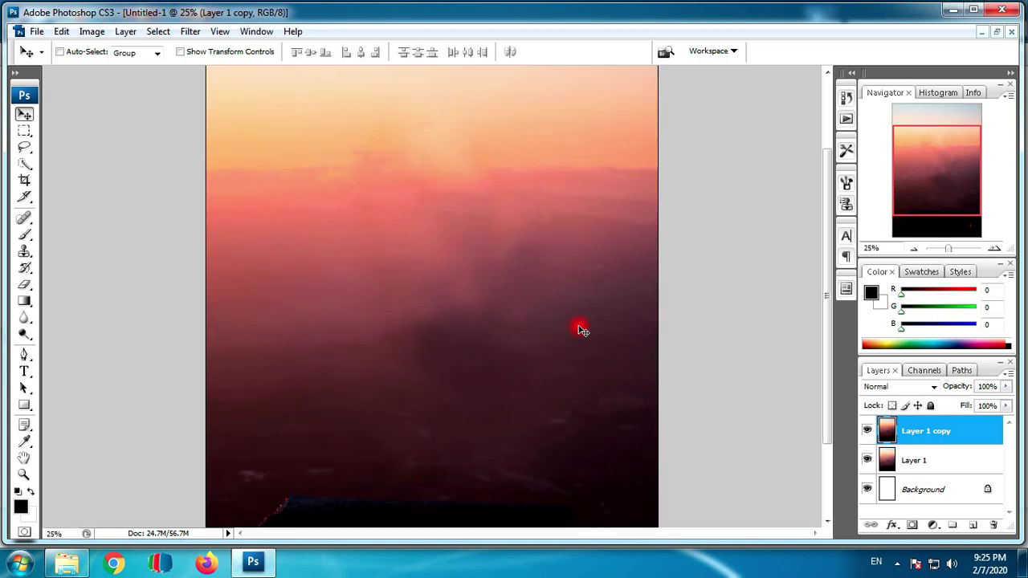
left_click_drag(441, 405, 463, 279)
key("f")
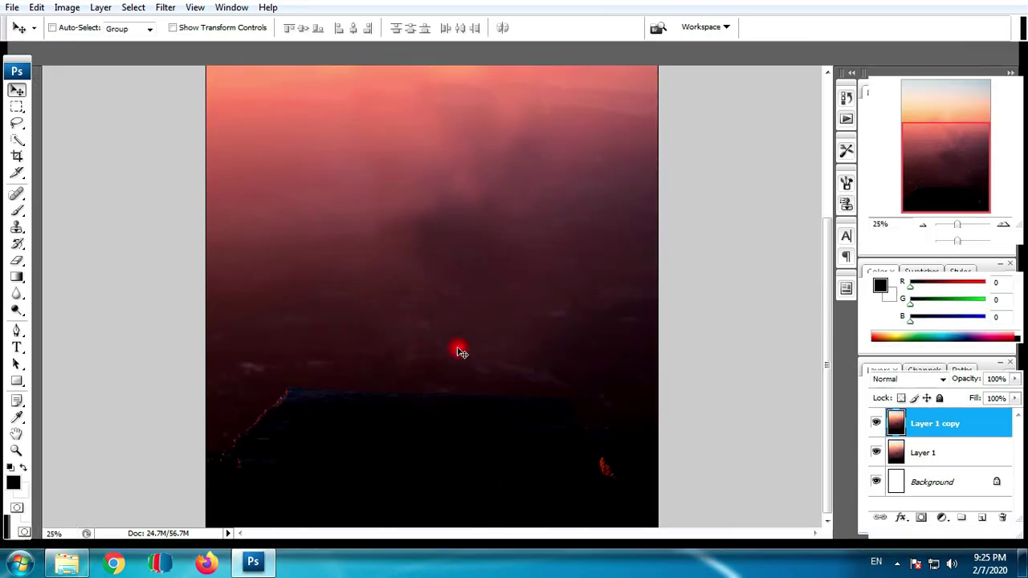
left_click_drag(464, 351, 482, 289)
key("ctrl+plus")
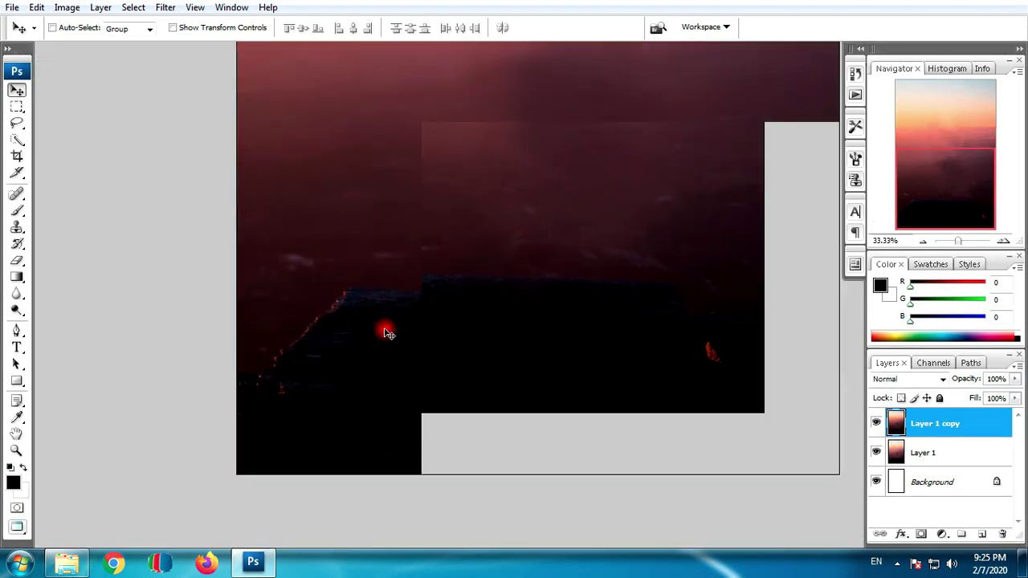
key("ctrl+plus")
key("ctrl+plus")
left_click_drag(271, 423, 428, 303)
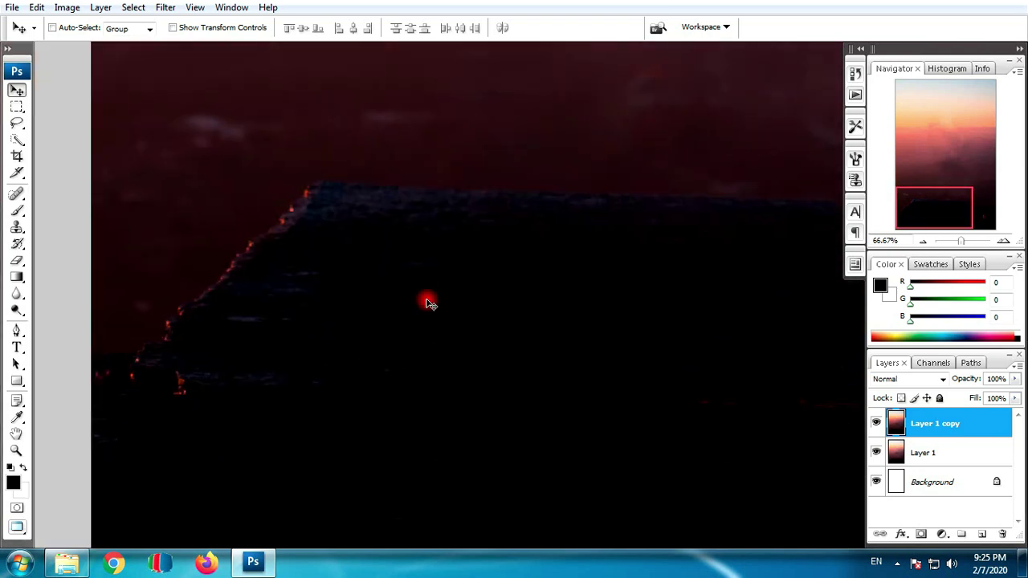
key("f")
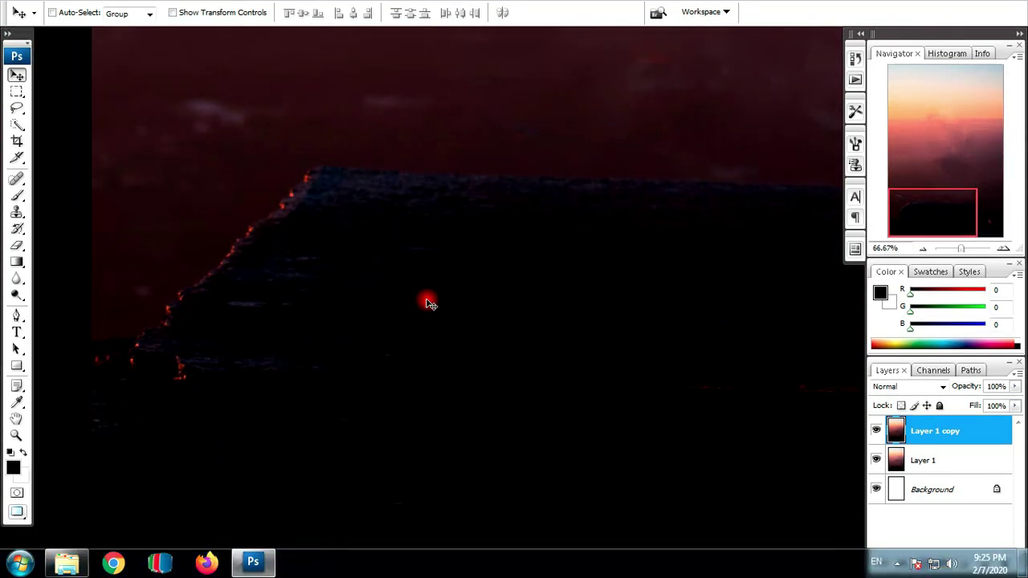
key("Tab")
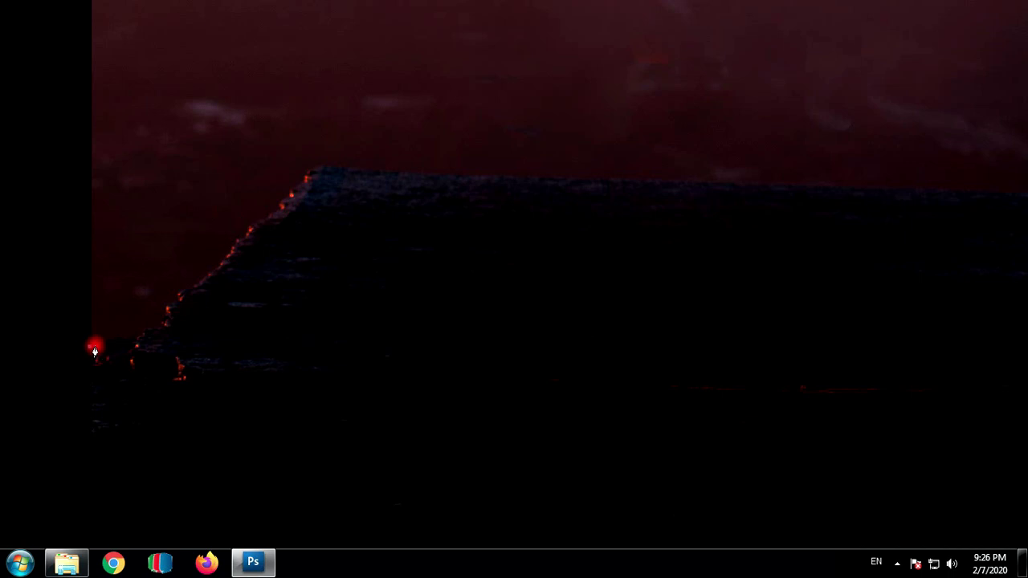
mouse_move(114, 346)
left_mouse_down()
mouse_move(286, 356)
mouse_move(195, 402)
mouse_move(214, 421)
left_mouse_up()
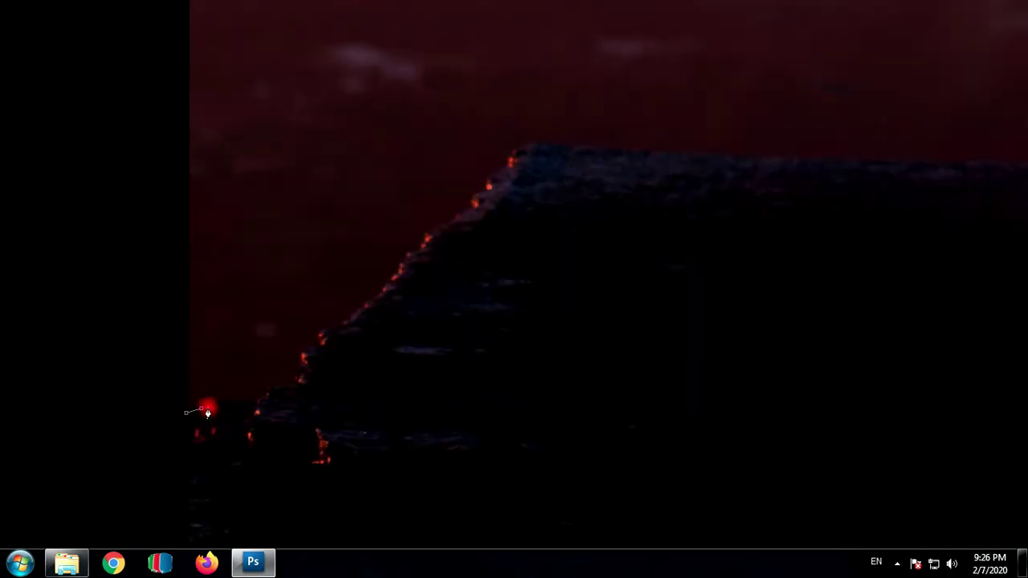
Start placing points along the mountain edge, then delete the false-start path
left_click(208, 409)
key("f")
key("f")
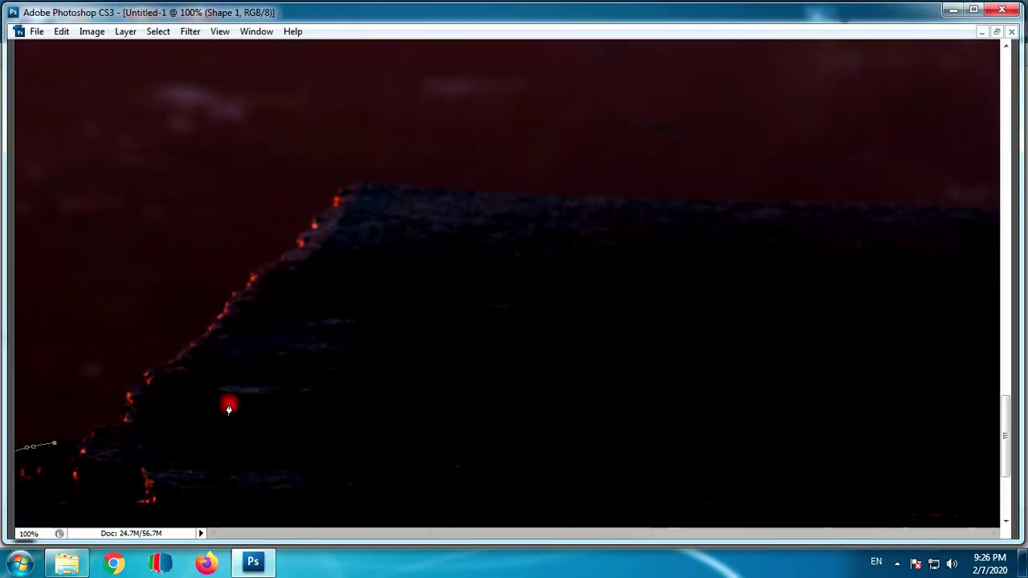
left_click(49, 417)
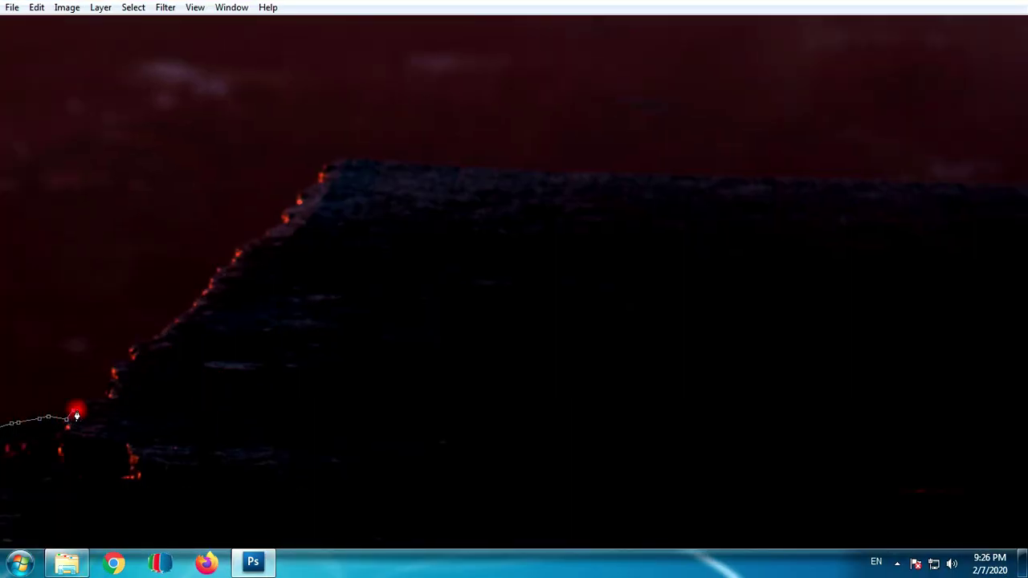
left_click(73, 411)
left_click_drag(108, 383, 306, 361)
key("BackSpace")
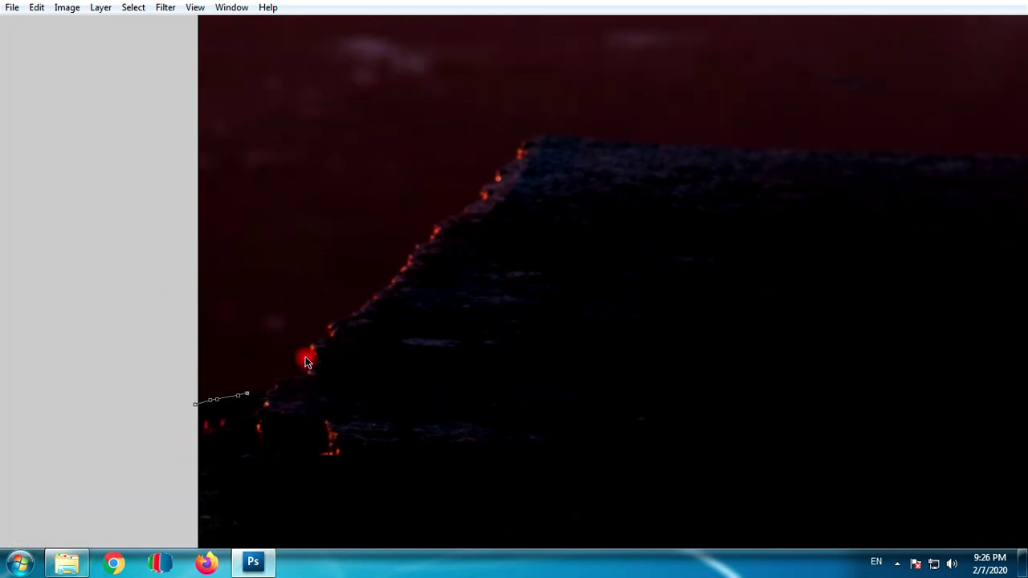
key("BackSpace")
key("BackSpace")
key("BackSpace")
key("BackSpace")
key("BackSpace")
Set the Pen tool to Paths mode and start a new path along the mountain's base
key("Tab")
left_click(70, 29)
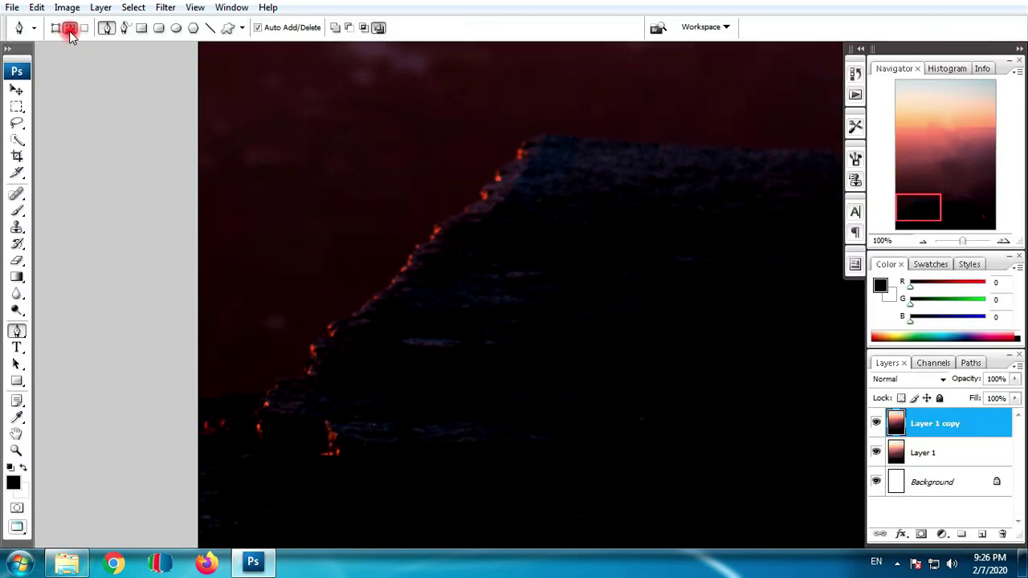
left_click(199, 400)
left_click(211, 396)
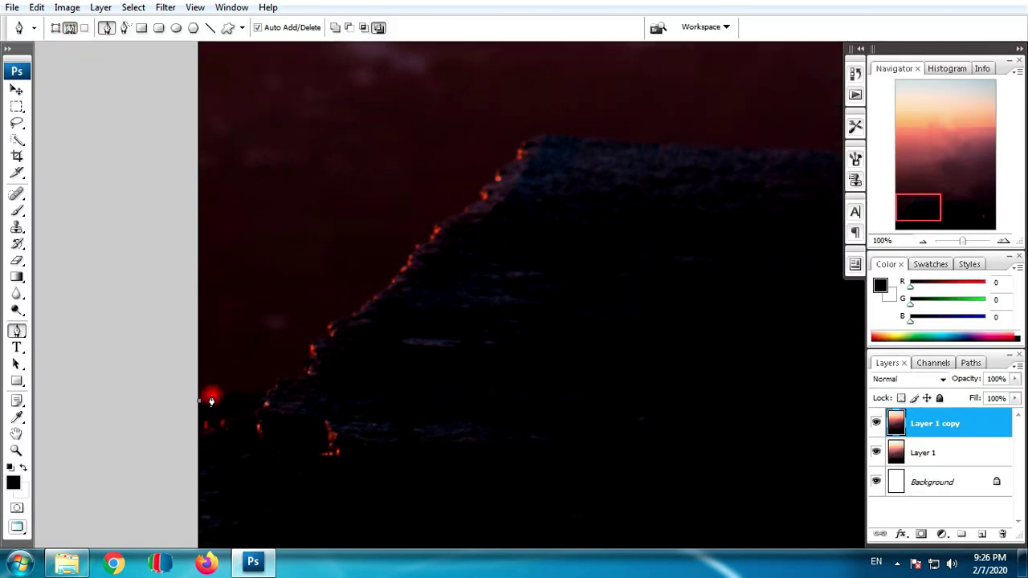
left_click(228, 395)
left_click(241, 395)
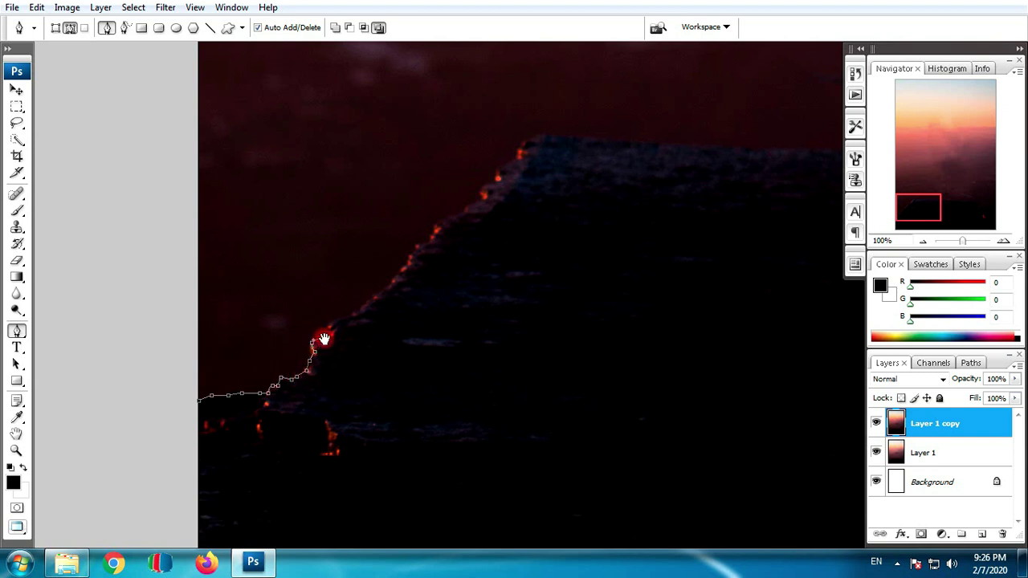
Continue the path up the mountain's left slope, following the glowing ridge edge
left_click_drag(323, 338, 255, 411)
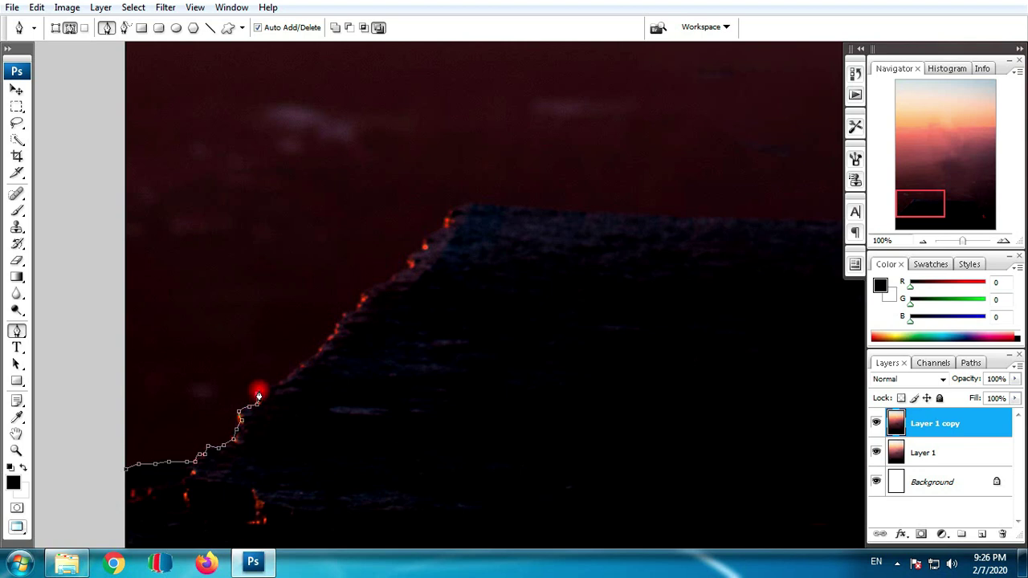
left_click(267, 388)
left_click(277, 383)
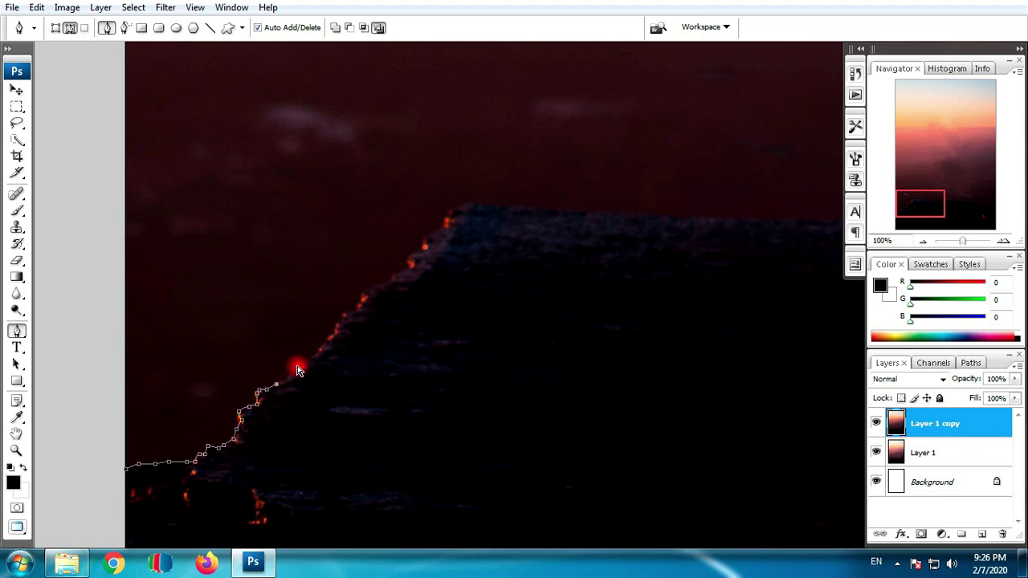
scroll(298, 369, "up", 1)
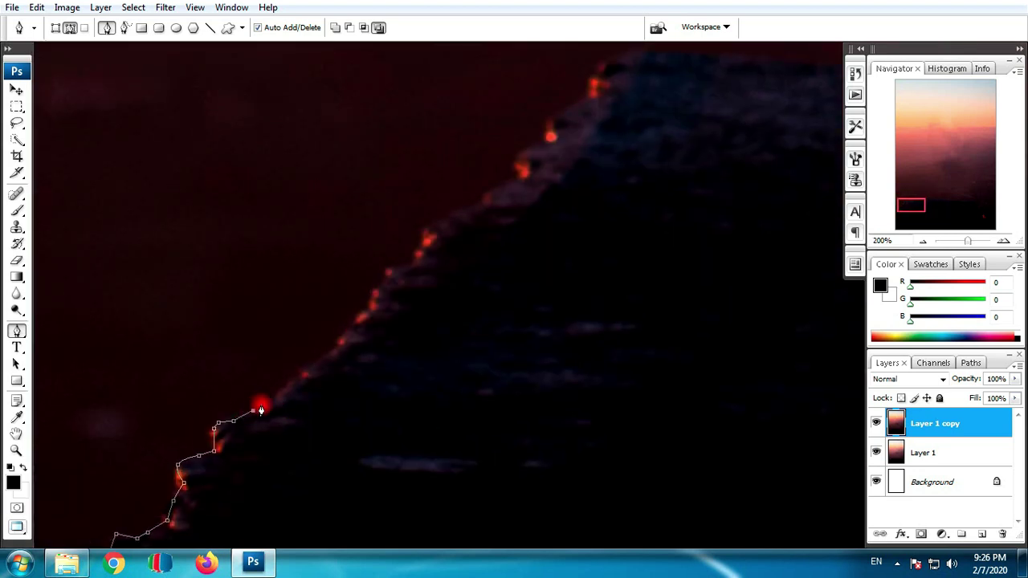
left_click(262, 404)
left_click(284, 390)
left_click(308, 369)
left_click(325, 356)
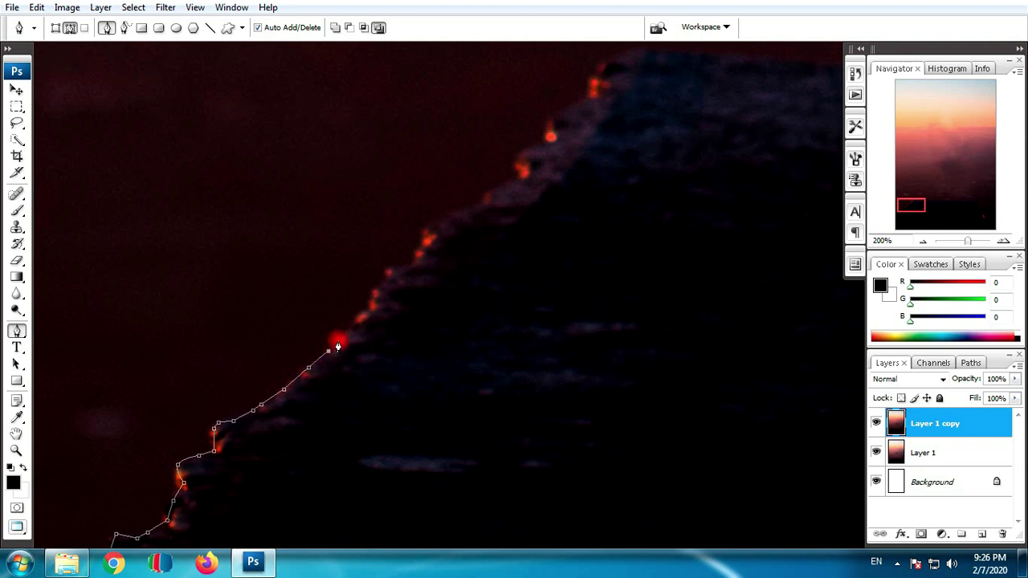
left_click(340, 337)
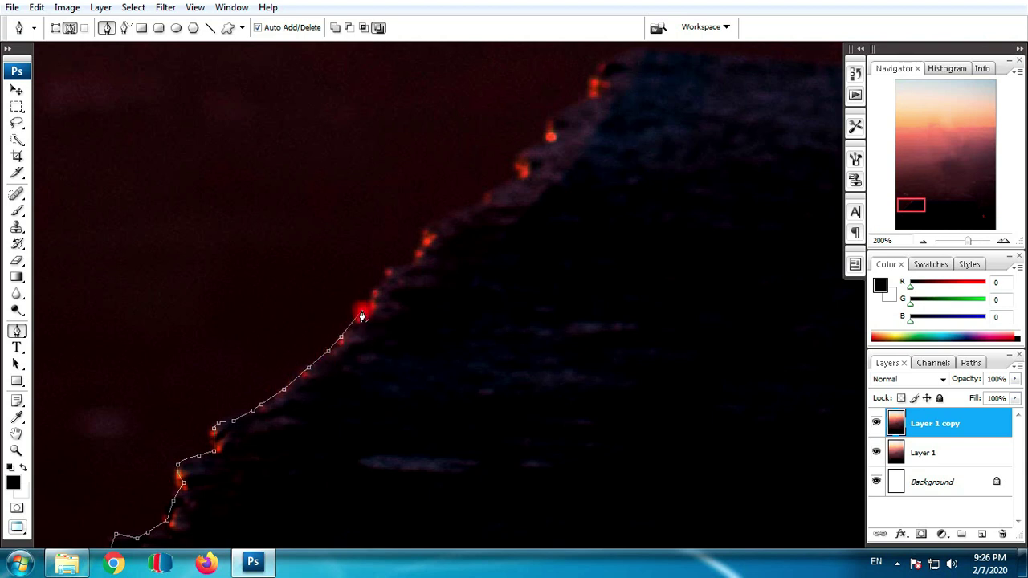
left_click(361, 310)
left_click(372, 294)
left_click(383, 278)
left_click(393, 268)
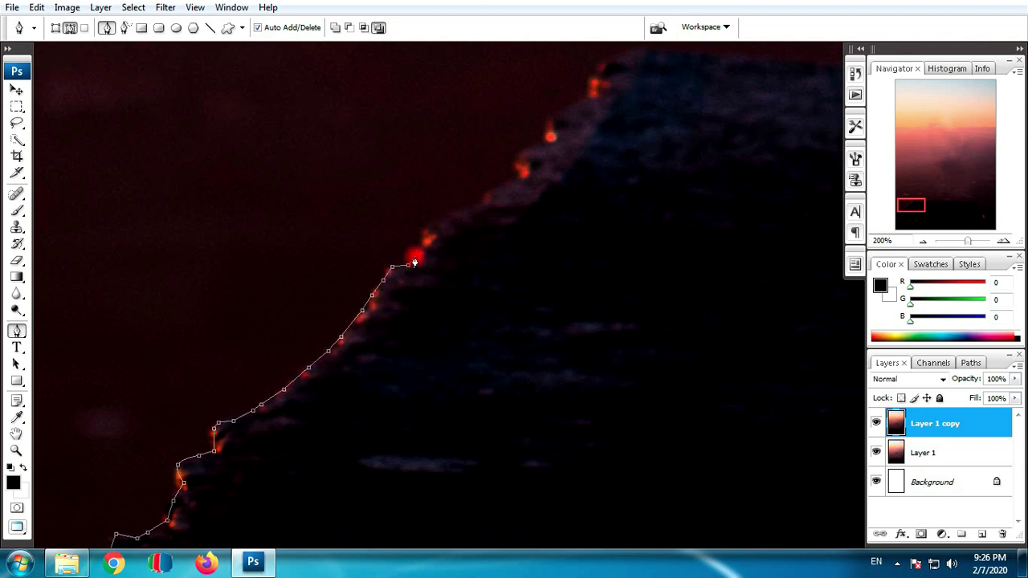
Trace the path further along the upper ridge
mouse_move(414, 263)
left_mouse_down()
mouse_move(345, 395)
mouse_move(293, 464)
left_mouse_up()
left_click(296, 443)
left_click(306, 431)
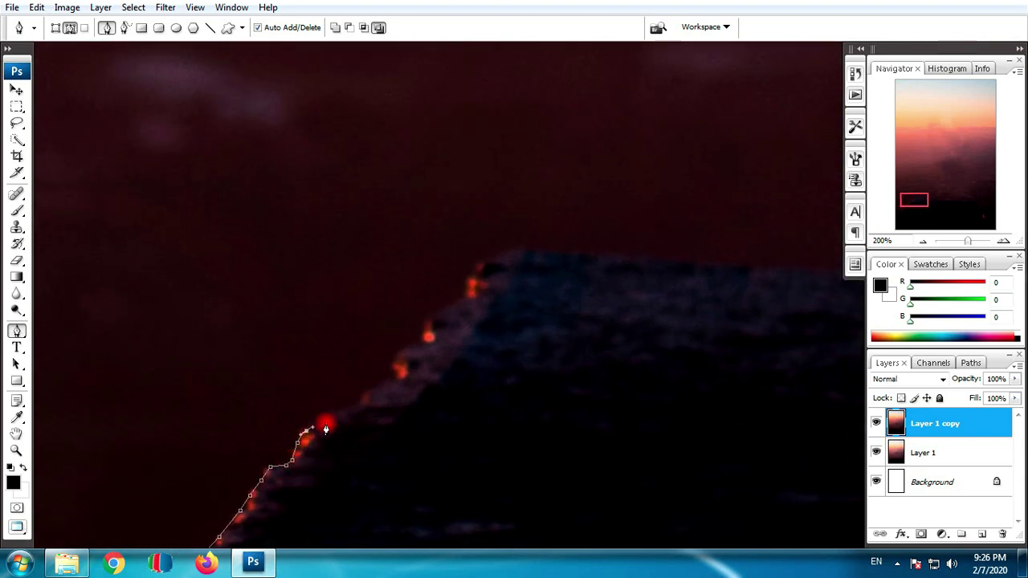
left_click(329, 410)
left_click(345, 404)
left_click(359, 398)
left_click(376, 387)
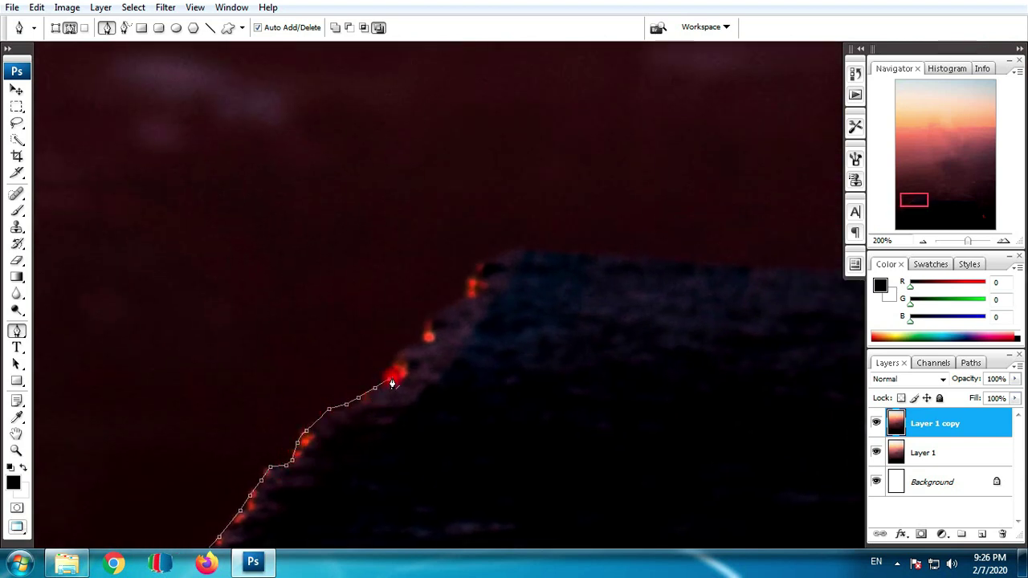
left_click(395, 375)
Extend the path up toward the summit and across the ridge top
mouse_move(395, 375)
left_mouse_down()
mouse_move(360, 404)
mouse_move(291, 432)
left_mouse_up()
left_click(290, 424)
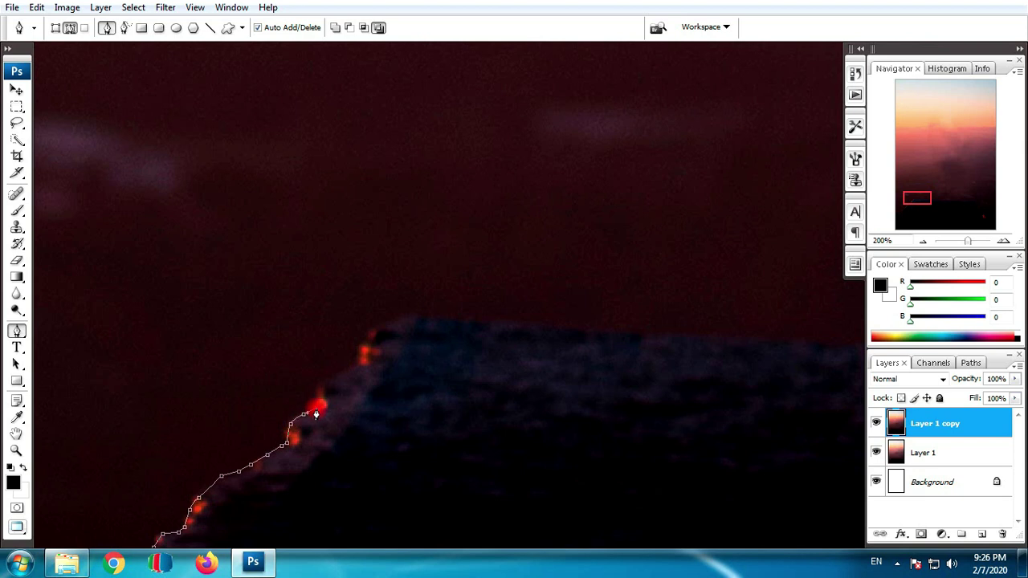
left_click(317, 392)
left_click(326, 377)
left_click(344, 370)
left_click(354, 362)
left_click(363, 342)
left_click(374, 330)
left_click(398, 318)
left_click(423, 312)
Place pen anchors along the flat top of the mountain ridge, panning as the path extends
left_click_drag(439, 313, 154, 302)
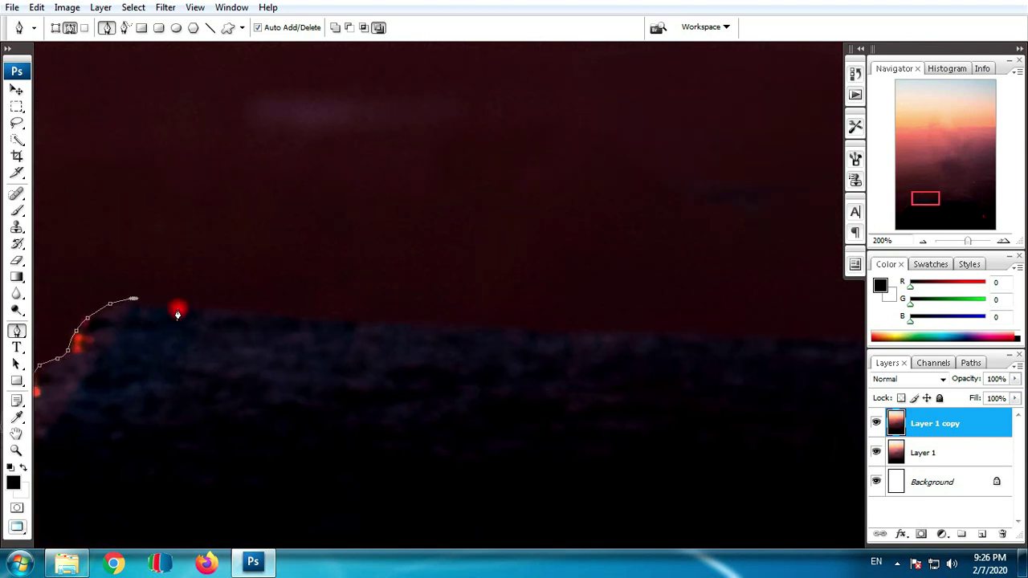
left_click(177, 309)
left_click(221, 311)
left_click(282, 321)
left_click(346, 325)
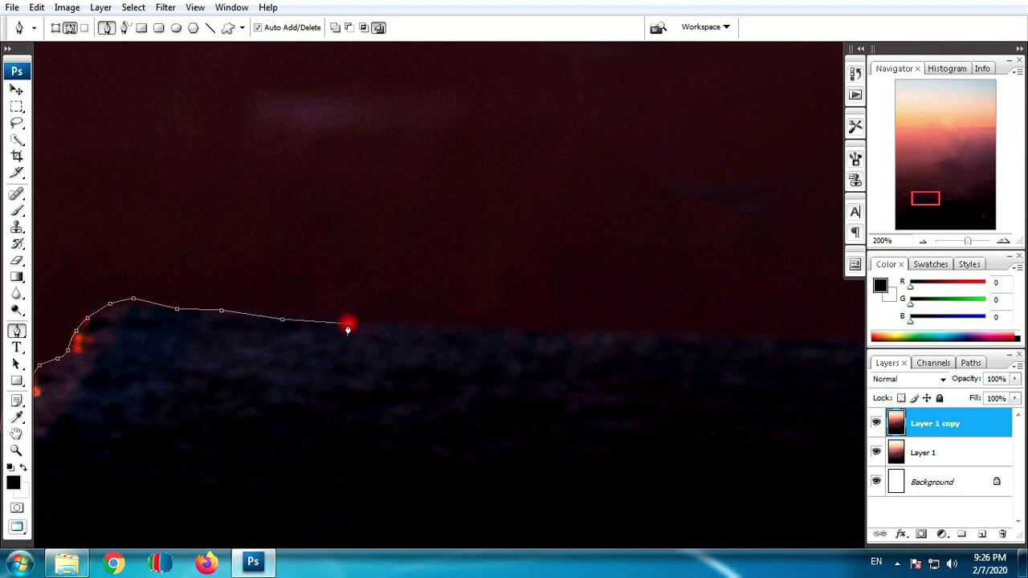
left_click(396, 323)
left_click(431, 325)
Continue the path along the lower horizon line with eight more anchors
left_click_drag(227, 350, 170, 356)
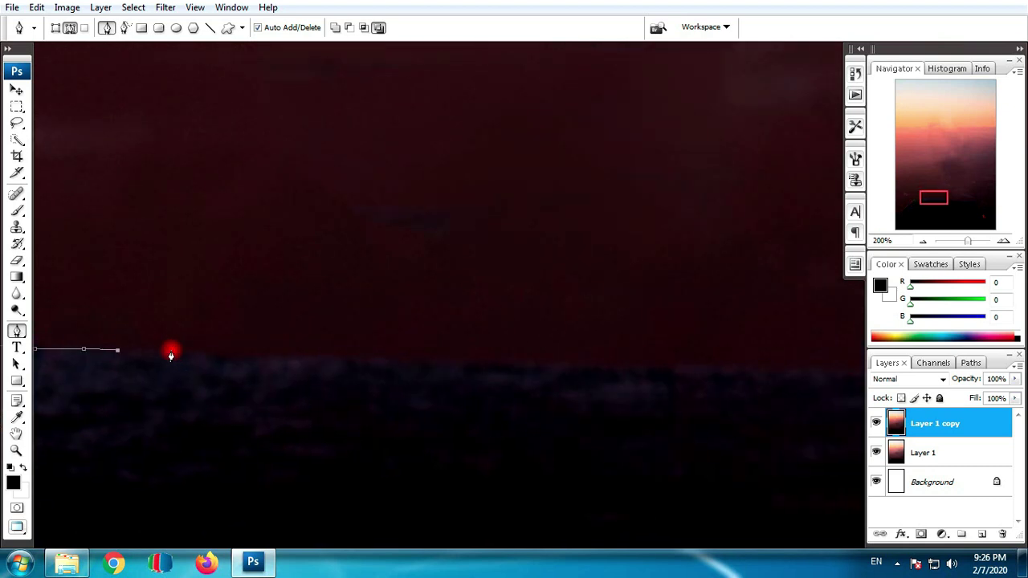
left_click(254, 360)
left_click(321, 361)
left_click(379, 362)
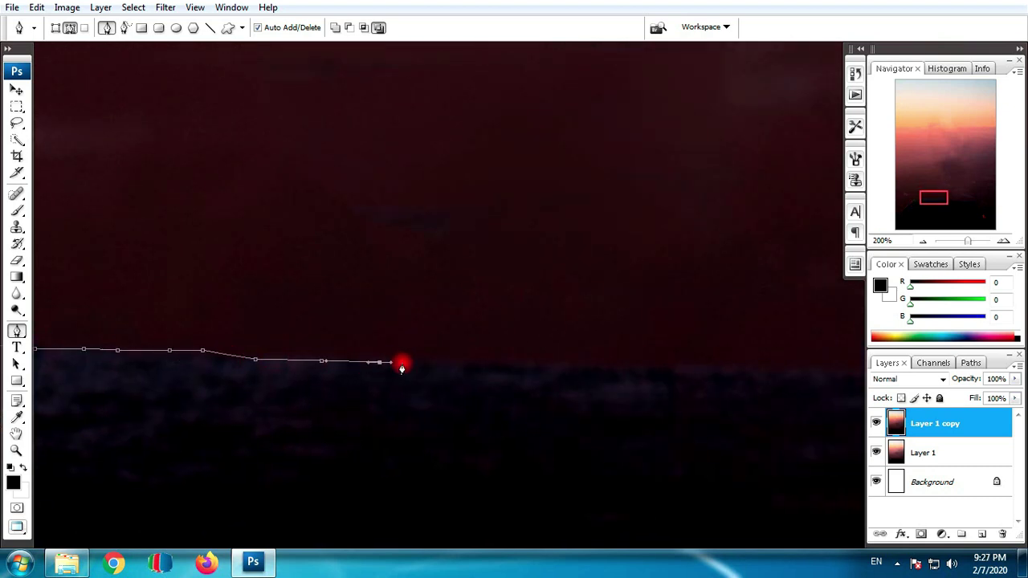
left_click(435, 363)
left_click(485, 362)
left_click_drag(554, 373, 192, 357)
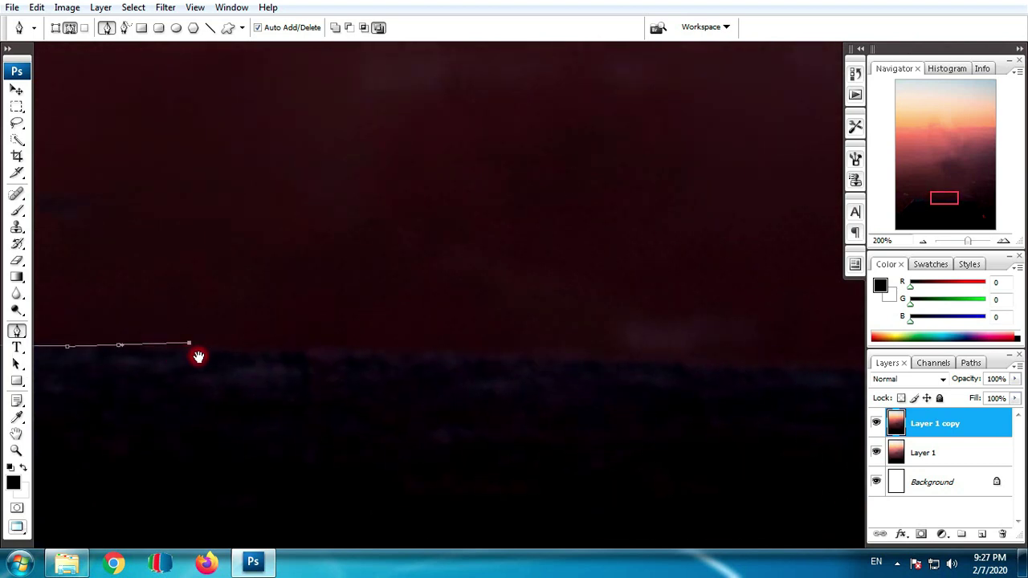
left_click(227, 354)
left_click(354, 351)
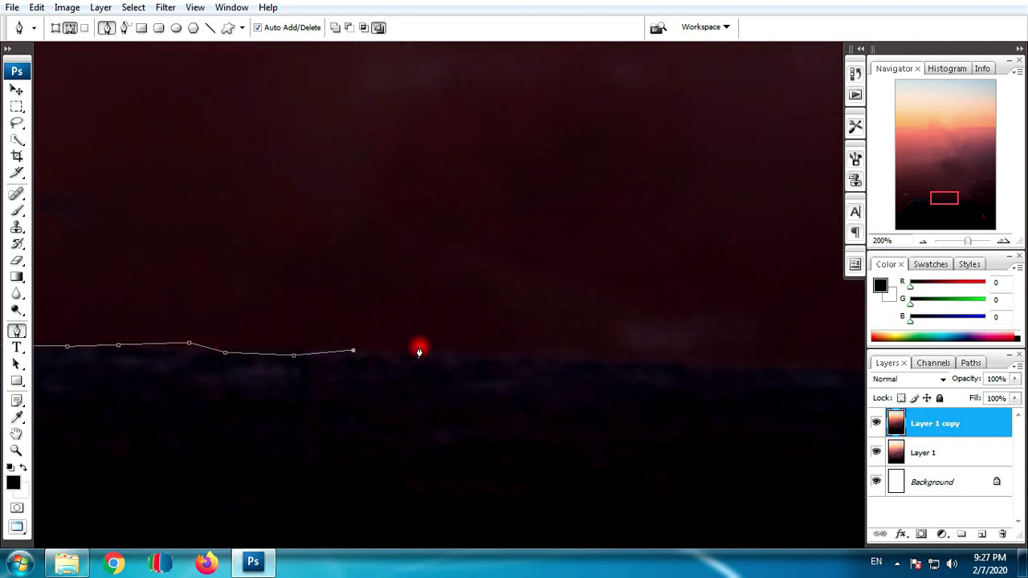
left_click(425, 346)
Extend the outline rightward along the ridge top with five more anchors
scroll(500, 361, "right", 5)
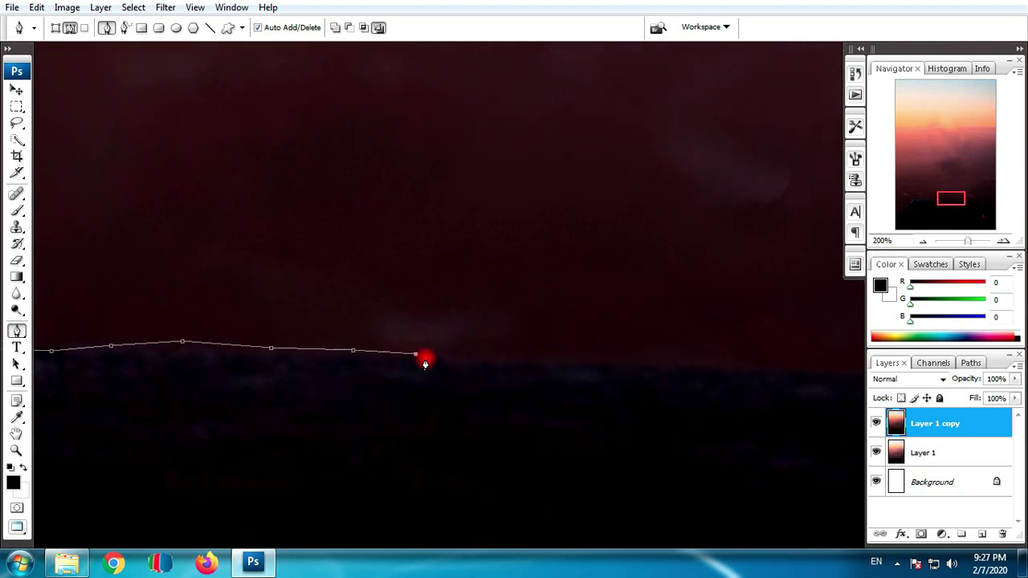
left_click(451, 361)
left_click(516, 365)
left_click(576, 367)
left_click(613, 368)
left_click_drag(634, 367, 469, 386)
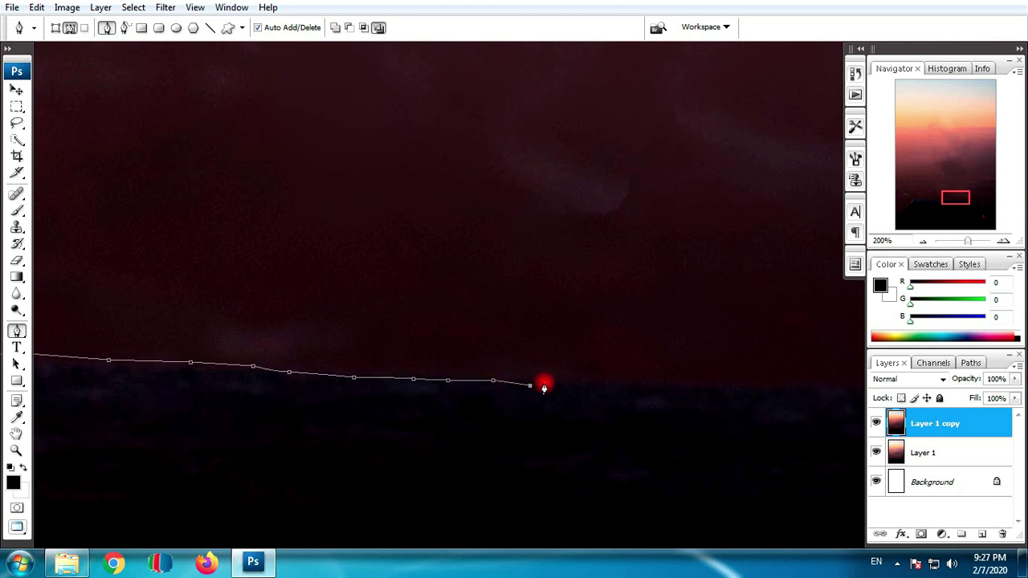
scroll(482, 384, "right", 5)
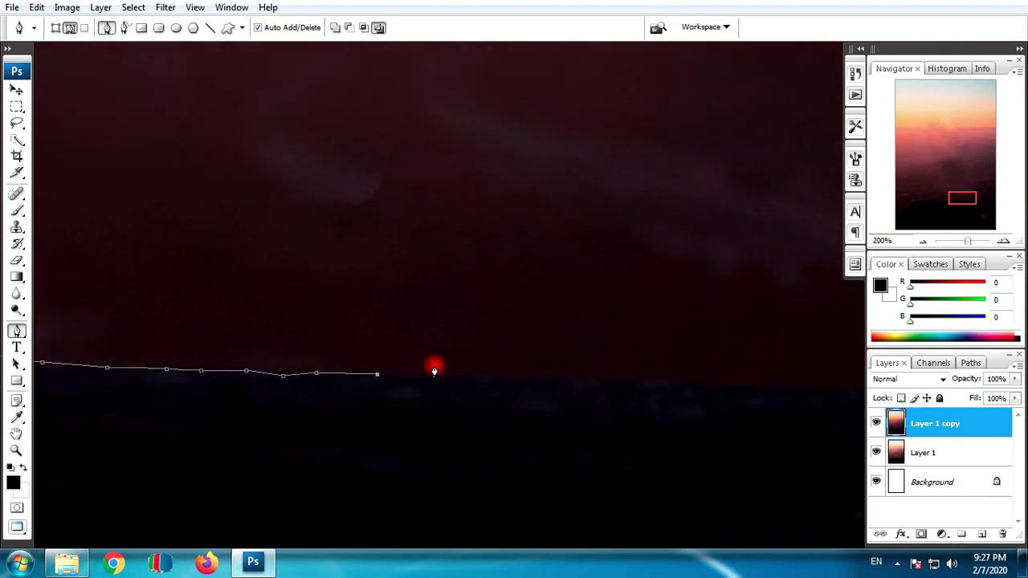
left_click(516, 379)
Trace the next stretch of ridge toward its drop-off with six anchors
left_click_drag(606, 378, 216, 365)
left_click(287, 365)
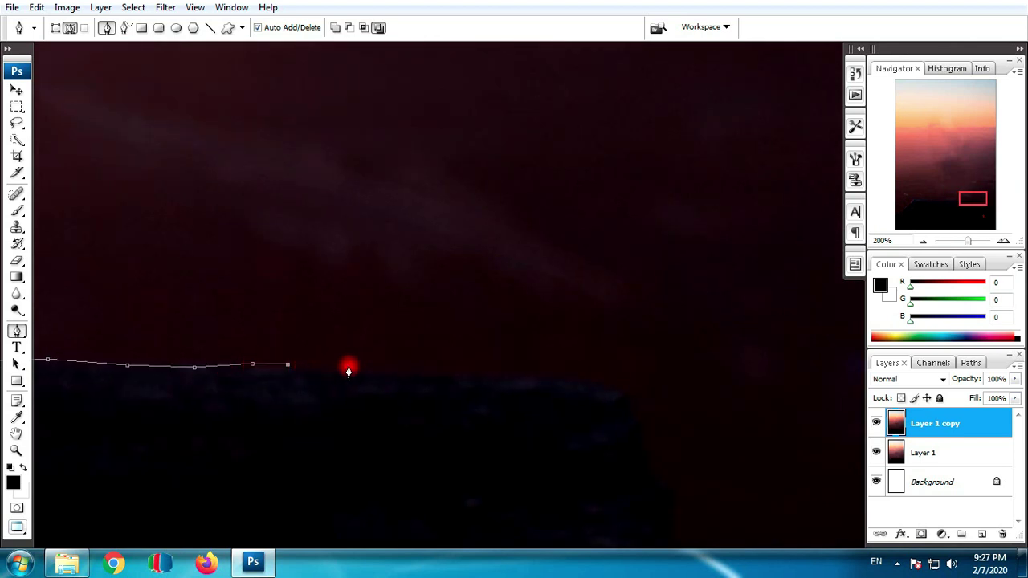
left_click(420, 379)
left_click(474, 378)
left_click(514, 374)
left_click(577, 381)
left_click(608, 386)
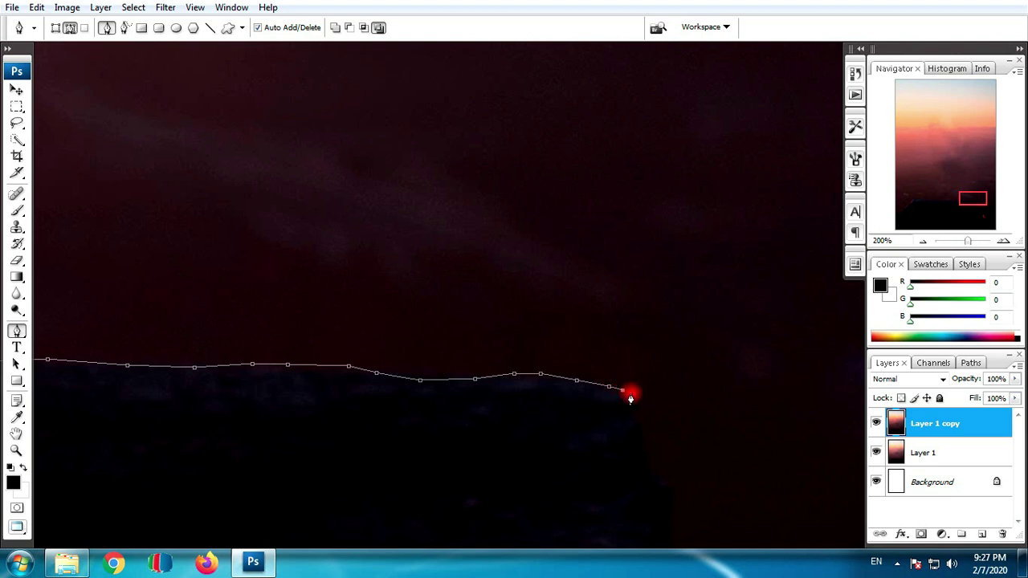
Zoom out and carry the path past the cliff step toward the image's right edge
left_click_drag(630, 416, 520, 210)
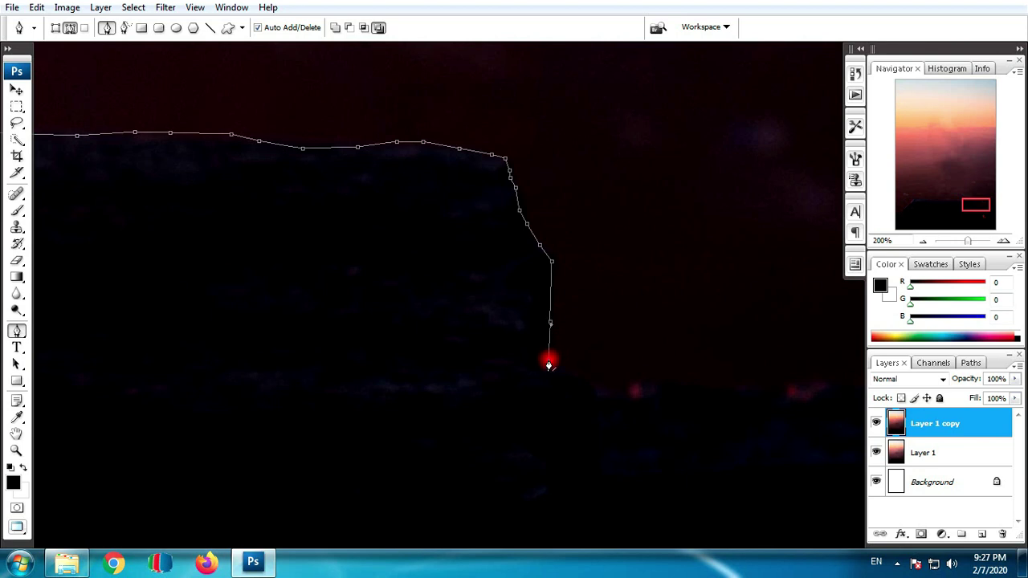
left_click_drag(548, 365, 453, 208)
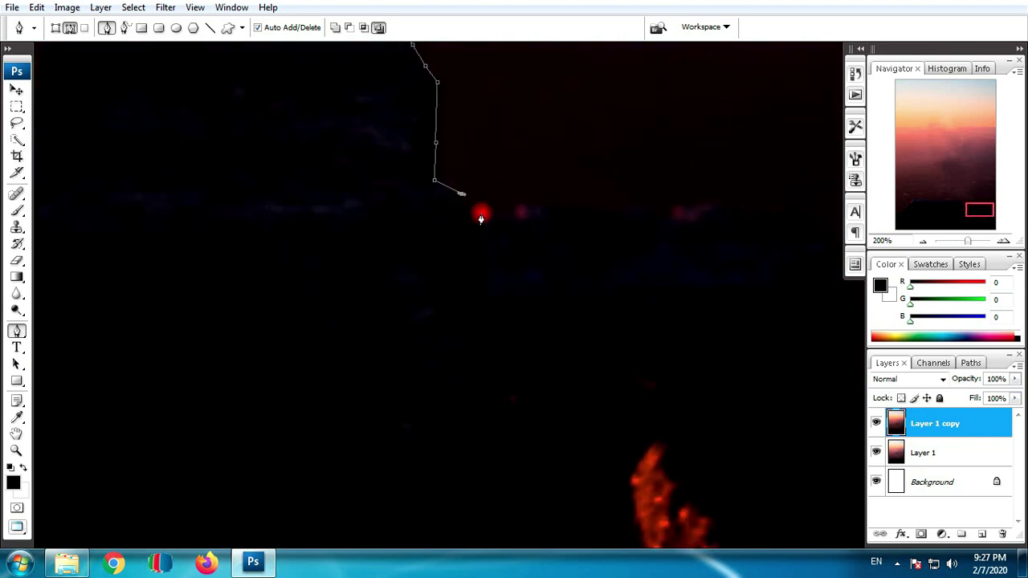
key("ctrl+minus")
key("ctrl+minus")
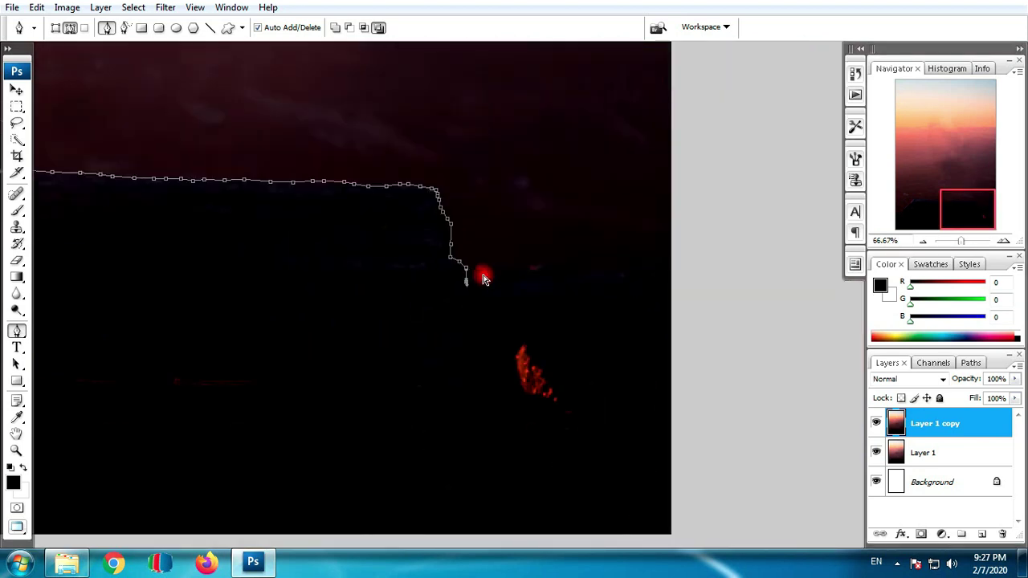
left_click(478, 265)
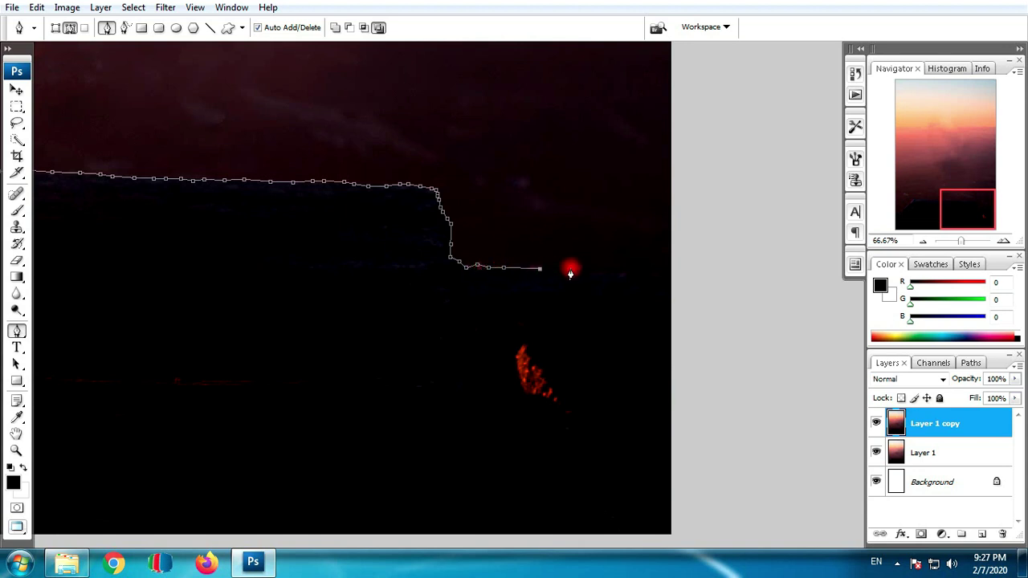
left_click(681, 293)
scroll(704, 314, "down", 5)
Run the path below the image's bottom and up the left side, closing it at its start
left_click(706, 234)
left_click_drag(691, 303, 655, 334)
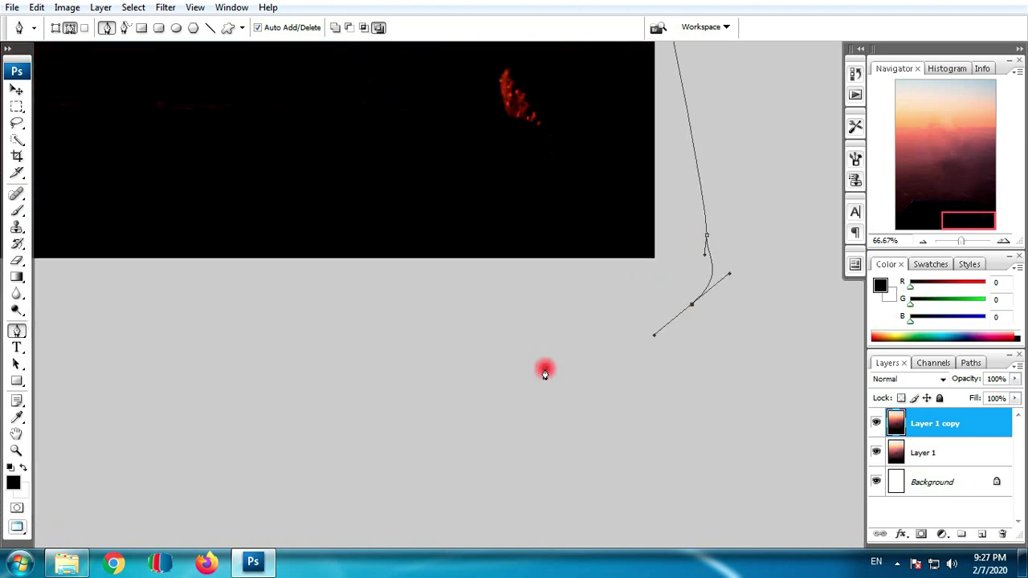
scroll(545, 372, "left", 5)
mouse_move(275, 417)
left_mouse_down()
mouse_move(608, 431)
mouse_move(597, 446)
left_mouse_up()
left_click(279, 383)
left_click_drag(265, 285, 267, 261)
left_click(294, 161)
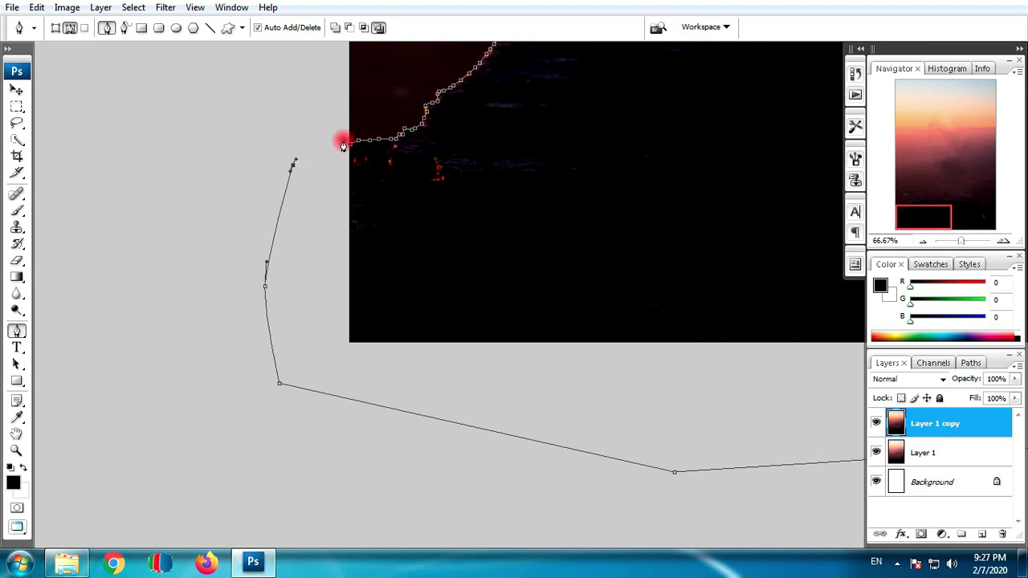
left_click(353, 146)
Convert the closed path to a selection and feather it by 5 pixels
key("ctrl+Return")
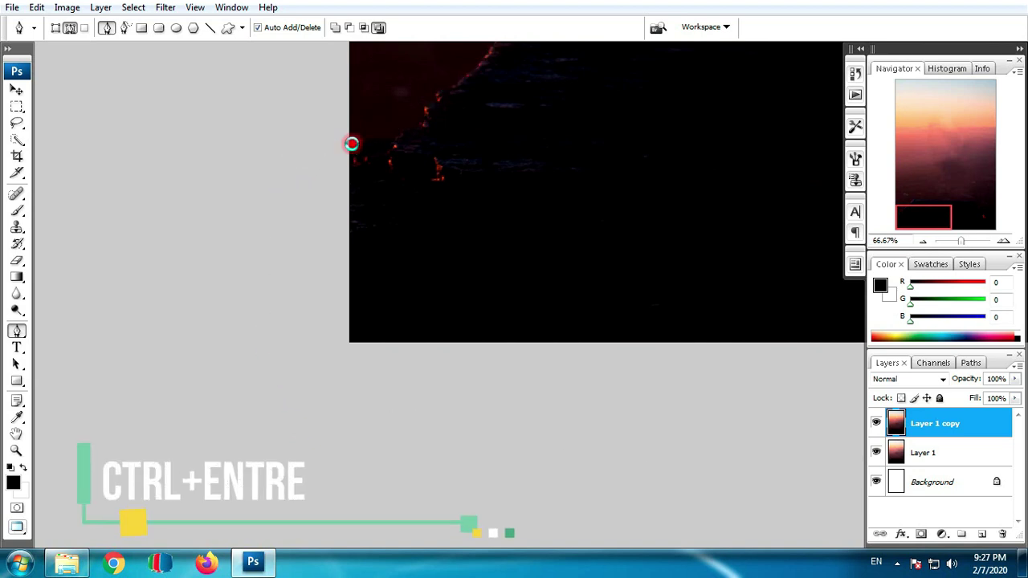
left_click_drag(469, 154, 232, 348)
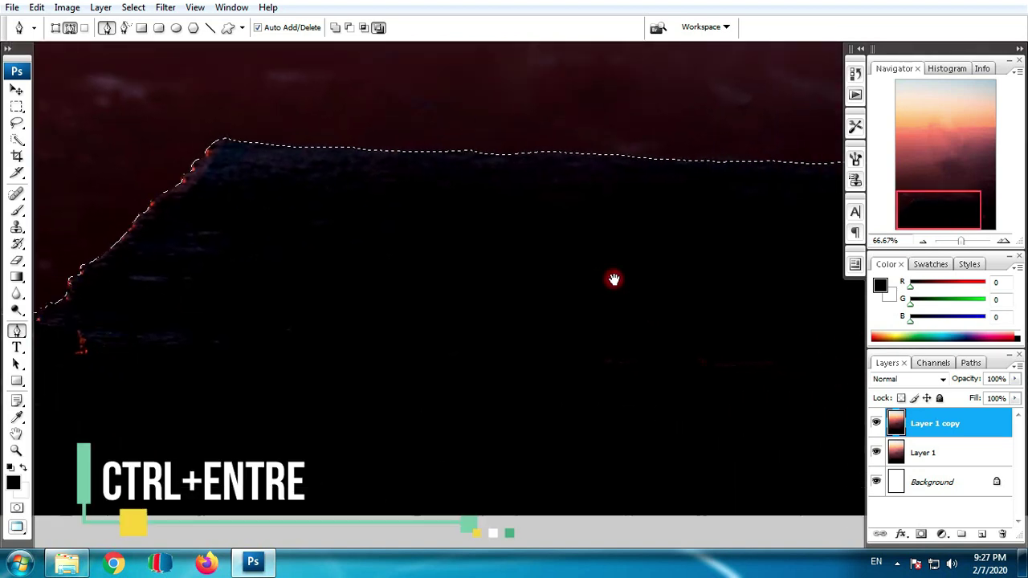
left_click_drag(612, 280, 386, 293)
key("ctrl+0")
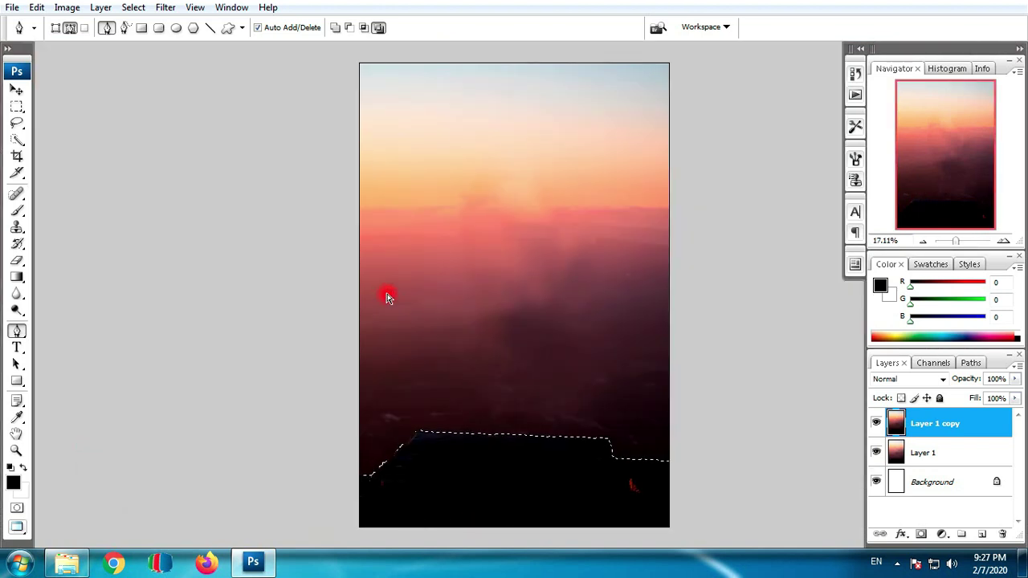
left_click(134, 7)
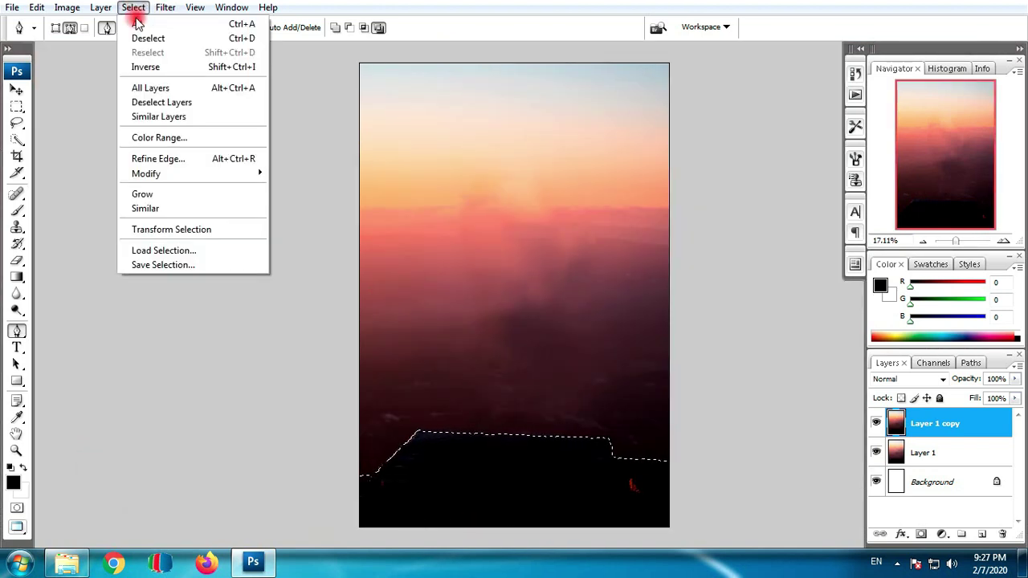
mouse_move(146, 173)
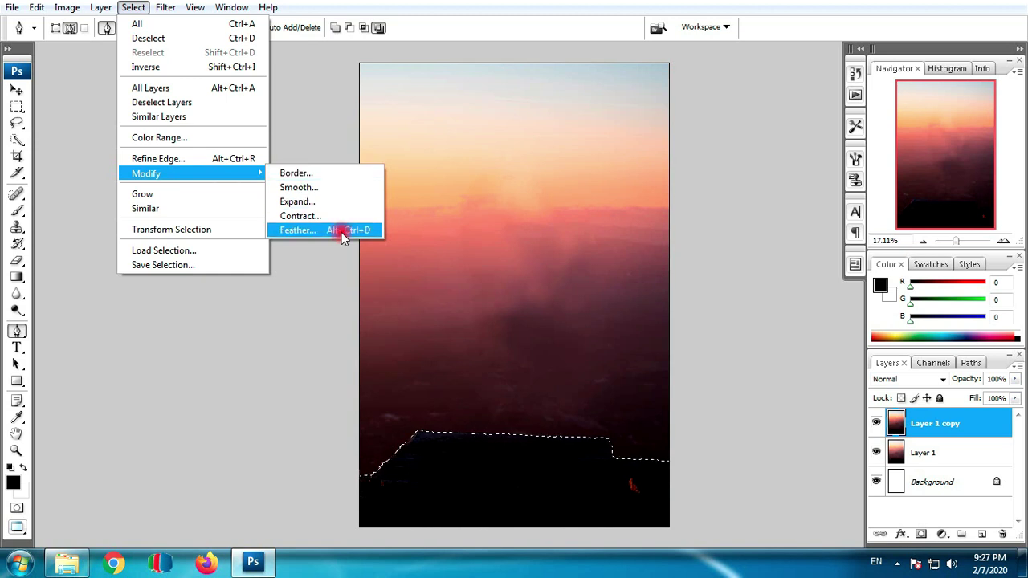
left_click(341, 231)
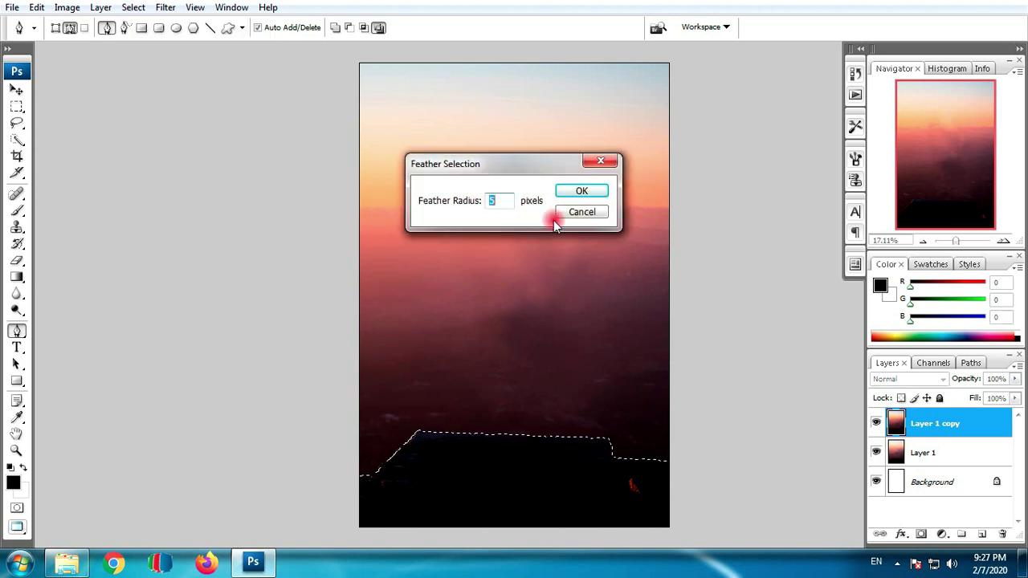
left_click(553, 220)
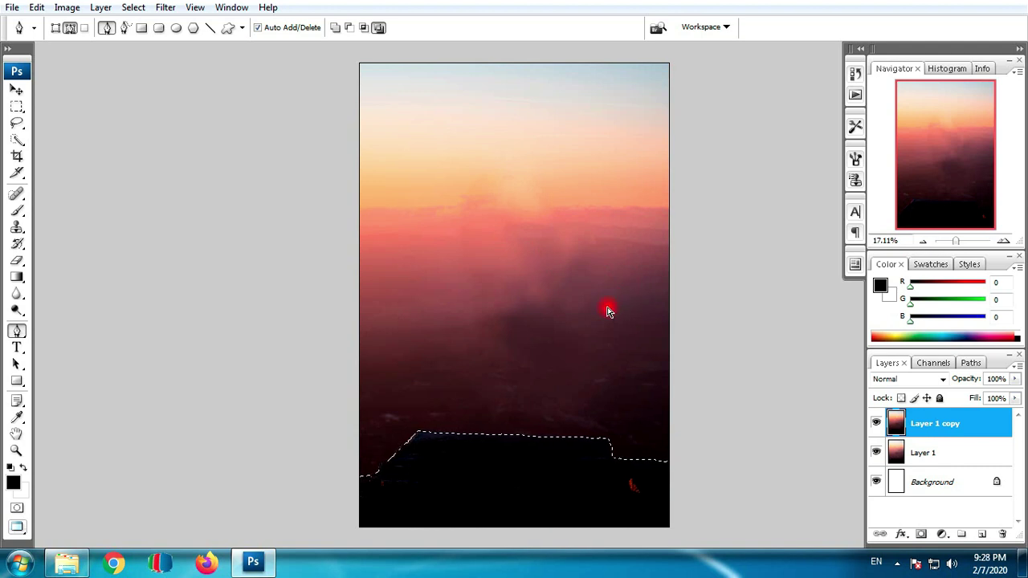
Copy the selected mountains to Layer 2, check it by hiding the sunset layers, then preview 43338
key("ctrl+j")
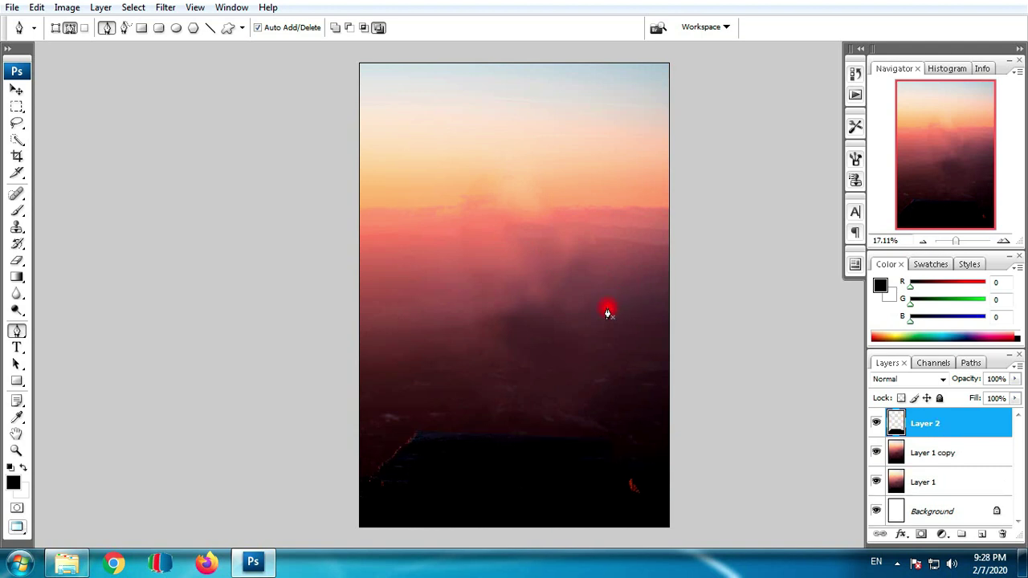
key("v")
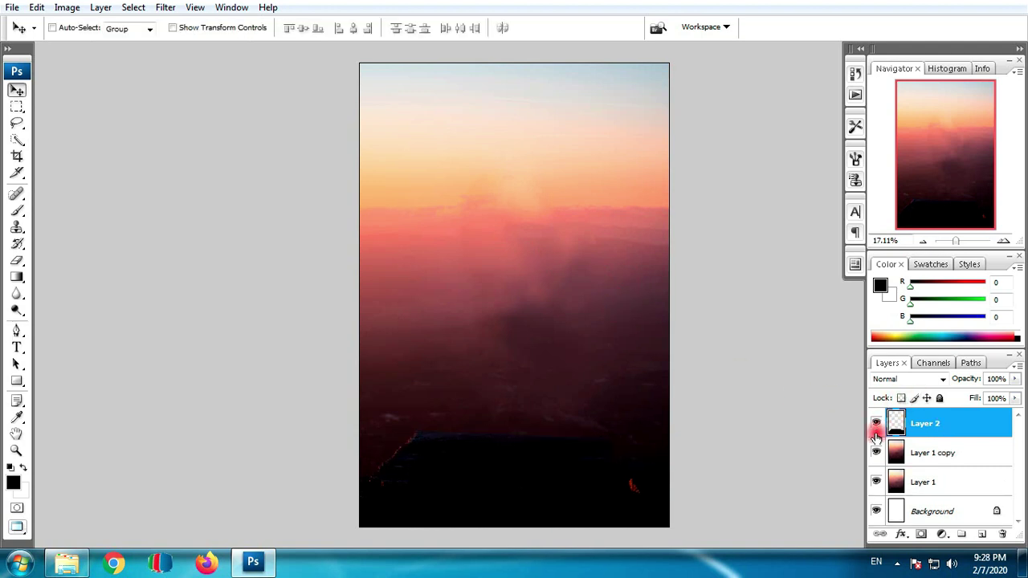
left_click(876, 453)
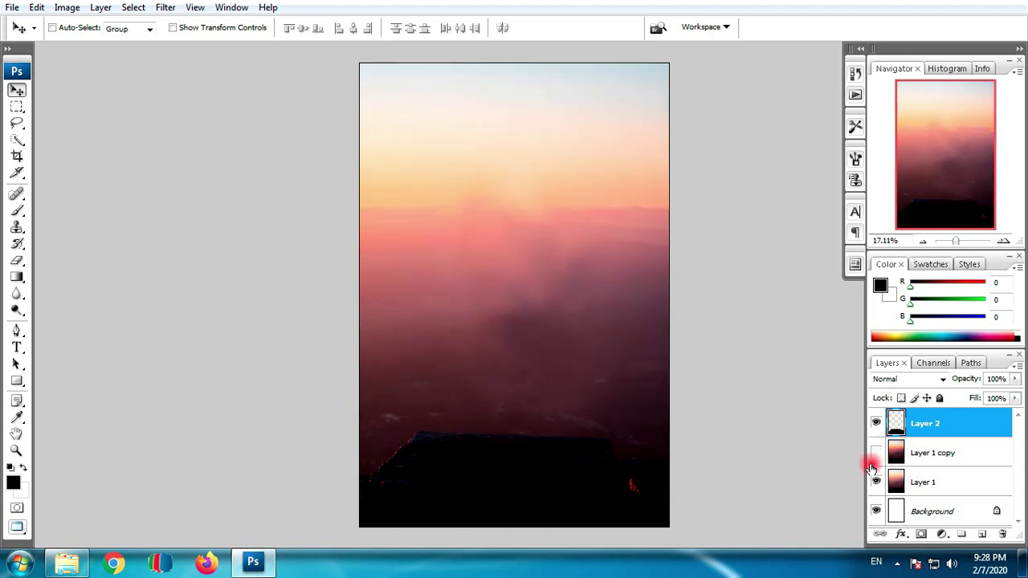
left_click(876, 482)
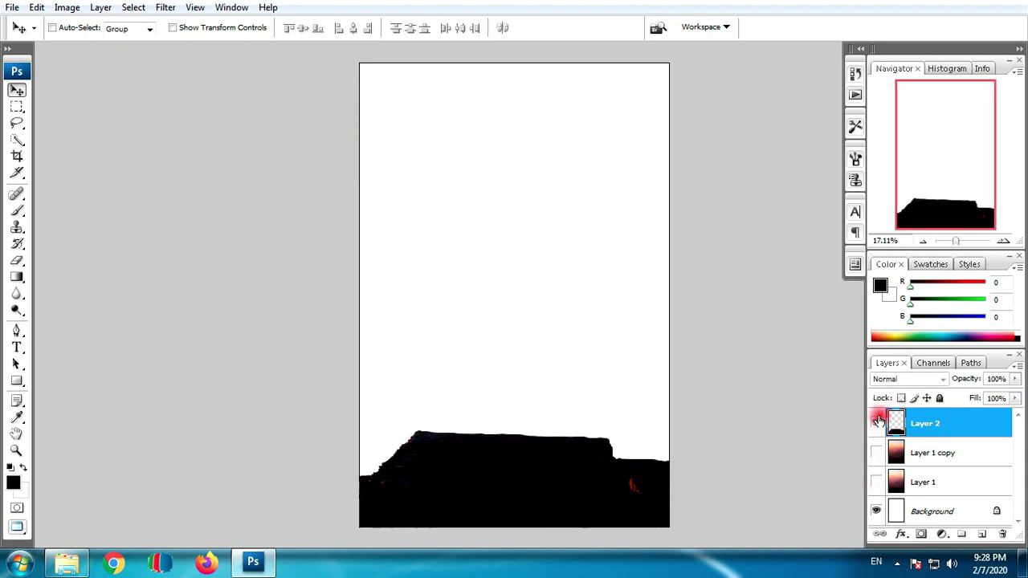
left_click_drag(876, 453, 873, 482)
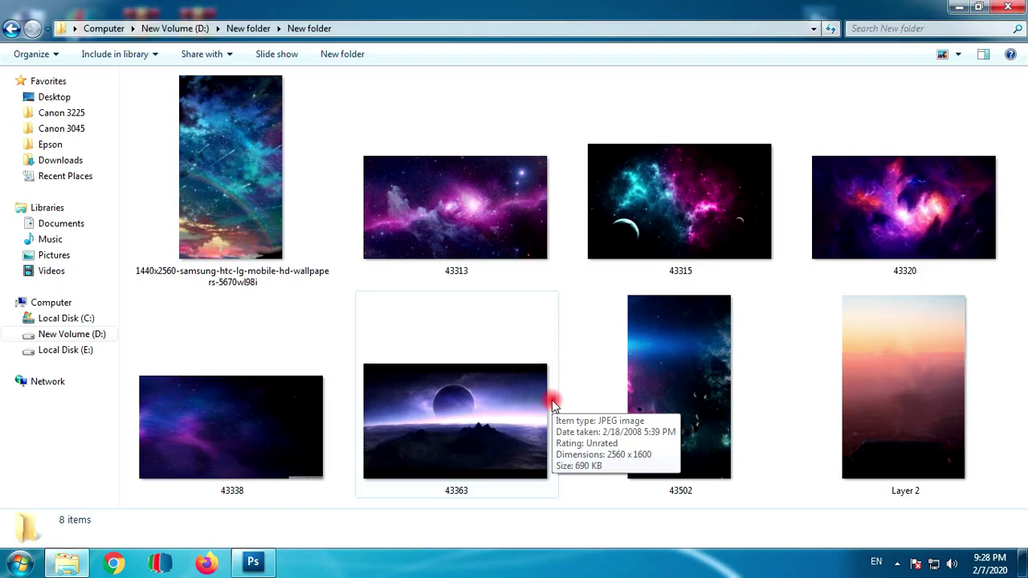
double_click(311, 384)
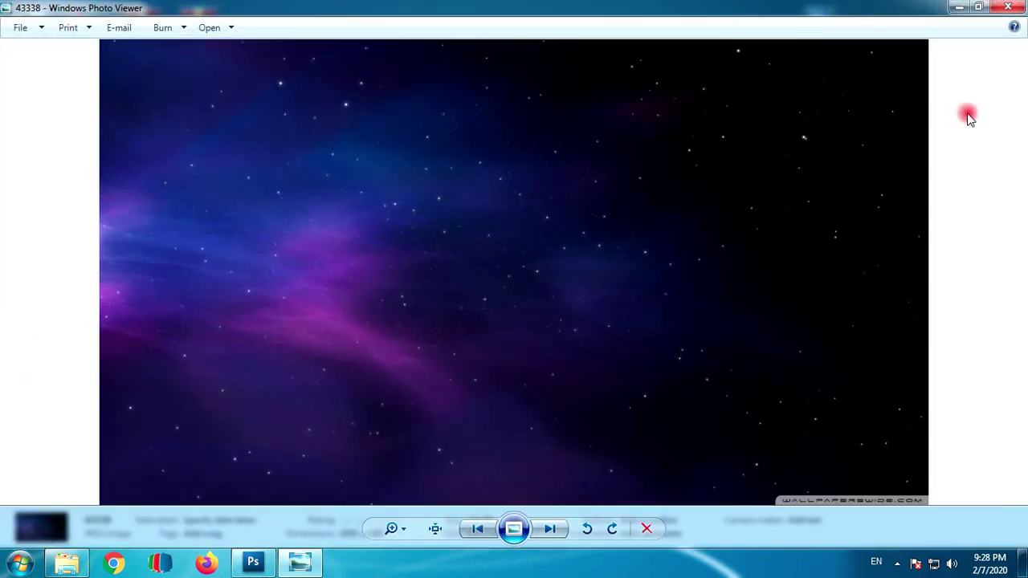
Close the preview, open 43338 in Photoshop and drag it into Untitled-1 as Layer 3
left_click(1009, 7)
mouse_move(318, 388)
left_mouse_down()
mouse_move(265, 569)
mouse_move(362, 320)
left_mouse_up()
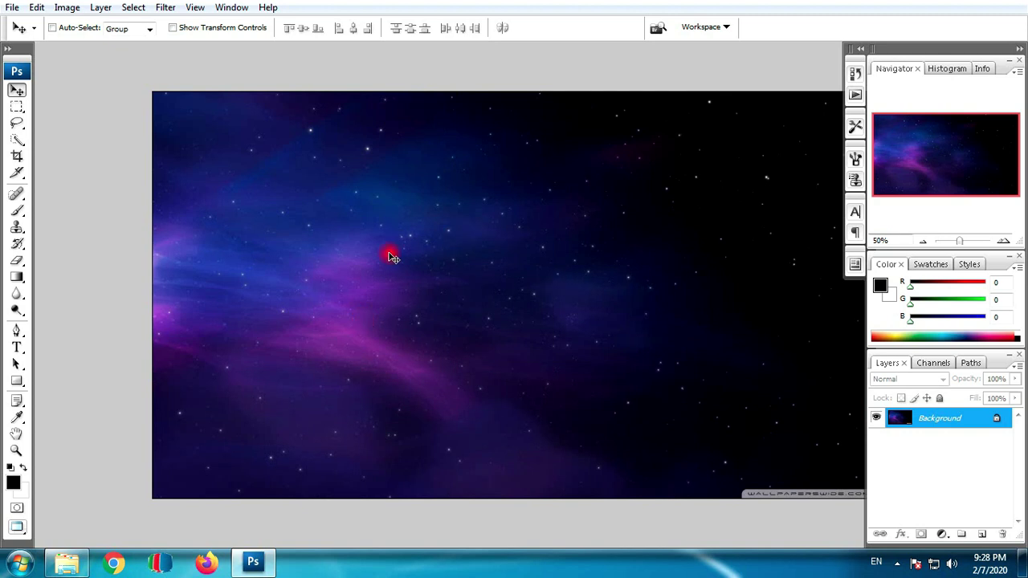
key("f")
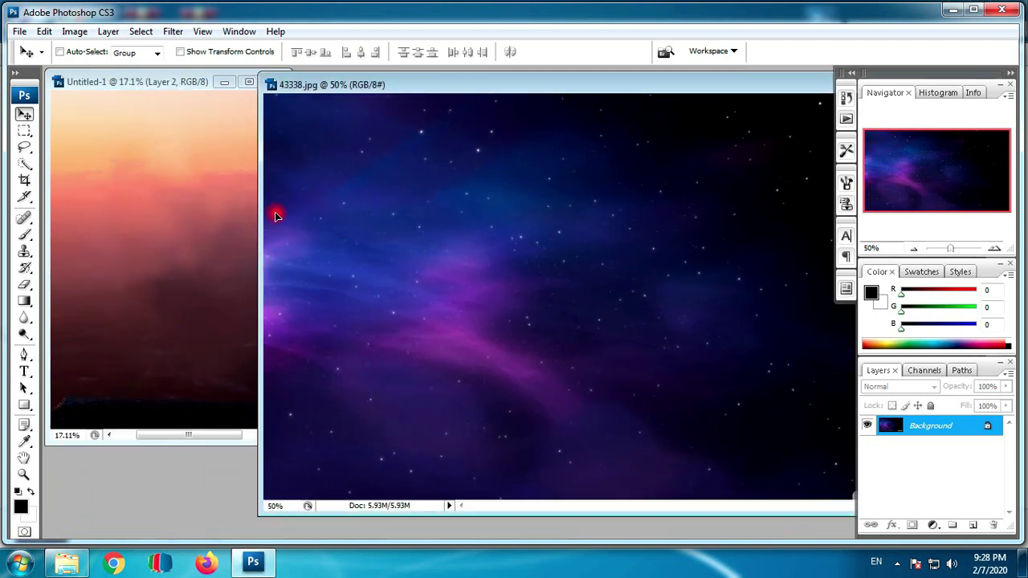
left_click_drag(276, 214, 195, 206)
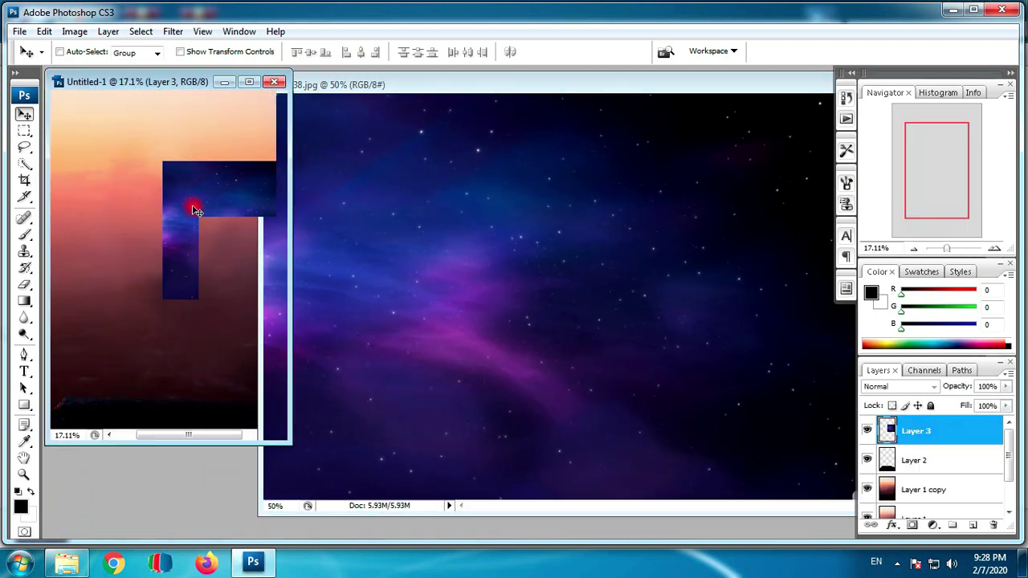
Close 43338.jpg, maximize the composite and move the nebula layer toward the canvas centre-left
double_click(622, 84)
left_click(798, 92)
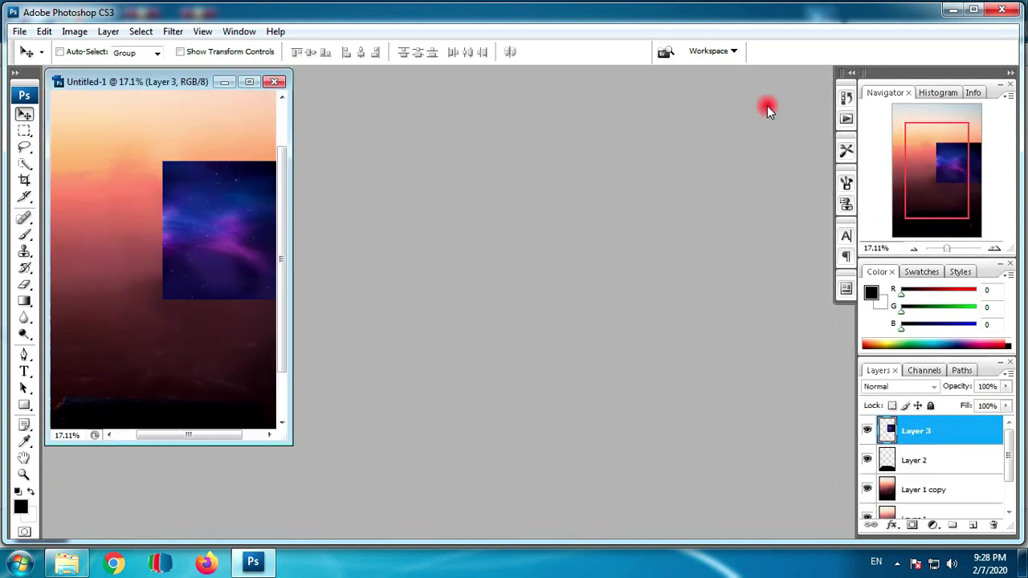
left_click(249, 82)
left_click_drag(361, 236, 373, 347)
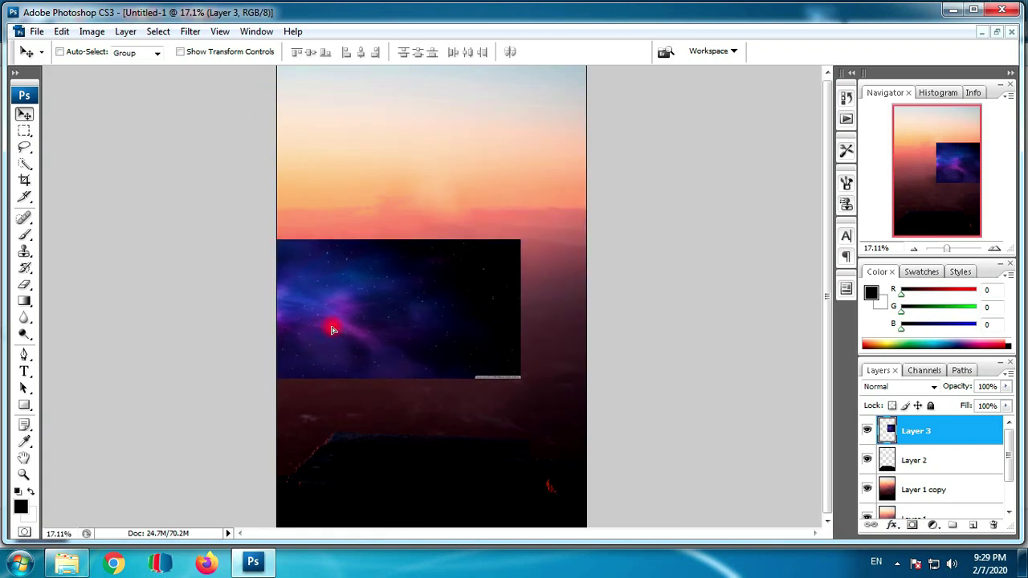
Free-transform the nebula layer up to 178.2%, lowering it slightly, and commit
key("ctrl+t")
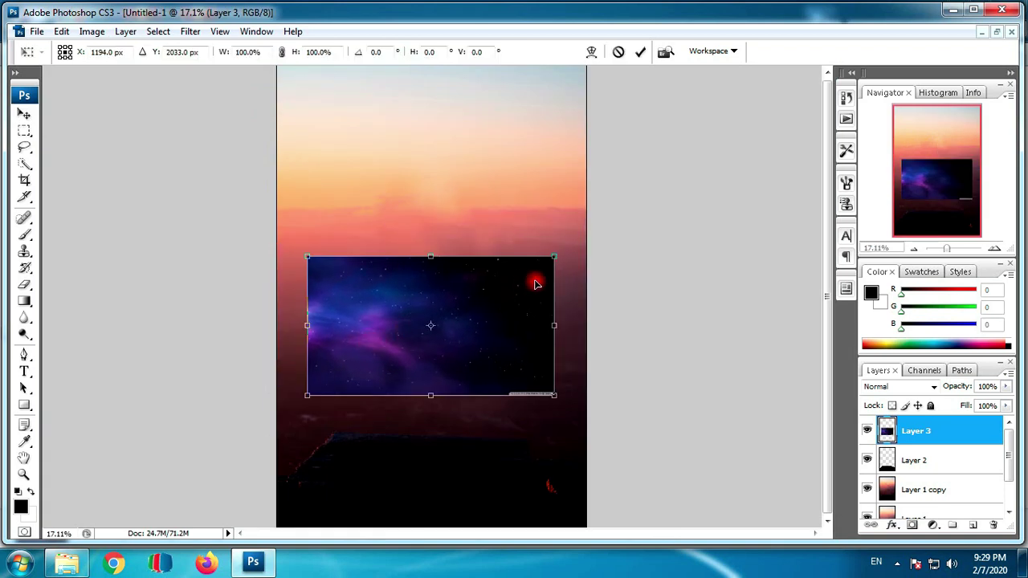
left_click_drag(557, 258, 643, 218)
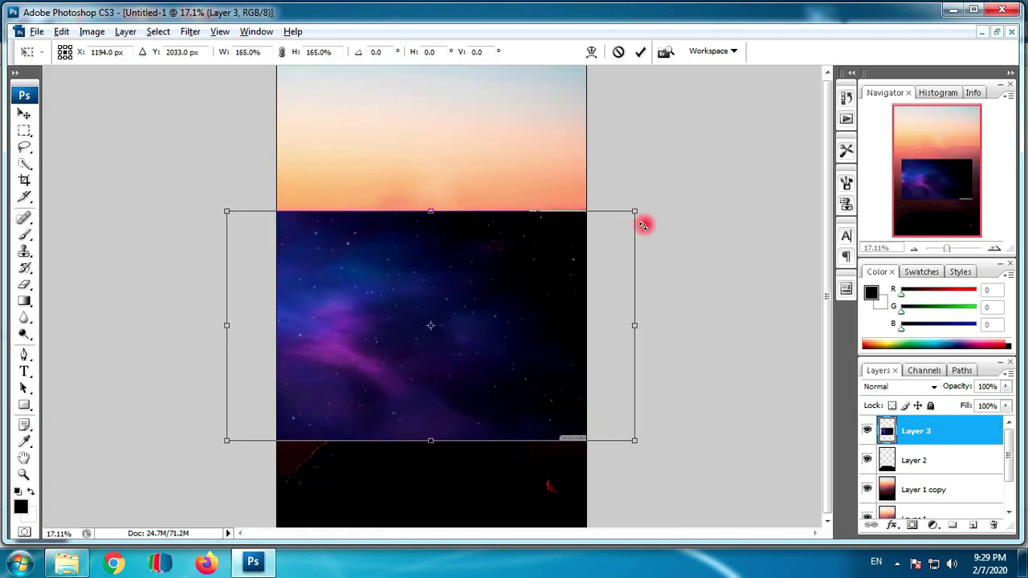
left_click_drag(614, 286, 615, 302)
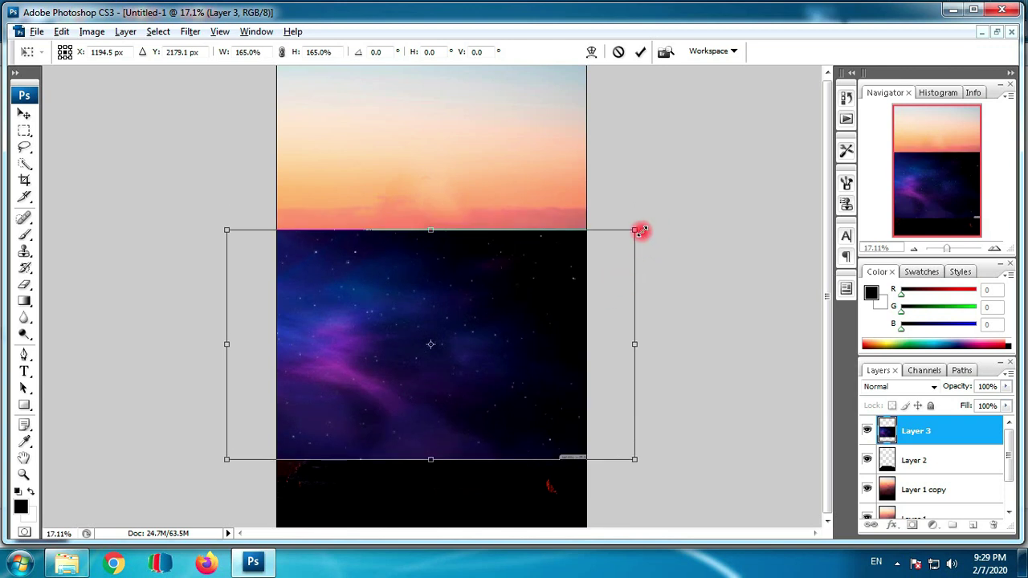
left_click_drag(640, 231, 659, 222)
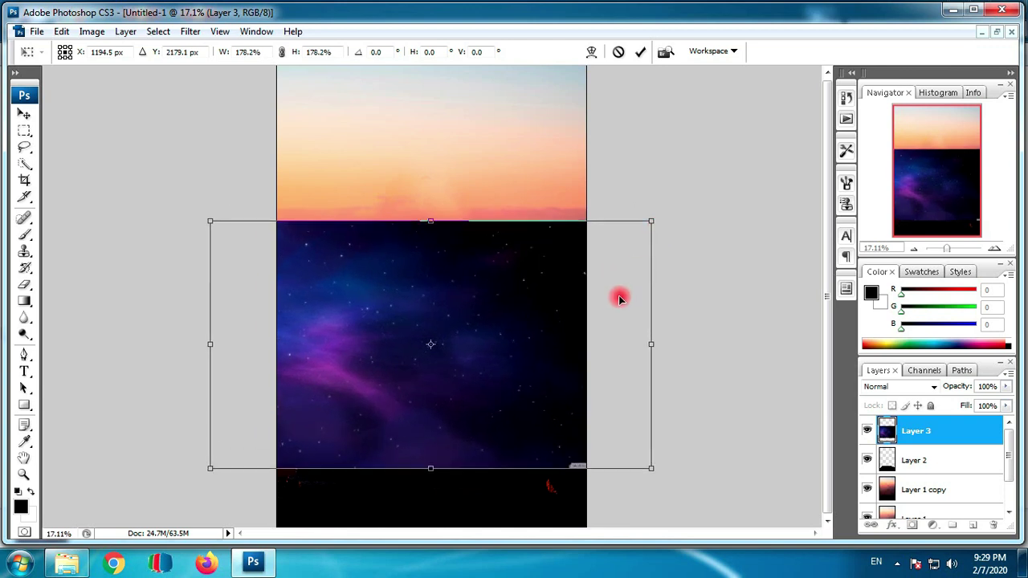
left_click_drag(617, 294, 615, 309)
key("Return")
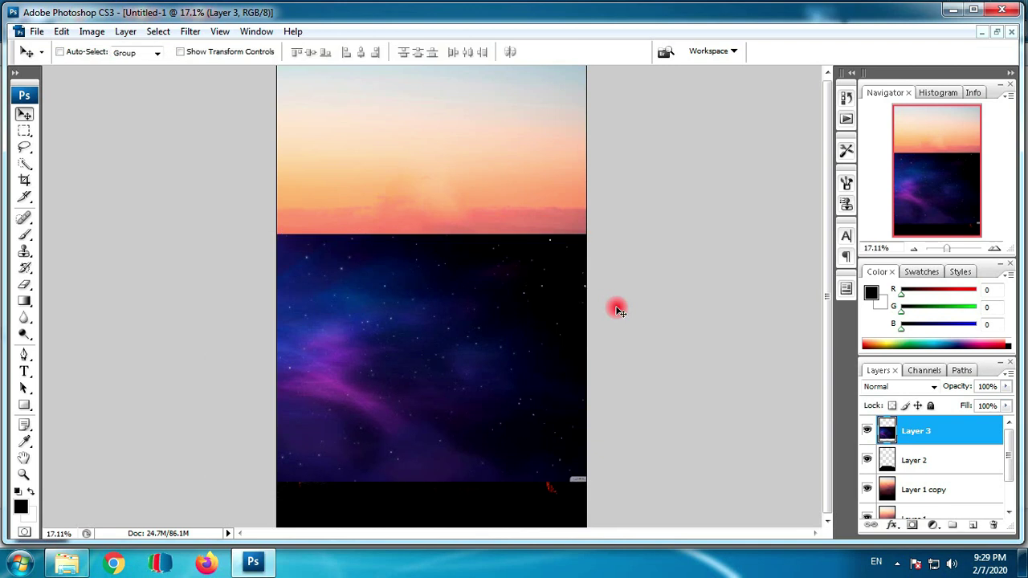
Move the galaxy layer beneath Layer 2, raise it to meet the sky, and add a layer mask
key("ctrl+bracketleft")
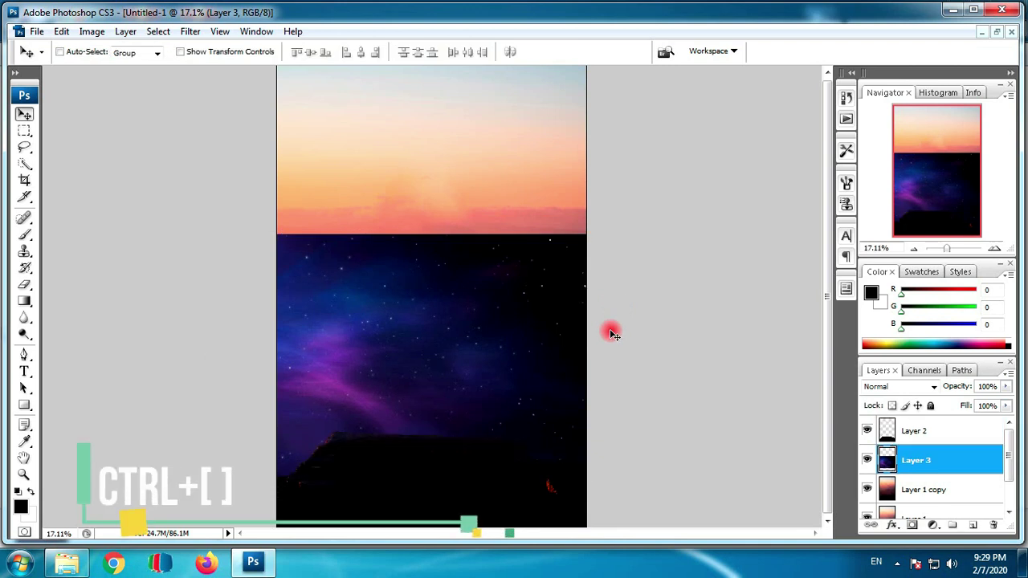
left_click_drag(523, 399, 524, 386)
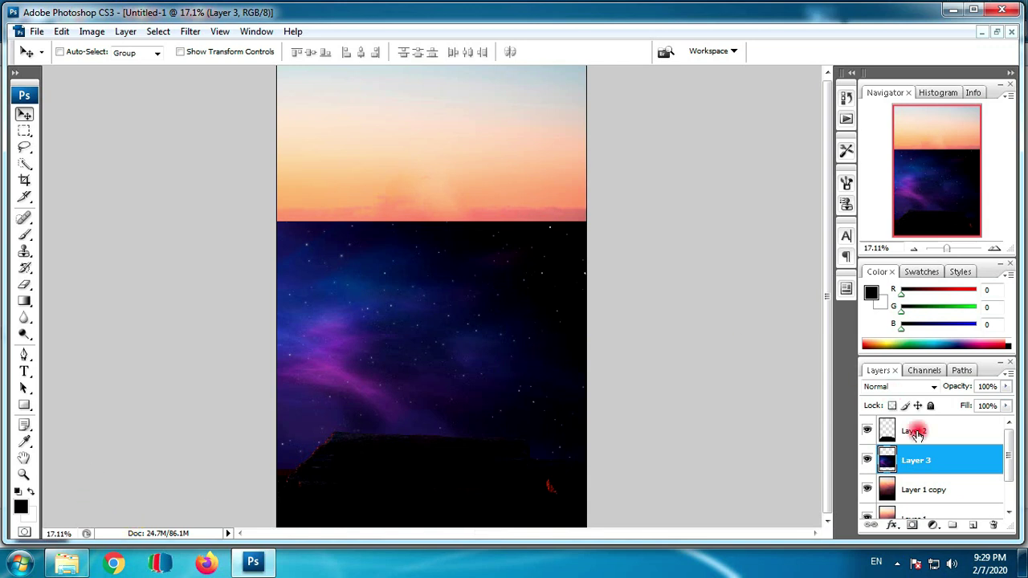
left_click(914, 524)
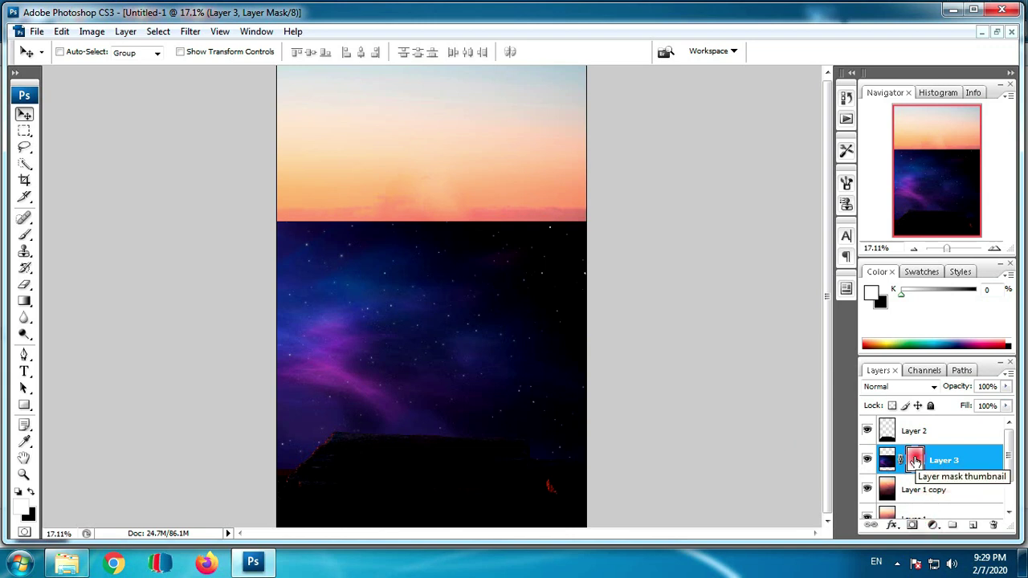
key("ctrl+z")
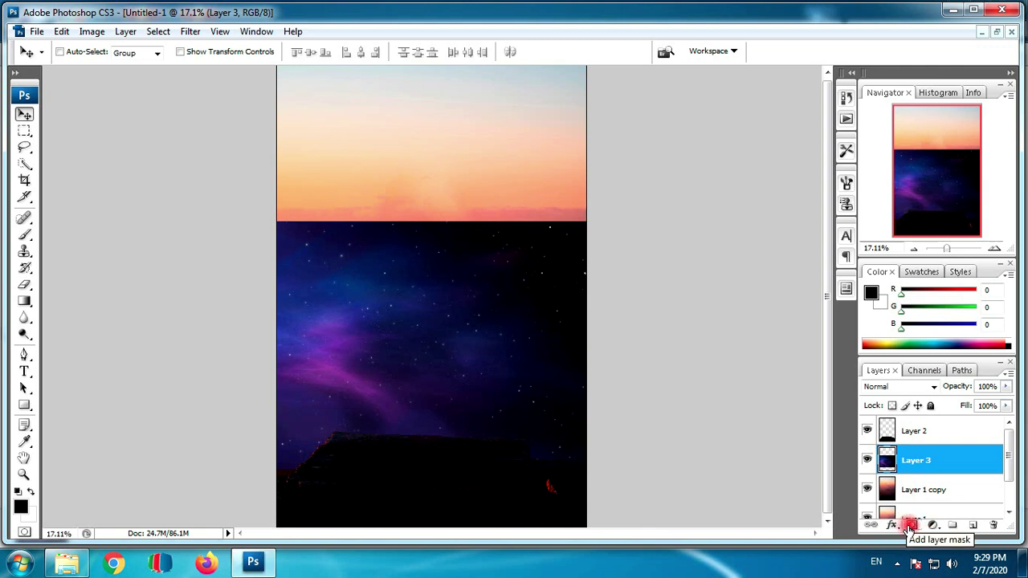
left_click(911, 524)
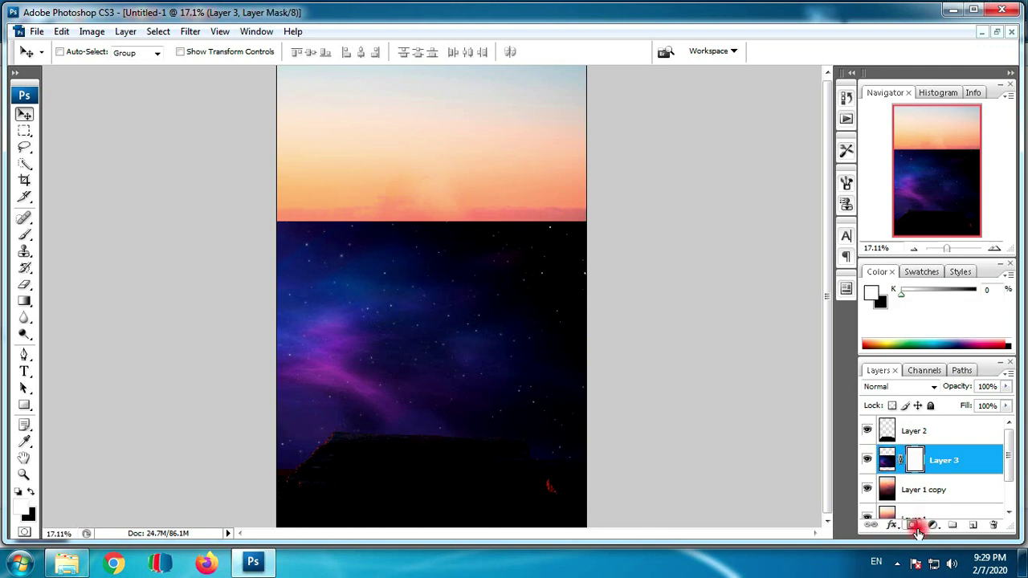
Soften the galaxy's top edge into the sunset with a soft 300 px eraser brush
key("e")
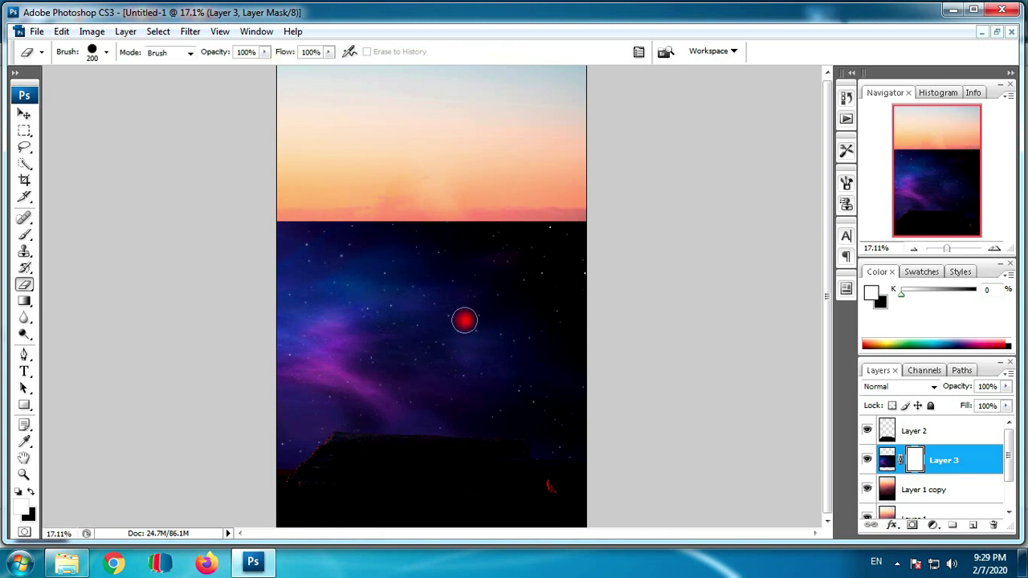
key("bracketright")
key("bracketright")
key("bracketright")
key("bracketright")
right_click(391, 281)
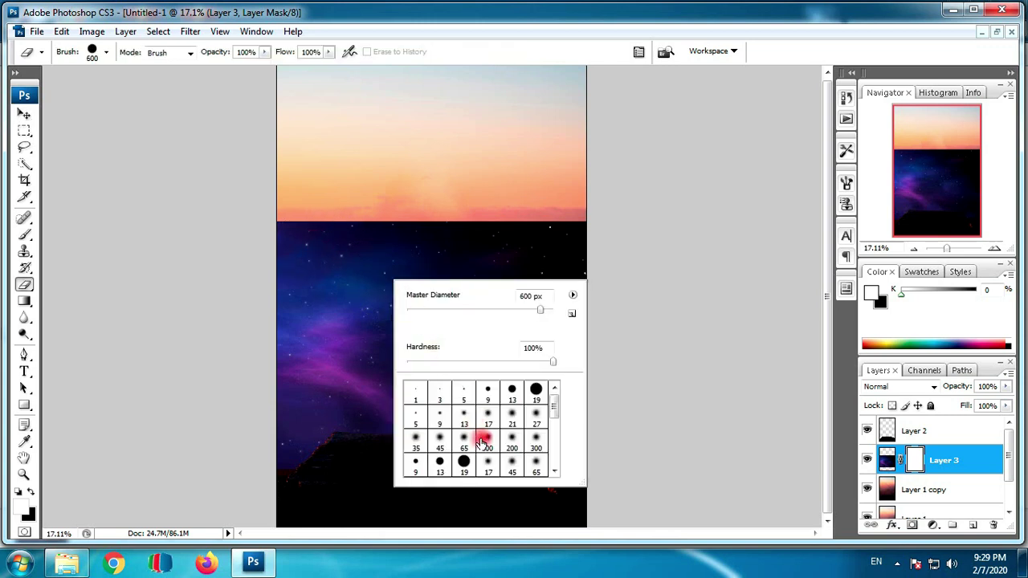
left_click(482, 442)
left_click(681, 340)
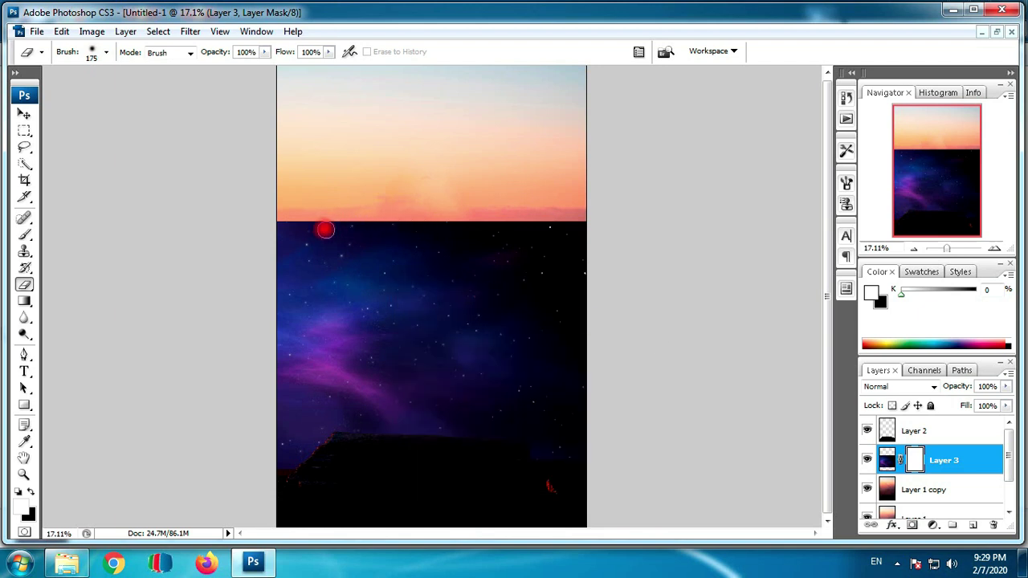
key("bracketright")
key("bracketright")
key("bracketright")
mouse_move(293, 218)
left_mouse_down()
mouse_move(460, 214)
mouse_move(590, 225)
mouse_move(286, 216)
mouse_move(418, 214)
mouse_move(615, 233)
mouse_move(429, 212)
mouse_move(216, 245)
left_mouse_up()
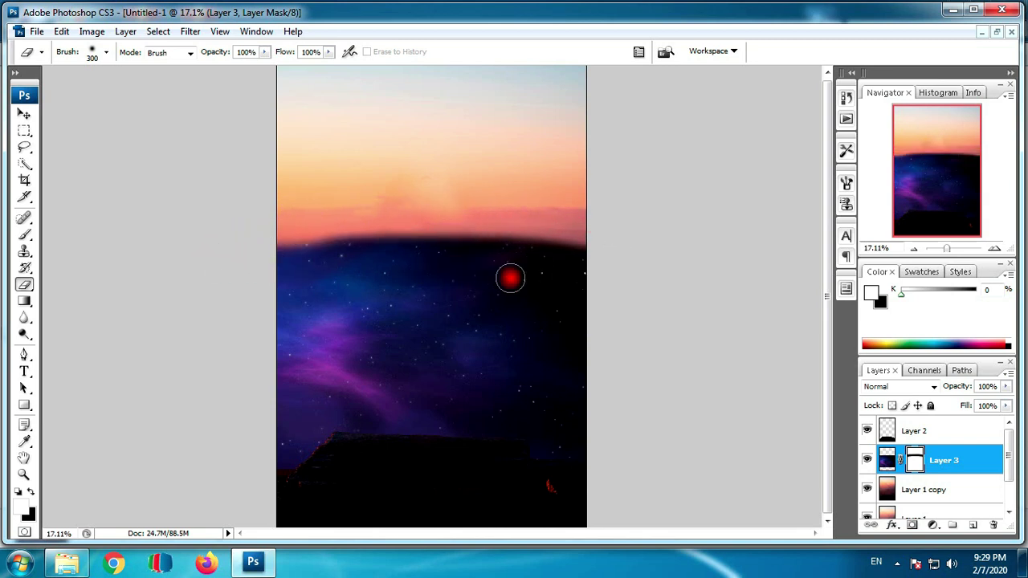
key("v")
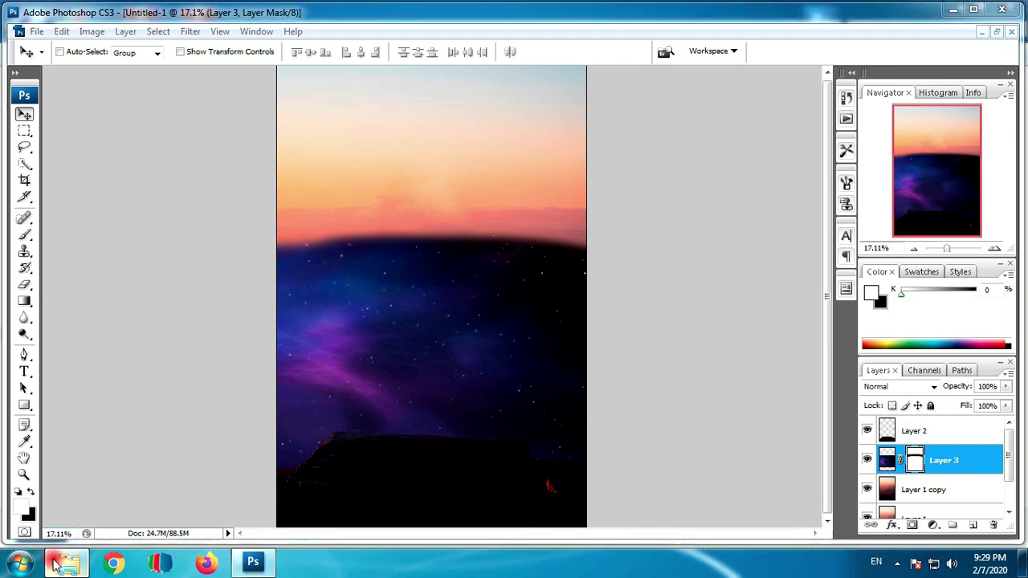
left_click(56, 565)
Open 43363.jpg, copy it into Untitled-1 as Layer 4, and close the source document
mouse_move(509, 390)
left_mouse_down()
mouse_move(420, 422)
mouse_move(448, 320)
mouse_move(442, 261)
left_mouse_up()
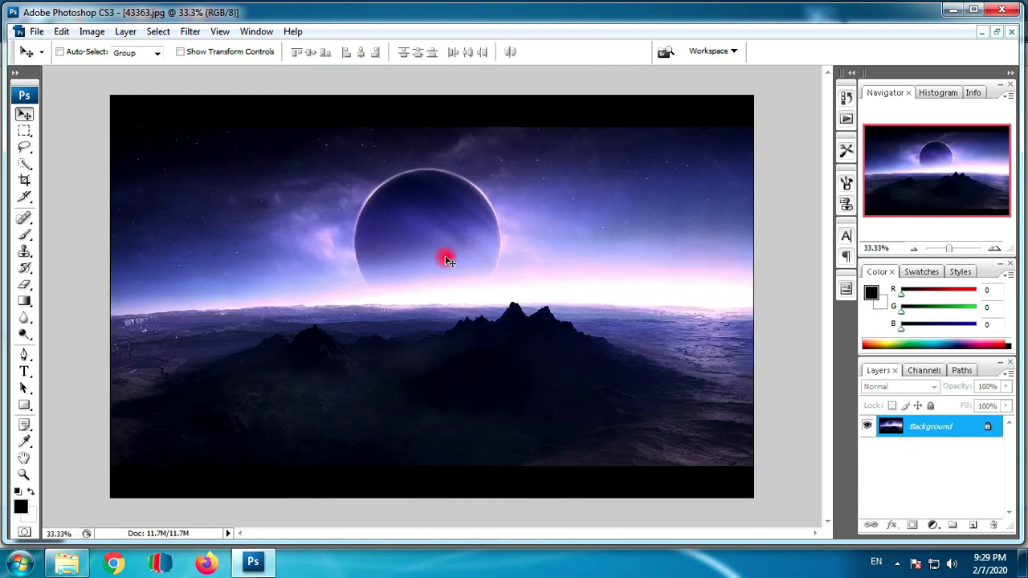
key("f")
key("f")
key("f")
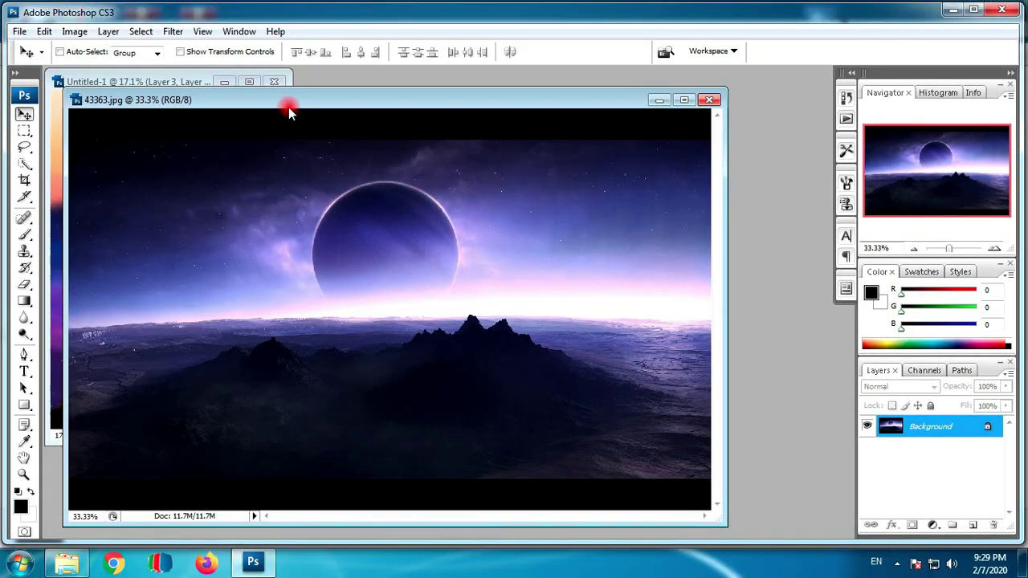
left_click_drag(289, 104, 507, 94)
left_click_drag(411, 218, 236, 183)
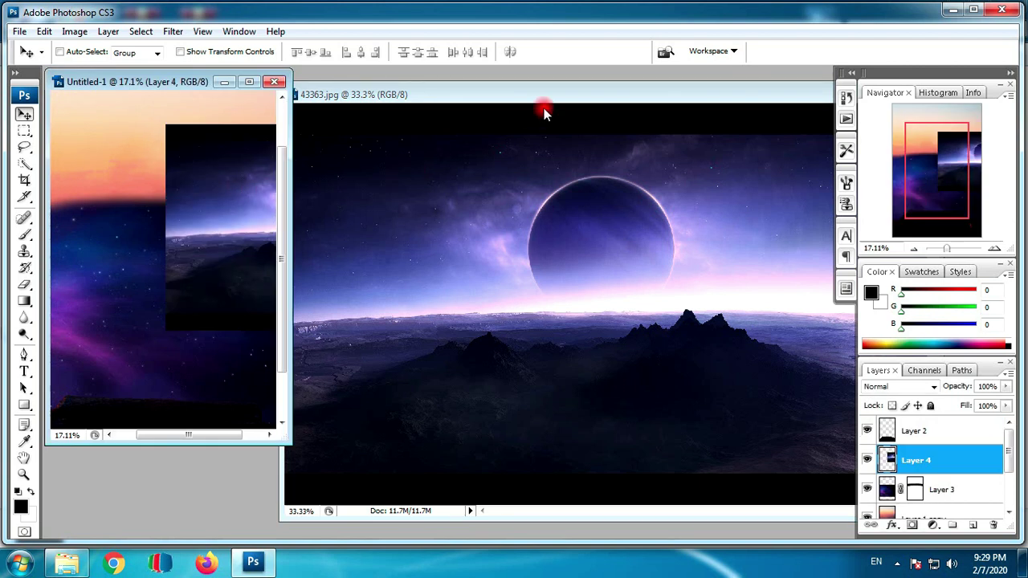
left_click_drag(480, 94, 302, 81)
left_click(745, 82)
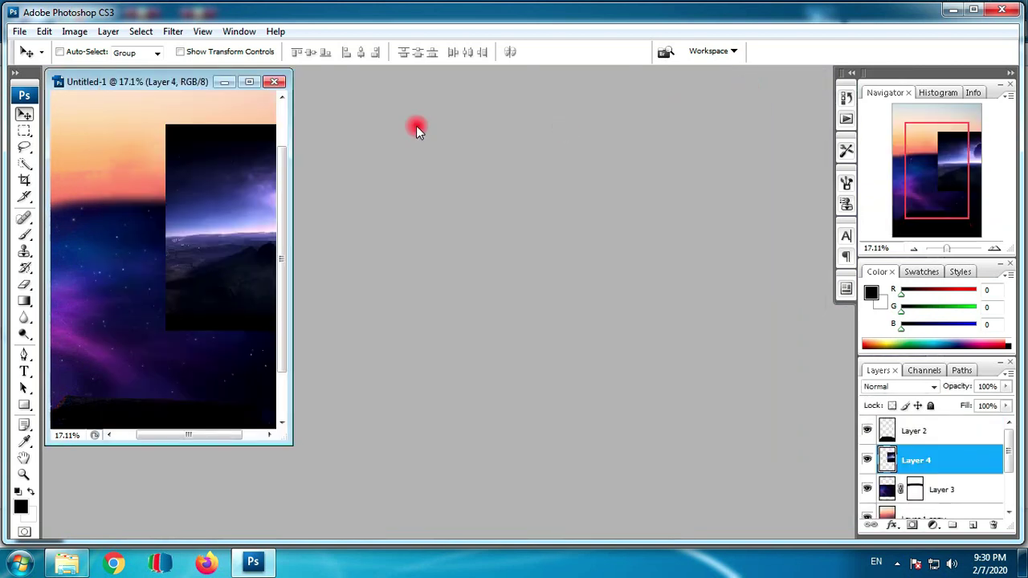
left_click(248, 80)
Position the planet image at the canvas top and move Layer 4 beneath Layer 3
mouse_move(470, 260)
left_mouse_down()
mouse_move(379, 227)
mouse_move(342, 229)
left_mouse_up()
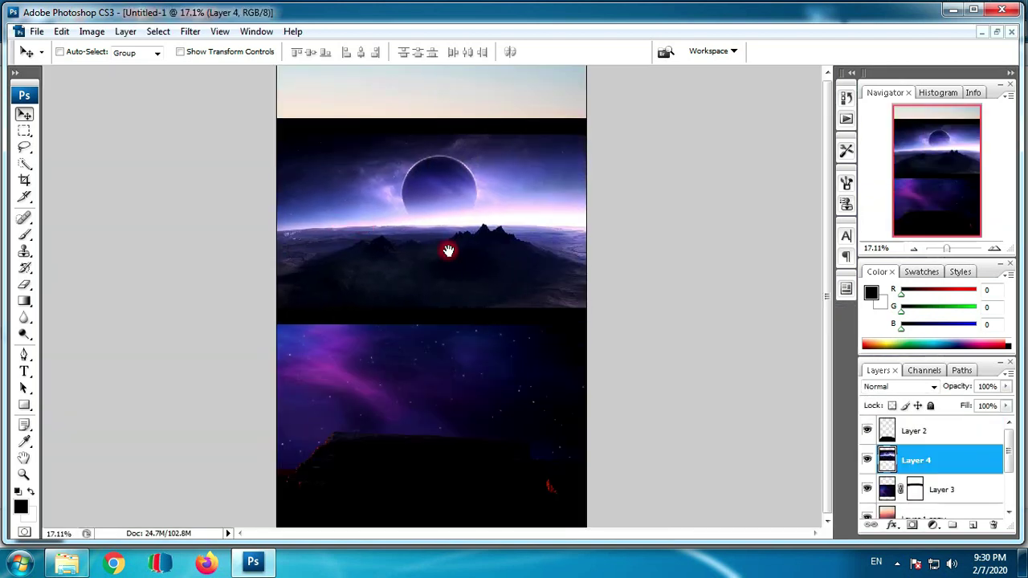
key("f")
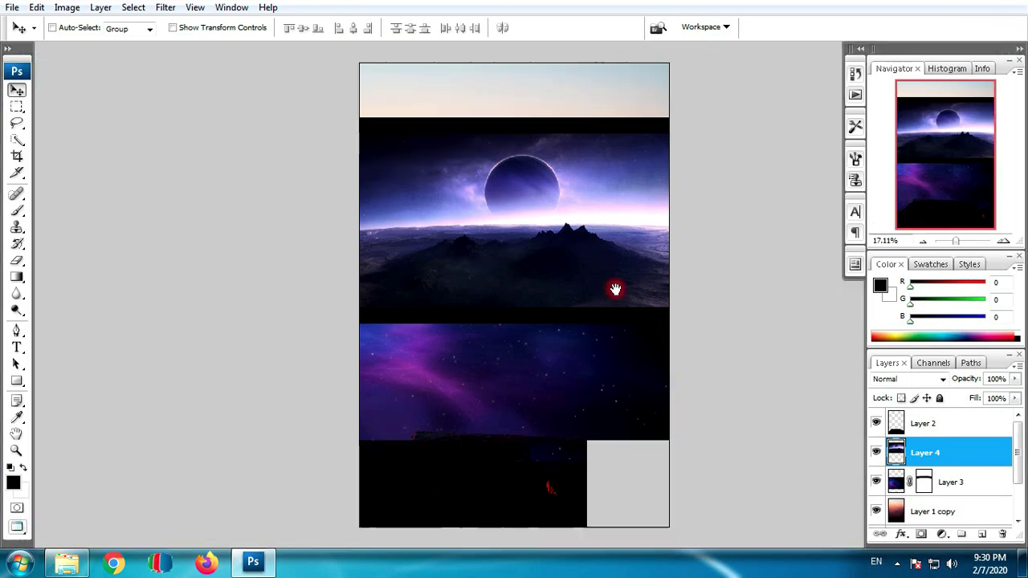
left_click_drag(599, 374, 599, 304)
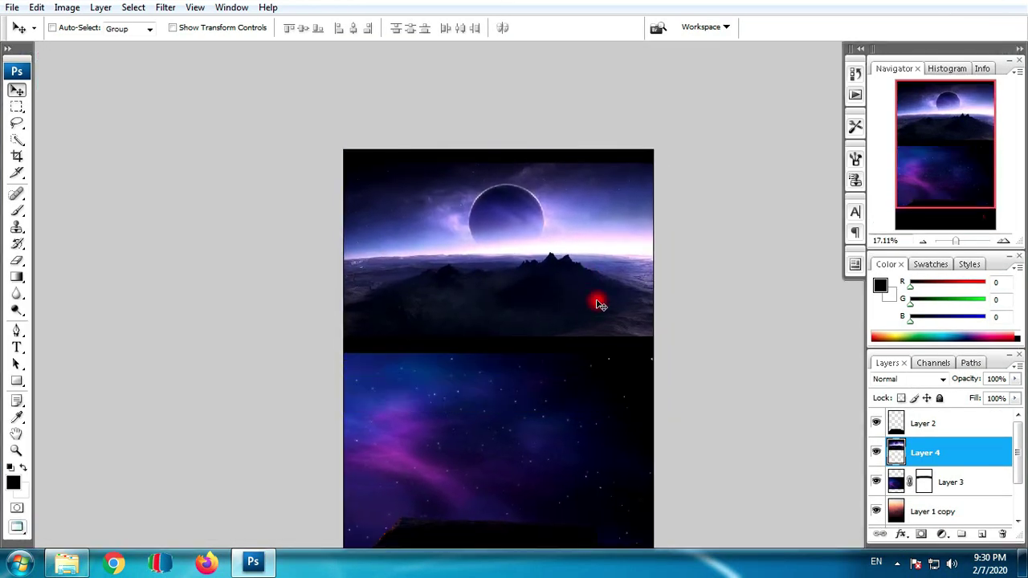
left_click_drag(925, 453, 945, 490)
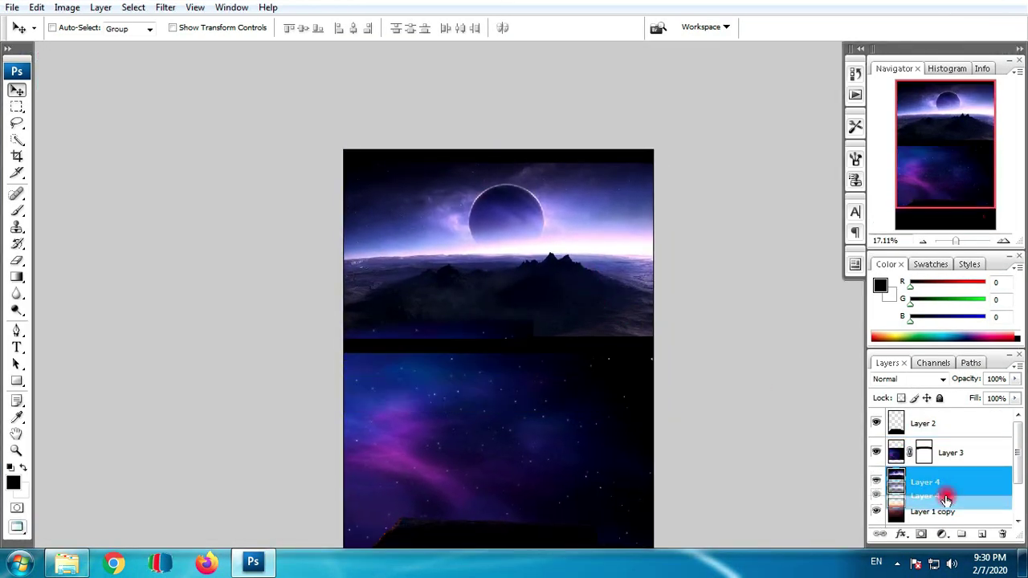
left_click_drag(585, 245, 584, 234)
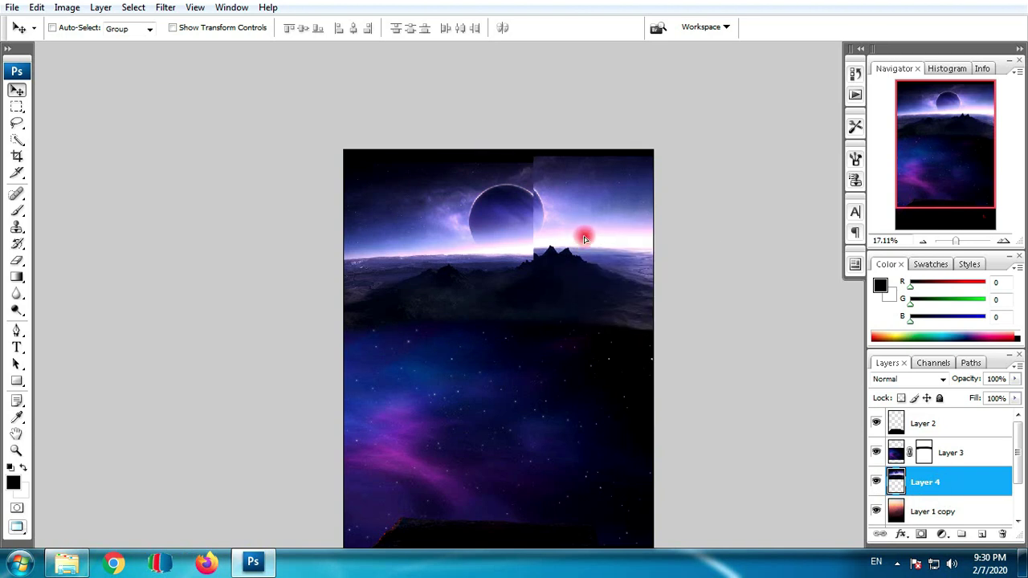
Scale the planet layer to 180.6% with Free Transform, adjusting its height, and commit
key("ctrl+t")
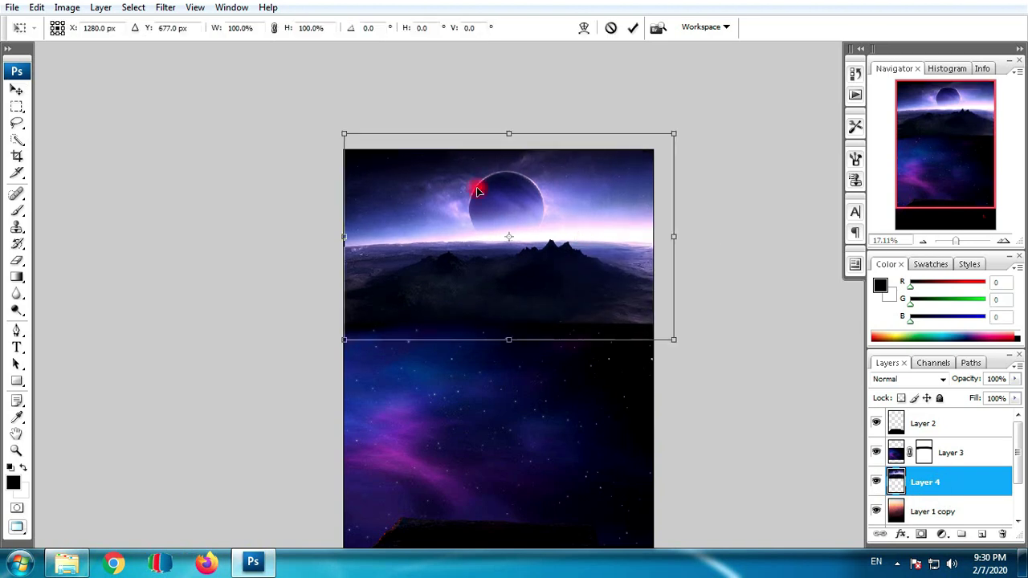
left_click_drag(345, 134, 262, 91)
left_click_drag(624, 281, 626, 312)
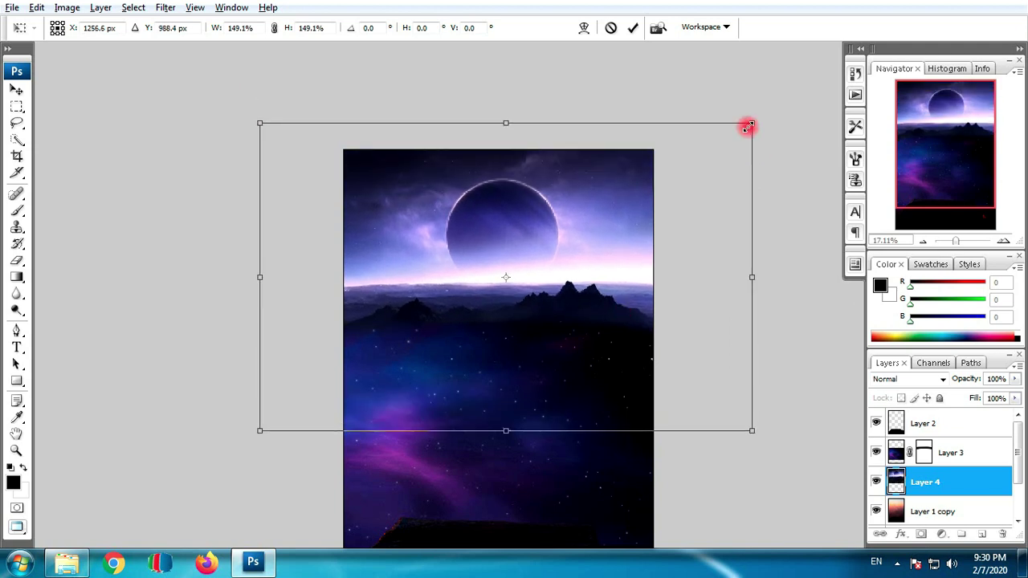
mouse_move(748, 123)
left_mouse_down()
mouse_move(821, 102)
mouse_move(811, 109)
left_mouse_up()
left_click_drag(746, 188, 745, 203)
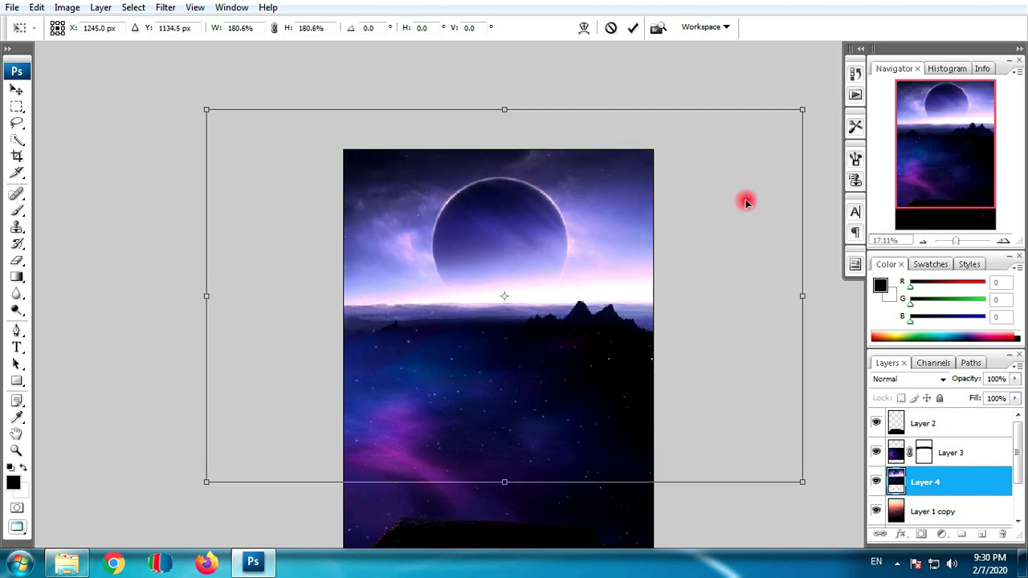
left_click_drag(746, 203, 746, 191)
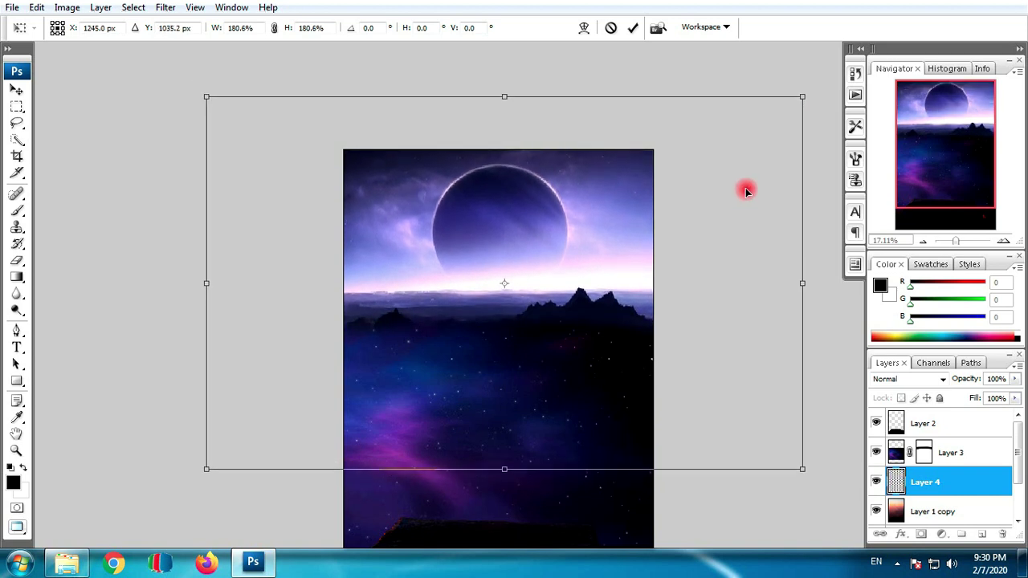
key("v")
key("Return")
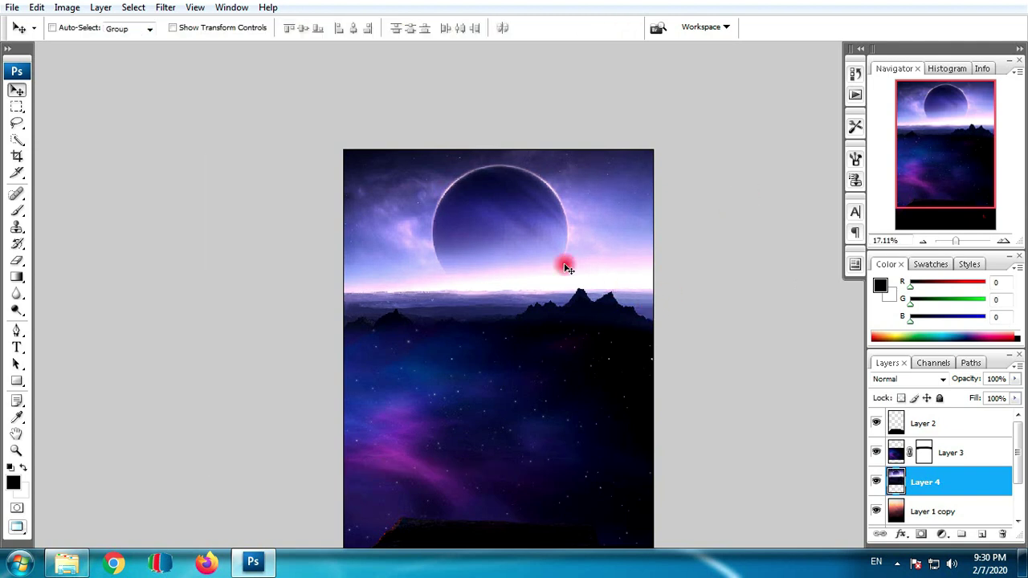
Nudge the planet image slightly right, then bring nebula image 43320 into Photoshop
right_click(566, 268)
left_click(578, 261)
left_click_drag(578, 262, 581, 259)
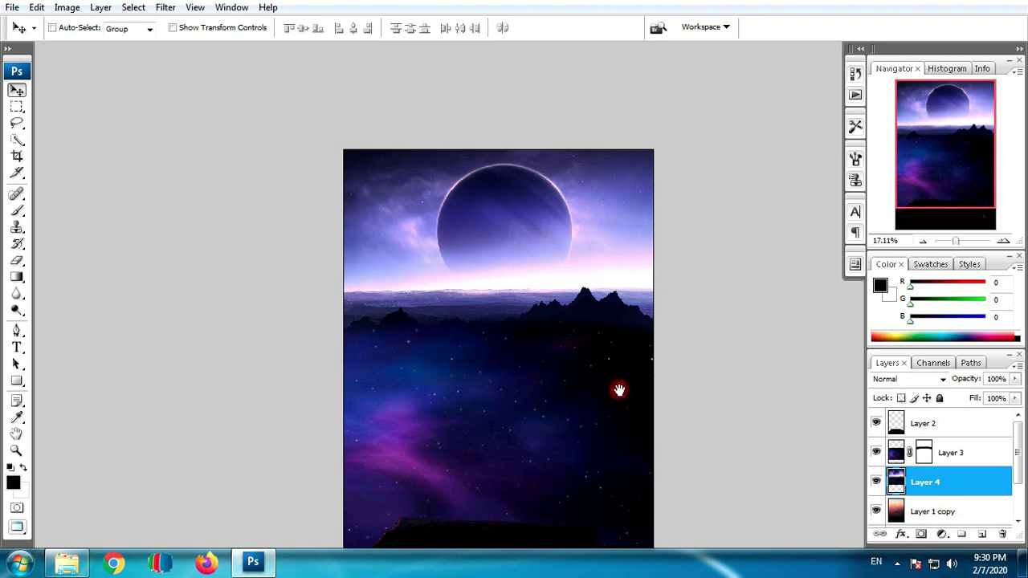
scroll(619, 391, "down", 3)
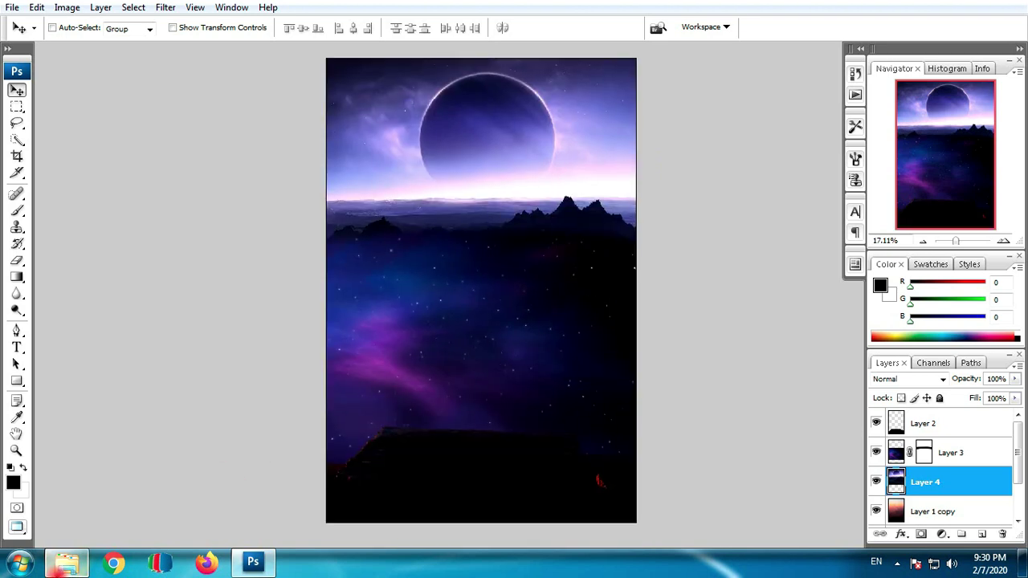
left_click(68, 561)
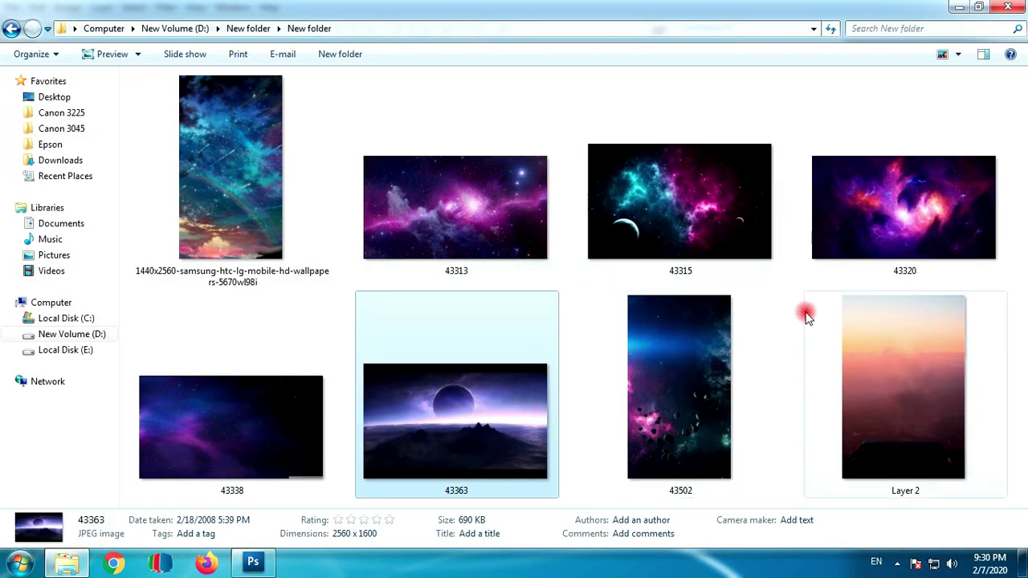
left_click(891, 233)
mouse_move(904, 235)
left_mouse_down()
mouse_move(297, 530)
mouse_move(394, 375)
left_mouse_up()
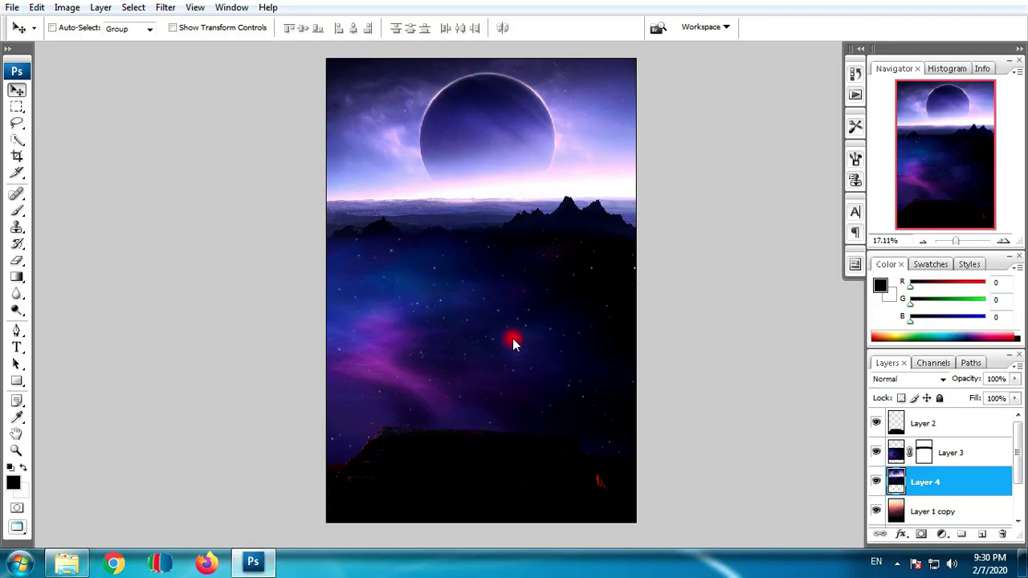
Copy the 43320 nebula into the composite as Layer 5 and close the source image
key("f")
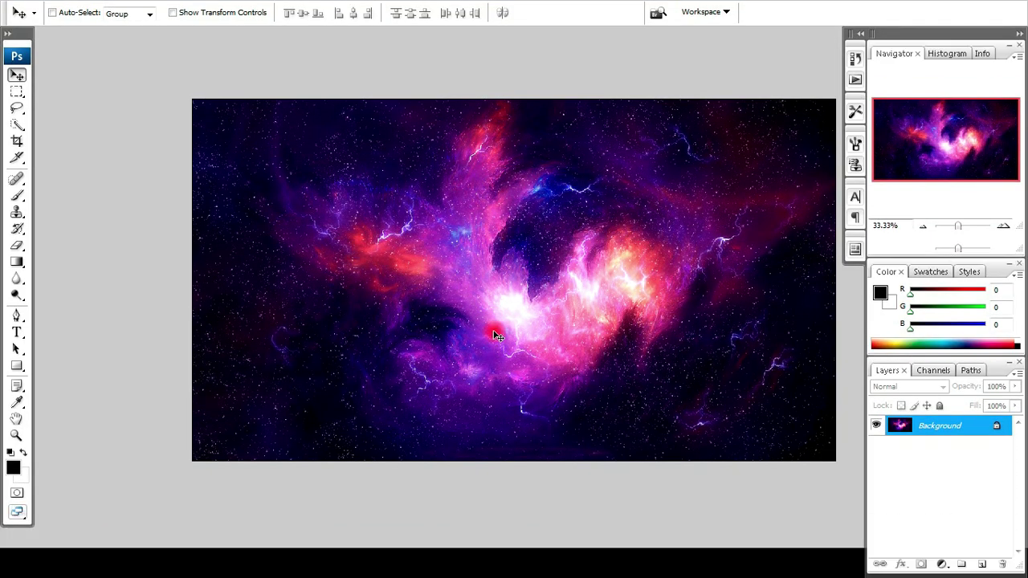
key("f")
key("f")
key("f")
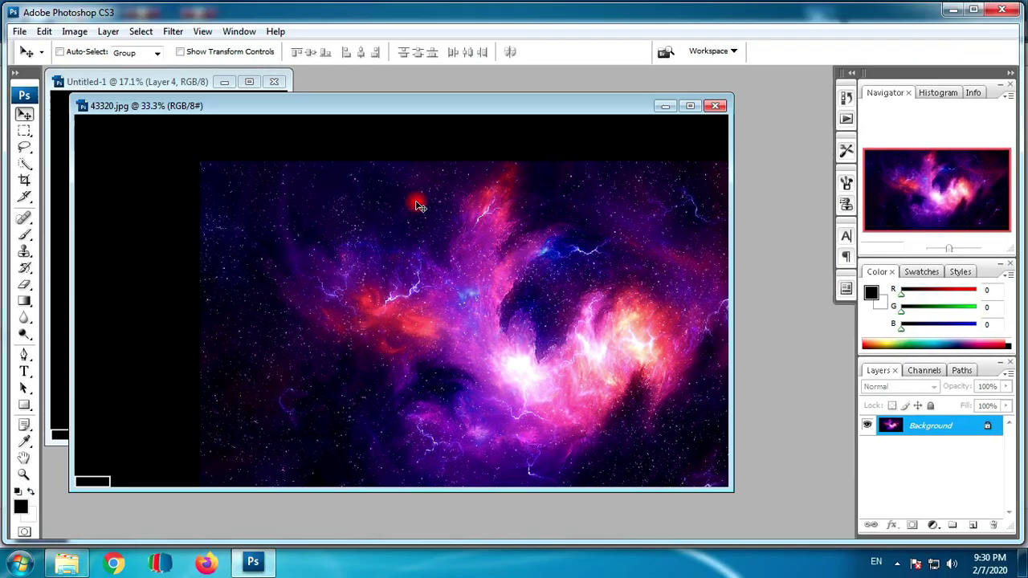
mouse_move(298, 107)
left_mouse_down()
mouse_move(478, 84)
mouse_move(214, 157)
left_mouse_up()
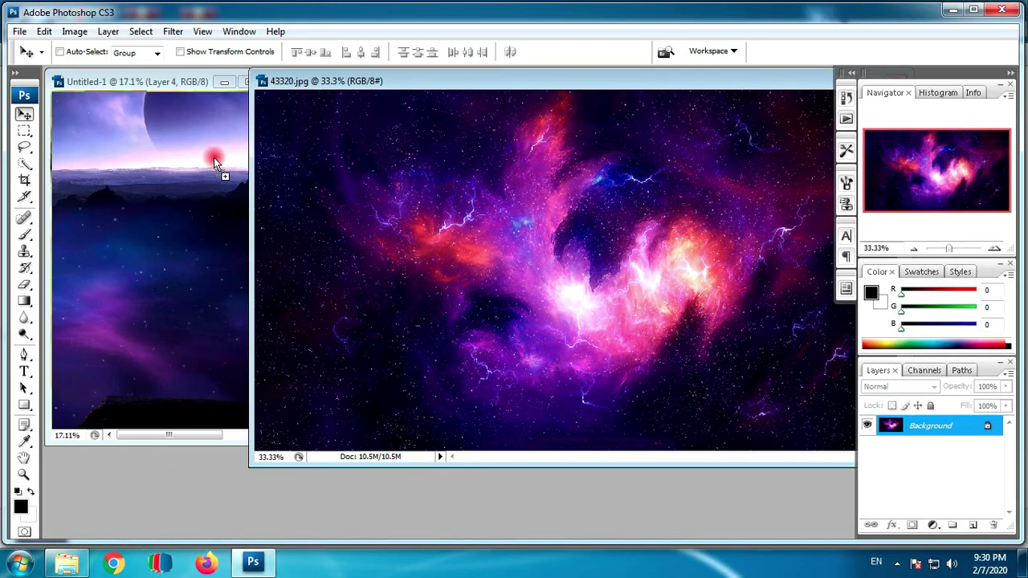
left_click(607, 95)
left_click_drag(777, 83, 609, 99)
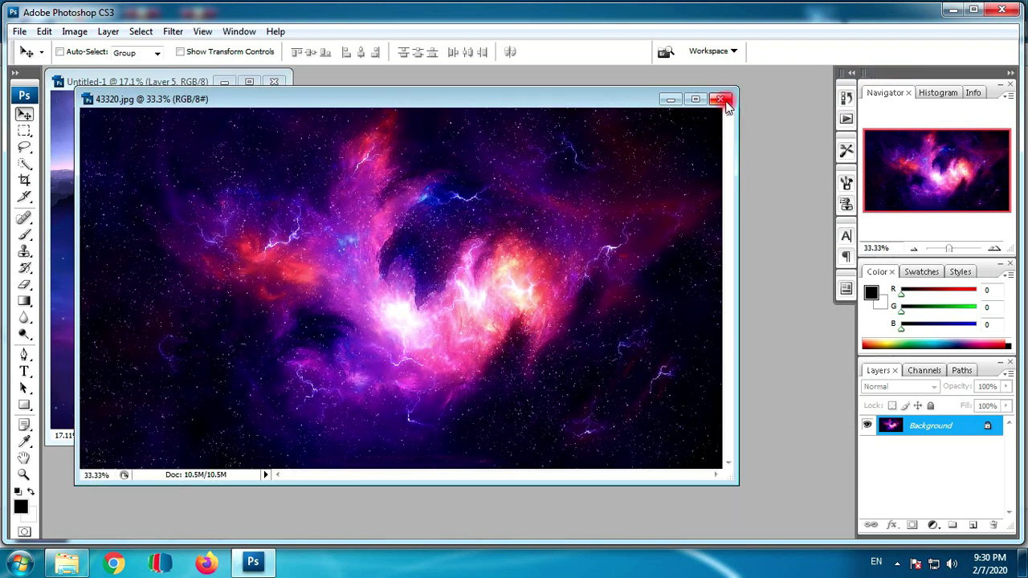
left_click(725, 97)
left_click(245, 81)
Select the nebula layer, raise it to the top of the stack, and centre it on the canvas
right_click(492, 183)
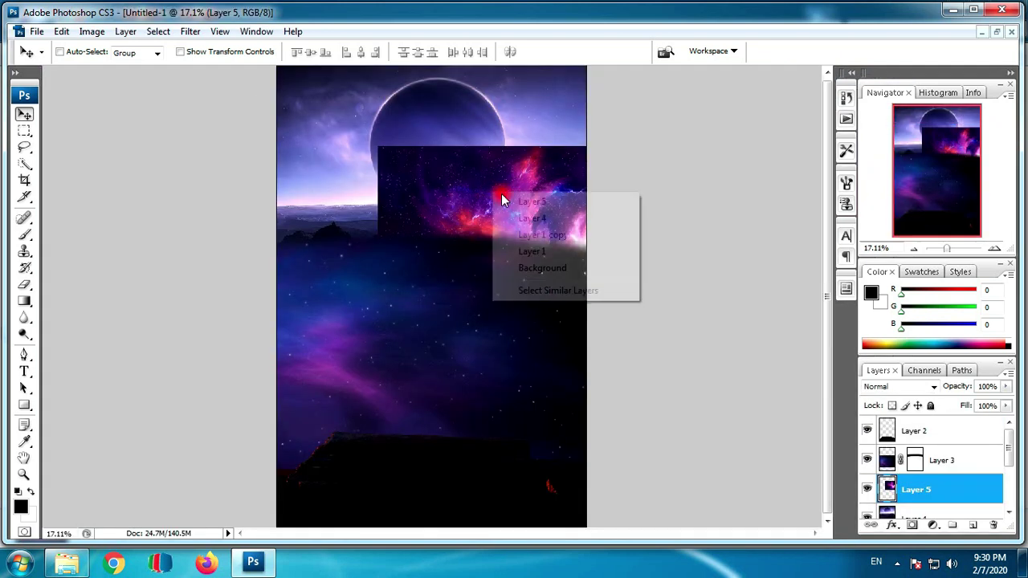
left_click(522, 198)
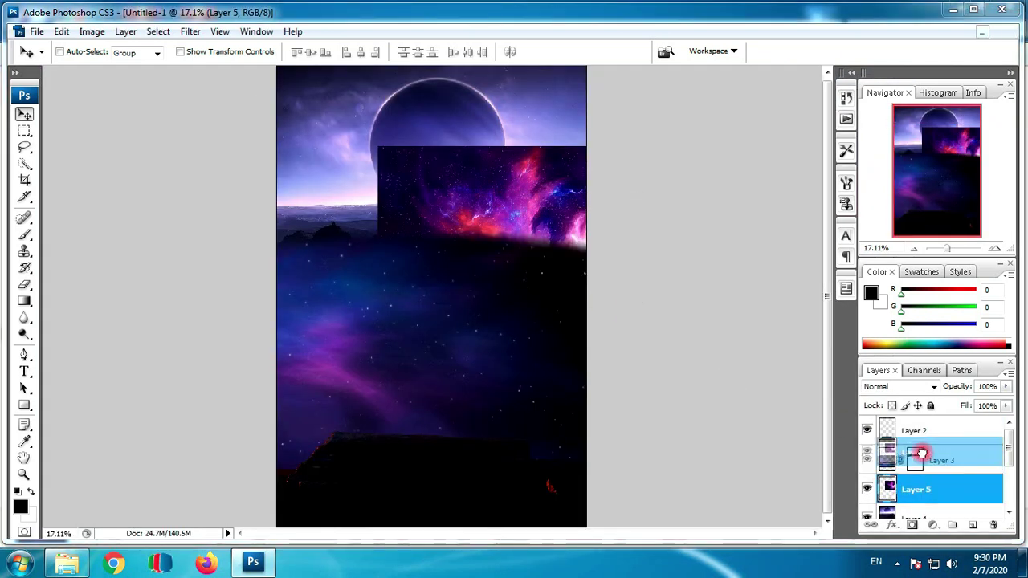
left_click_drag(921, 492, 931, 431)
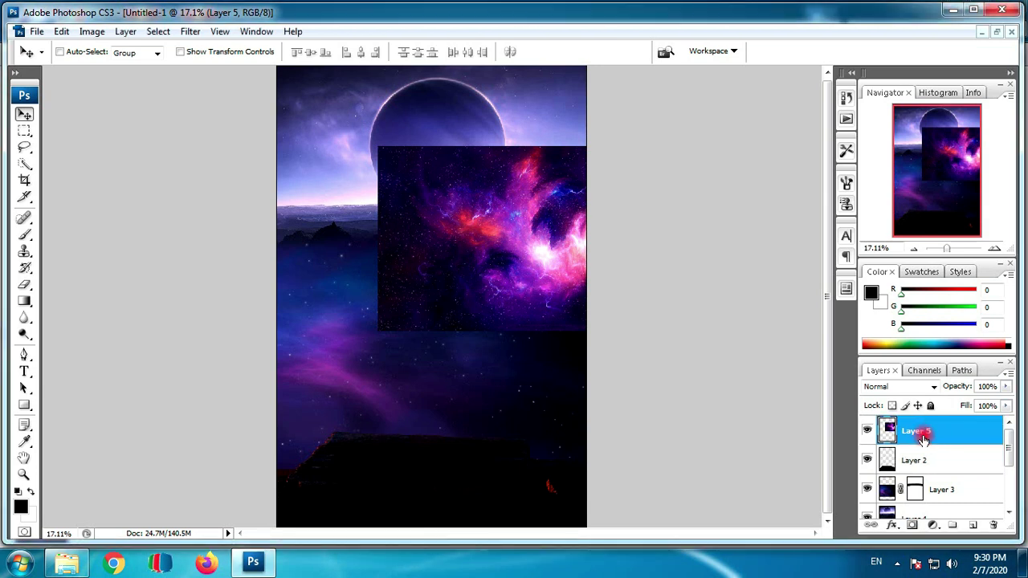
right_click(499, 245)
left_click(522, 251)
left_click_drag(508, 253, 396, 353)
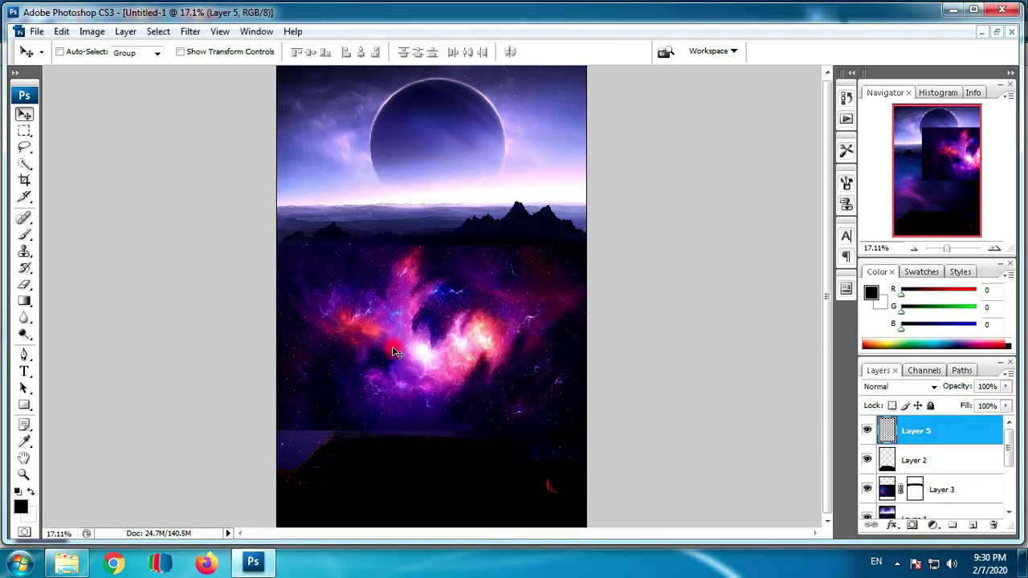
Enlarge the nebula to 123.6% with Free Transform and nudge it slightly down
key("ctrl+t")
left_click_drag(588, 248, 631, 238)
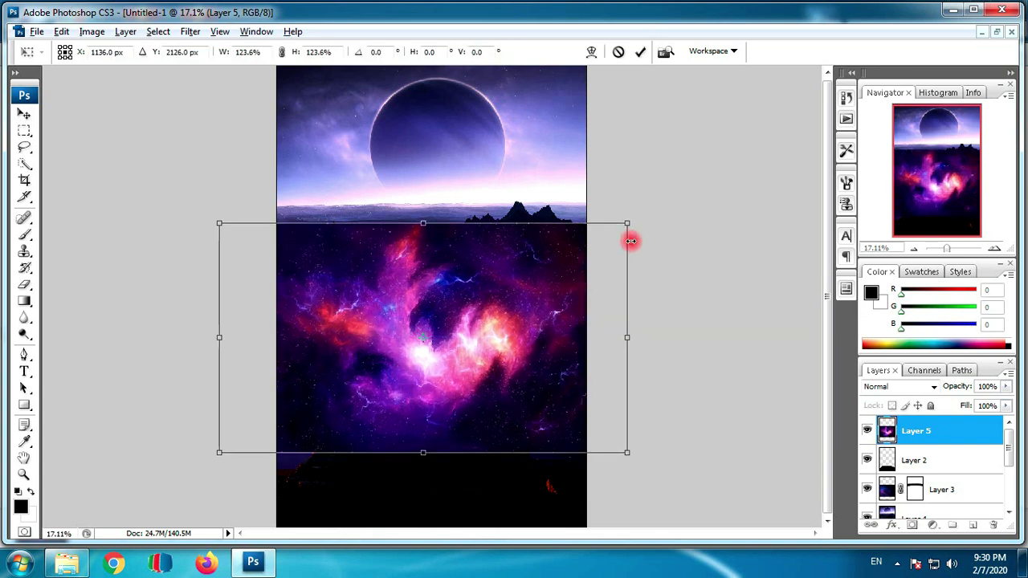
key("Return")
right_click(503, 332)
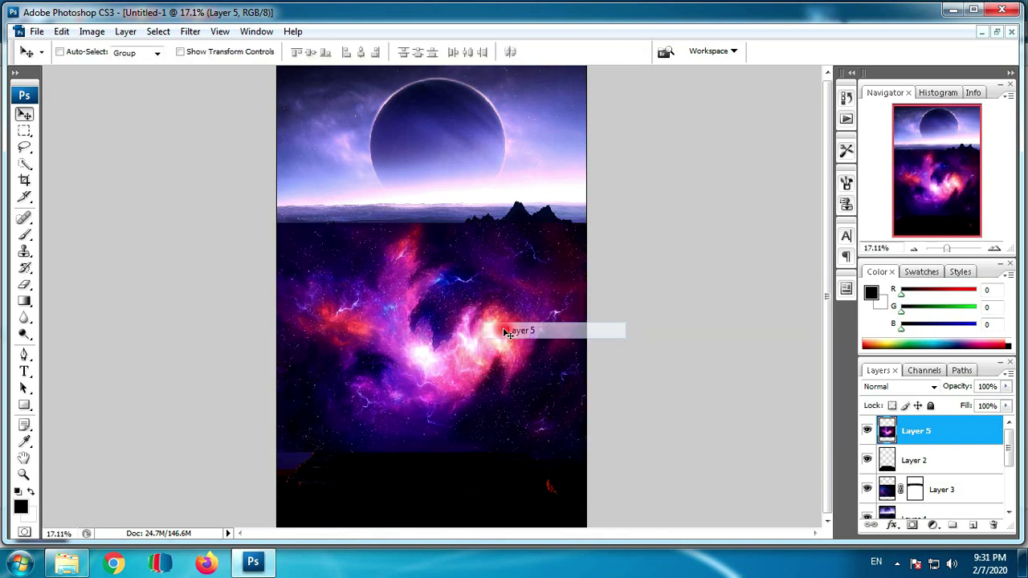
left_click_drag(504, 333, 537, 347)
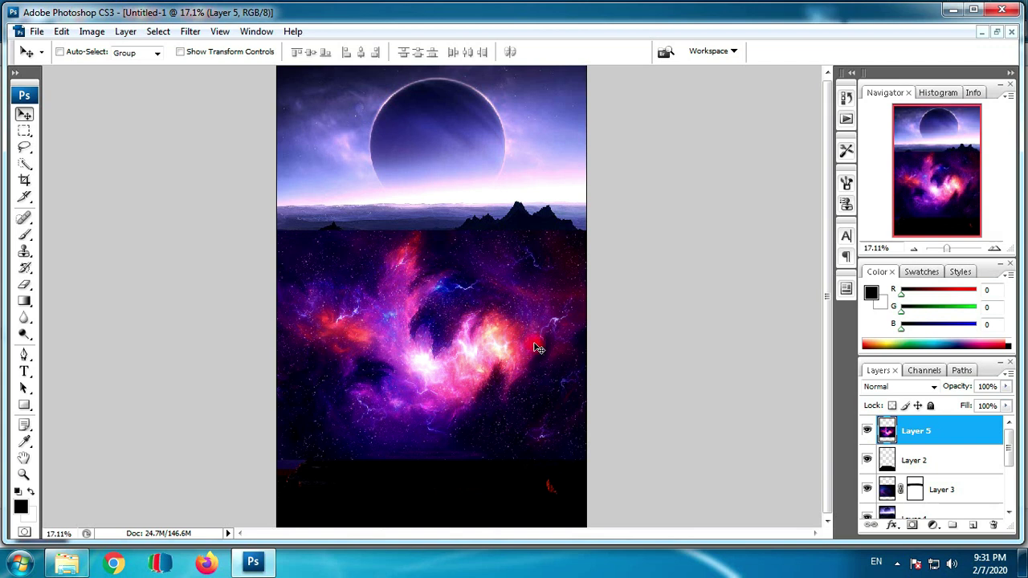
Move Layer 5 below Layer 2 and give it a white layer mask
left_click_drag(980, 437, 970, 471)
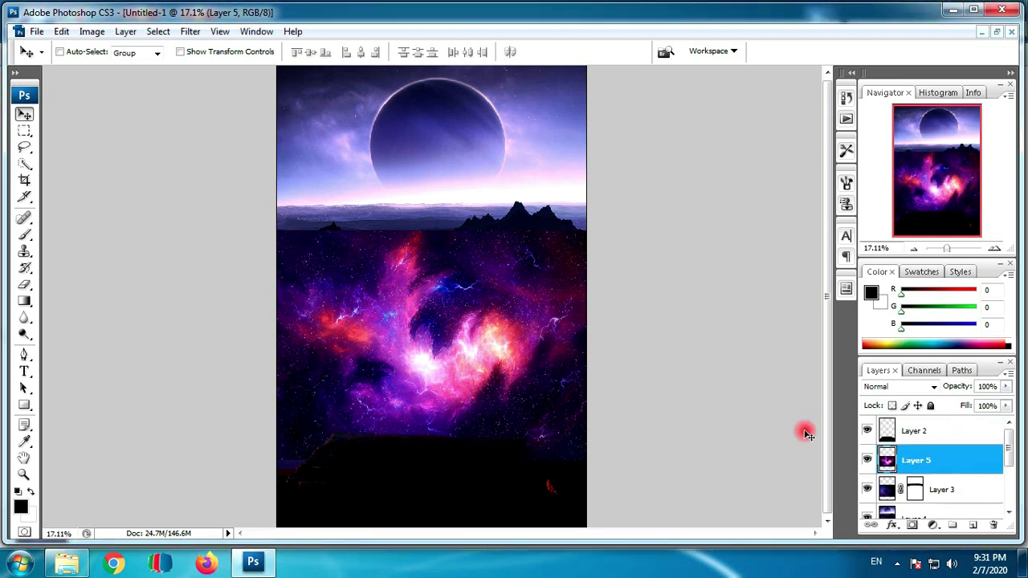
right_click(538, 294)
left_click_drag(546, 295, 547, 302)
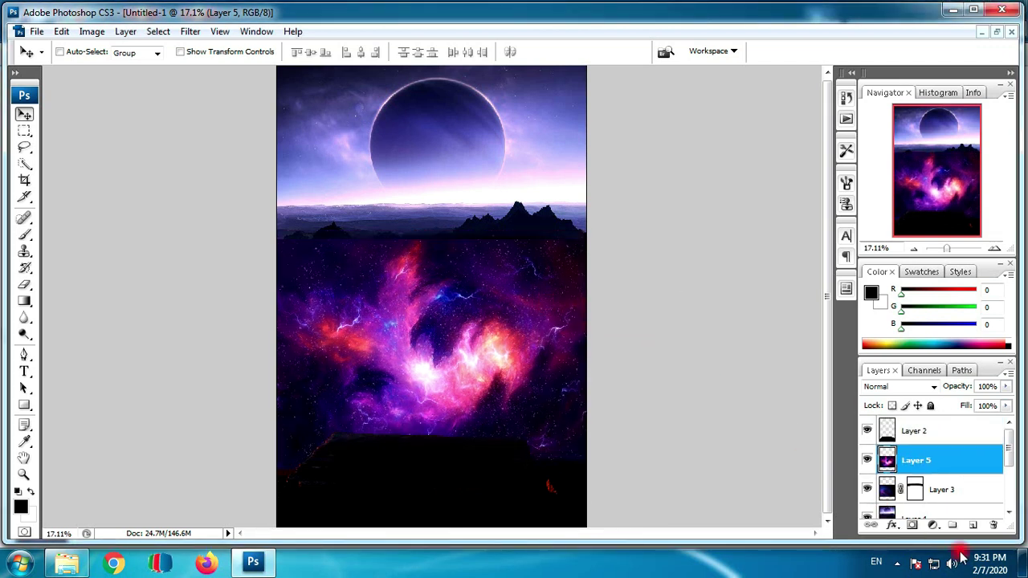
left_click(912, 524)
Soften the nebula mask along the mountain seam and canvas bottom with a 600 px eraser
key("e")
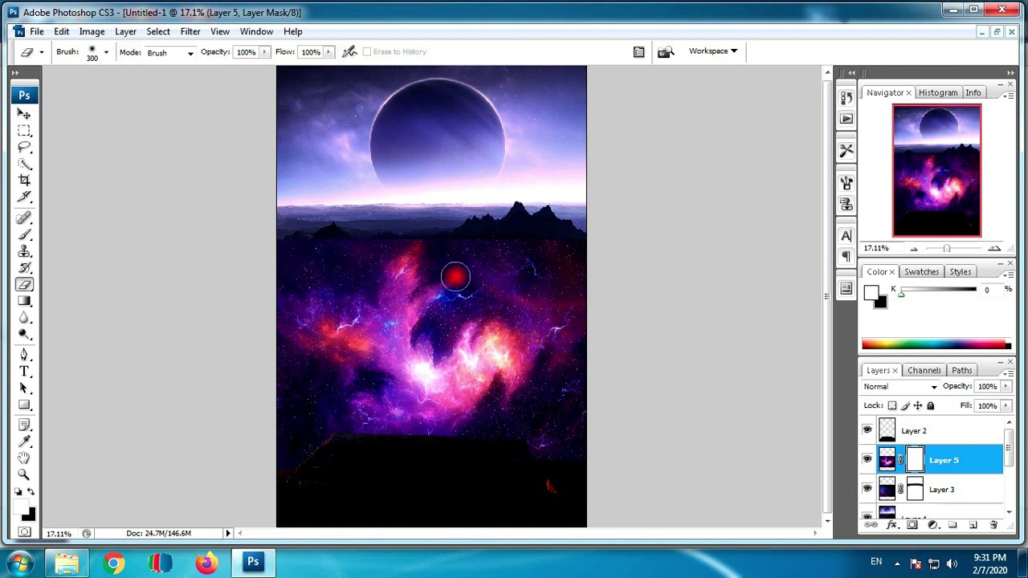
key("bracketright")
key("bracketright")
mouse_move(455, 276)
left_mouse_down()
mouse_move(523, 236)
mouse_move(587, 241)
mouse_move(461, 232)
mouse_move(236, 258)
left_mouse_up()
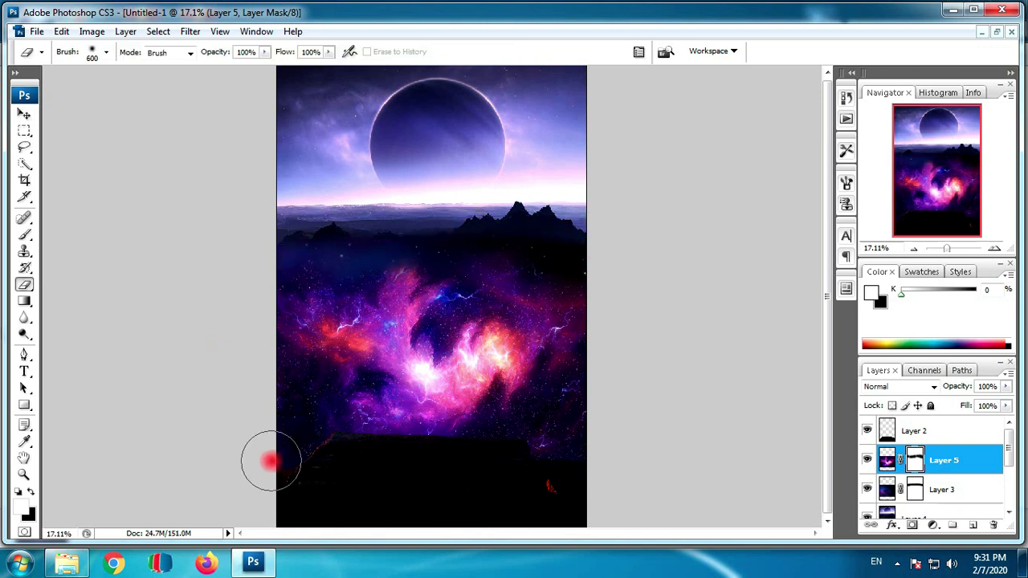
left_click_drag(266, 461, 580, 472)
Nudge the Layer 5 nebula upward and set its blend mode to Lighten
key("v")
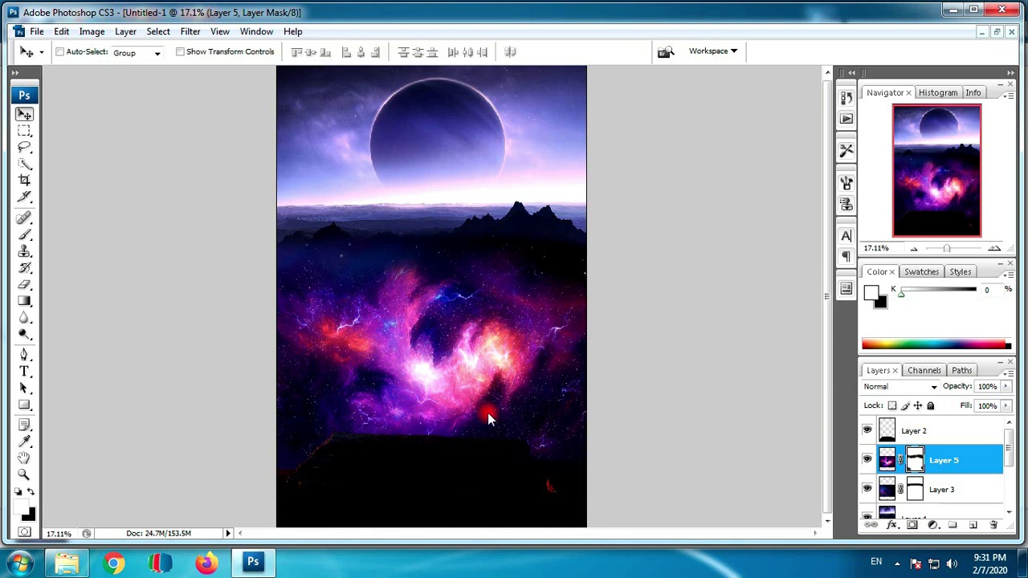
right_click(486, 406)
left_click(497, 411)
left_click_drag(498, 404, 504, 394)
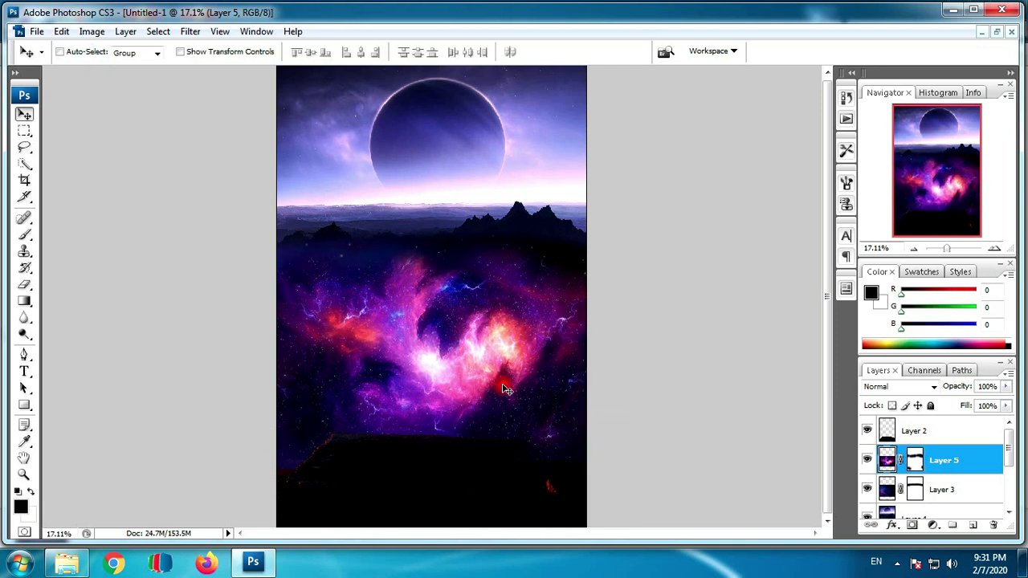
left_click(912, 387)
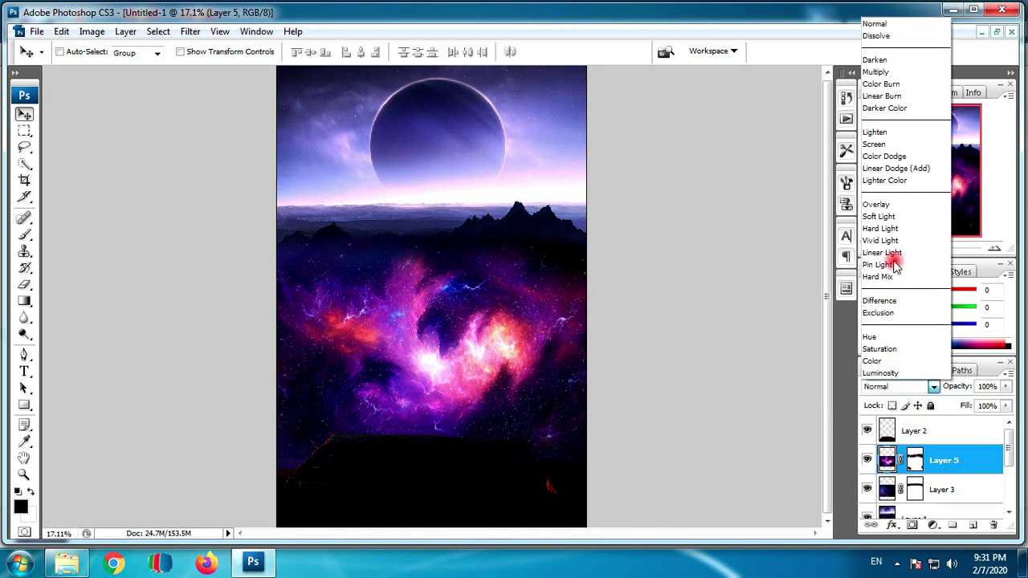
left_click(901, 134)
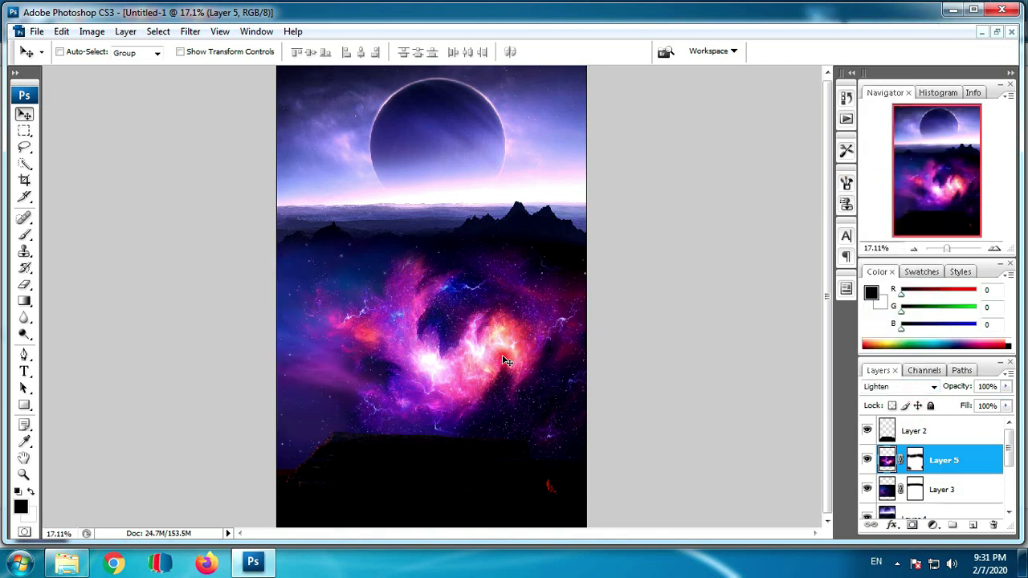
left_click_drag(495, 357, 506, 335)
Resize and reposition the nebula with a free transform and apply it
key("ctrl+t")
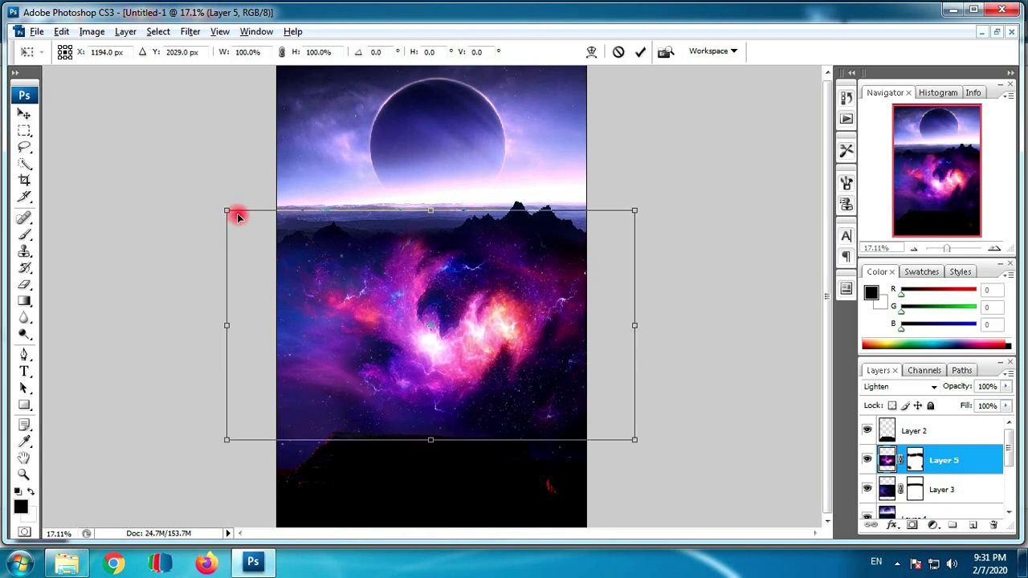
left_click_drag(228, 211, 268, 232)
left_click_drag(497, 322, 516, 324)
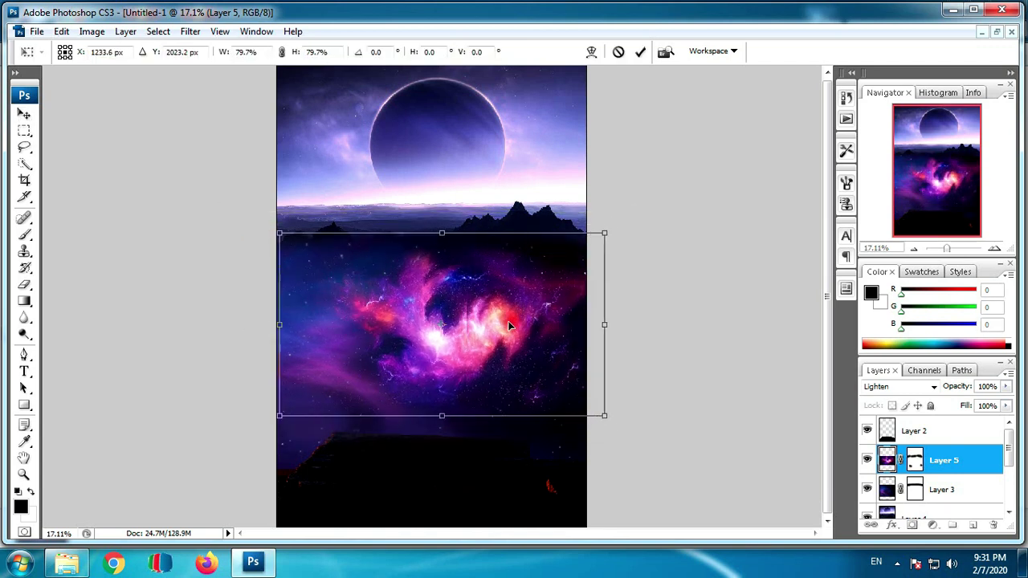
left_click_drag(621, 240, 657, 227)
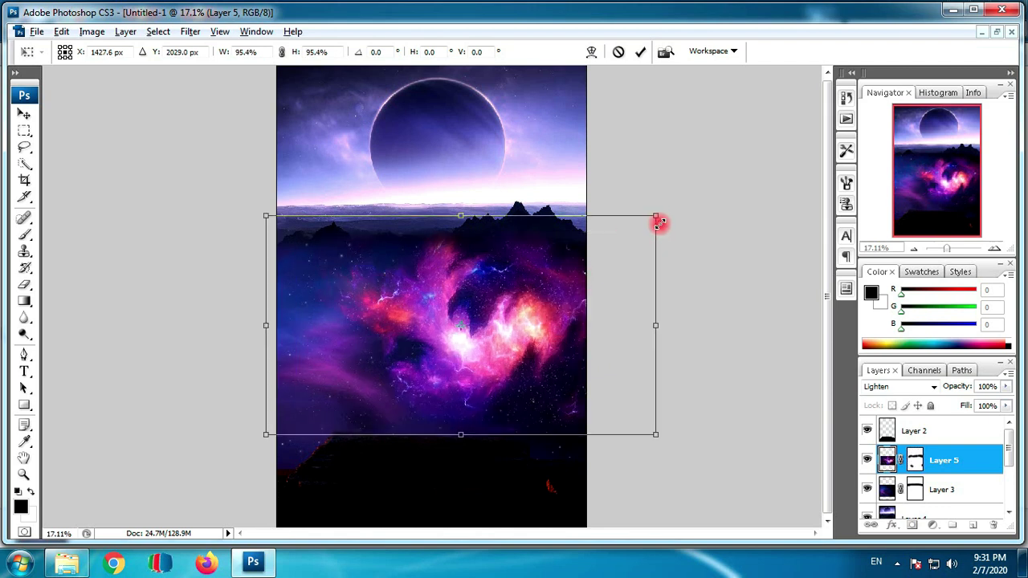
left_click_drag(617, 269, 612, 273)
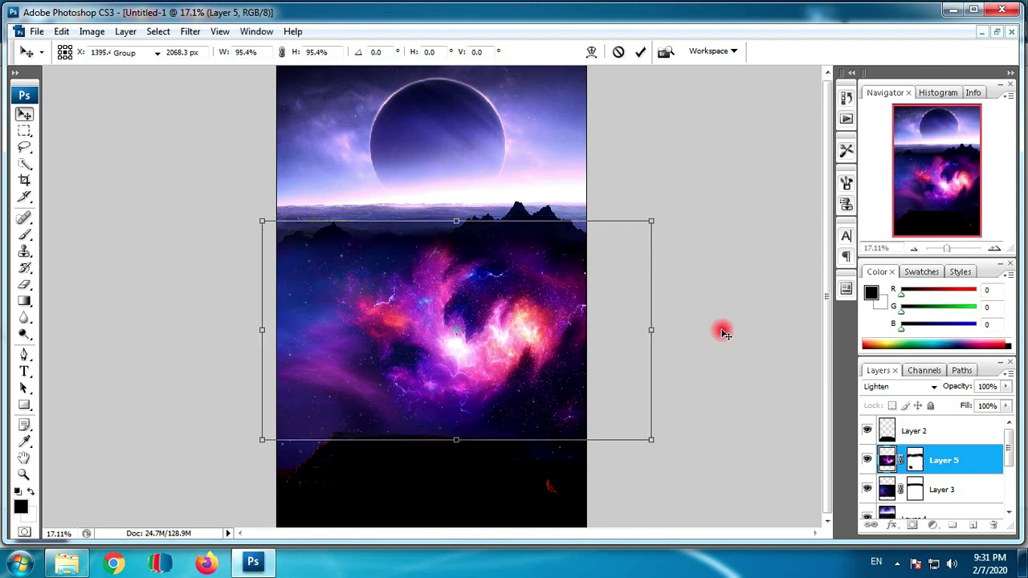
key("Return")
Set the nebula layer's opacity to 79%
left_click(1006, 386)
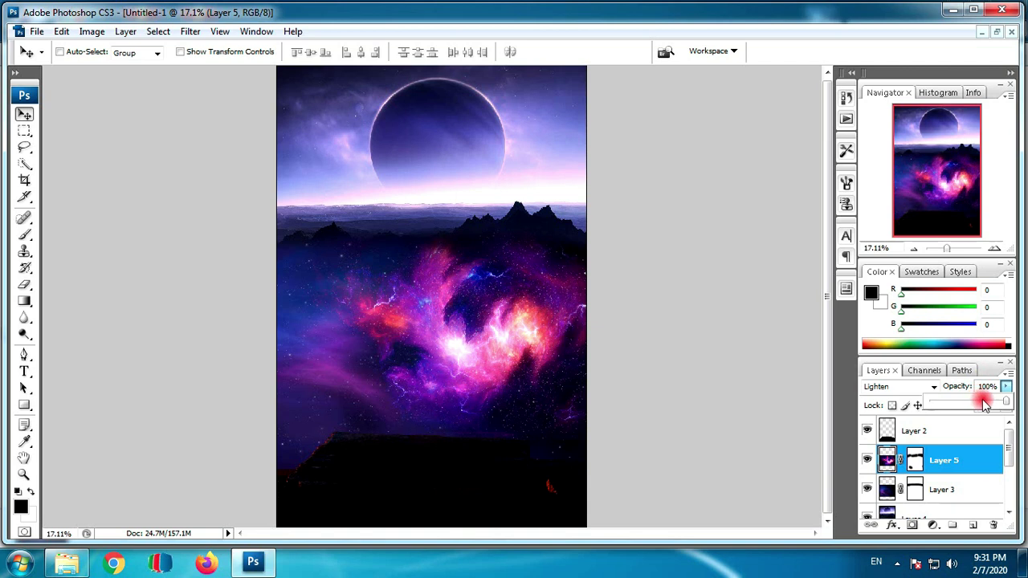
left_click(984, 404)
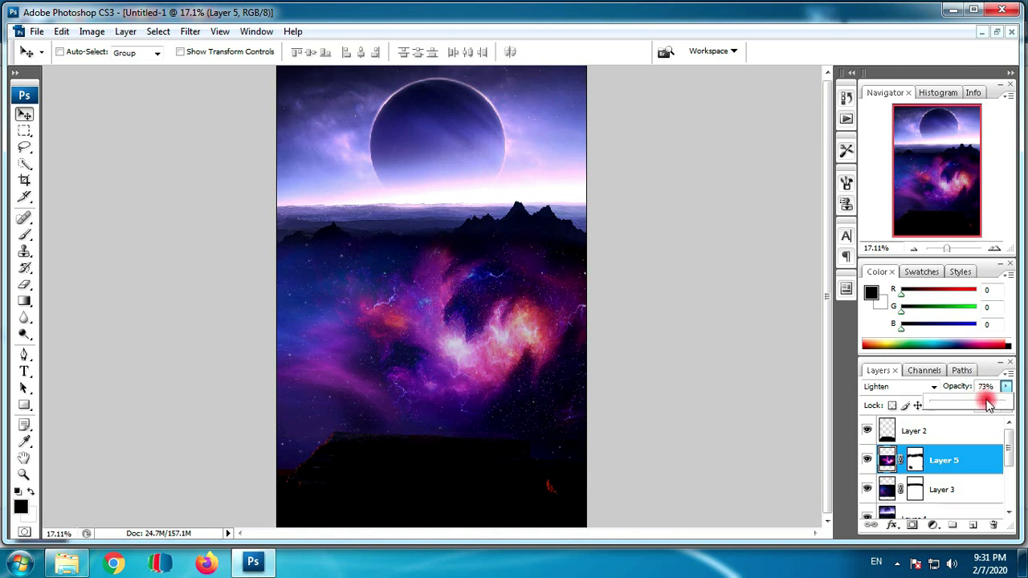
left_click_drag(992, 404, 994, 404)
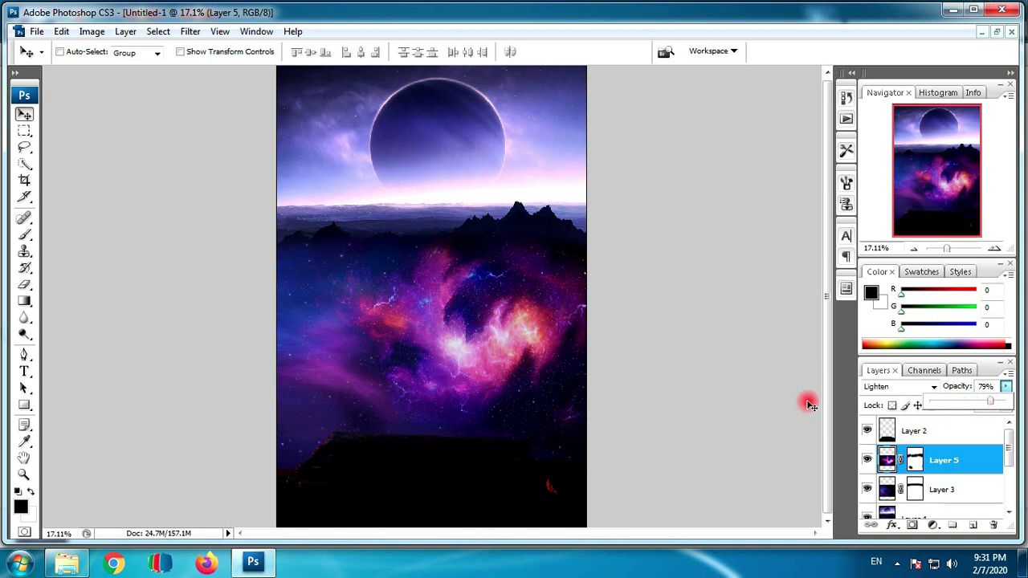
left_click(957, 458)
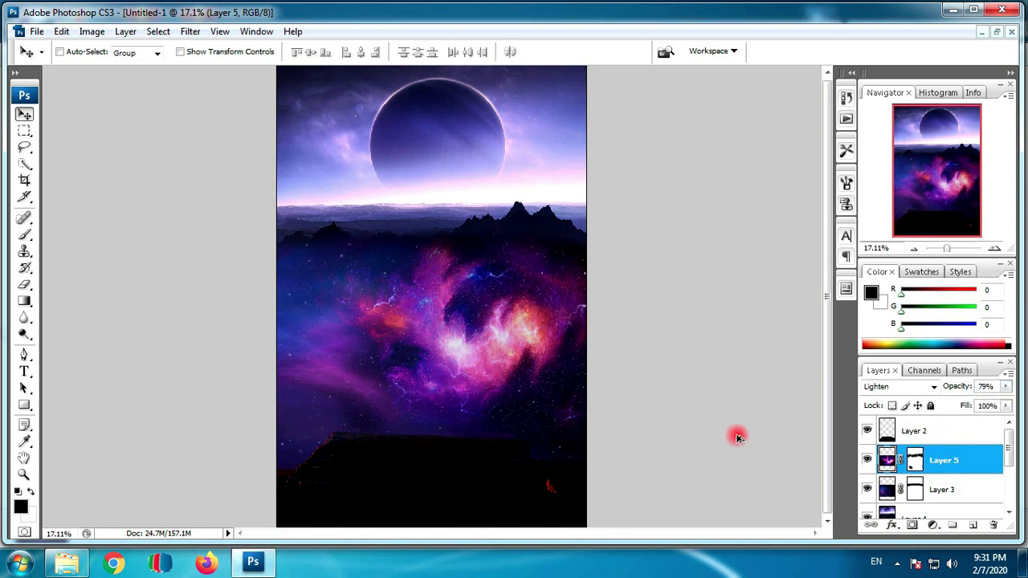
Raise the nebula, scale it to 86.1% tilted -2.4°, then select its layer mask
left_click_drag(534, 345, 528, 316)
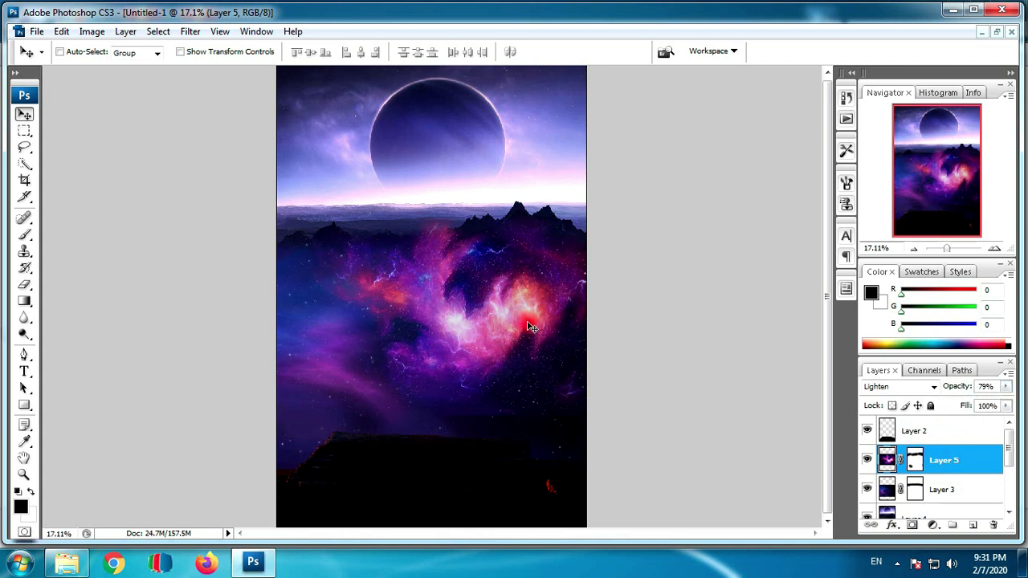
key("ctrl+t")
mouse_move(654, 196)
left_mouse_down()
mouse_move(632, 218)
mouse_move(640, 213)
left_mouse_up()
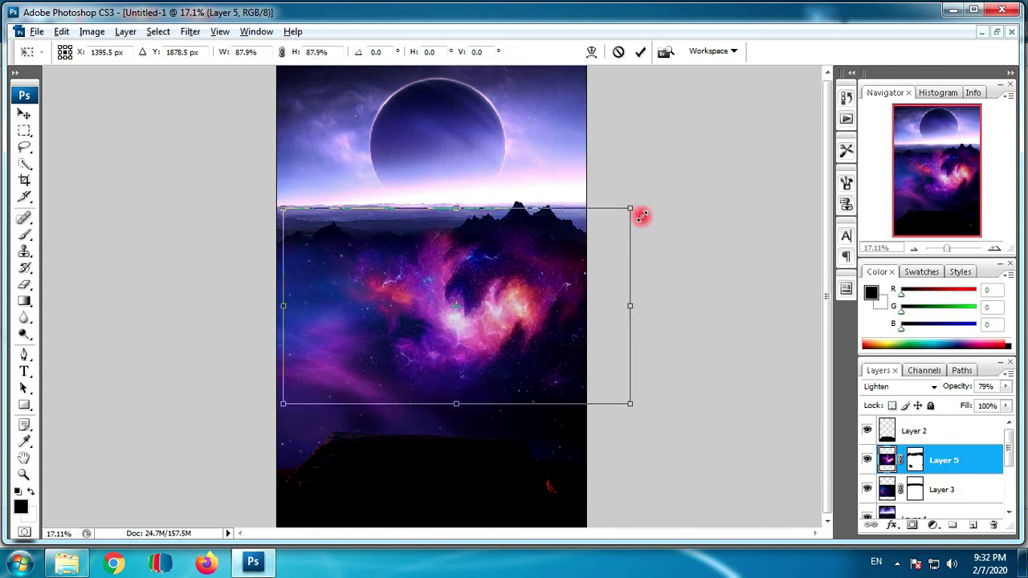
left_click_drag(608, 291, 610, 266)
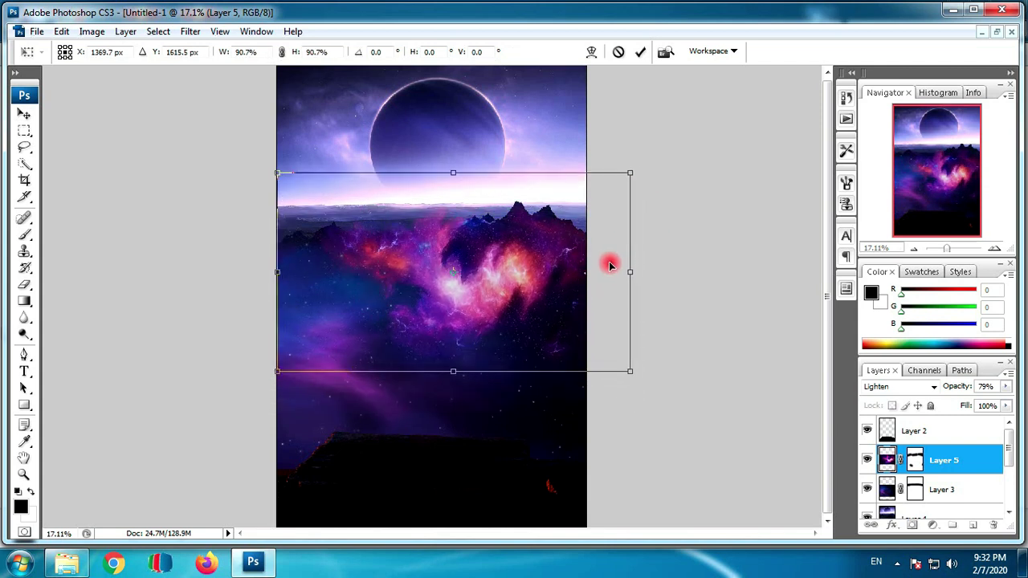
left_click_drag(725, 193, 725, 182)
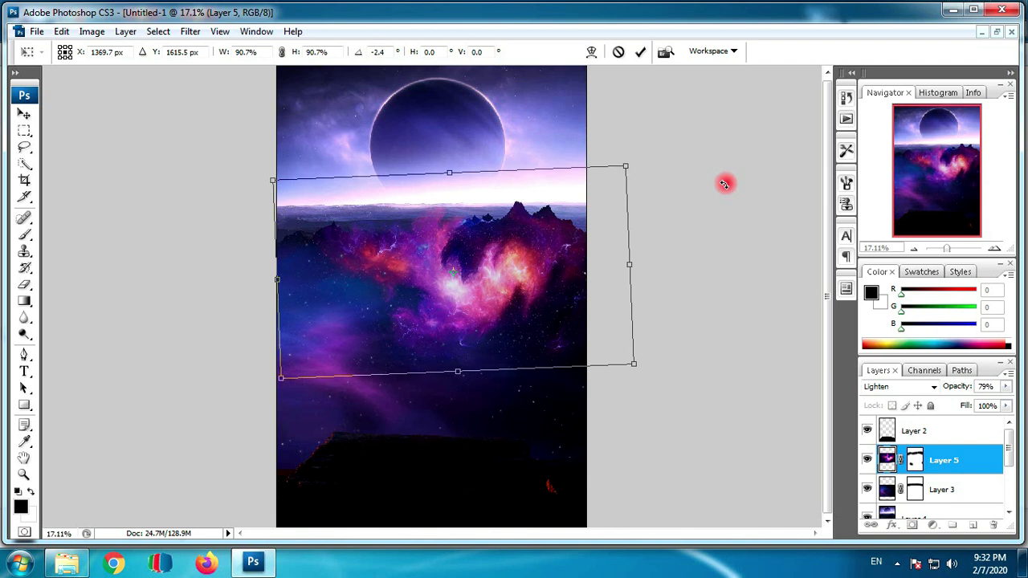
left_click_drag(626, 170, 611, 171)
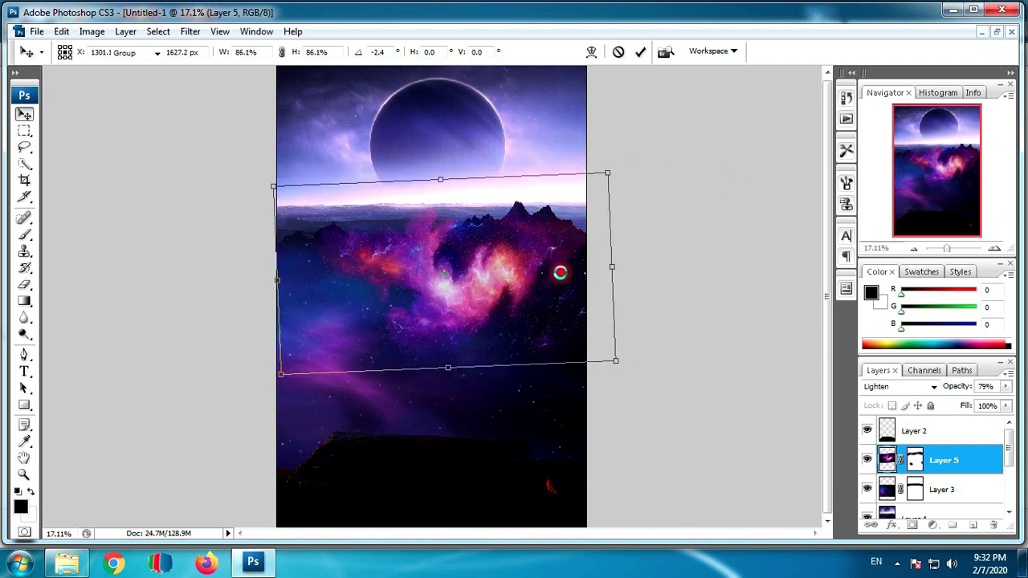
double_click(560, 273)
left_click(917, 460)
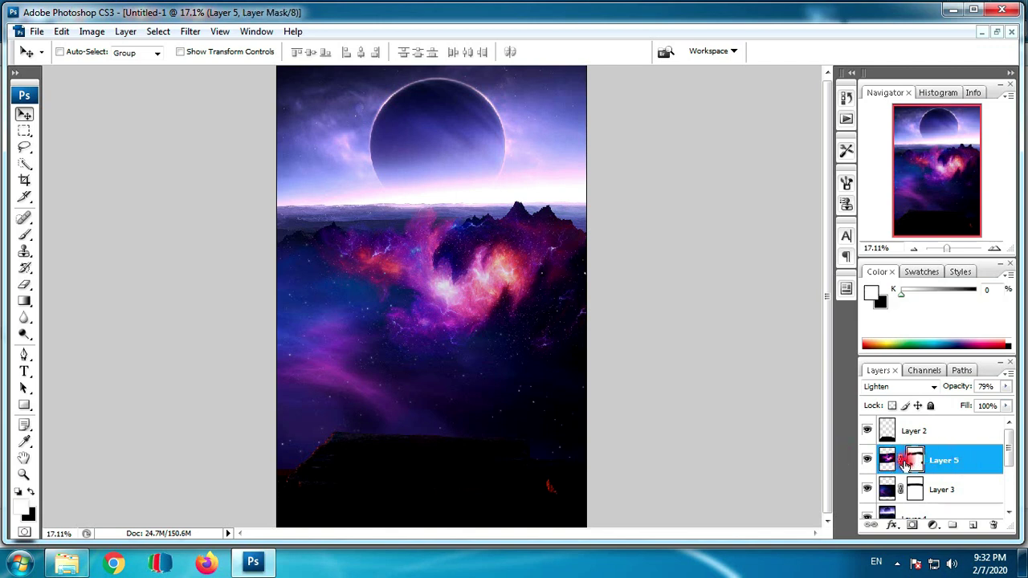
key("e")
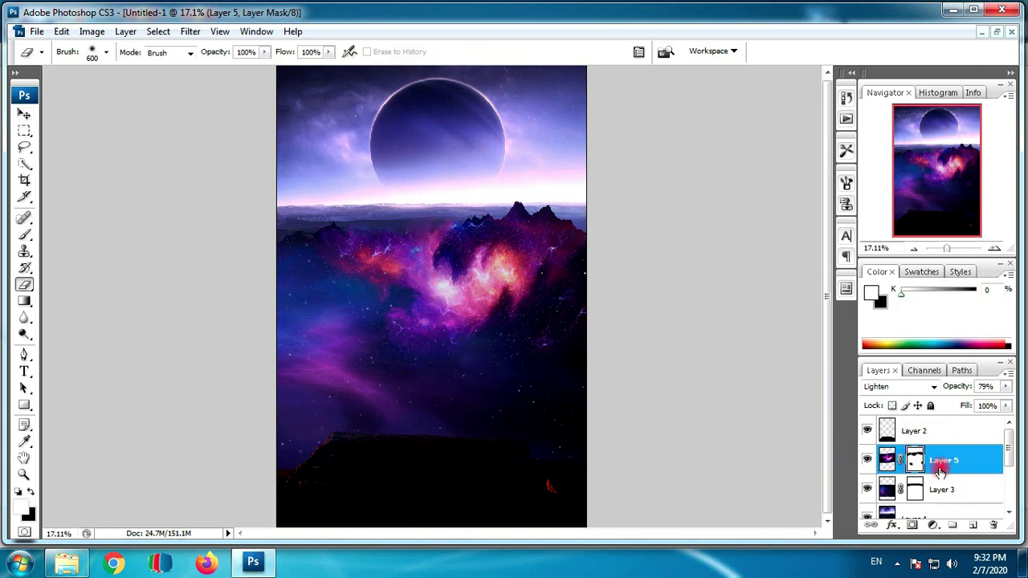
left_click(25, 113)
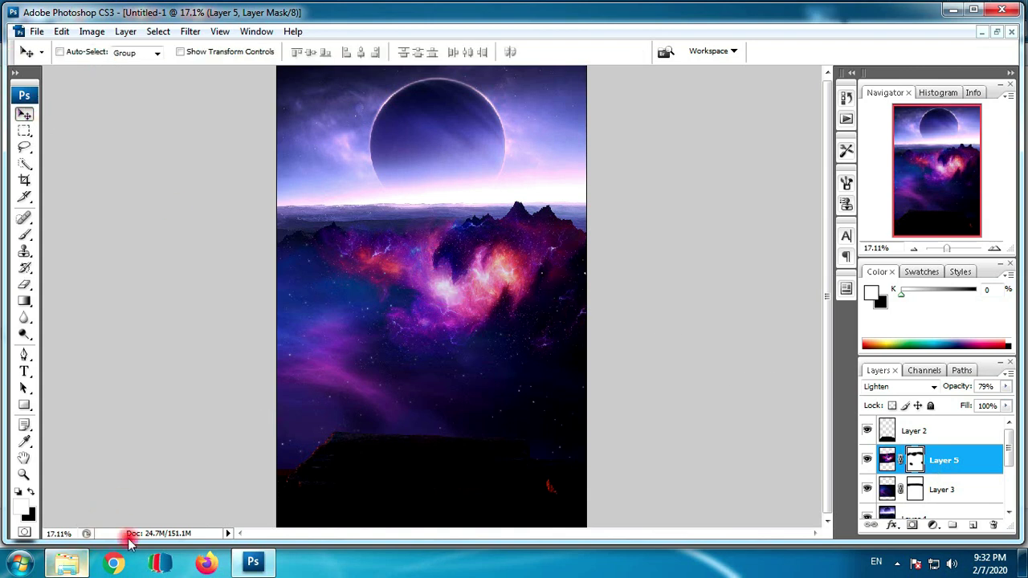
Preview the teal wallpaper in New folder, then drag 1440x2560-samsung-htc-lg-mobile-hd-wallpapers-5670wl98i.jpg into Photoshop
mouse_move(67, 562)
left_click(83, 481)
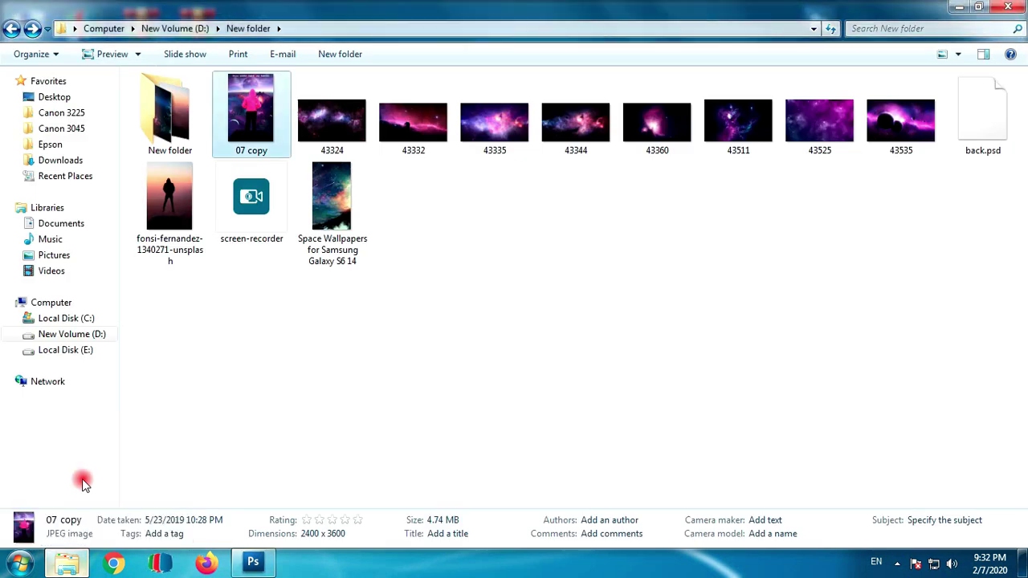
double_click(181, 119)
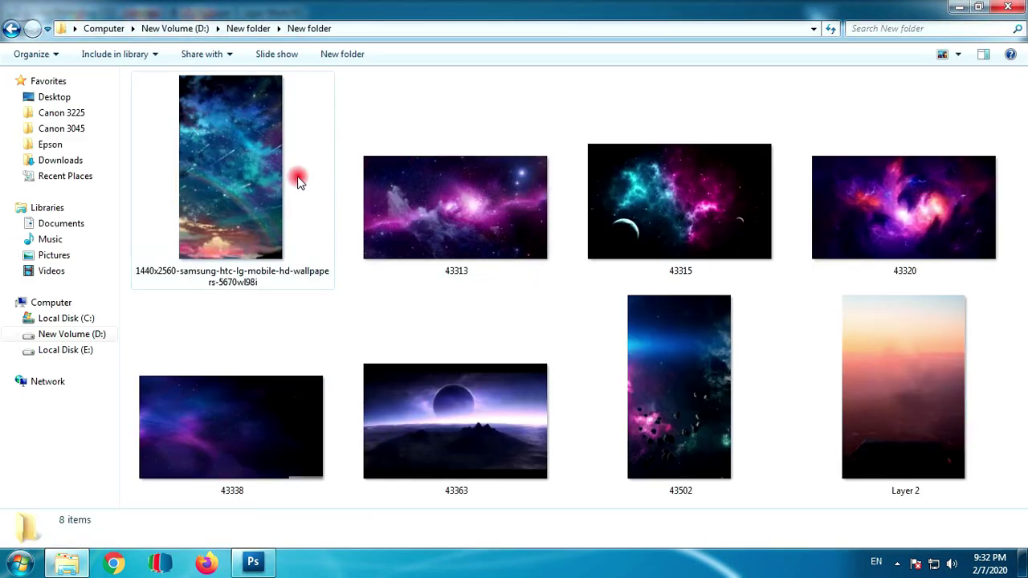
double_click(297, 180)
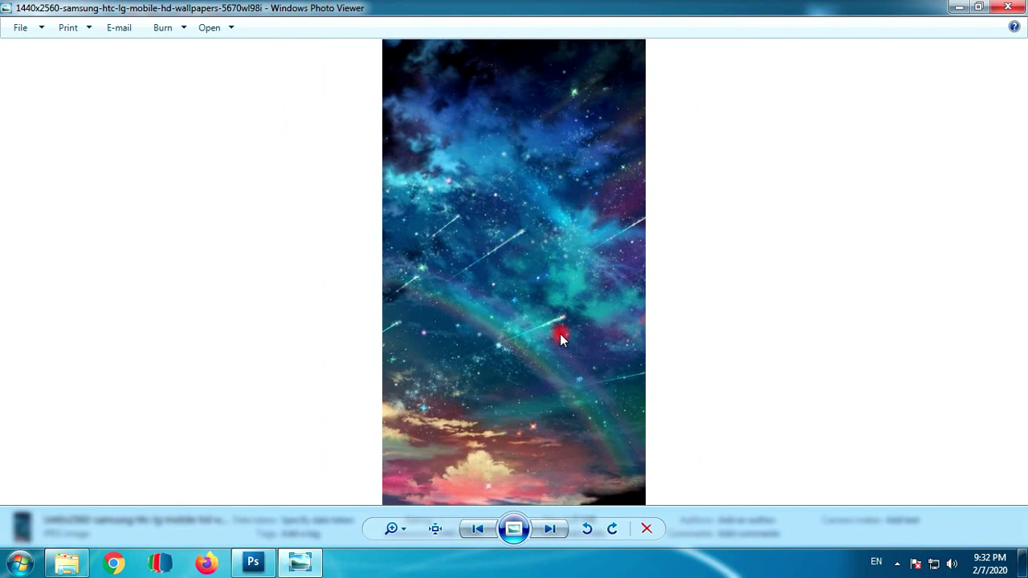
left_click(1007, 7)
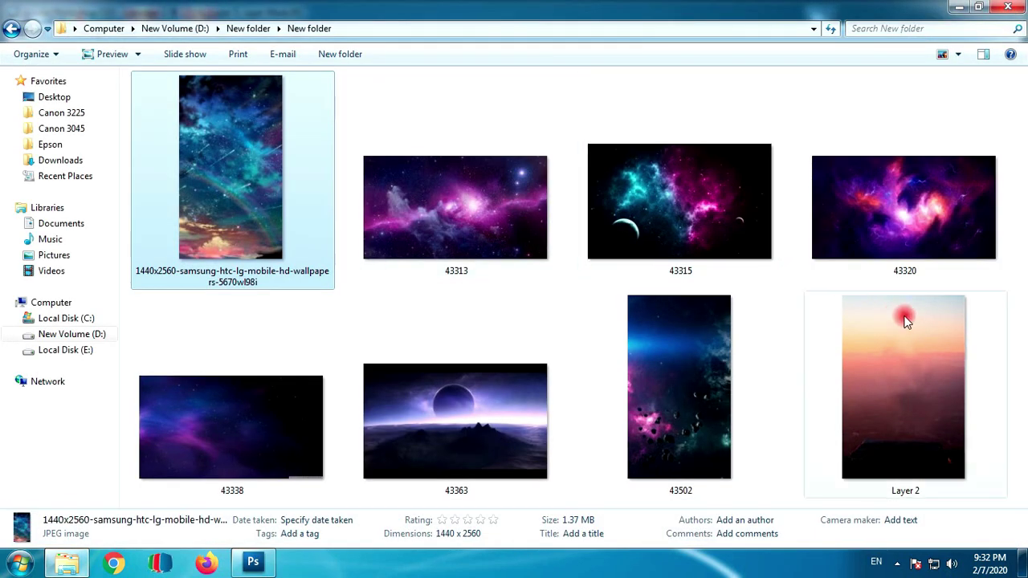
mouse_move(266, 173)
left_mouse_down()
mouse_move(270, 558)
mouse_move(401, 313)
mouse_move(438, 292)
left_mouse_up()
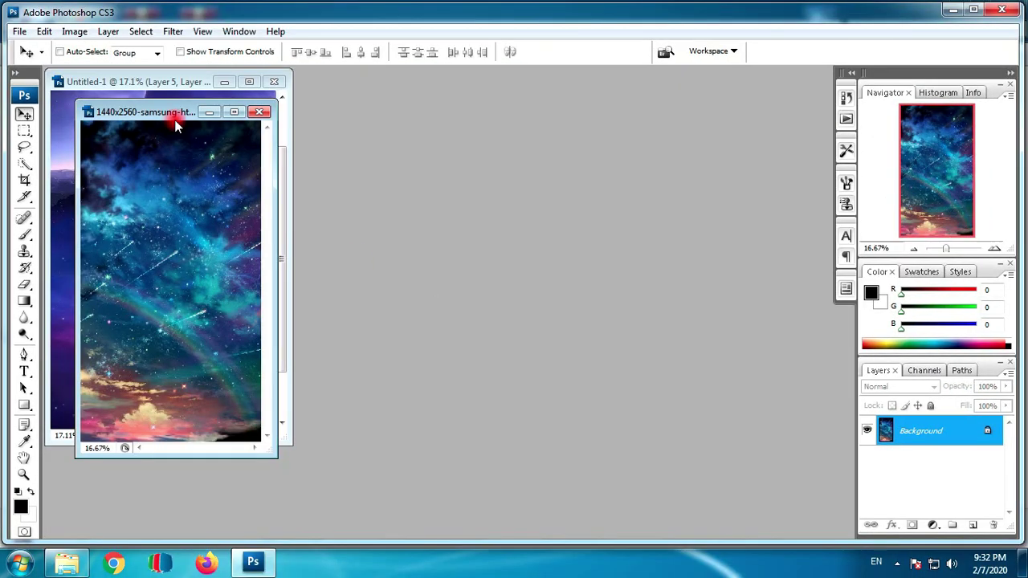
Copy the teal wallpaper into Untitled-1 as Layer 6, aligned to the left edge
left_click_drag(177, 113, 354, 118)
left_click_drag(339, 190, 201, 241)
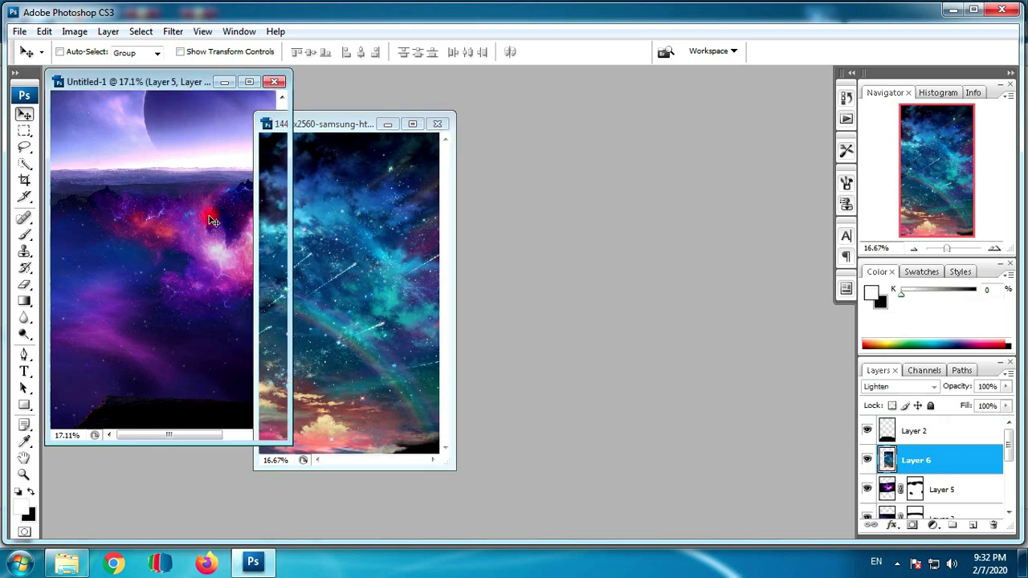
left_click(249, 81)
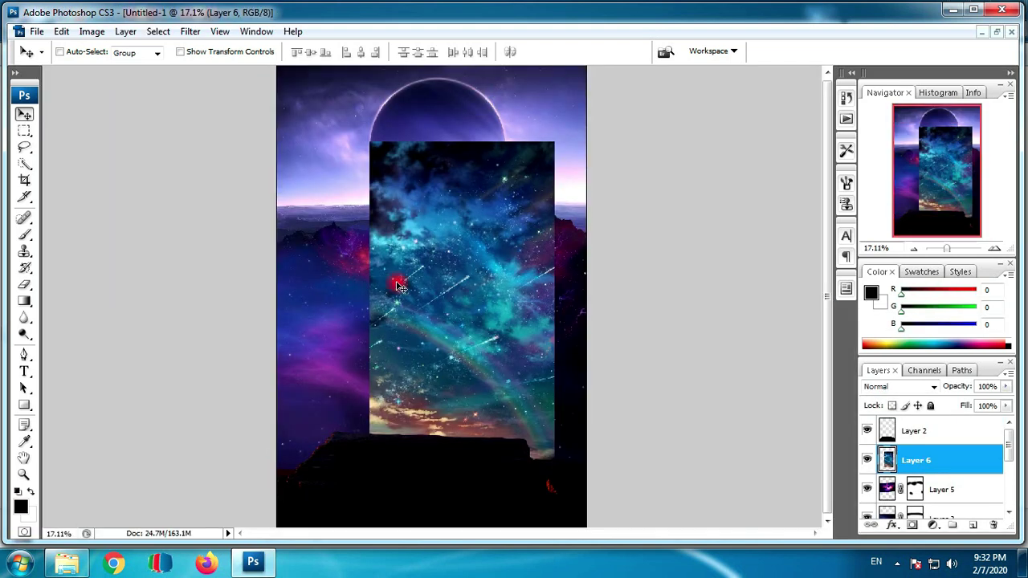
left_click_drag(482, 272, 354, 272)
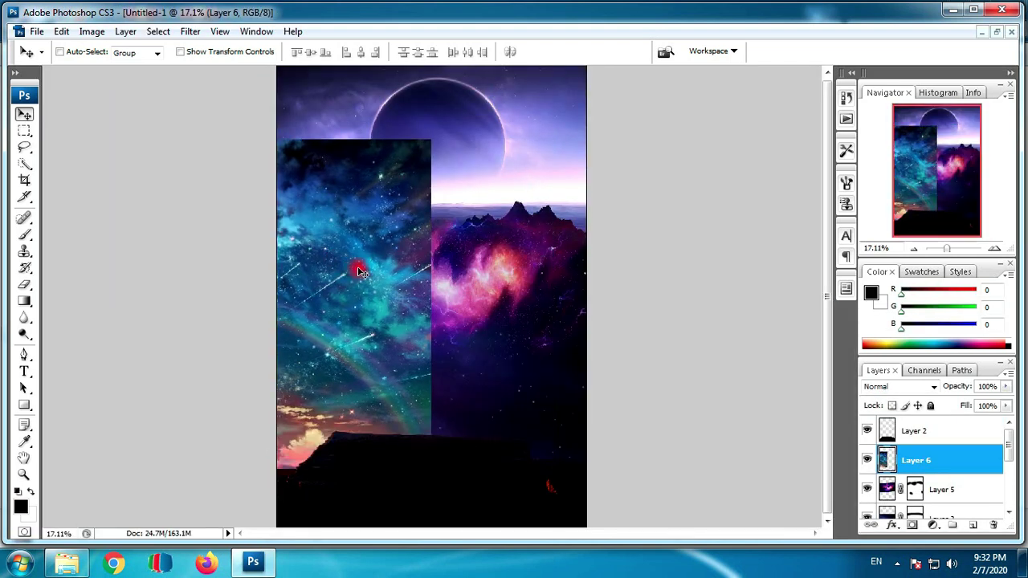
Scale Layer 6 to 95.2% and give it a hide-all black mask
key("ctrl+t")
mouse_move(429, 142)
left_mouse_down()
mouse_move(411, 171)
mouse_move(429, 145)
mouse_move(432, 154)
left_mouse_up()
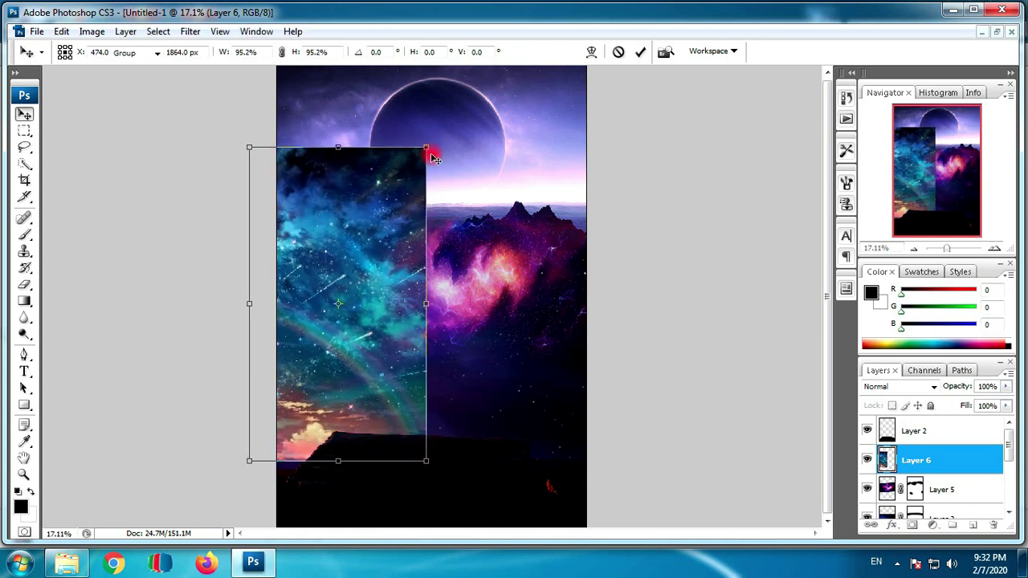
key("Return")
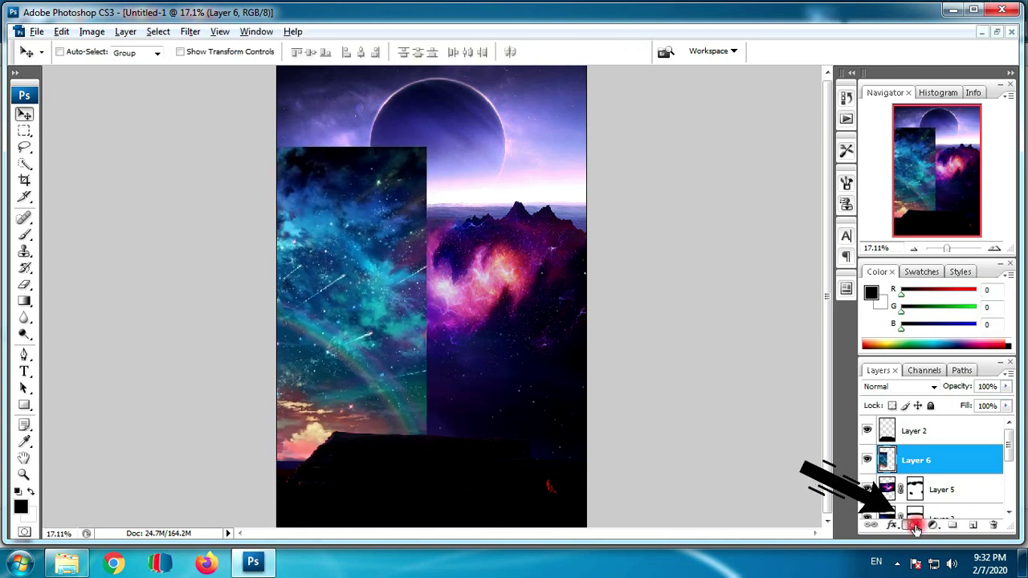
left_click(914, 526, "alt")
Erase Layer 6's mask to reveal teal starlight on the nebula's left side
key("e")
key("x")
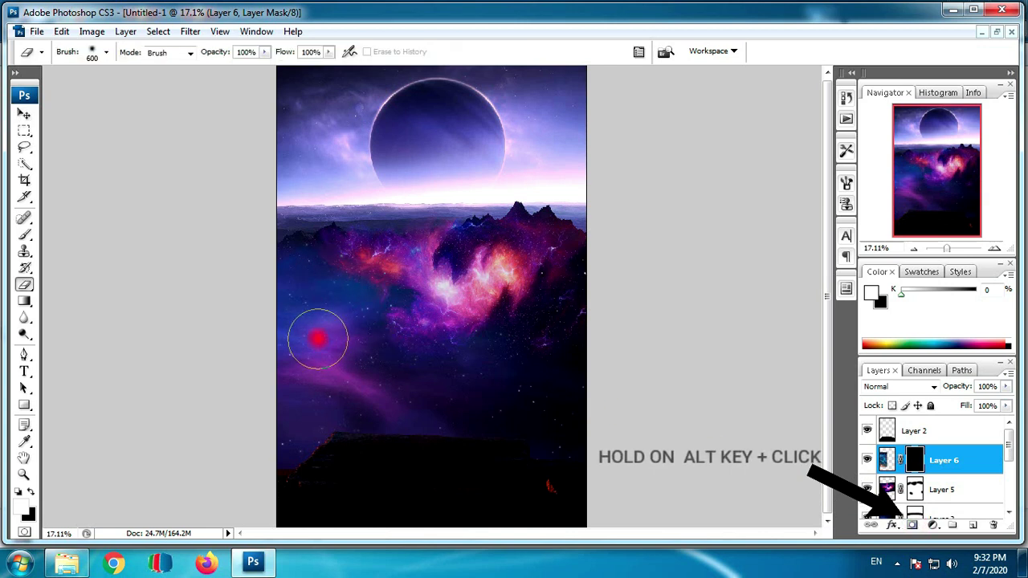
mouse_move(321, 339)
left_mouse_down()
mouse_move(321, 280)
mouse_move(344, 298)
mouse_move(329, 268)
mouse_move(277, 318)
left_mouse_up()
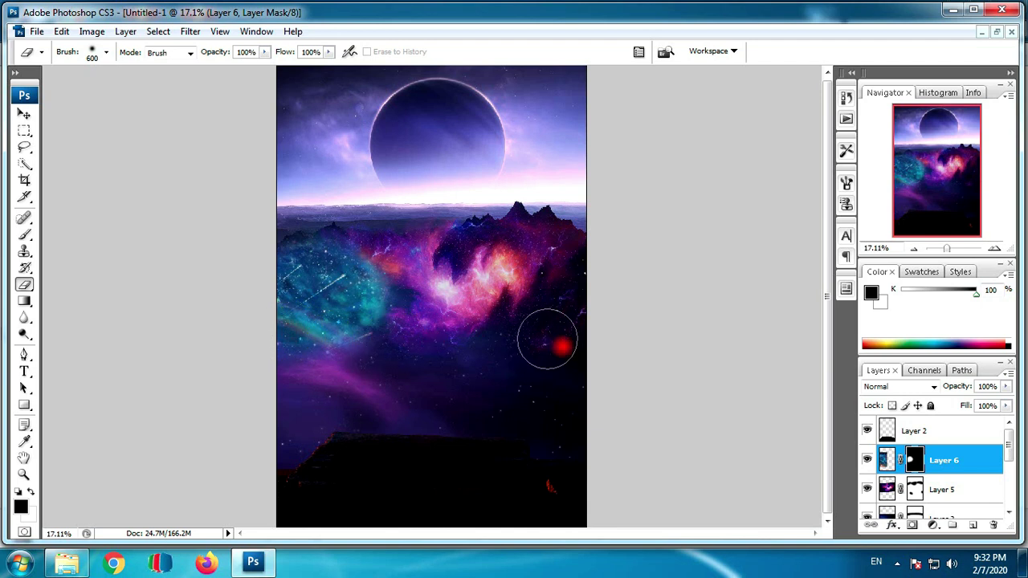
Set the teal layer's blend mode to Lighten after trying Dissolve
key("v")
left_click(895, 386)
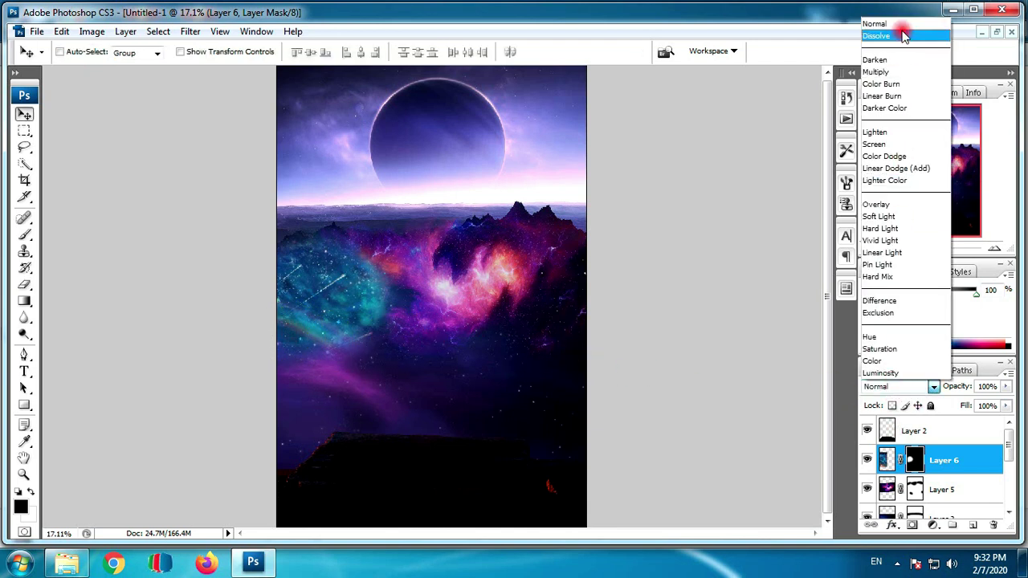
left_click(903, 36)
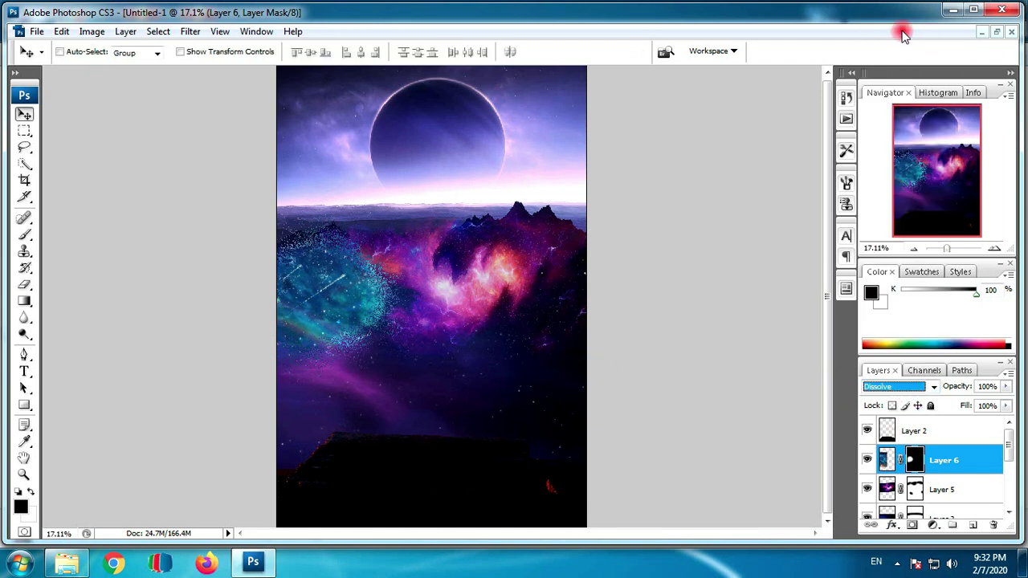
left_click(903, 387)
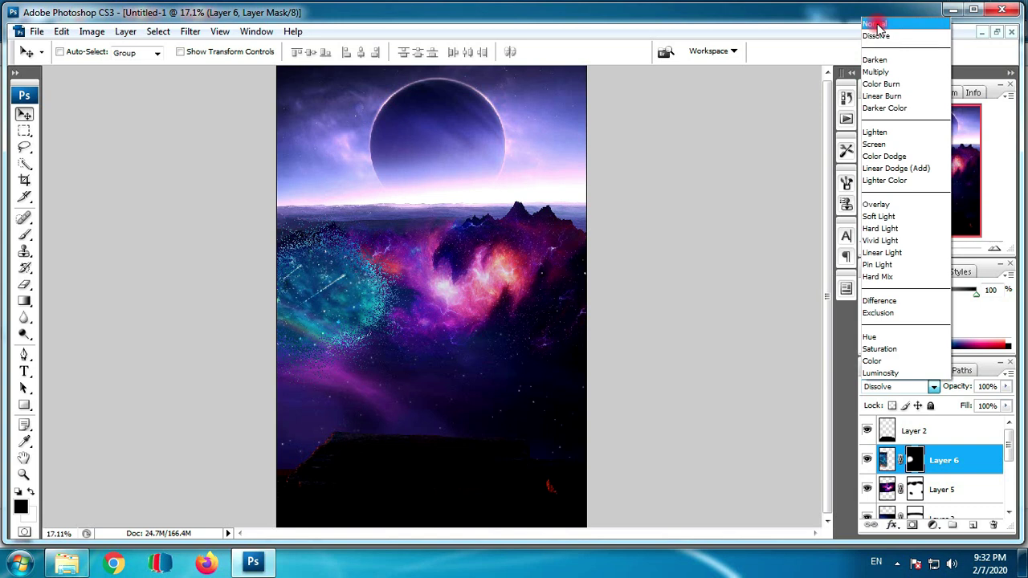
left_click(876, 24)
key("Down")
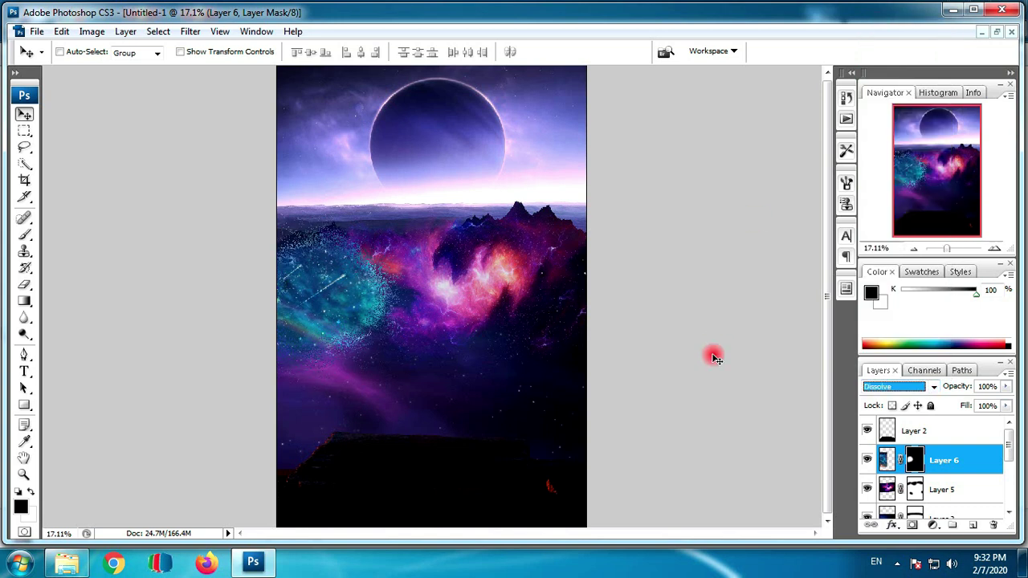
key("Down")
key("Down")
key("Down")
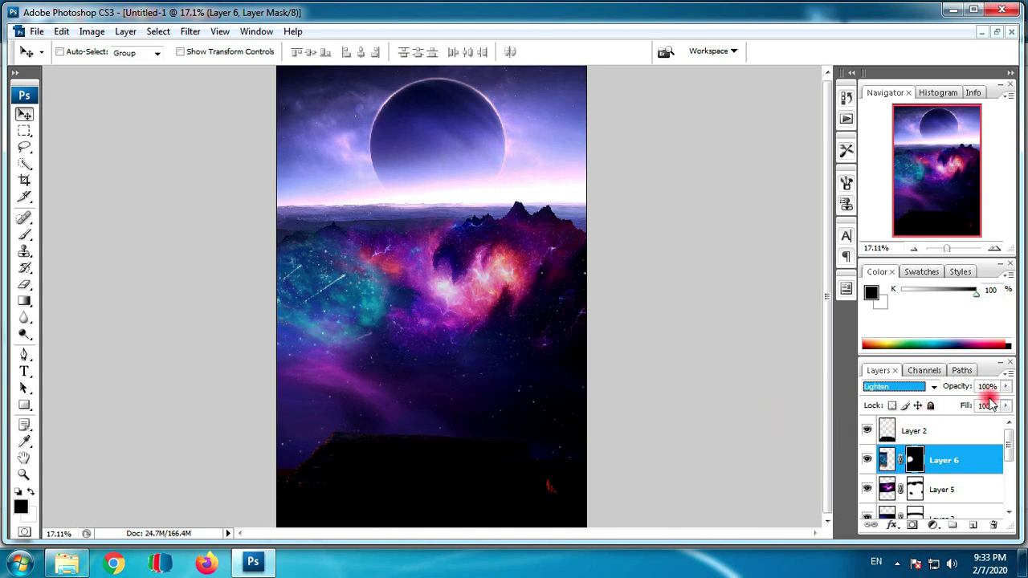
Lower the teal layer's opacity to 67% and nudge it slightly left and down
left_click_drag(1006, 386, 980, 404)
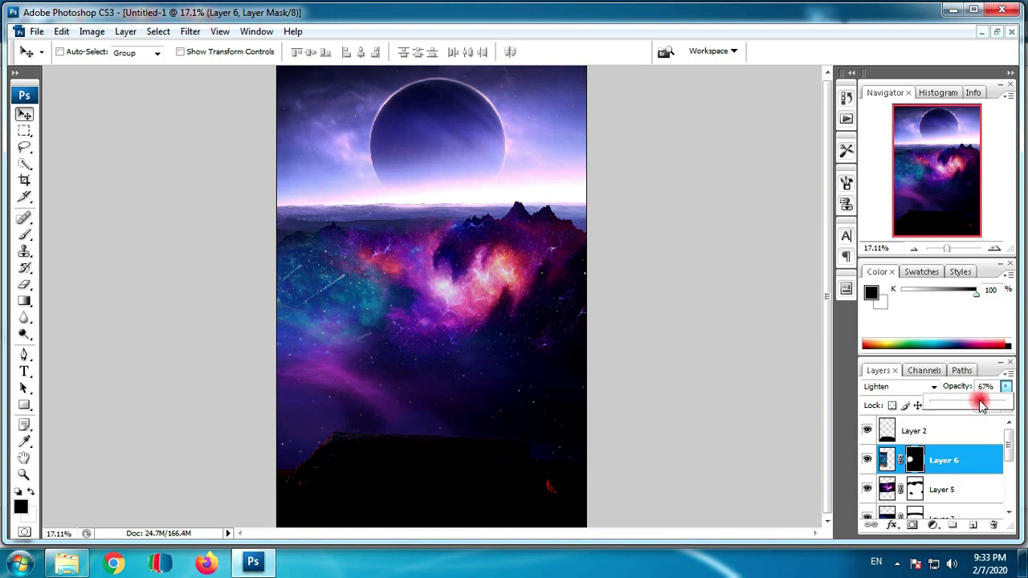
left_click(886, 459)
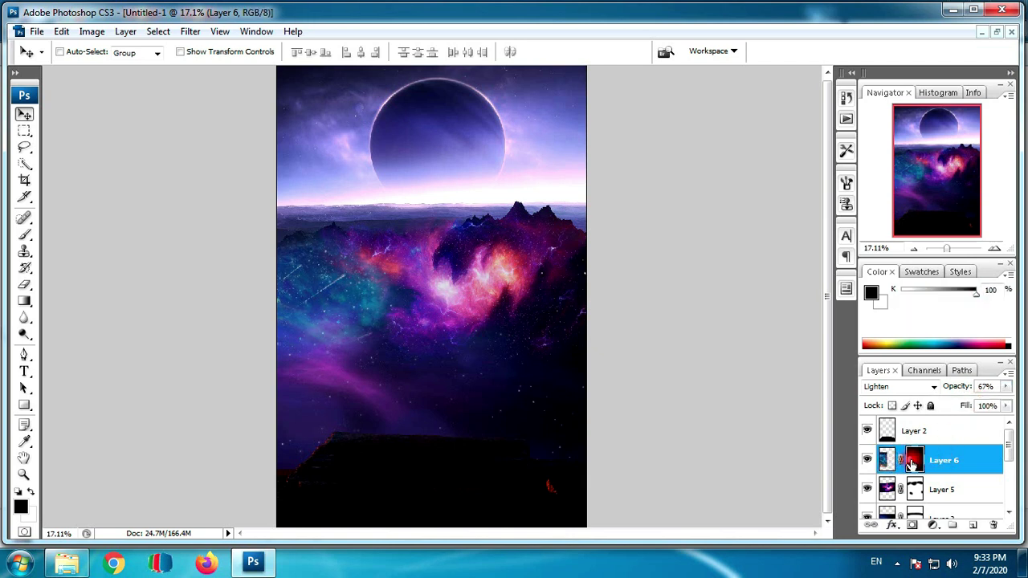
left_click(913, 460)
left_click_drag(330, 322, 318, 328)
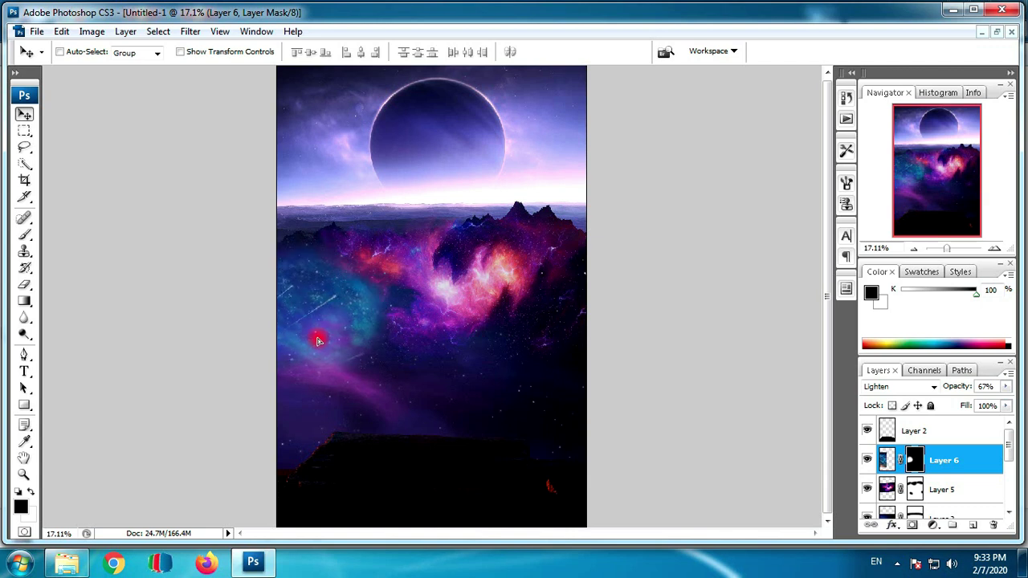
Enlarge the teal layer to 105.9% with a -0.4° tilt and move it slightly lower
key("ctrl+t")
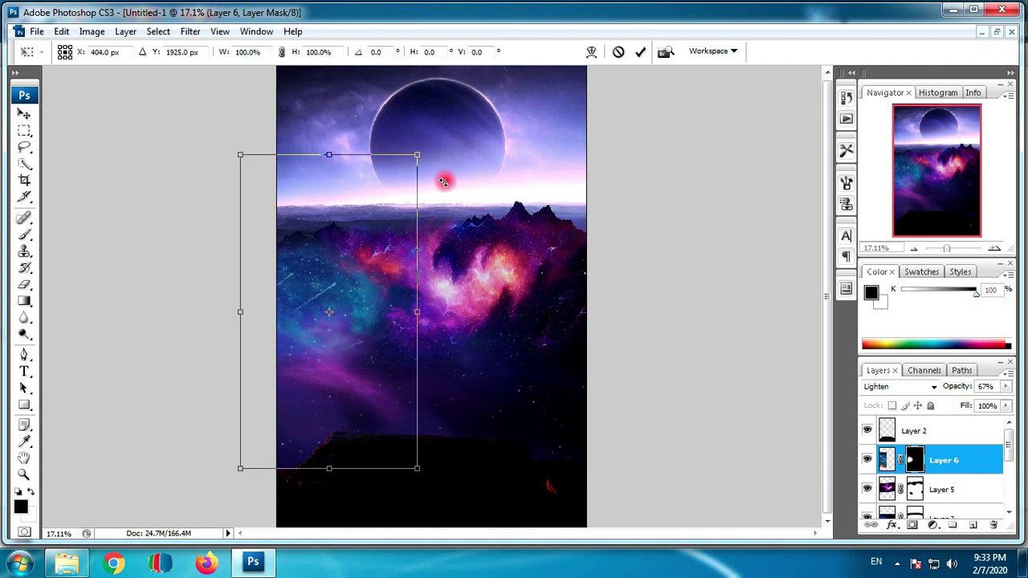
mouse_move(446, 180)
left_mouse_down()
mouse_move(453, 154)
mouse_move(431, 150)
left_mouse_up()
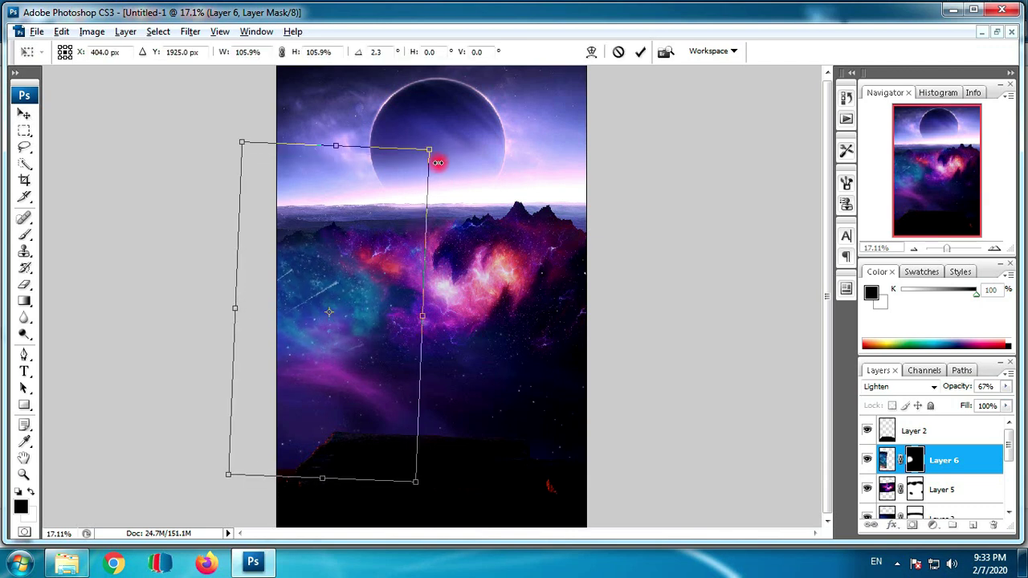
left_click_drag(518, 208, 533, 131)
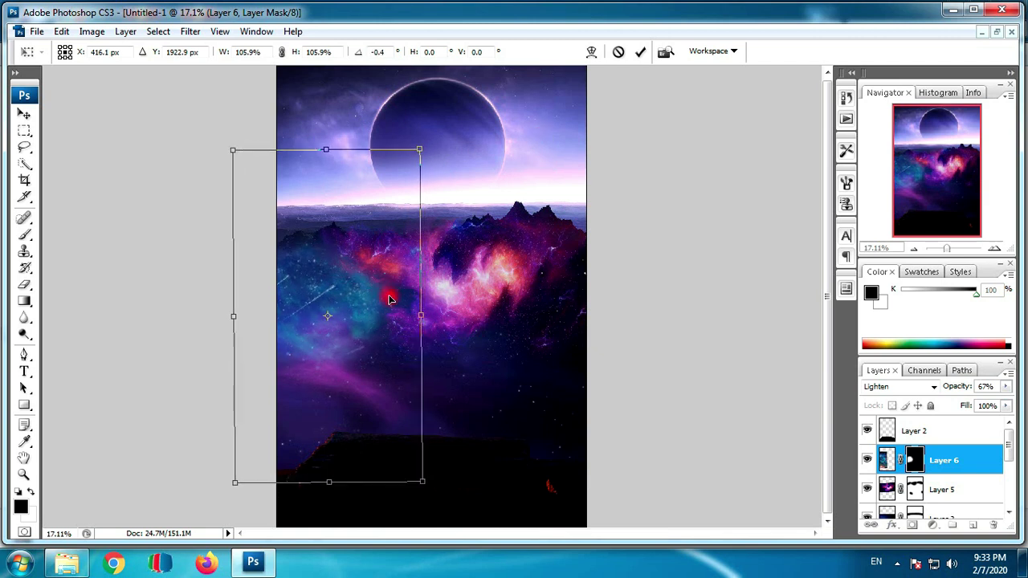
left_click_drag(395, 294, 391, 300)
key("Return")
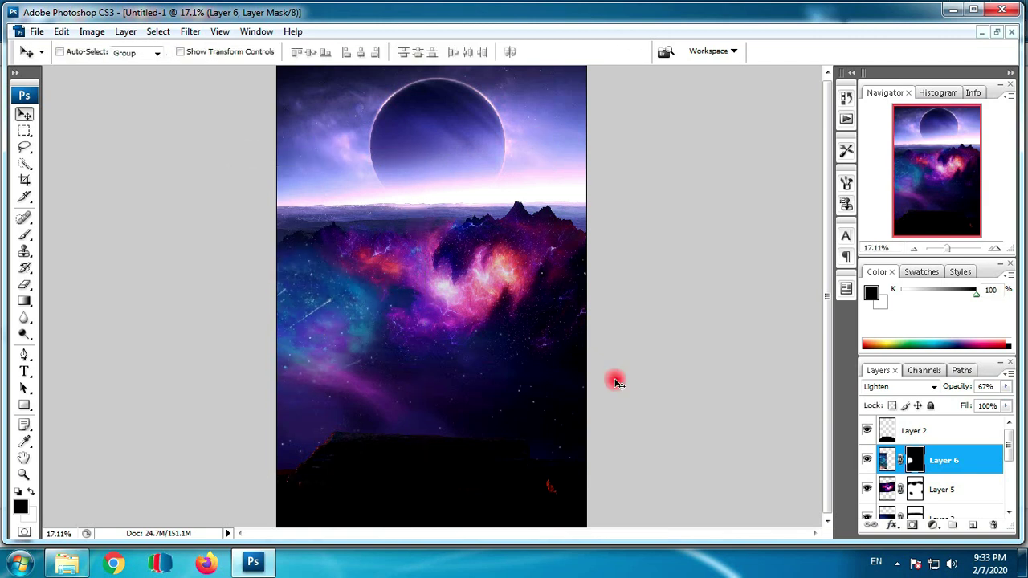
Raise the teal layer's opacity to 68% and target its image content
left_click(1006, 386)
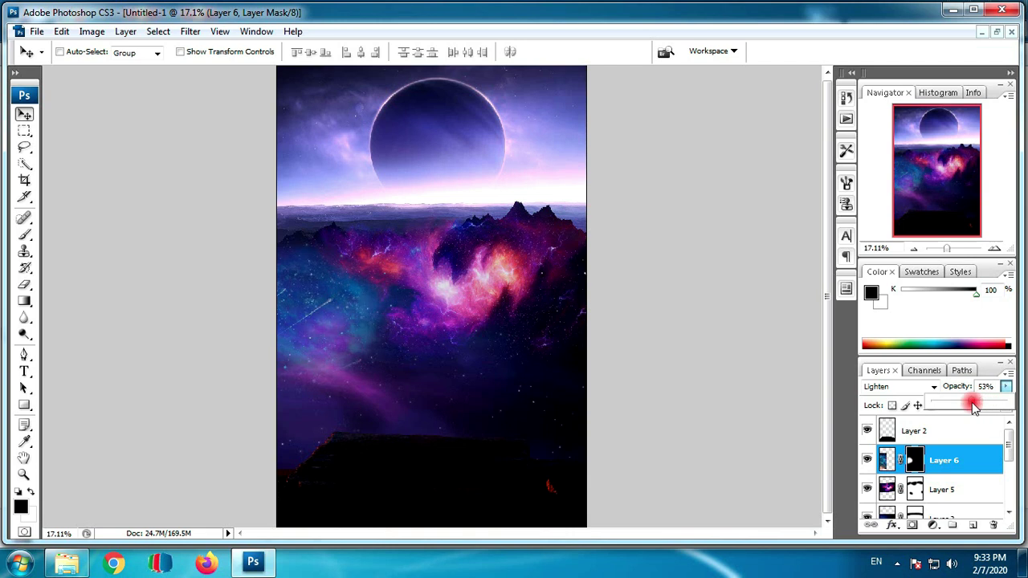
left_click_drag(979, 407, 986, 407)
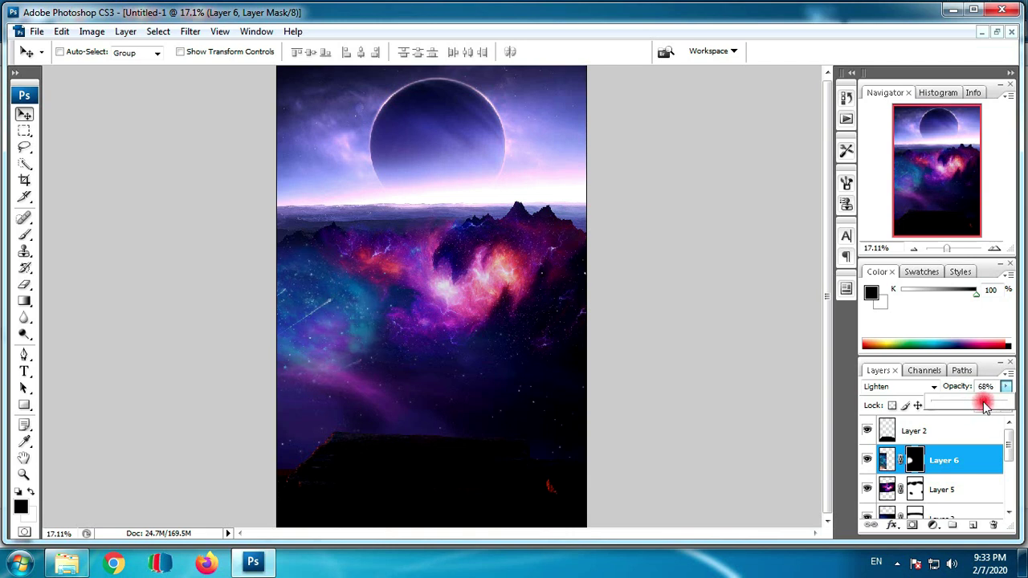
left_click(888, 459)
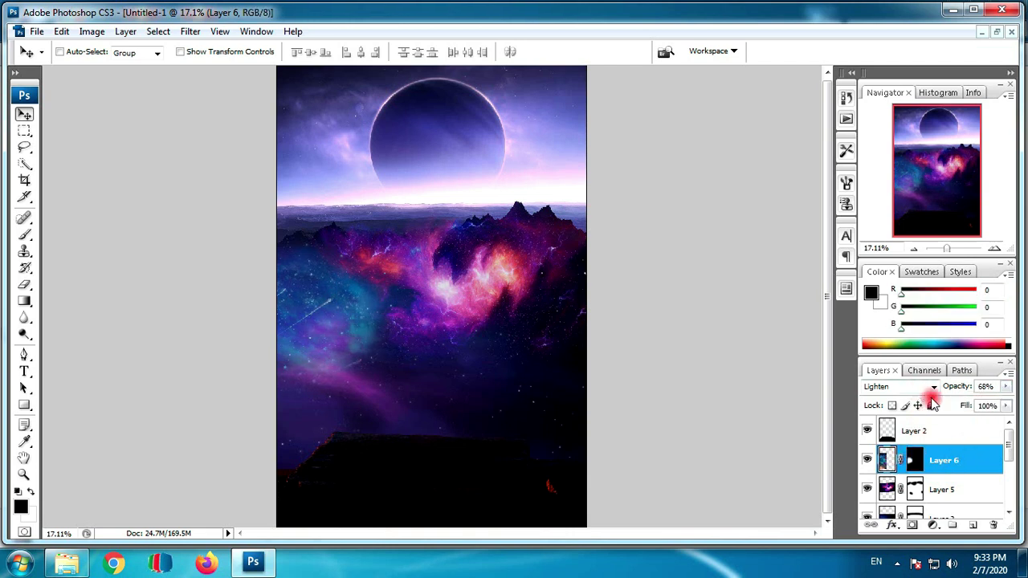
Apply Hue/Saturation to Layer 6 with Saturation +12 and a small lightness change
right_click(314, 317)
left_click(341, 322)
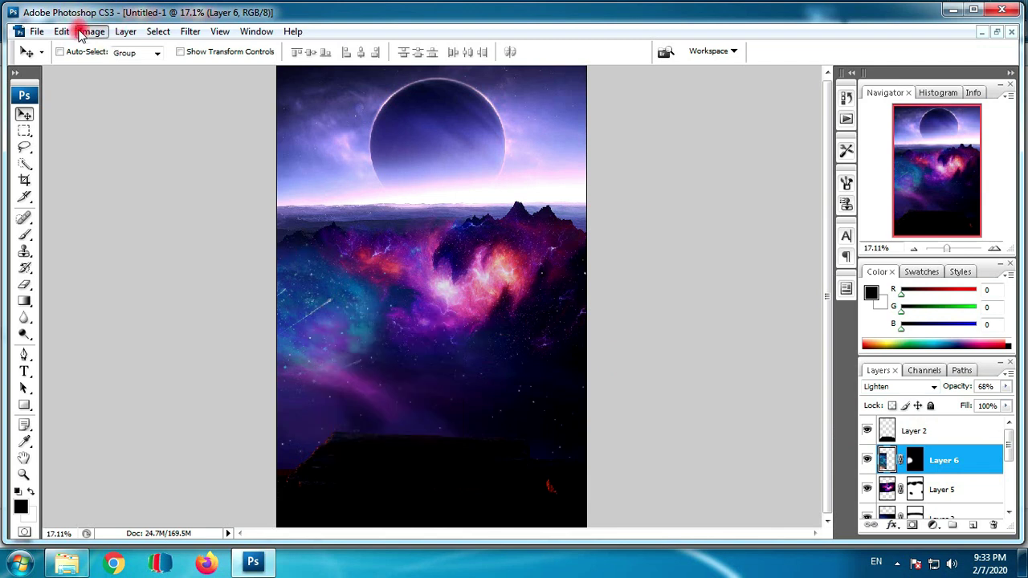
left_click(92, 31)
mouse_move(114, 70)
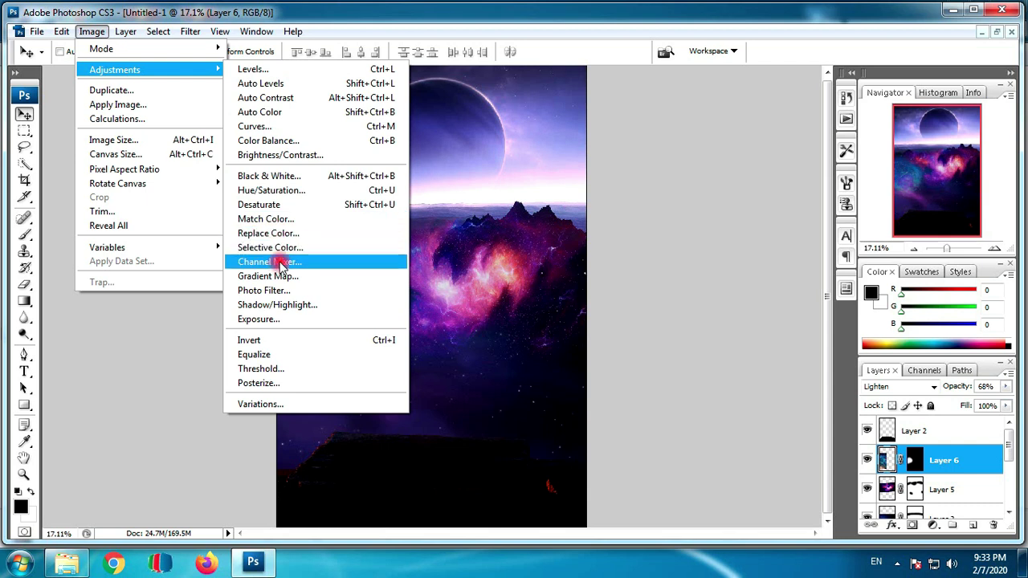
left_click(297, 189)
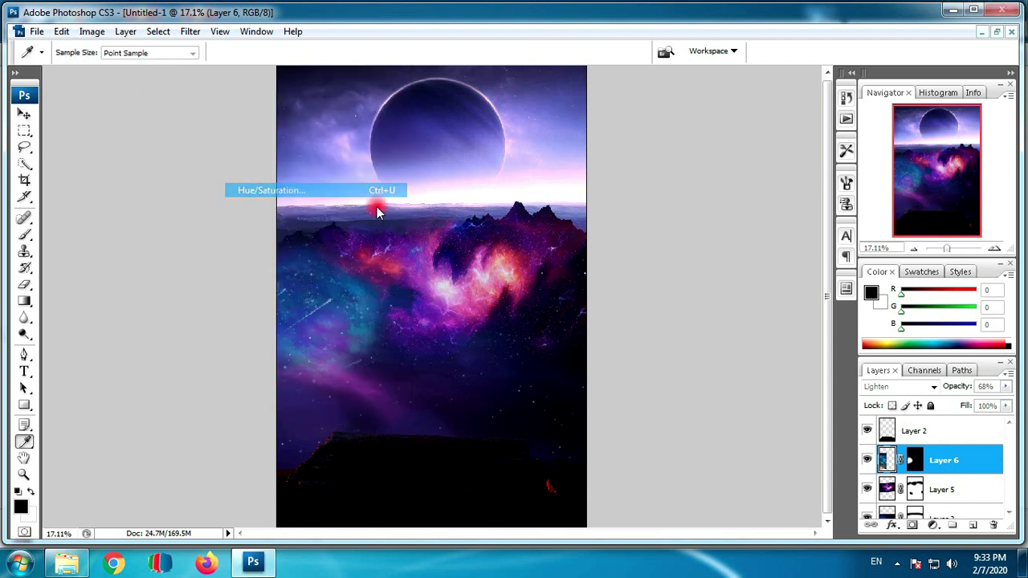
left_click_drag(537, 110, 677, 122)
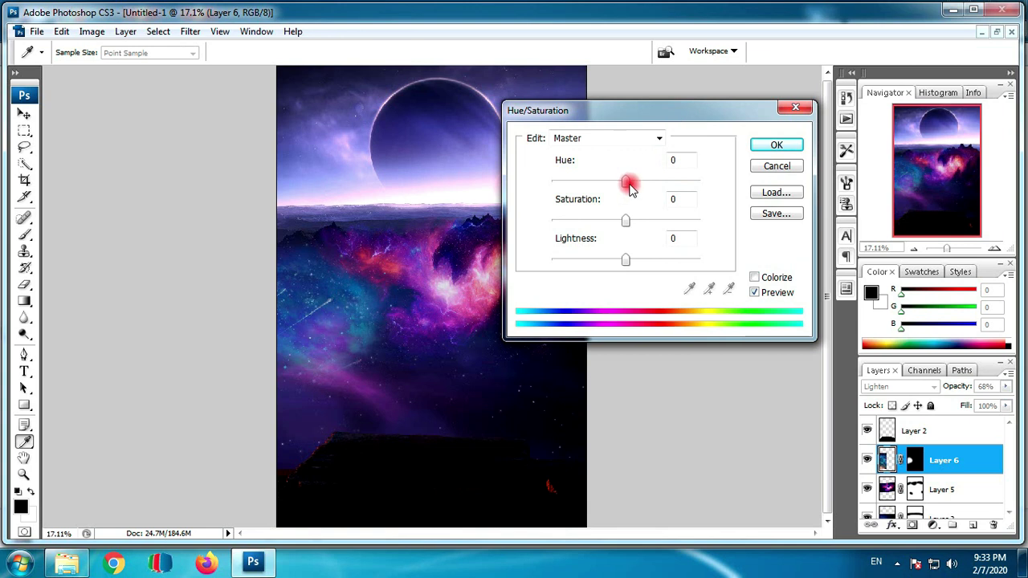
mouse_move(625, 220)
left_mouse_down()
mouse_move(617, 224)
mouse_move(631, 226)
left_mouse_up()
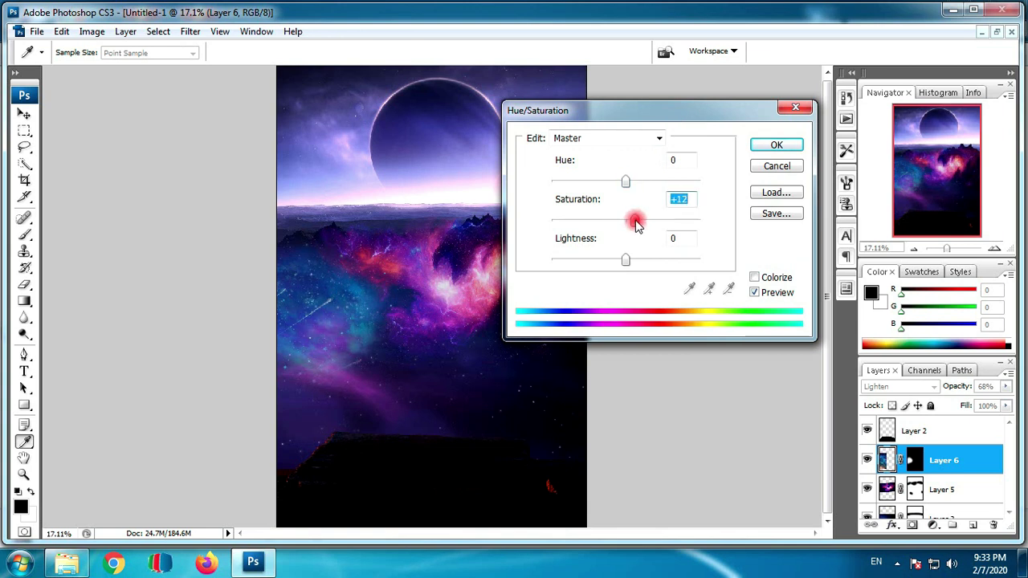
mouse_move(622, 259)
left_mouse_down()
mouse_move(635, 264)
mouse_move(617, 264)
left_mouse_up()
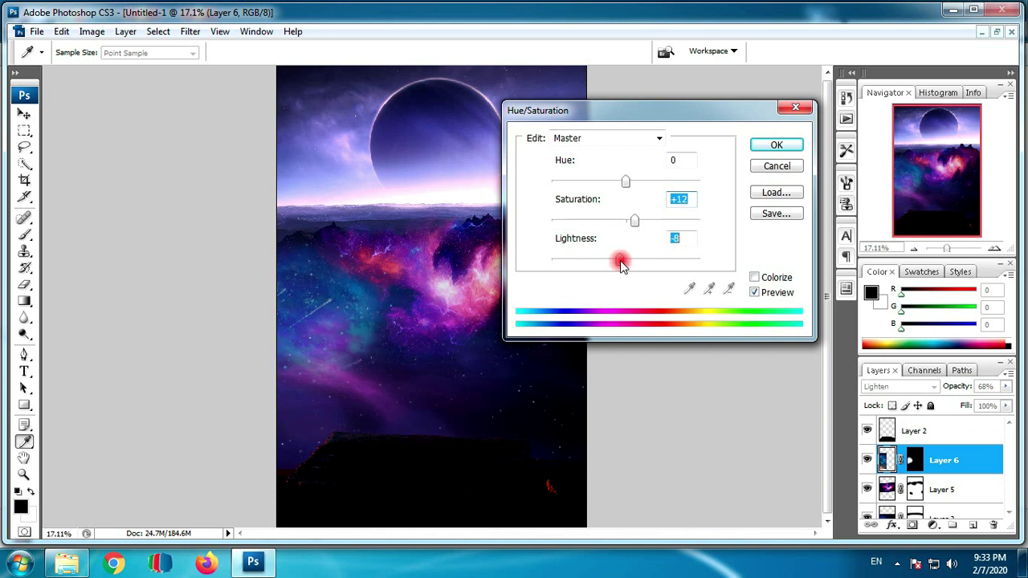
left_click(772, 146)
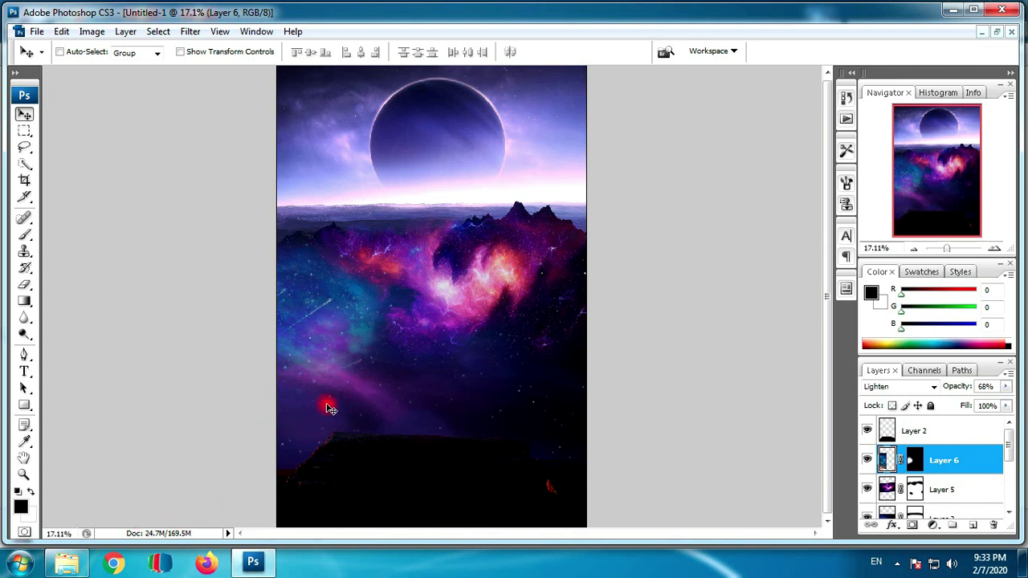
left_click(67, 562)
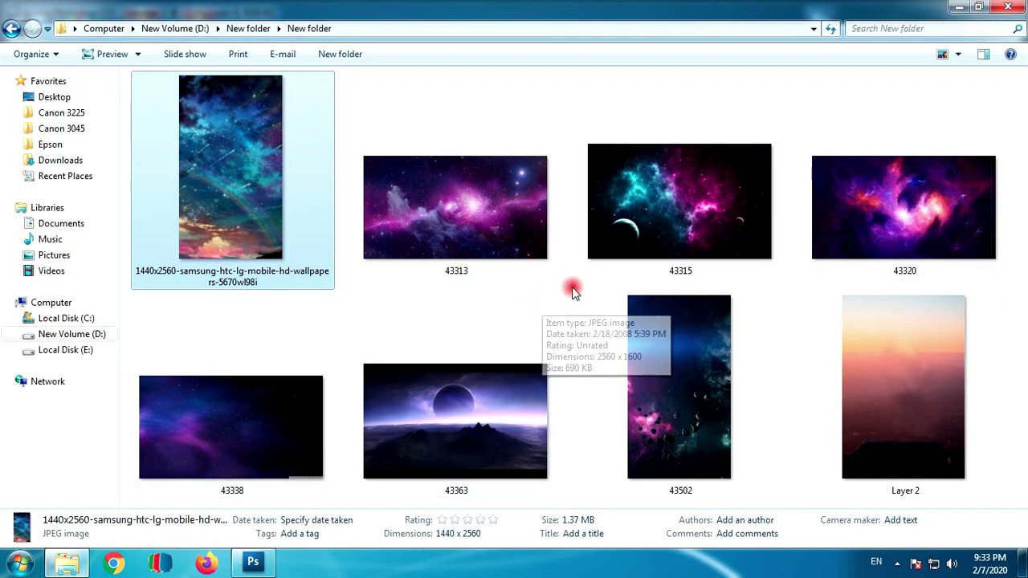
mouse_move(679, 202)
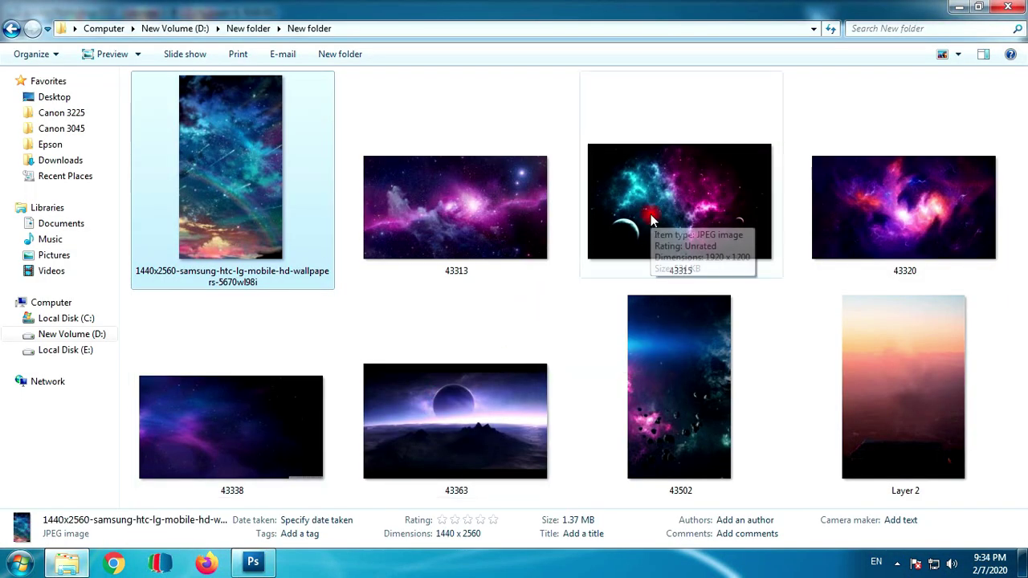
Drag 43315.jpg from the wallpaper folder onto Photoshop to open it
mouse_move(652, 219)
left_mouse_down()
mouse_move(291, 511)
mouse_move(417, 265)
left_mouse_up()
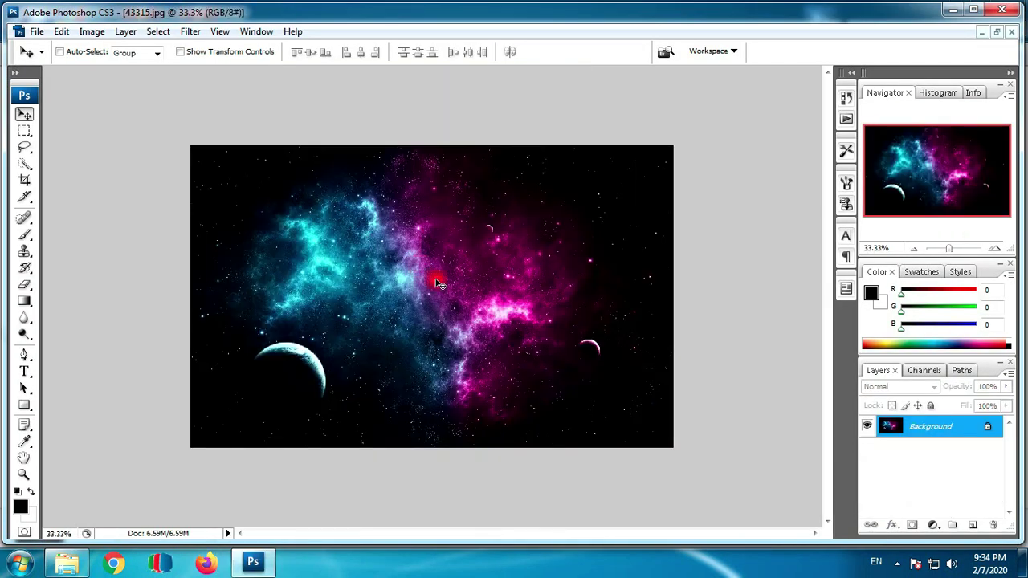
Copy the 43315 nebula into the composite as Layer 7 and close the source image
key("f")
key("f")
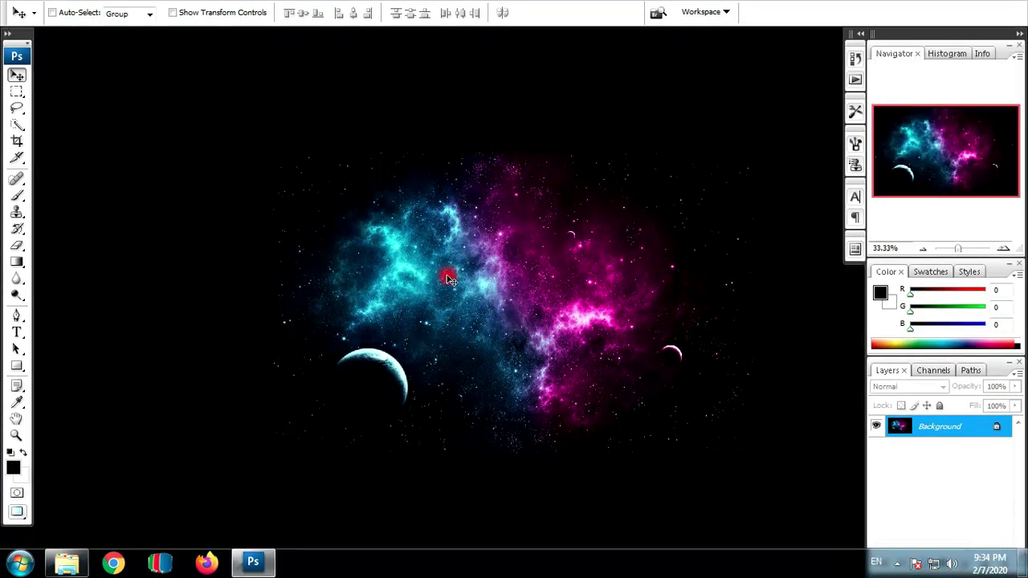
key("f")
left_click_drag(437, 118, 578, 115)
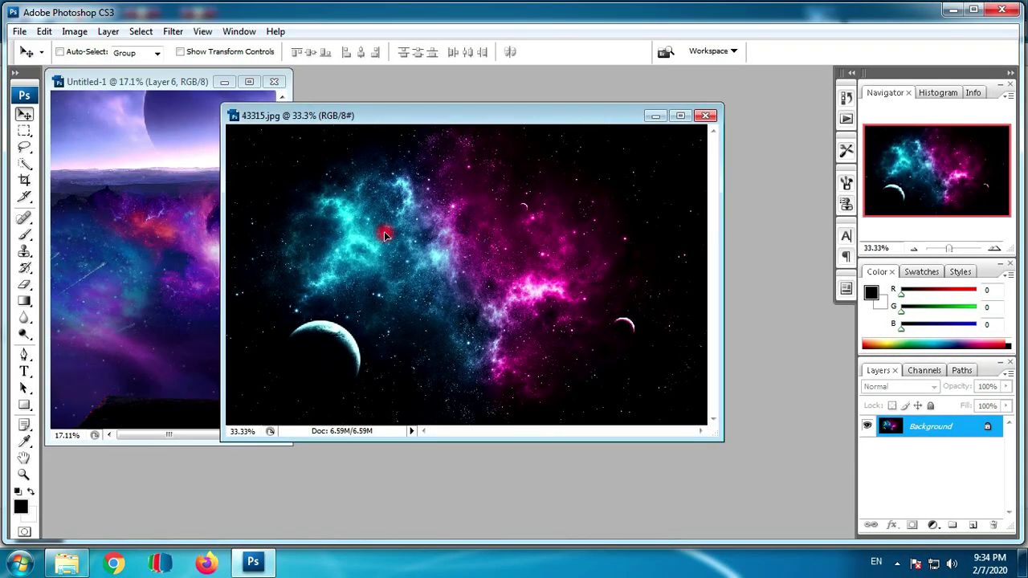
left_click_drag(384, 231, 225, 220)
left_click(705, 115)
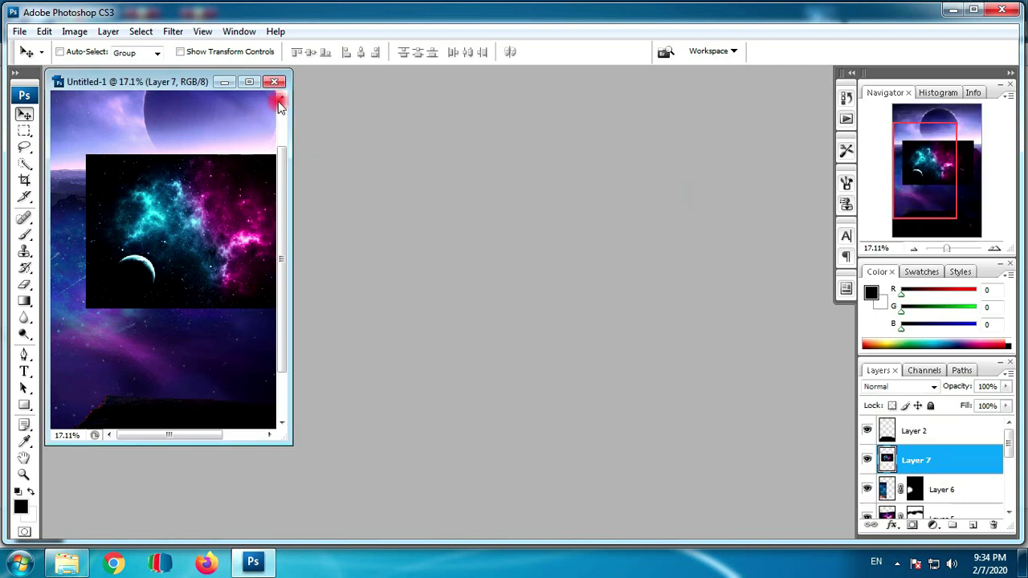
left_click(249, 82)
left_click_drag(482, 336, 472, 384)
Scale Layer 7 to about 154% and rotate it 1.6° to span the canvas width
key("ctrl+t")
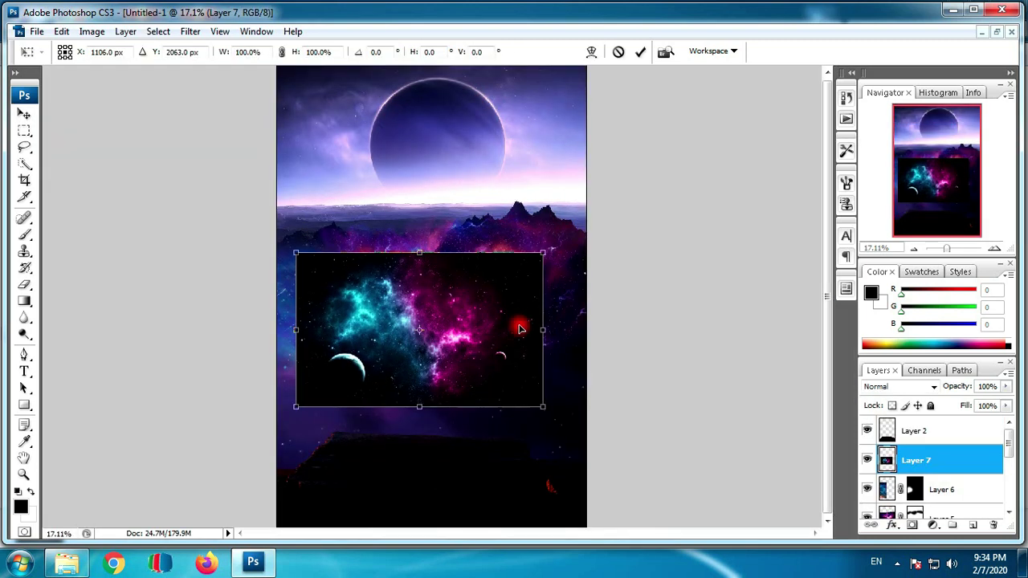
left_click_drag(542, 264, 599, 232)
left_click_drag(550, 329, 566, 320)
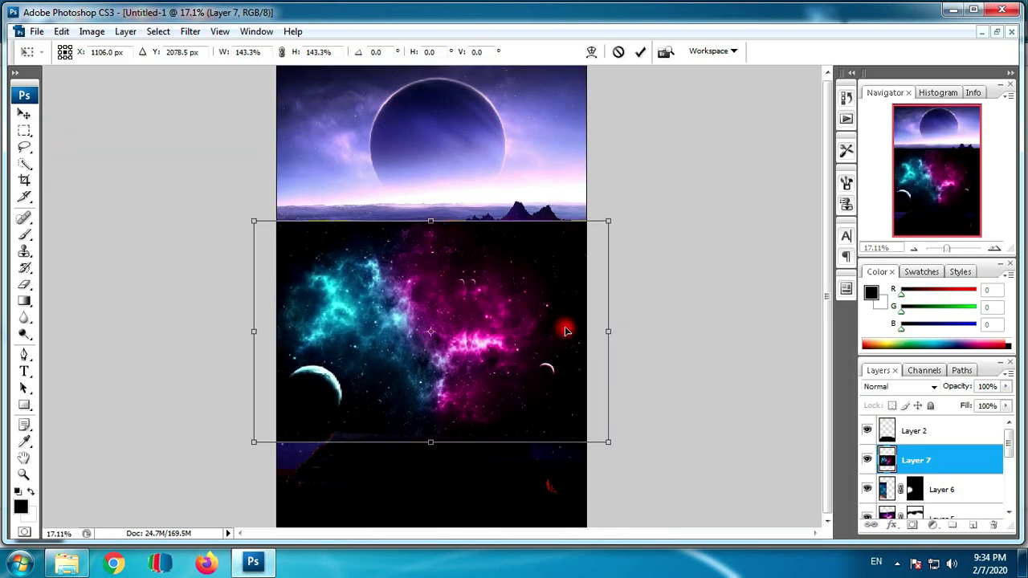
left_click_drag(682, 200, 677, 214)
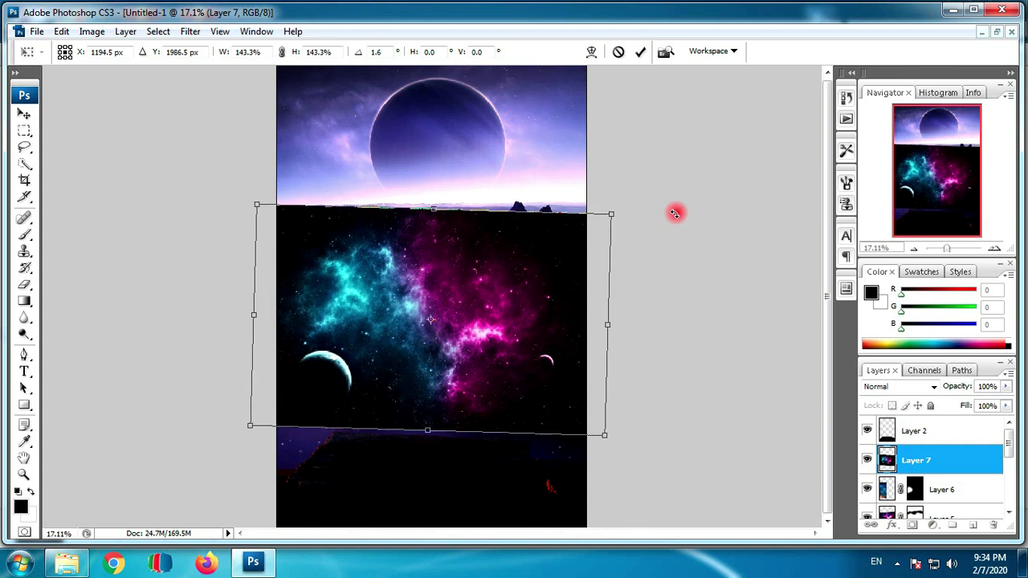
left_click_drag(606, 233, 625, 216)
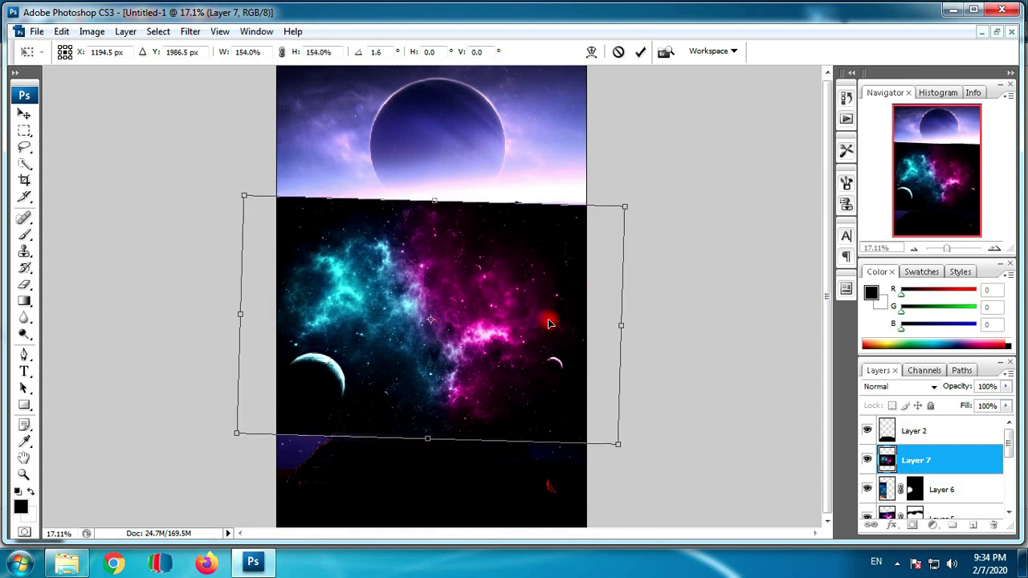
key("Return")
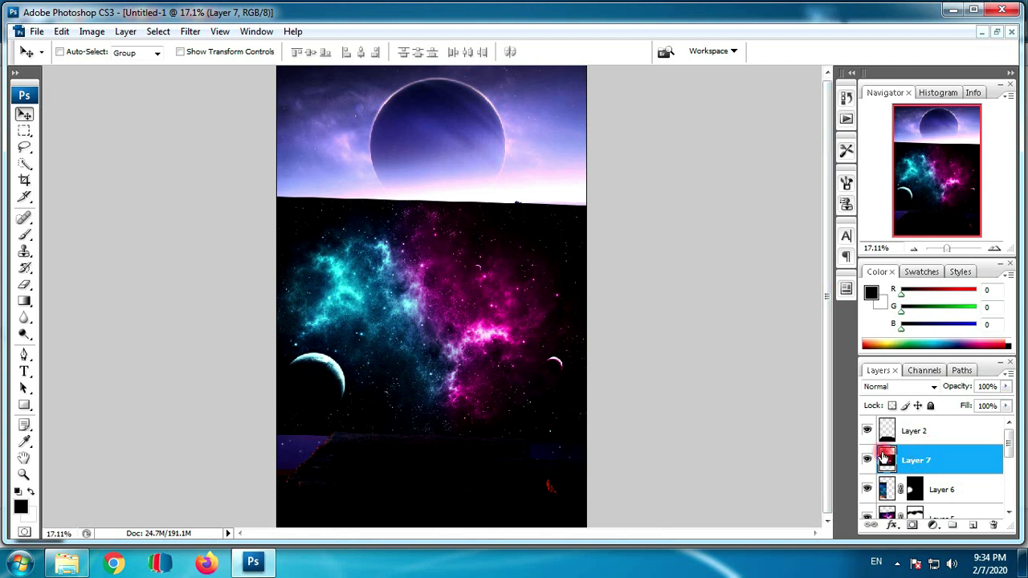
Give Layer 7 a hide-all mask and erase it over the two small moons
right_click(508, 334)
left_click(514, 340)
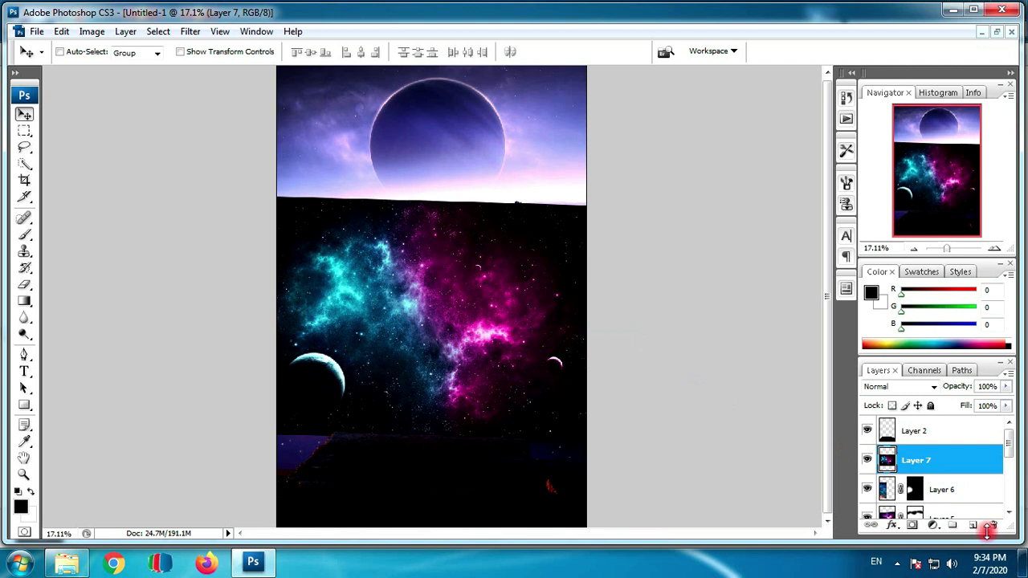
left_click(910, 526, "alt")
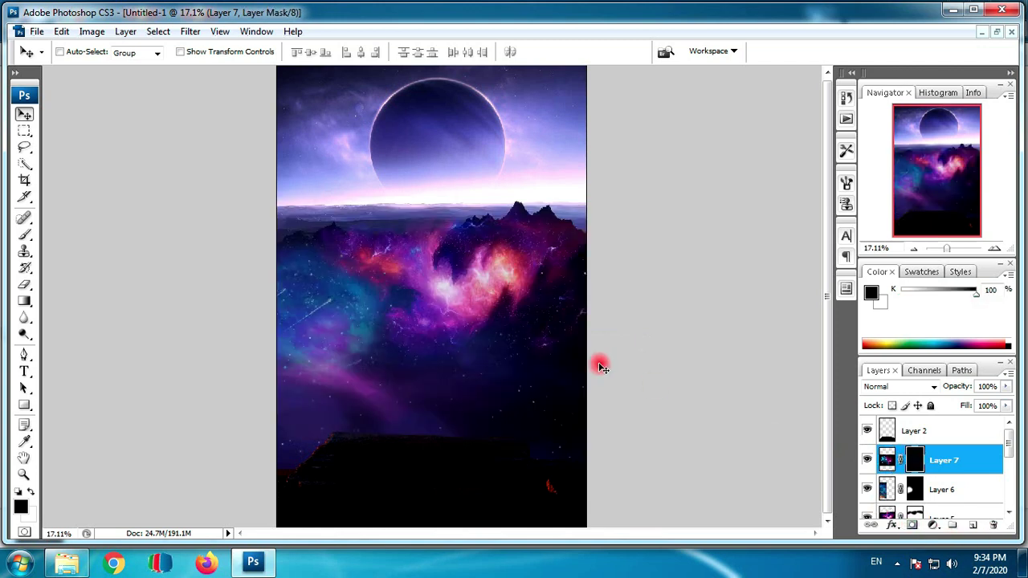
key("e")
mouse_move(333, 359)
left_mouse_down()
mouse_move(322, 378)
mouse_move(305, 367)
mouse_move(333, 381)
left_mouse_up()
mouse_move(554, 370)
left_mouse_down()
mouse_move(569, 360)
mouse_move(542, 356)
mouse_move(554, 372)
mouse_move(660, 368)
left_mouse_up()
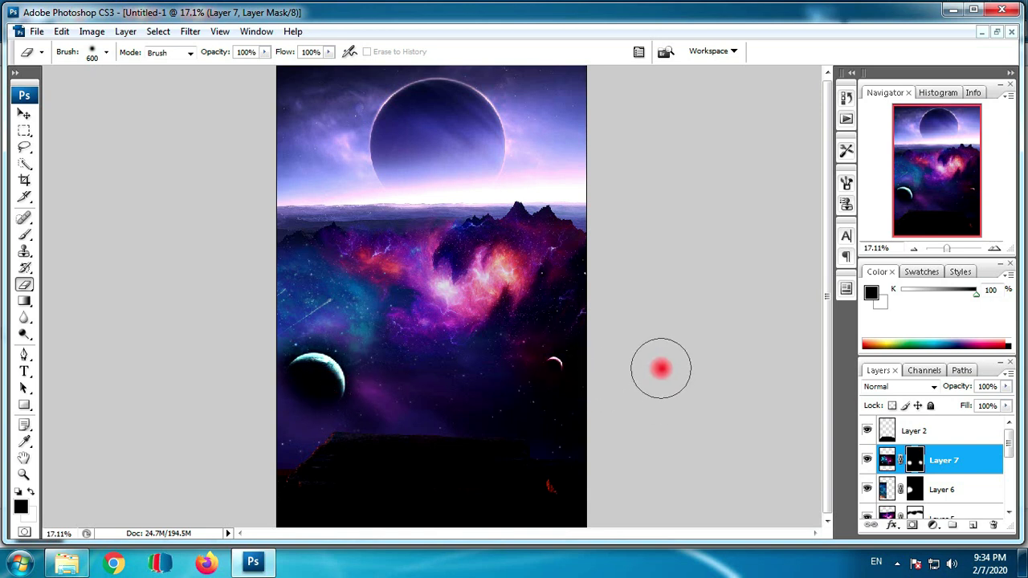
Set Layer 7 to Lighten at full opacity and cancel the Layer Style dialog
key("v")
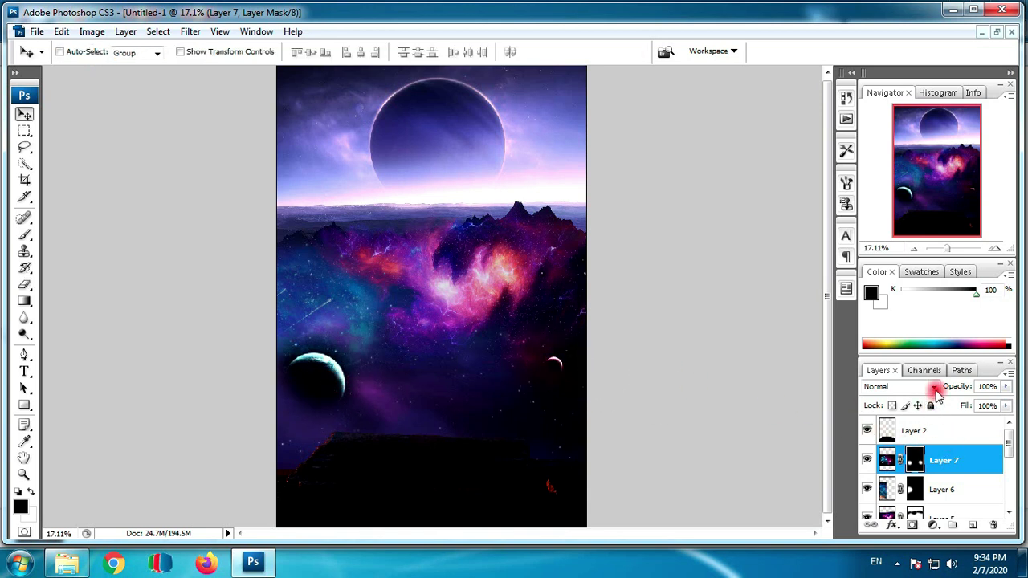
mouse_move(1005, 387)
left_mouse_down()
mouse_move(995, 405)
mouse_move(1013, 404)
left_mouse_up()
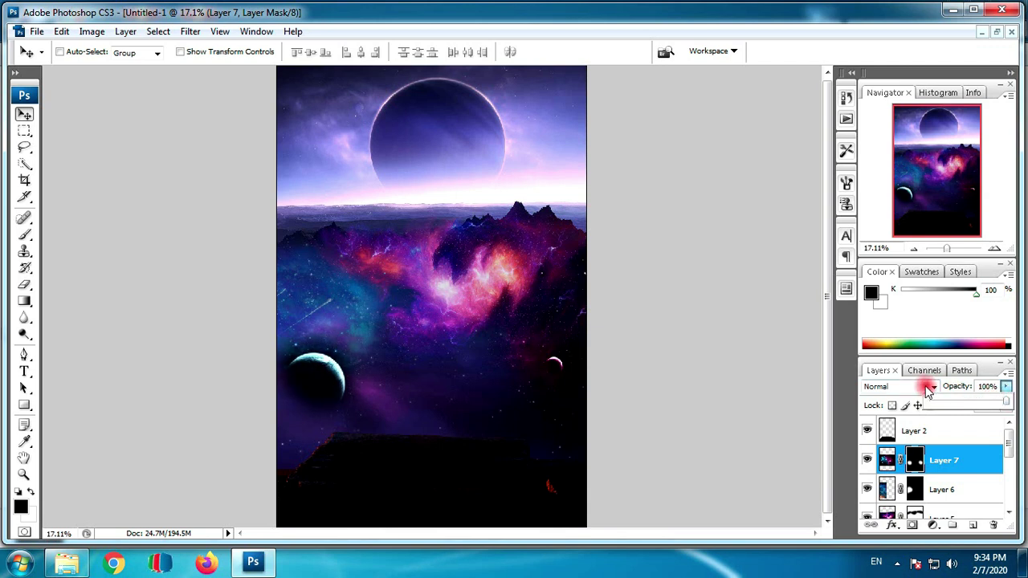
left_click_drag(919, 386, 891, 133)
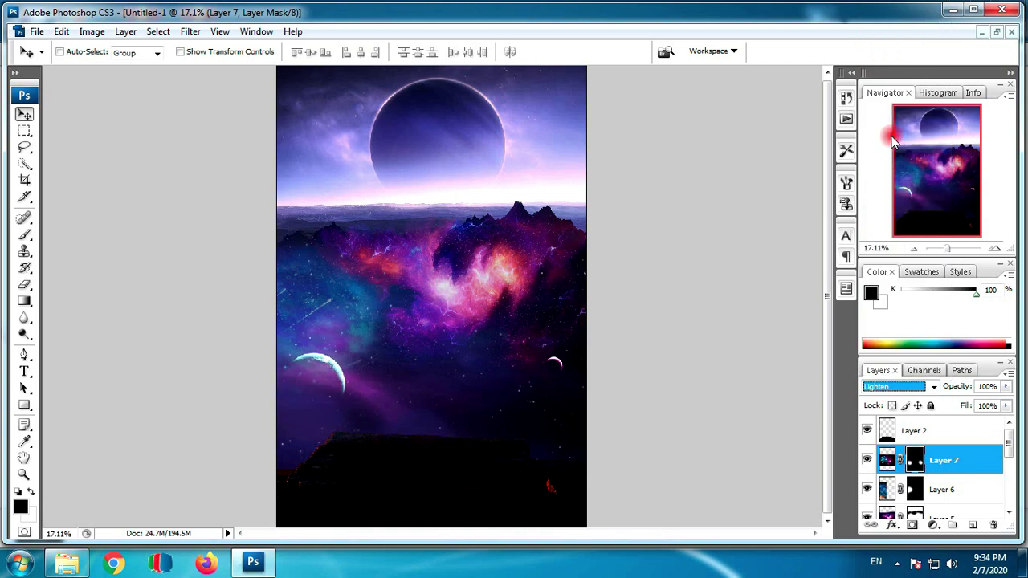
left_click(975, 462)
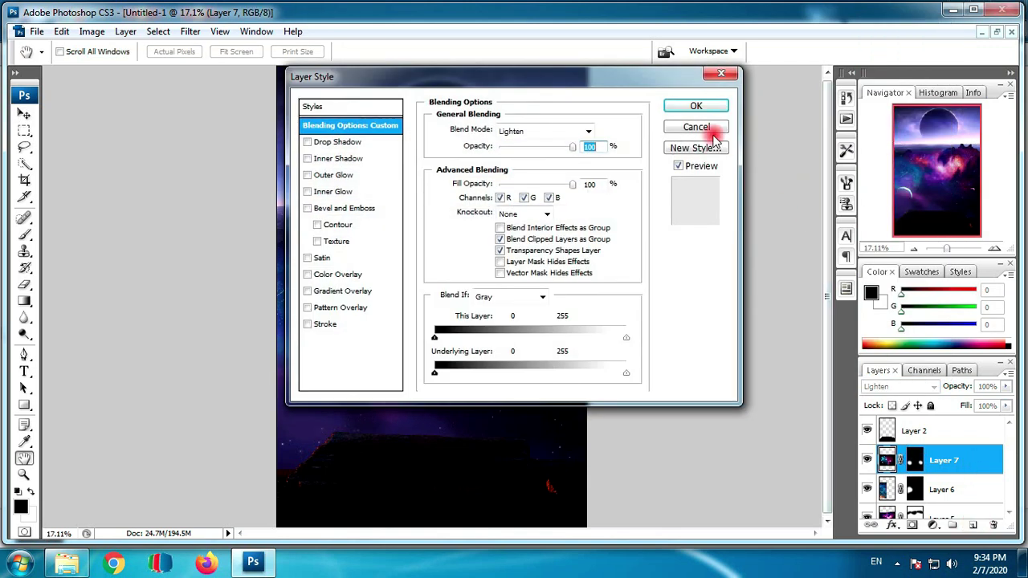
left_click(730, 131)
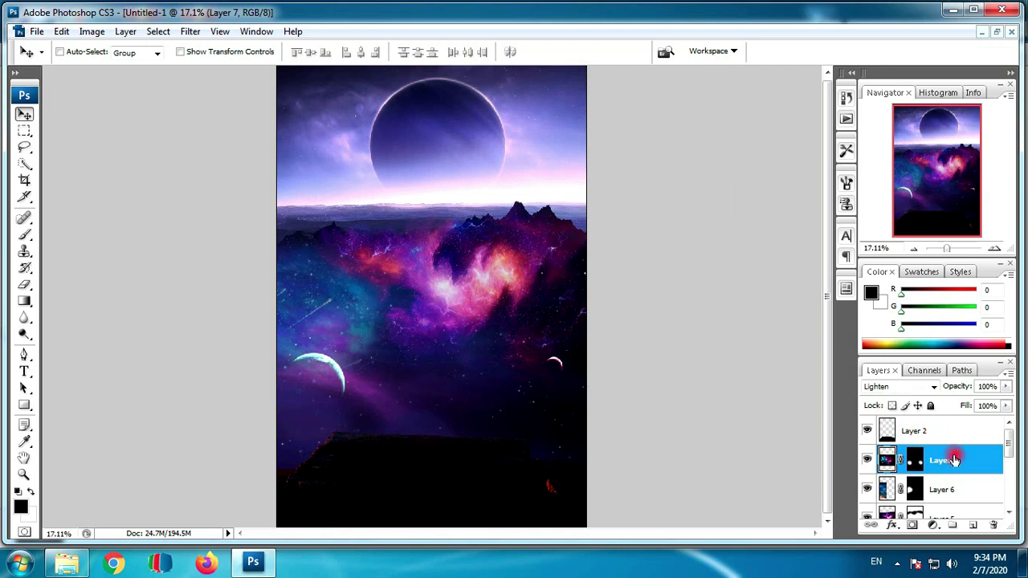
Duplicate Layer 7 and lower the original Layer 7's opacity to about 80%
left_click_drag(954, 459, 973, 525)
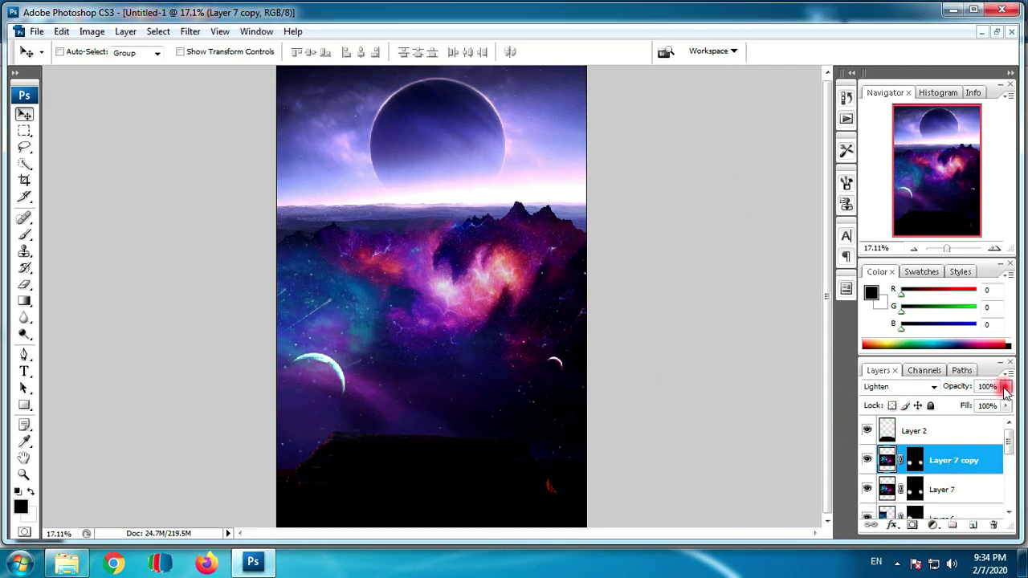
left_click(968, 479)
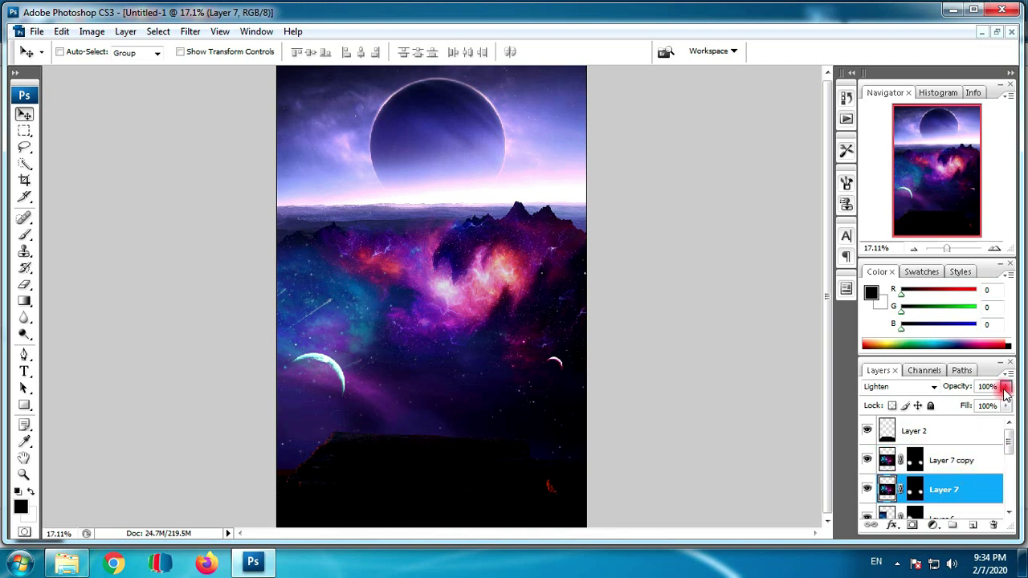
left_click_drag(1006, 390, 993, 408)
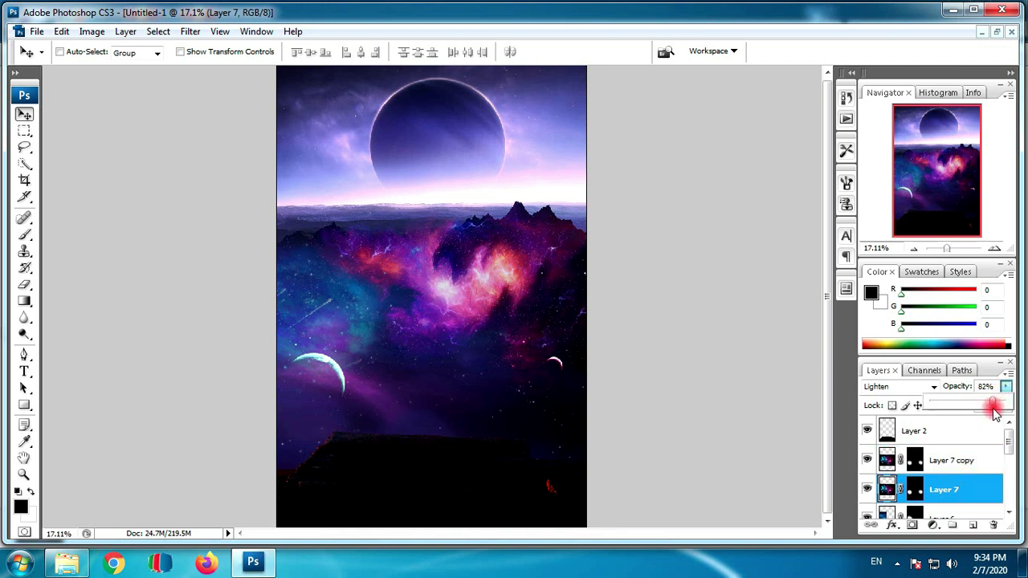
Enlarge both nebula layers to 105% together and tilt them slightly
left_click_drag(994, 411, 960, 459)
left_click(957, 464)
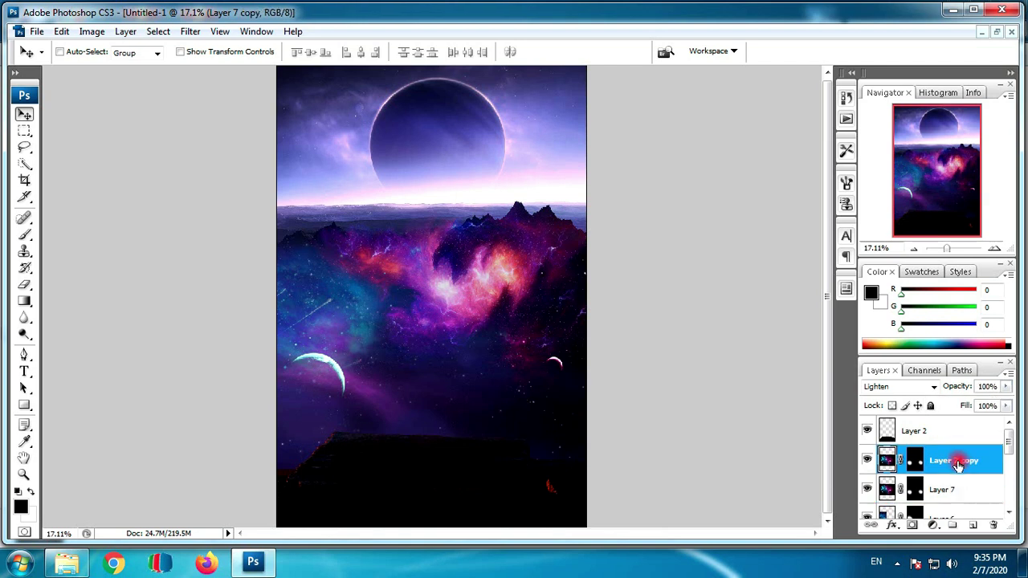
left_click(953, 489, "shift")
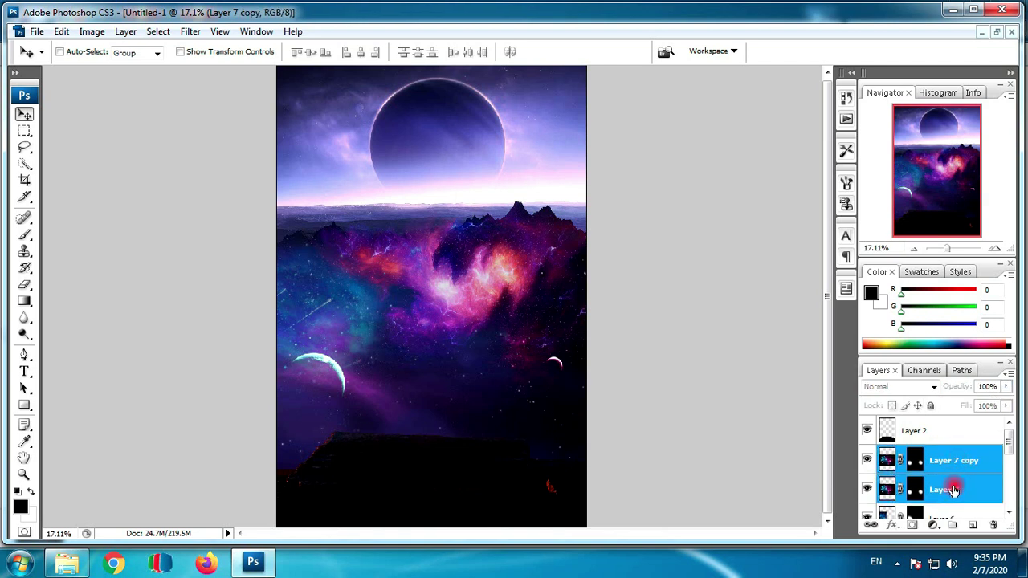
key("ctrl+t")
mouse_move(650, 249)
left_mouse_down()
mouse_move(675, 198)
mouse_move(644, 198)
left_mouse_up()
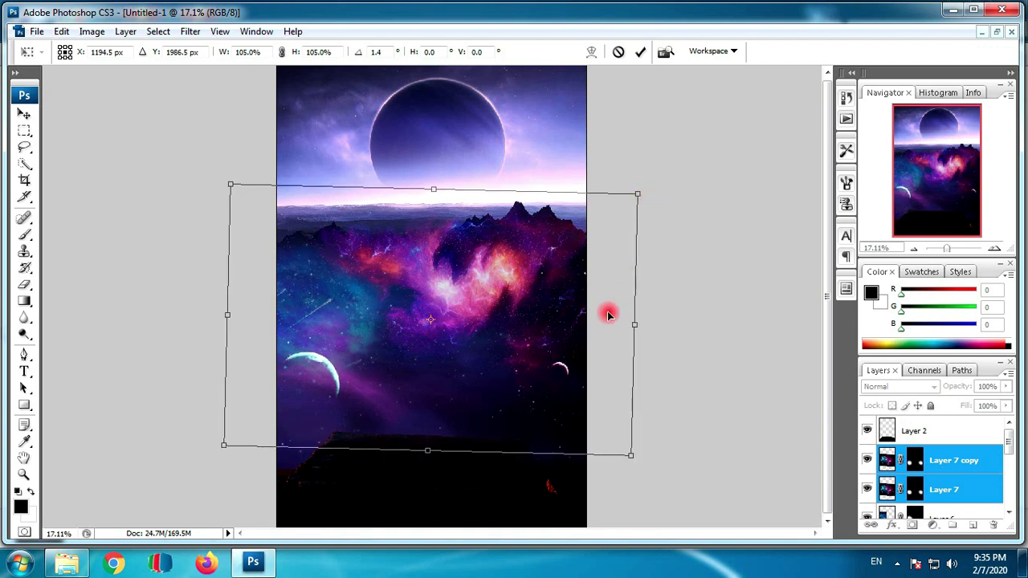
key("Return")
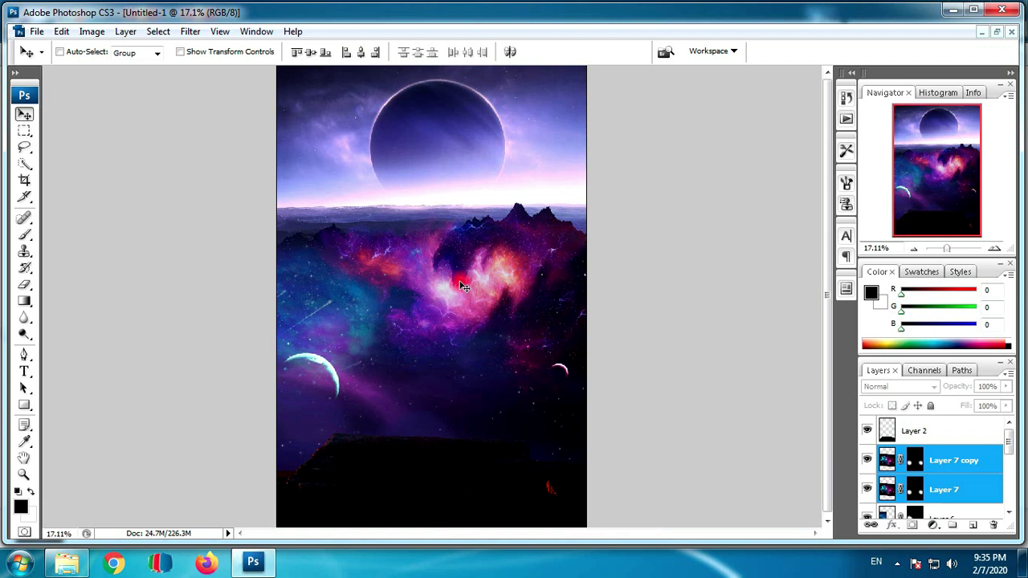
Nudge Layer 6's glow down slightly and fade it to about half opacity
right_click(325, 295)
left_click(335, 299)
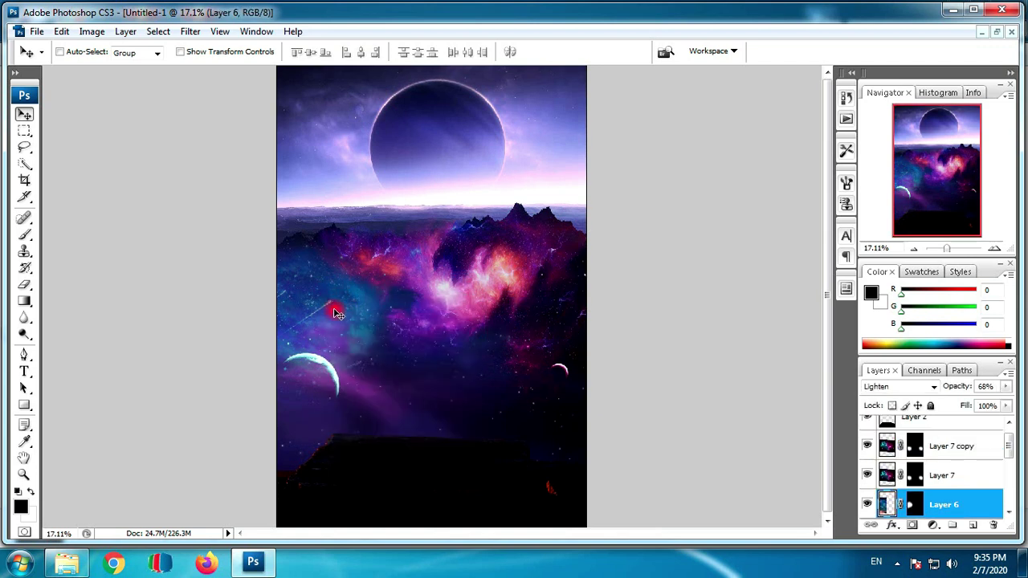
left_click_drag(321, 296, 320, 305)
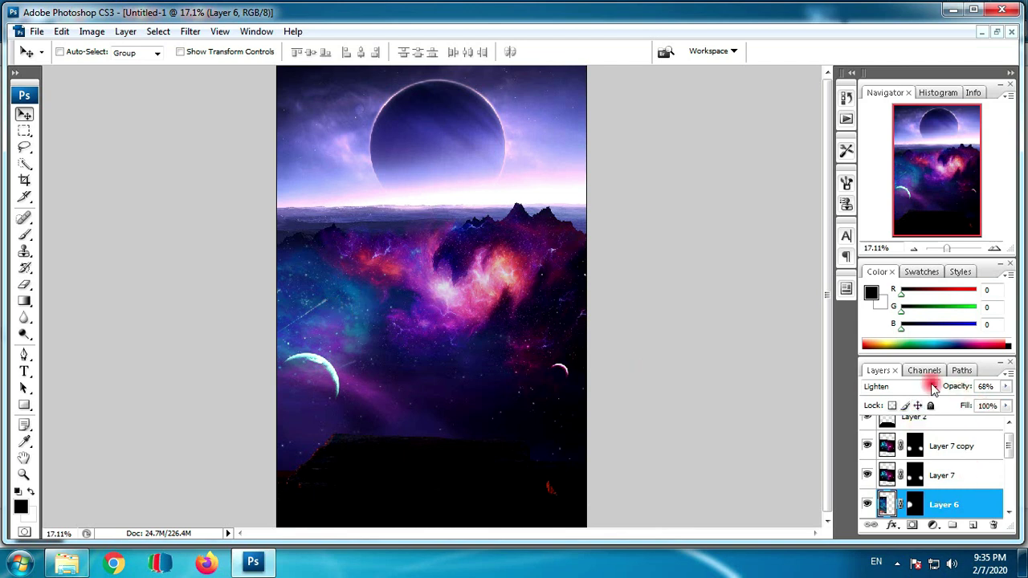
left_click_drag(1006, 386, 966, 408)
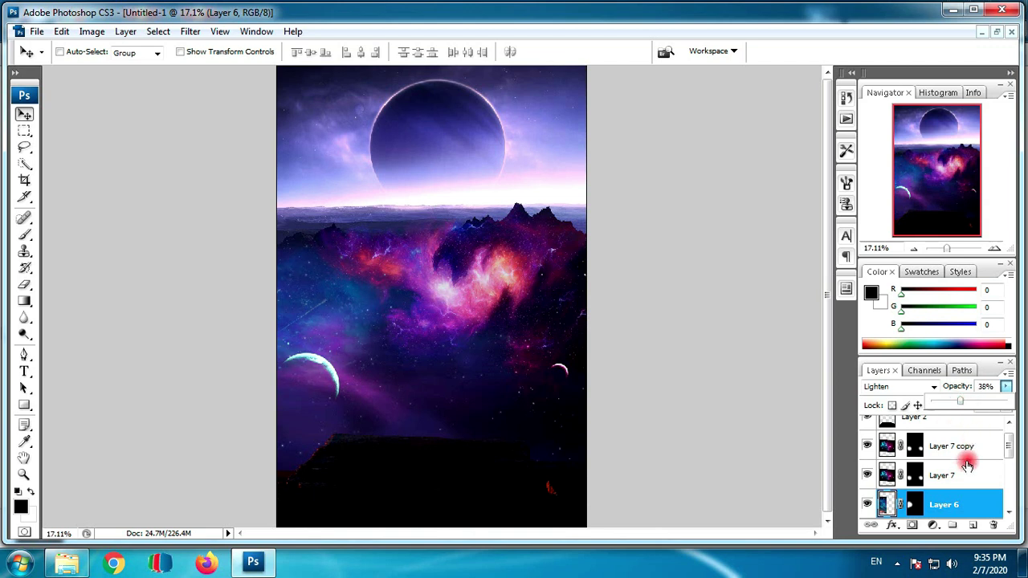
Keep Layer 6 at 38% opacity and apply Brightness -18, Contrast +8 to it
left_click(944, 496)
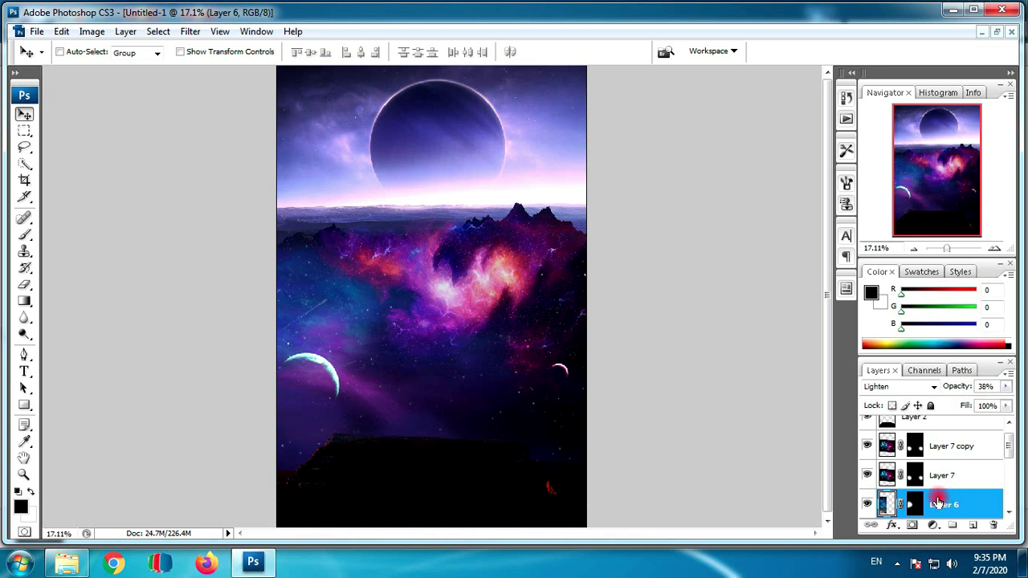
left_click(90, 31)
mouse_move(114, 70)
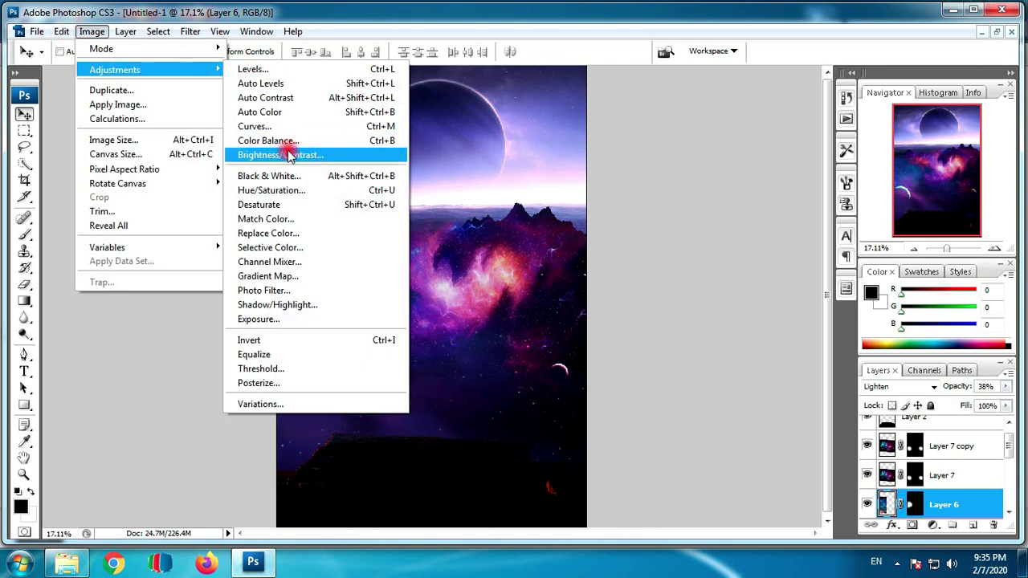
left_click(287, 154)
mouse_move(476, 198)
left_mouse_down()
mouse_move(447, 199)
mouse_move(484, 207)
mouse_move(479, 244)
mouse_move(471, 203)
left_mouse_up()
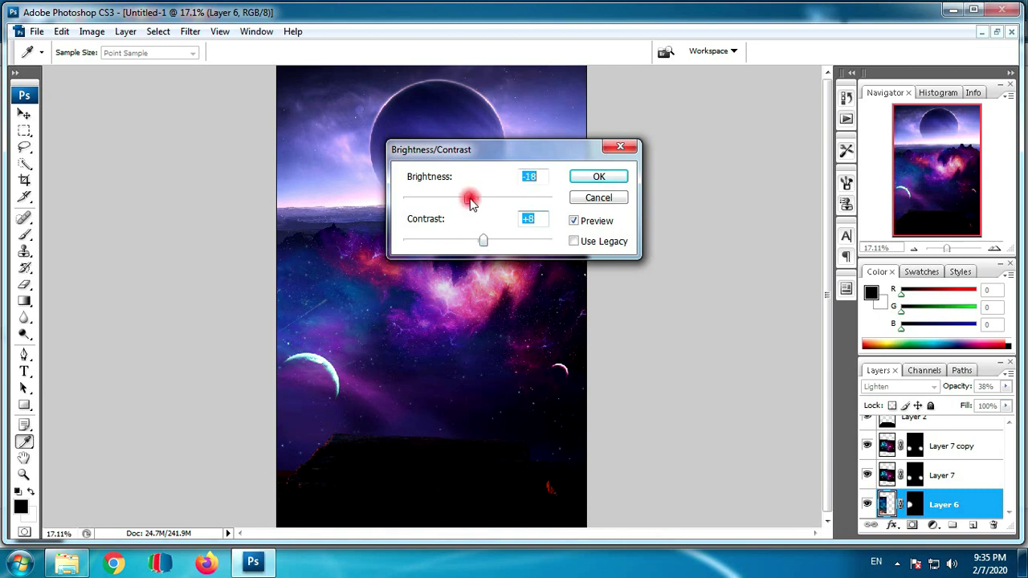
left_click(588, 175)
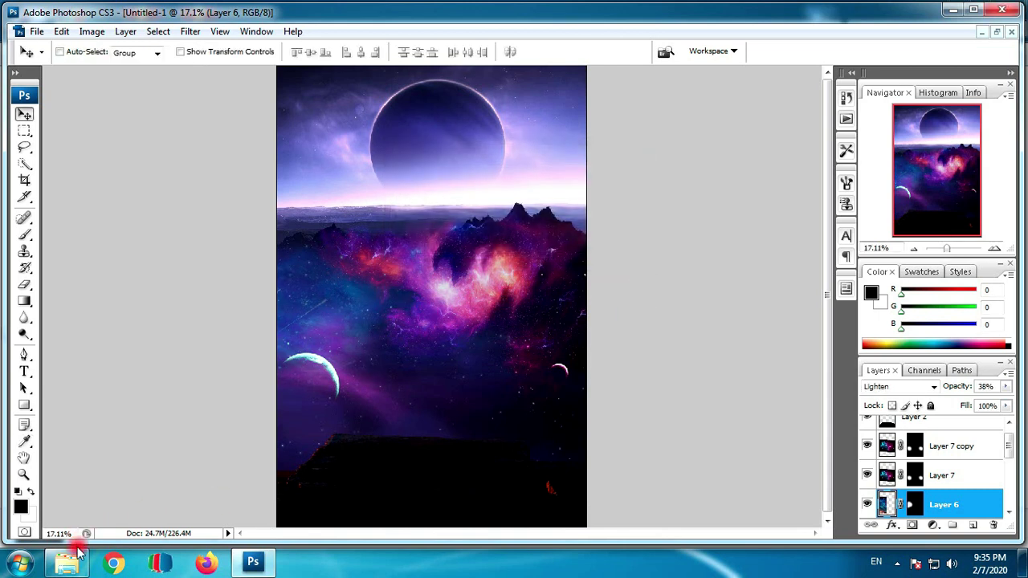
Select Layer 2 and apply Brightness/Contrast with Brightness -55 and Contrast -39
right_click(432, 465)
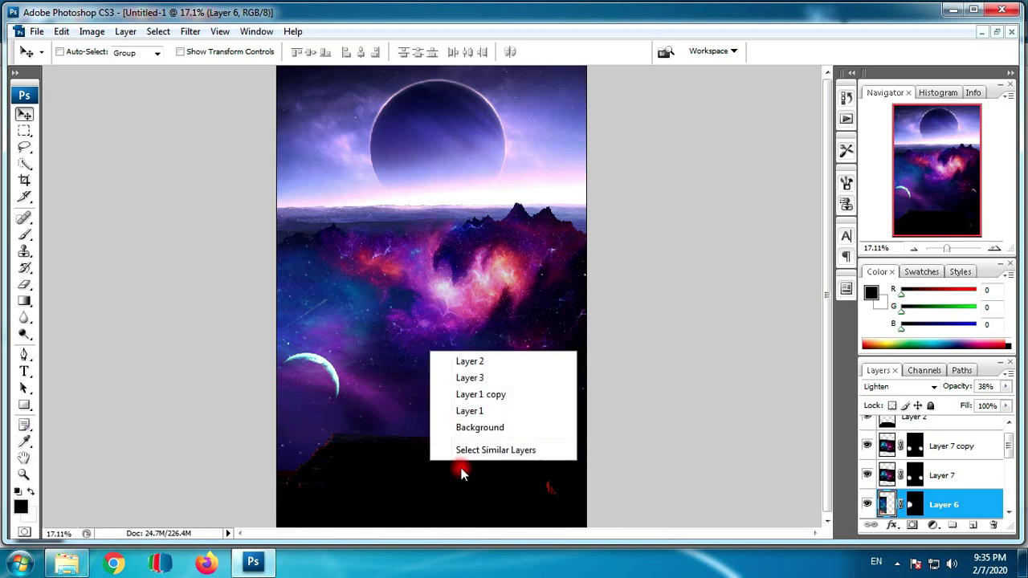
left_click(473, 360)
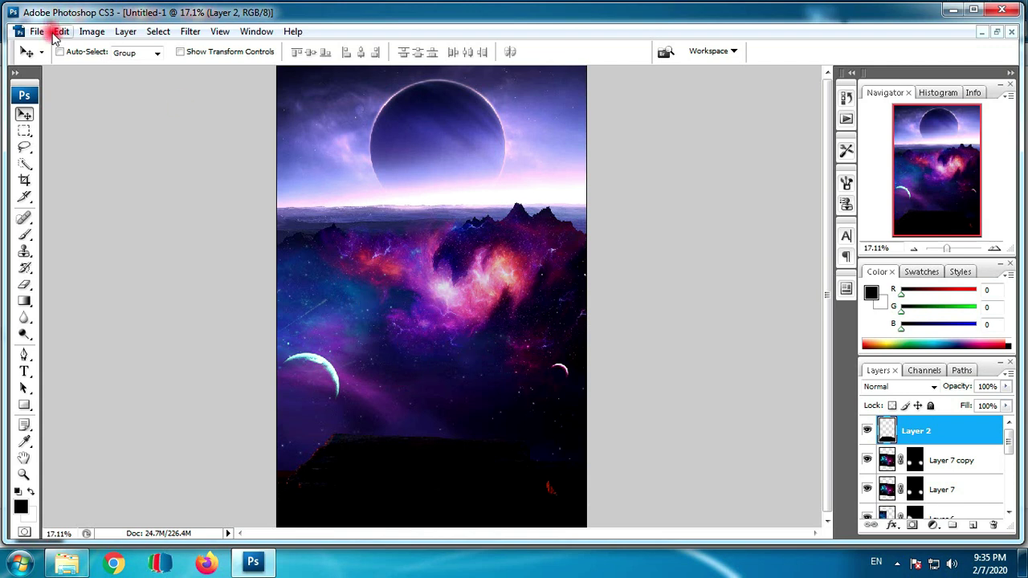
left_click(91, 31)
mouse_move(114, 70)
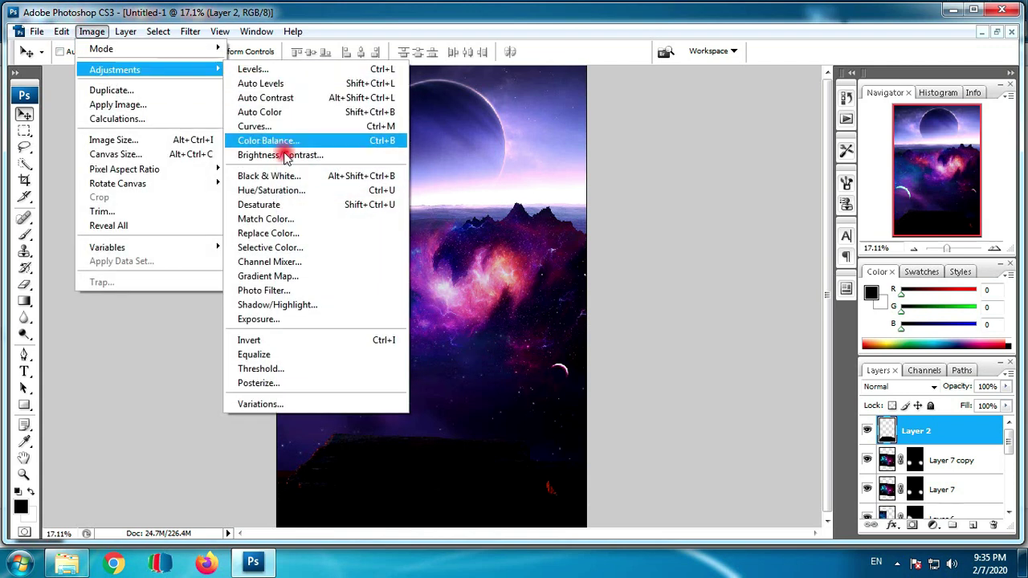
left_click(291, 155)
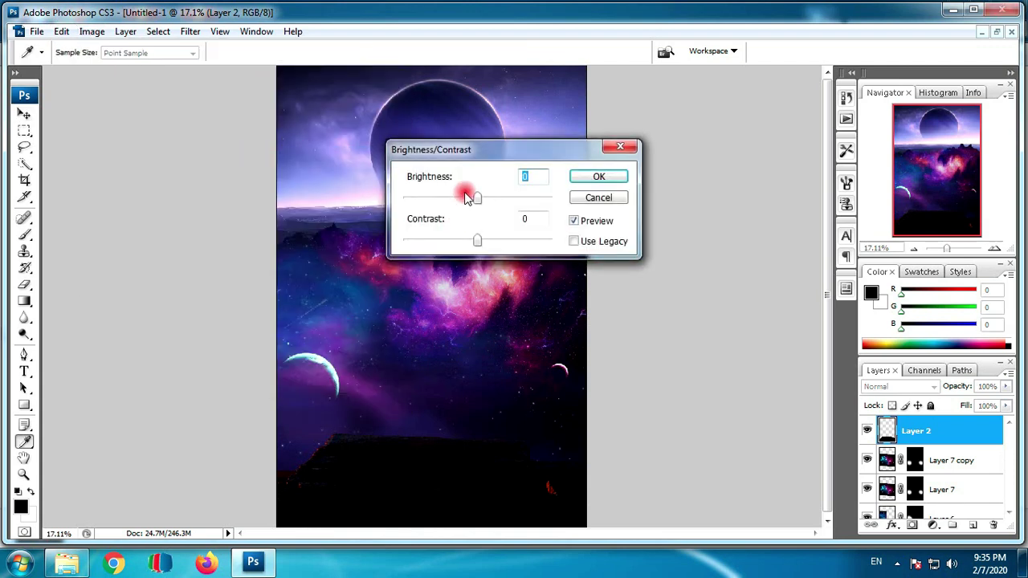
mouse_move(478, 203)
left_mouse_down()
mouse_move(464, 211)
mouse_move(476, 208)
left_mouse_up()
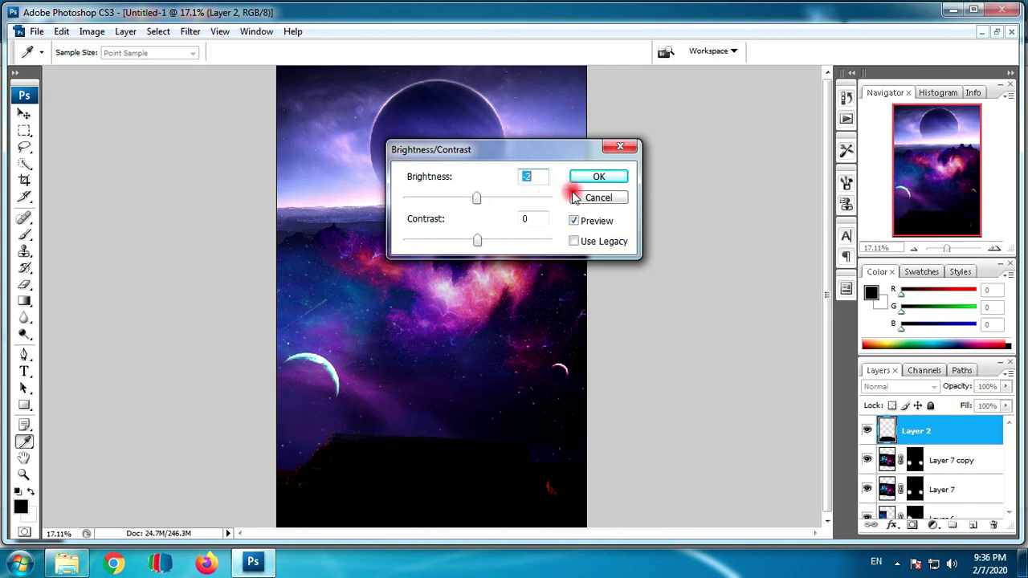
left_click(597, 200, "alt")
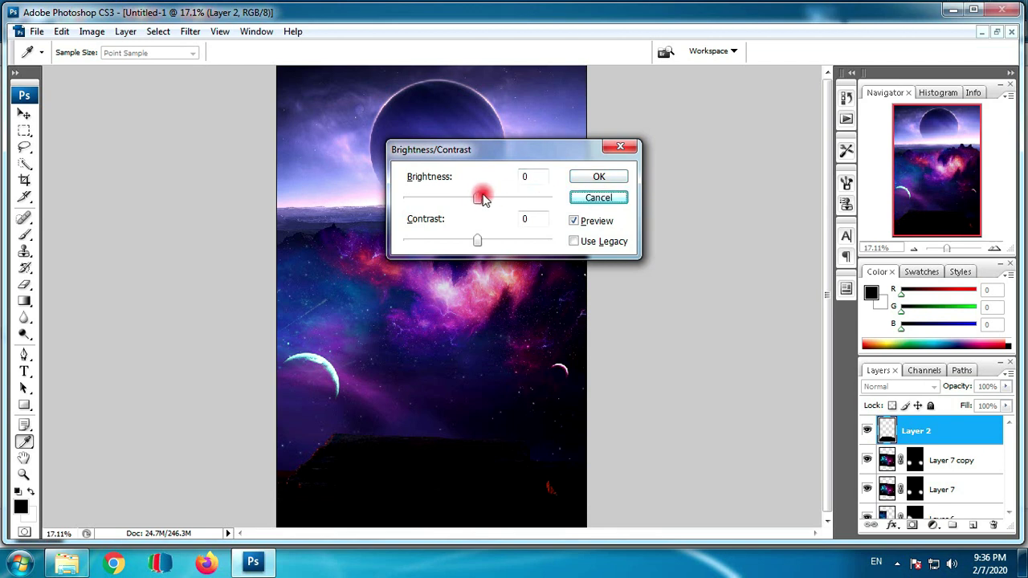
left_click_drag(474, 201, 469, 202)
left_click_drag(479, 241, 432, 252)
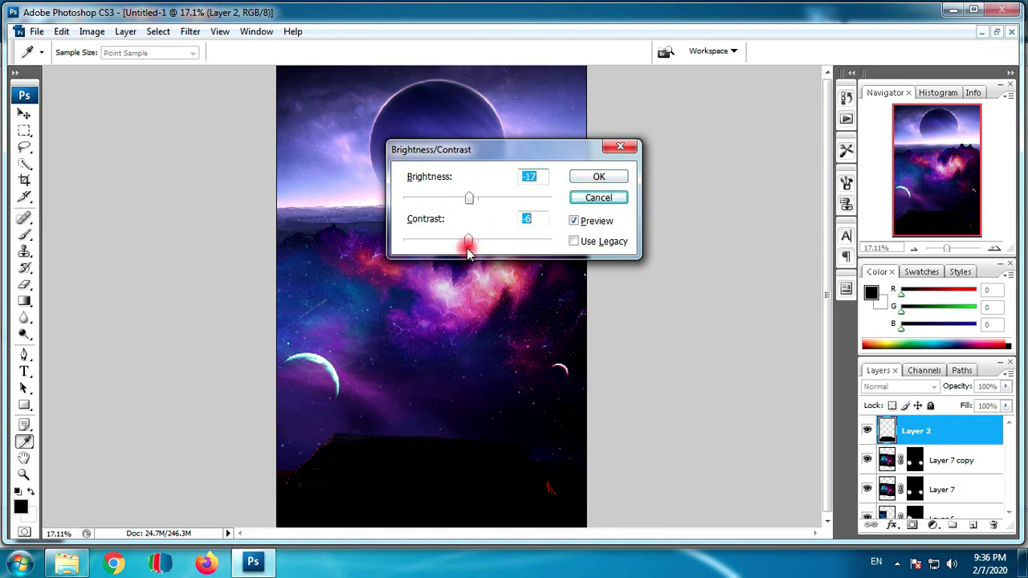
left_click(473, 191)
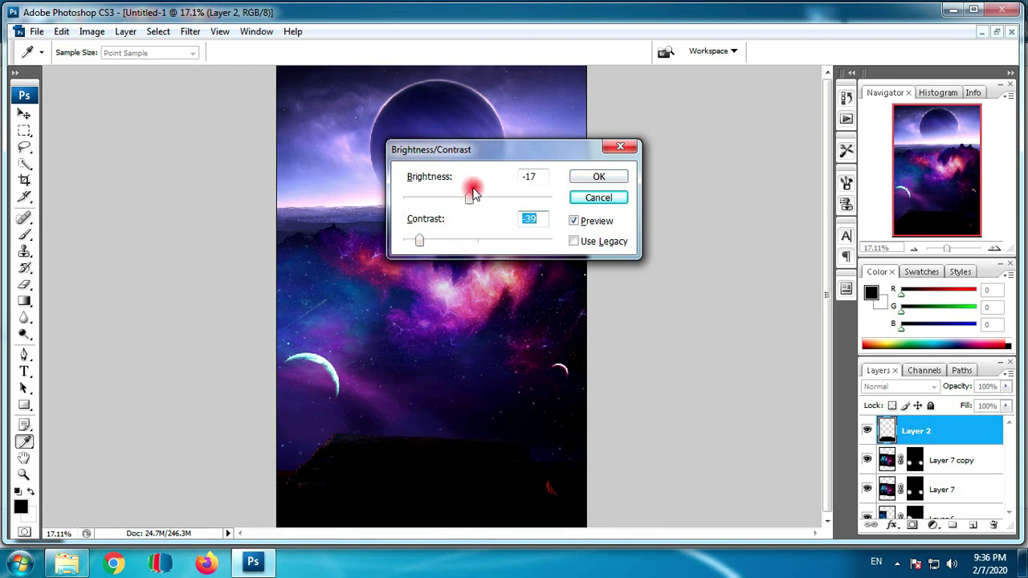
left_click_drag(473, 202, 453, 206)
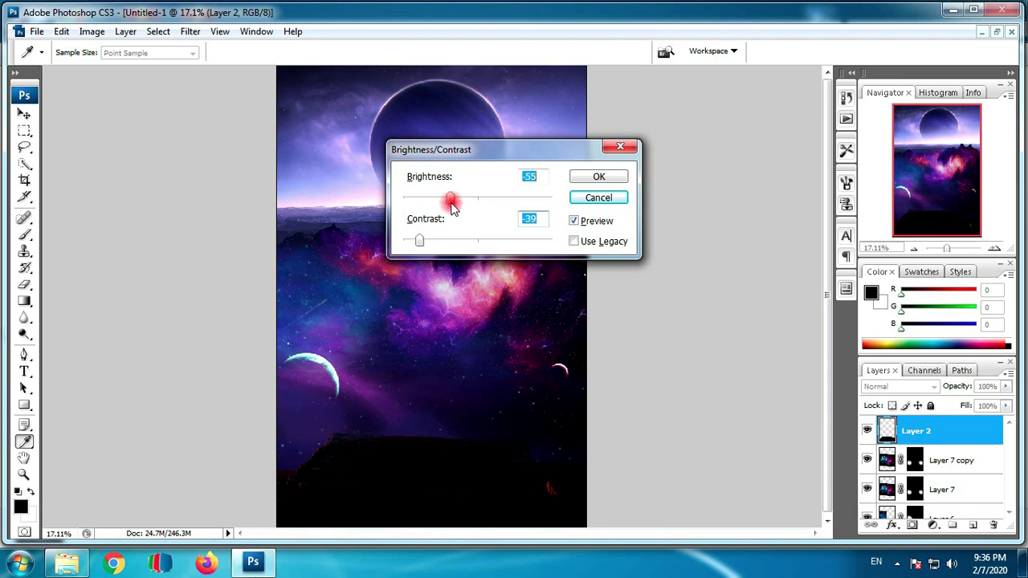
left_click(580, 177)
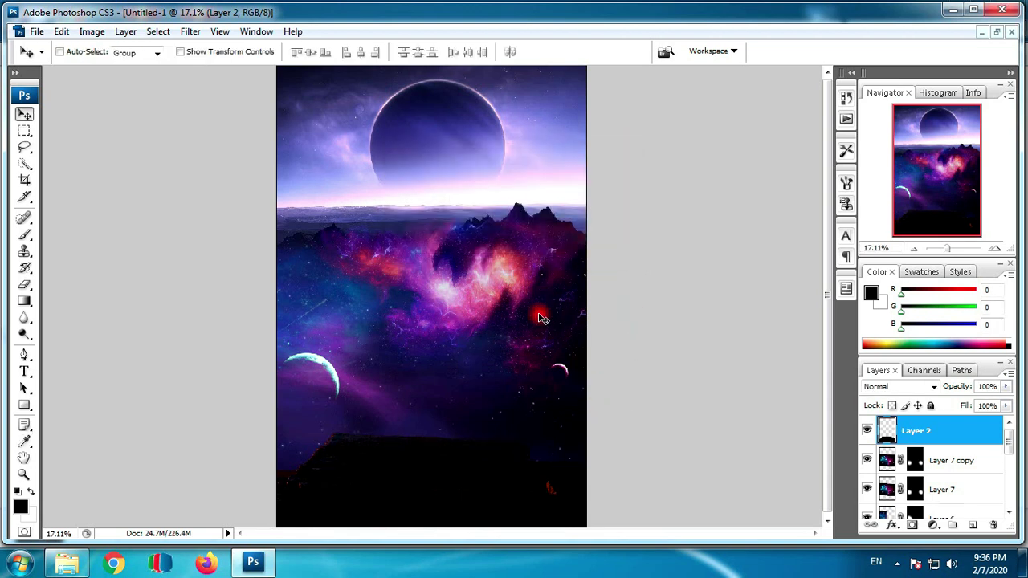
Open the pink galaxy image 43313 from the space-images folder in Photoshop
left_click(67, 562)
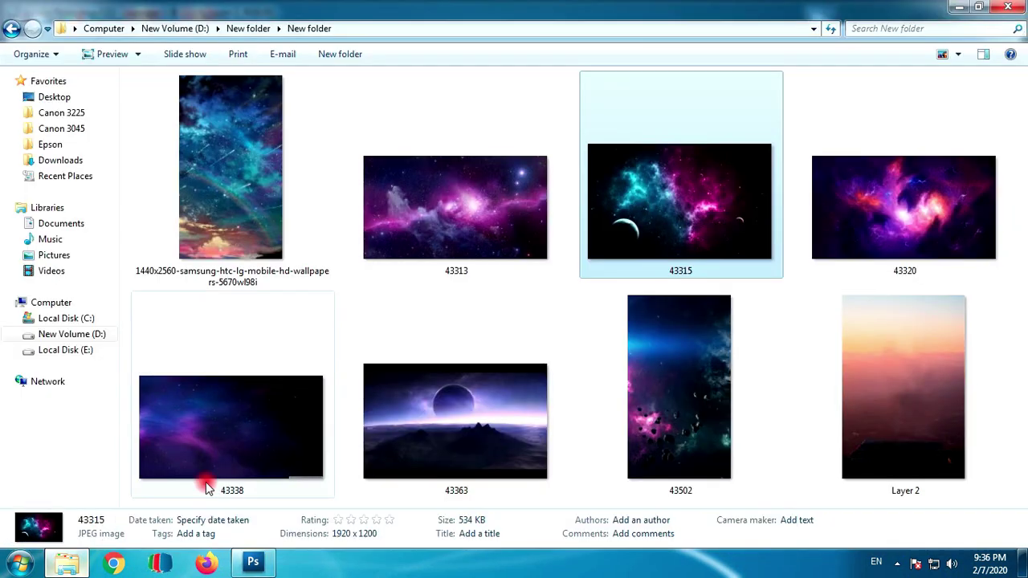
left_click(494, 205)
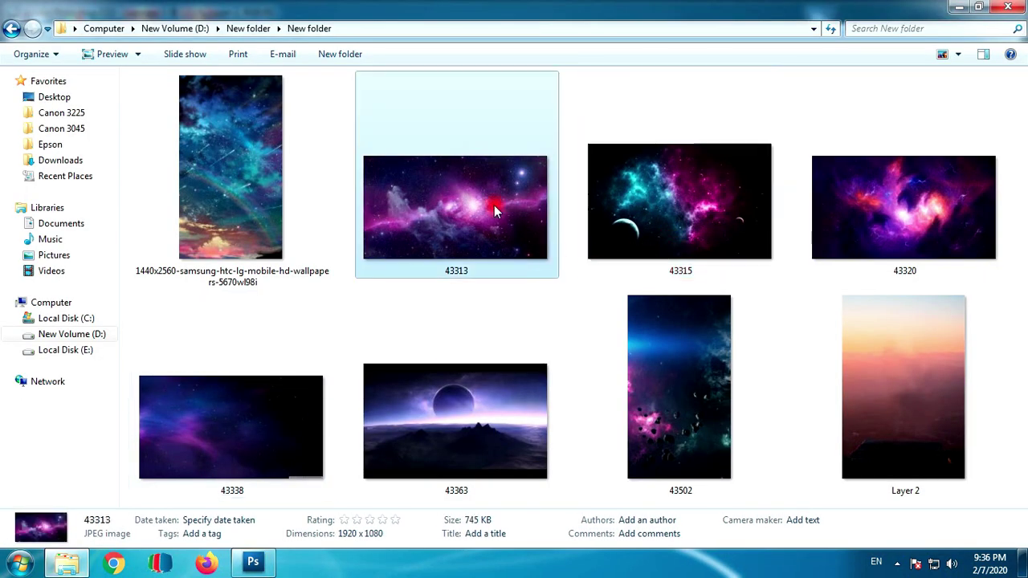
mouse_move(513, 216)
left_mouse_down()
mouse_move(261, 560)
mouse_move(464, 281)
left_mouse_up()
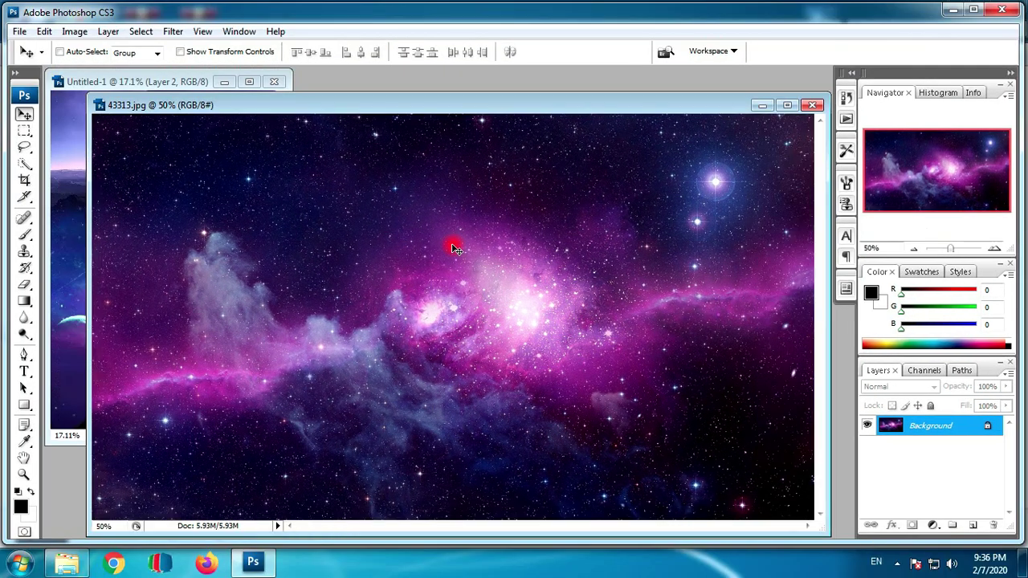
Copy the galaxy into the poster as a new layer, close 43313.jpg, and move it toward the top
left_click(71, 177)
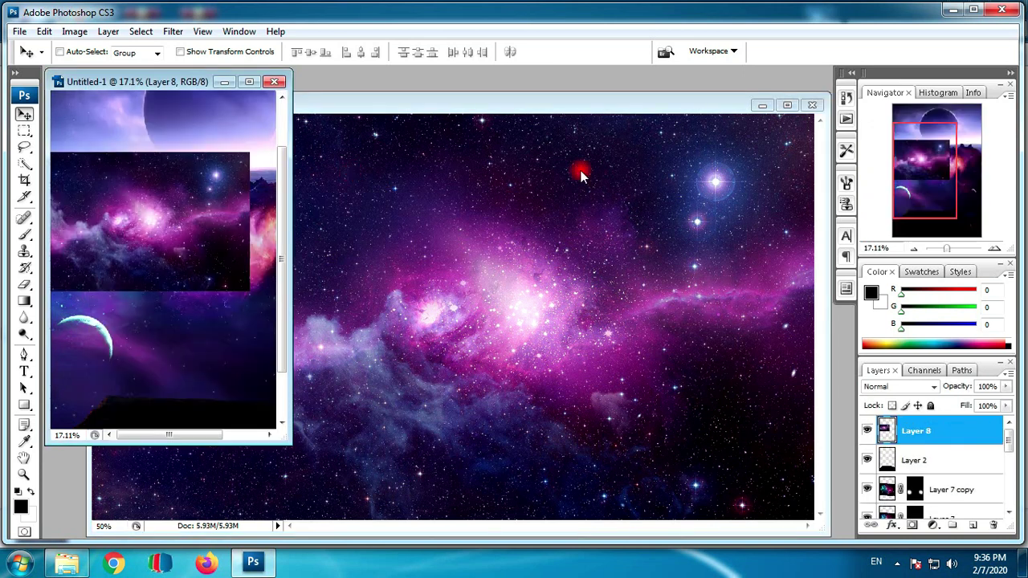
left_click(809, 106)
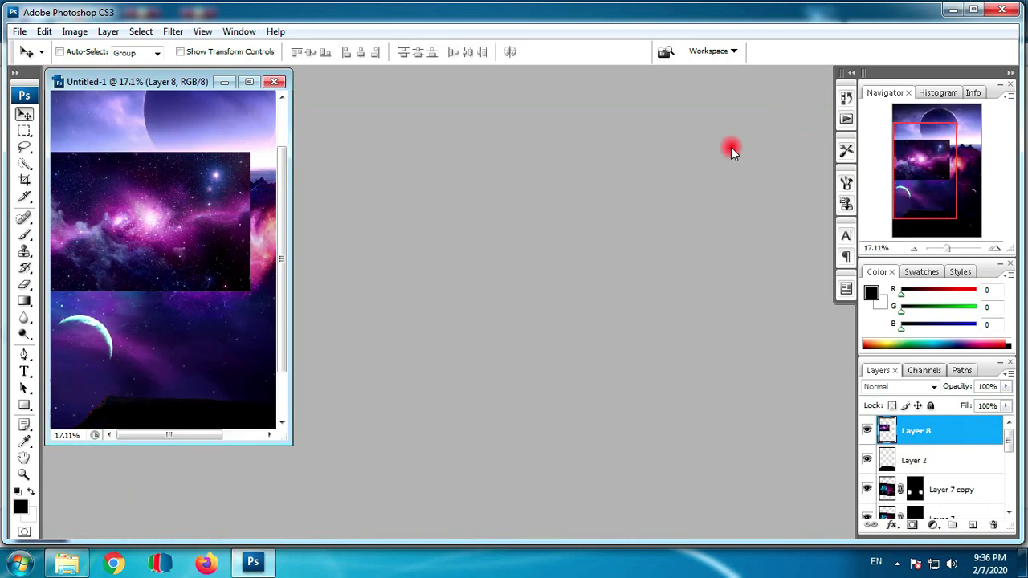
left_click(250, 90)
left_click_drag(426, 236, 523, 247)
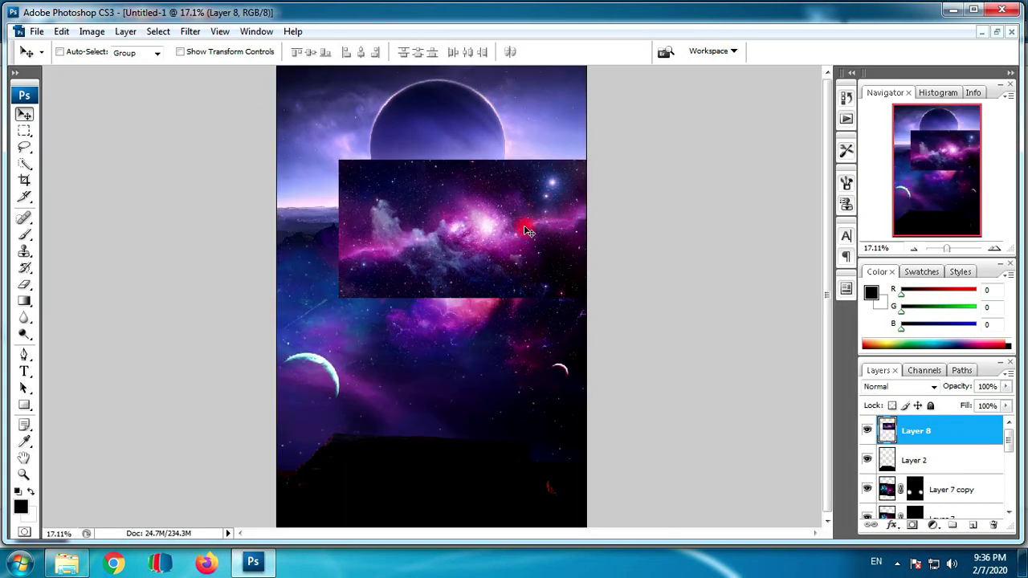
key("f")
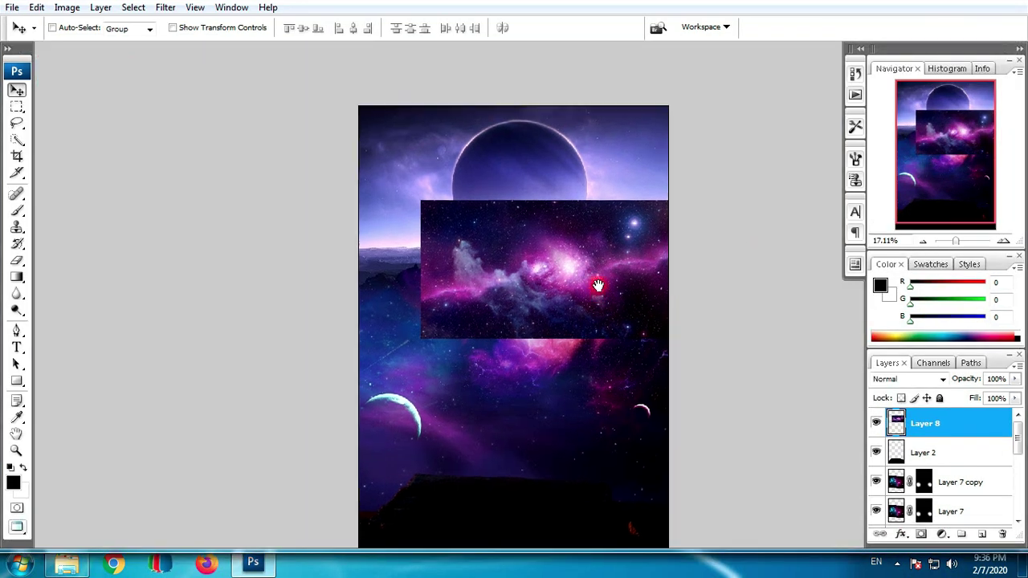
left_click_drag(544, 305, 515, 231)
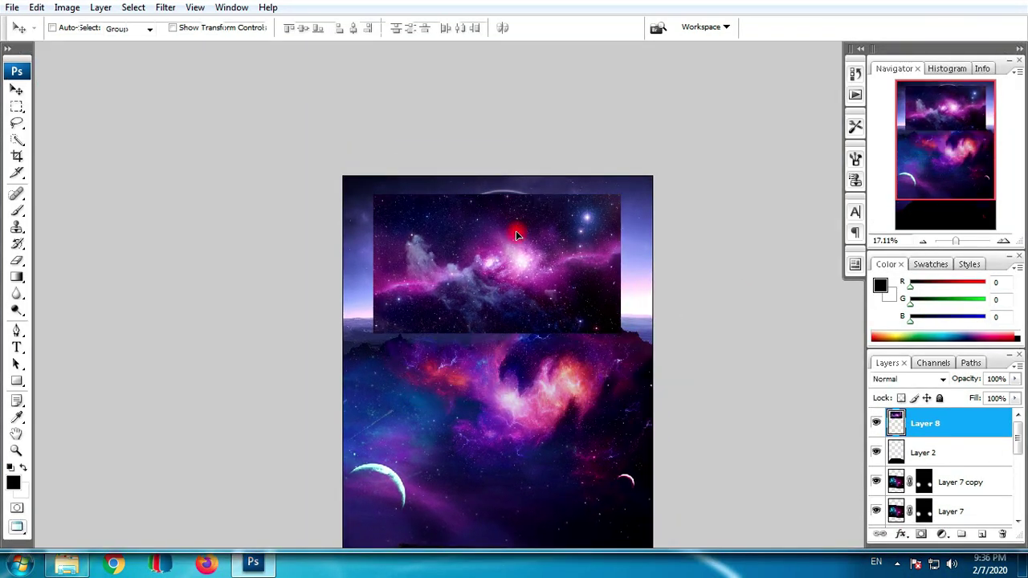
Scale the galaxy layer to 132% and align it to the canvas's top edge
key("ctrl+t")
left_click_drag(620, 195, 672, 181)
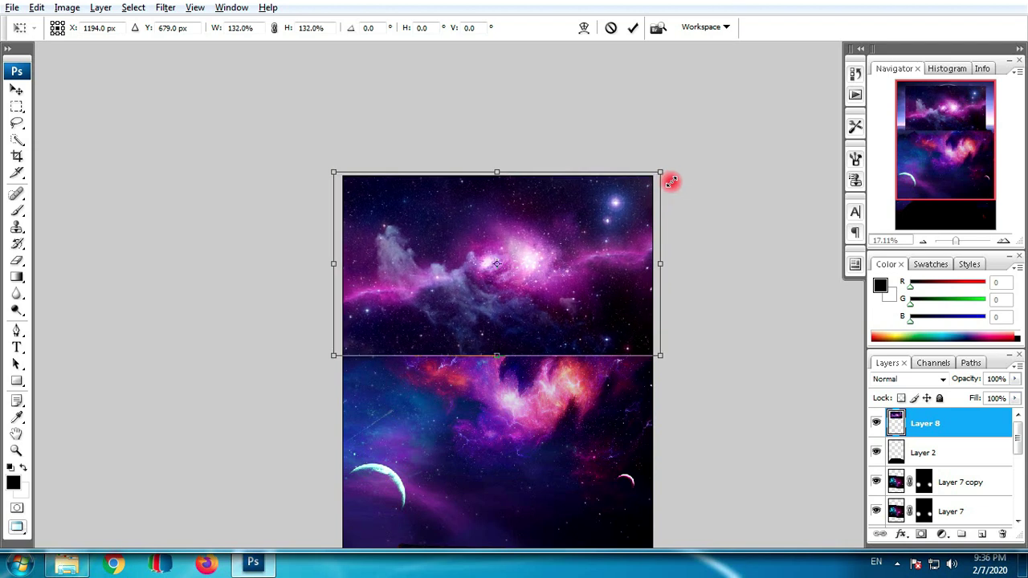
left_click_drag(624, 272, 628, 261)
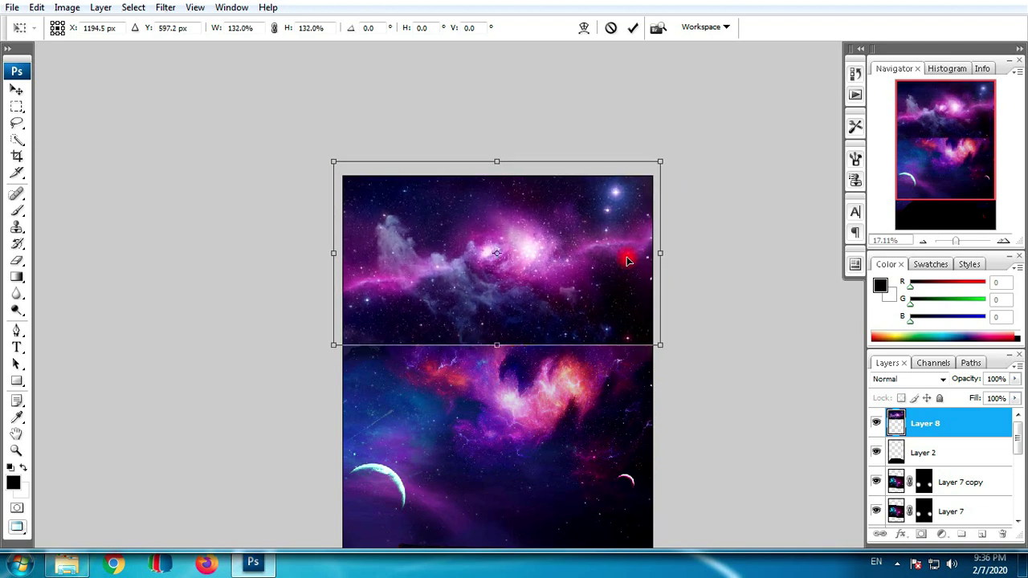
key("Return")
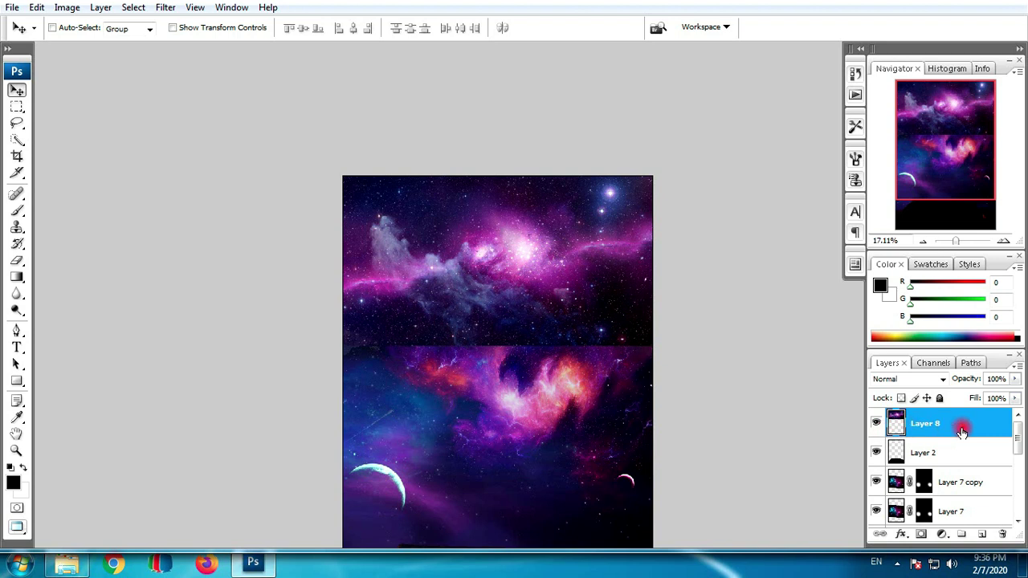
Move Layer 8 just below Layer 3 and set its blend mode to Lighten
left_click_drag(968, 437, 969, 490)
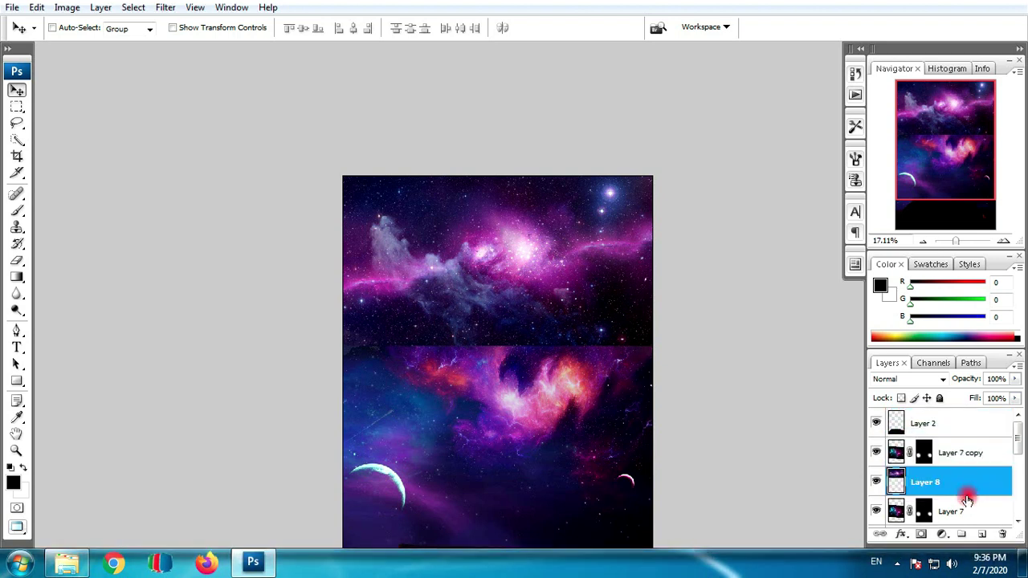
left_click_drag(964, 444, 959, 493)
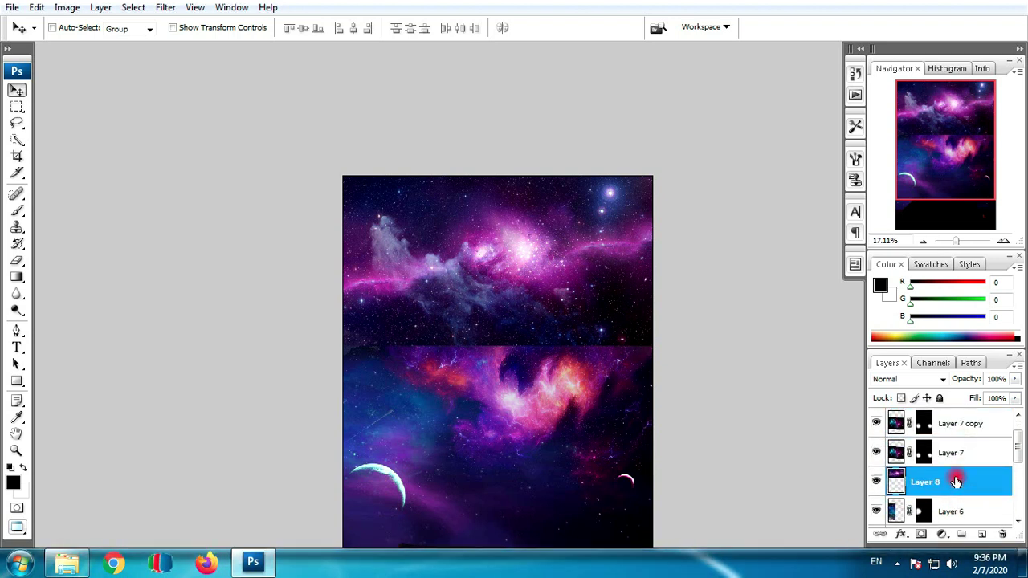
left_click_drag(953, 426, 952, 486)
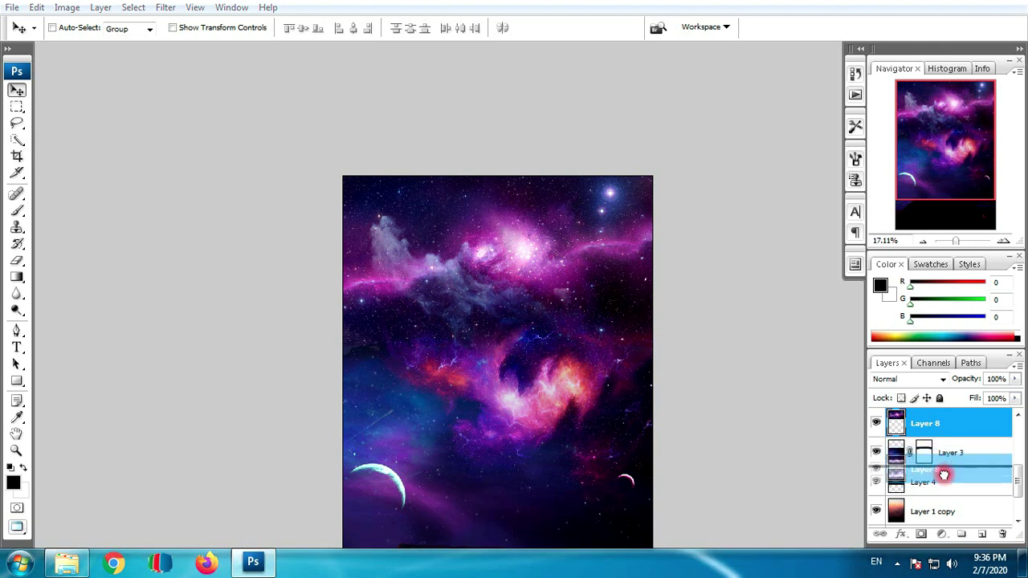
left_click_drag(950, 430, 938, 472)
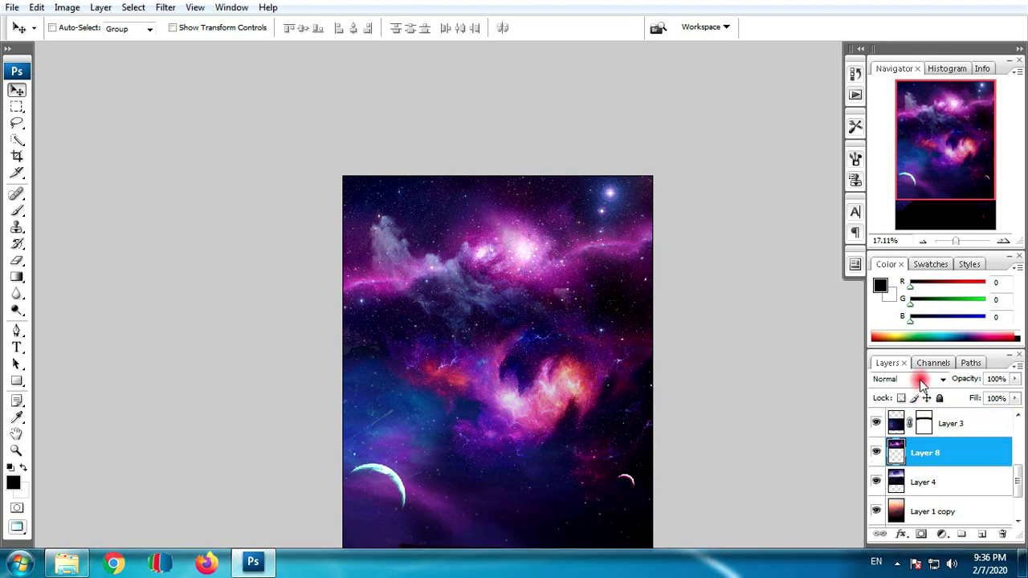
left_click(921, 383)
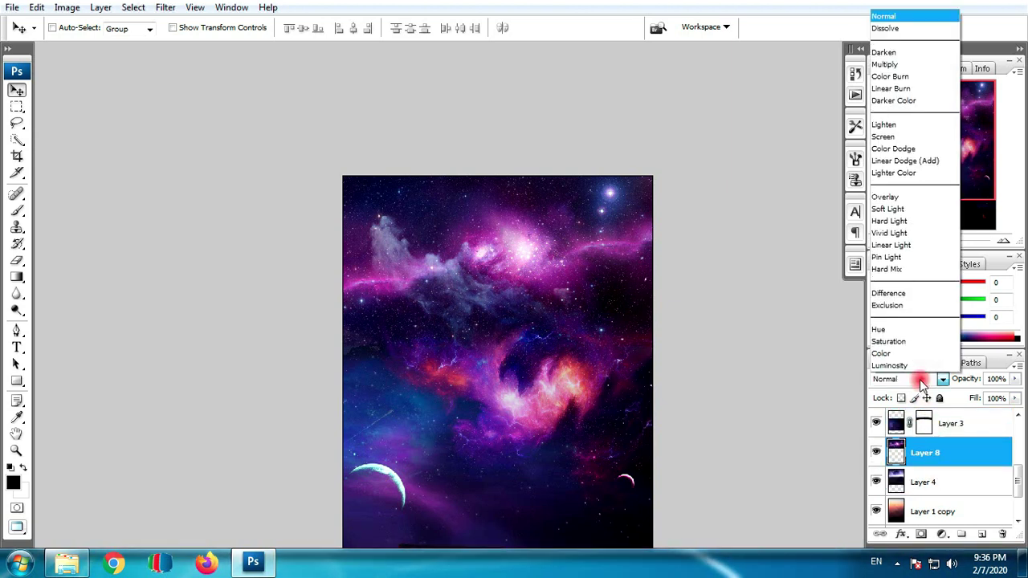
left_click(907, 126)
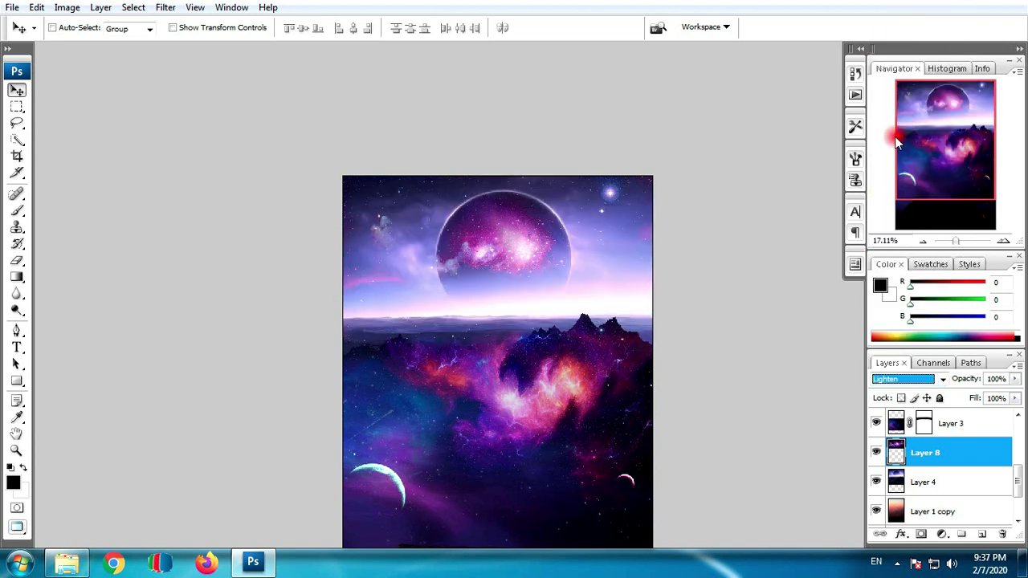
Set Layer 5 to Exclusion blending at 100% opacity
key("alt+bracketright")
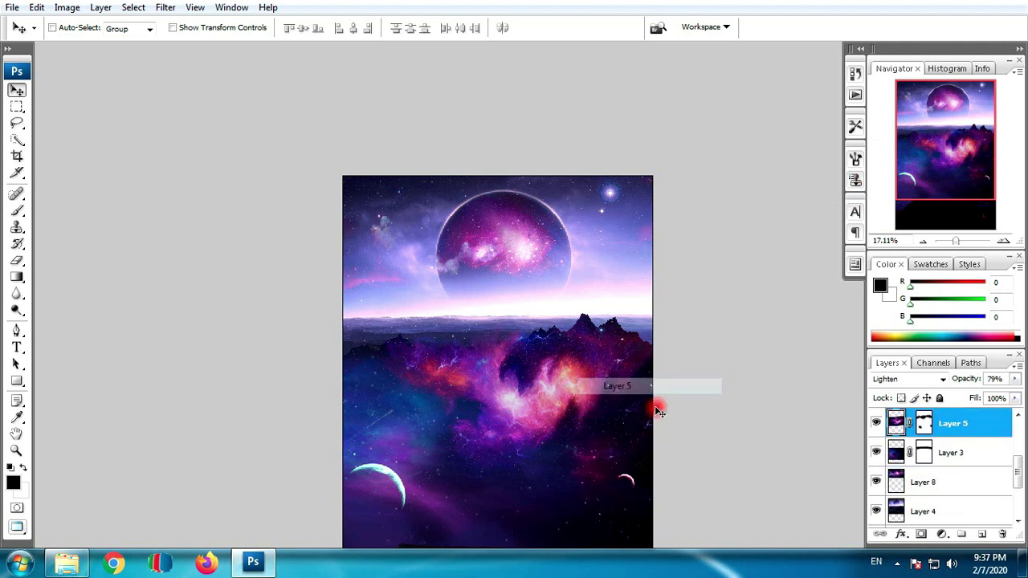
left_click_drag(656, 411, 883, 419)
left_click(877, 423)
left_click(876, 424)
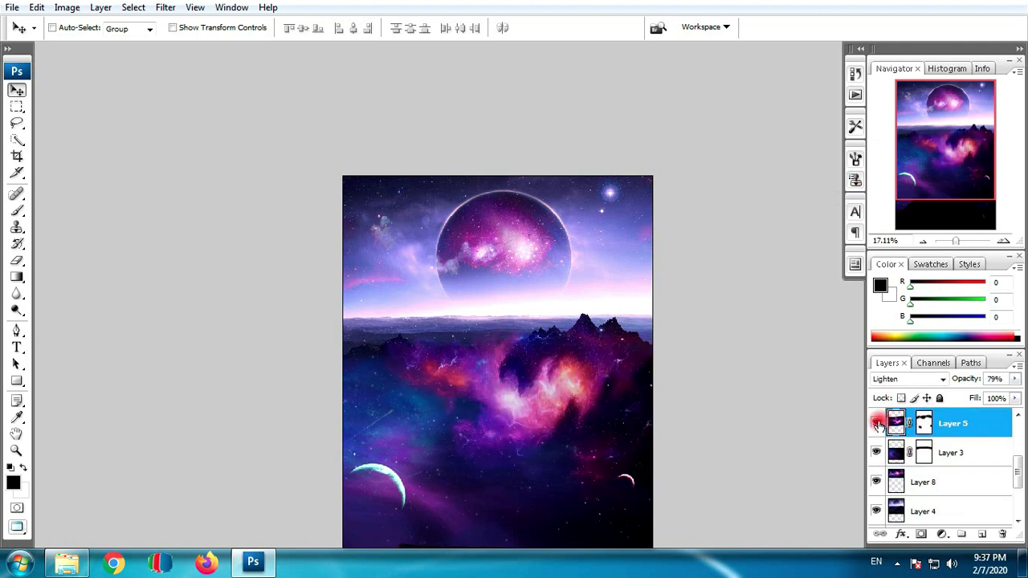
left_click(907, 378)
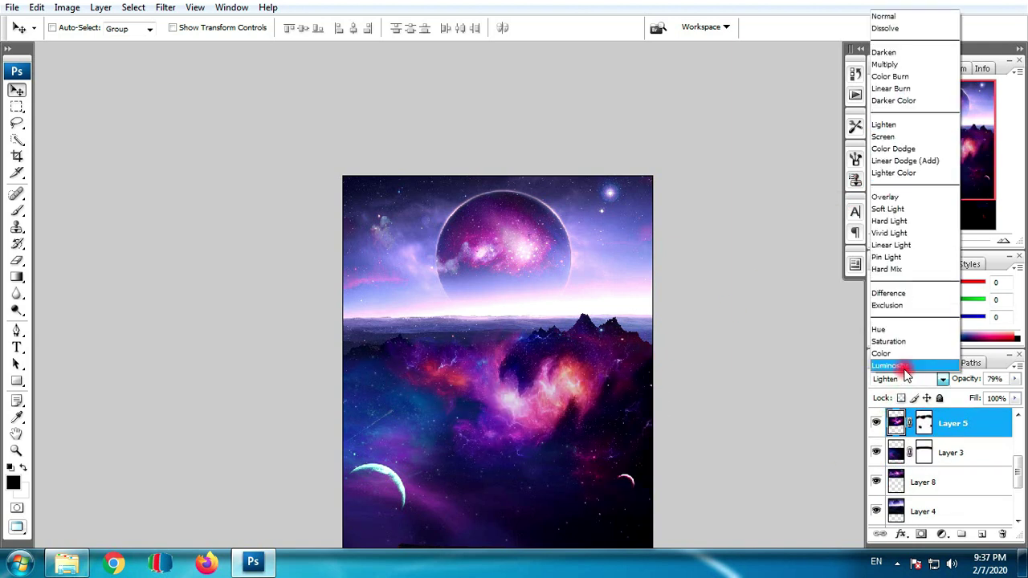
left_click(905, 306)
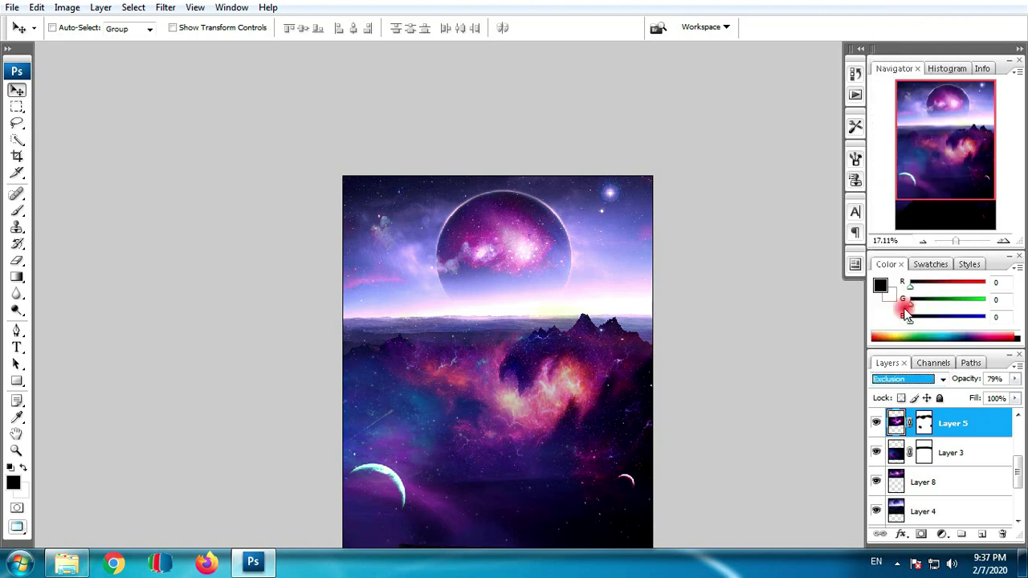
left_click(907, 378)
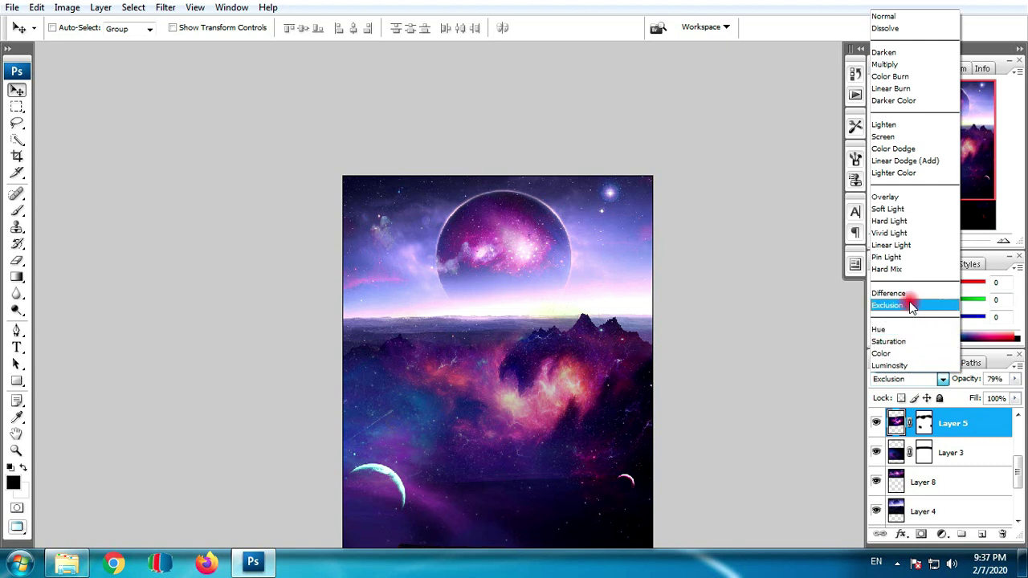
left_click(905, 305)
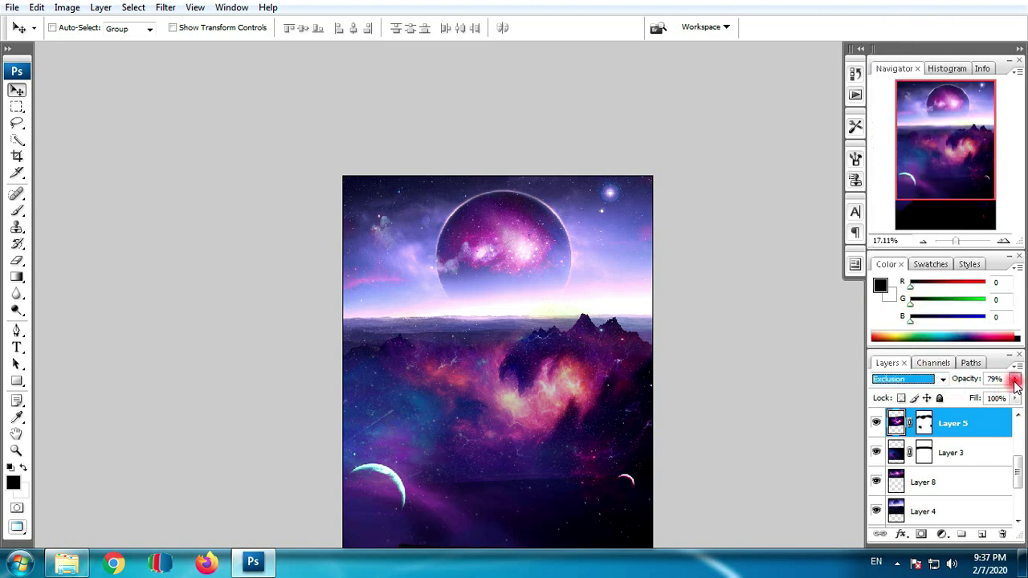
left_click_drag(1015, 381, 1018, 394)
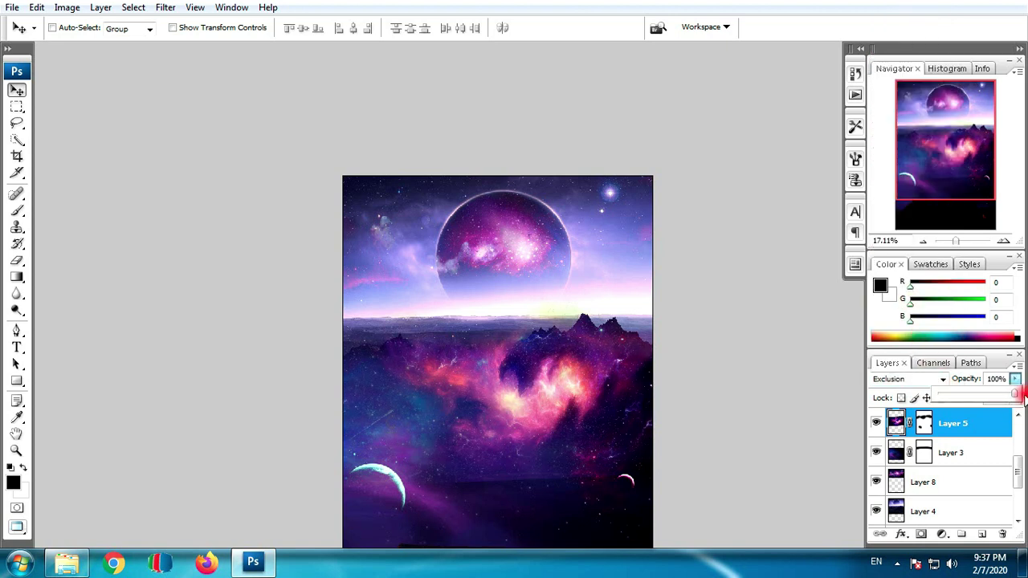
left_click(993, 418)
Select Layer 8 and shift the nebula inside the planet slightly to the right
scroll(920, 434, "up", 1)
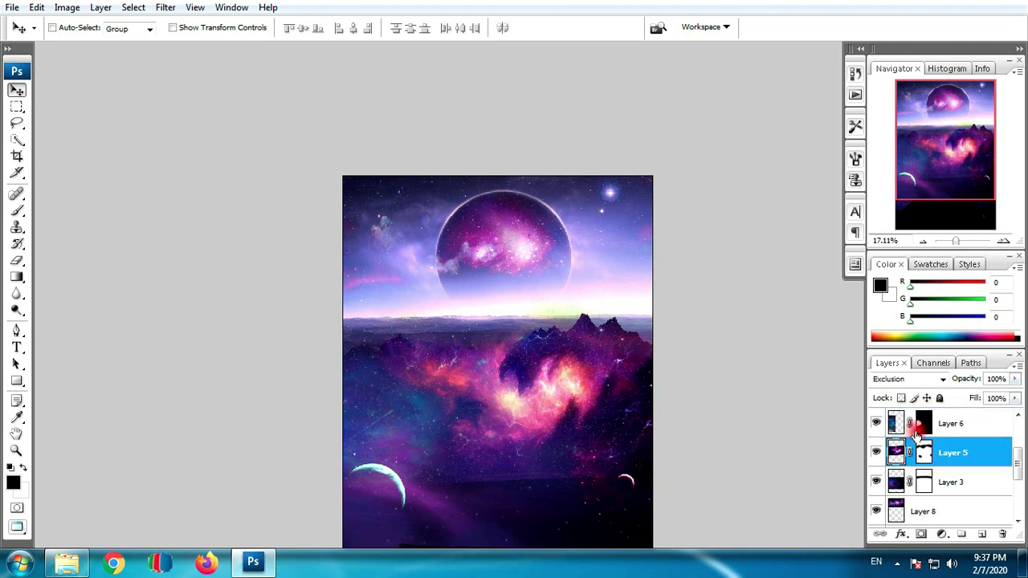
right_click(512, 234)
left_click(520, 239)
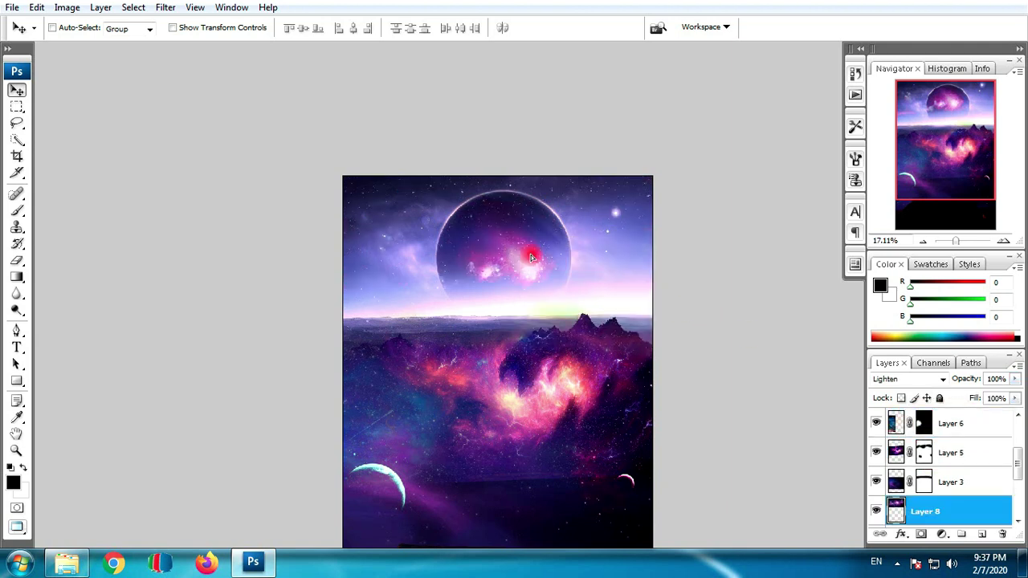
left_click_drag(520, 240, 567, 249)
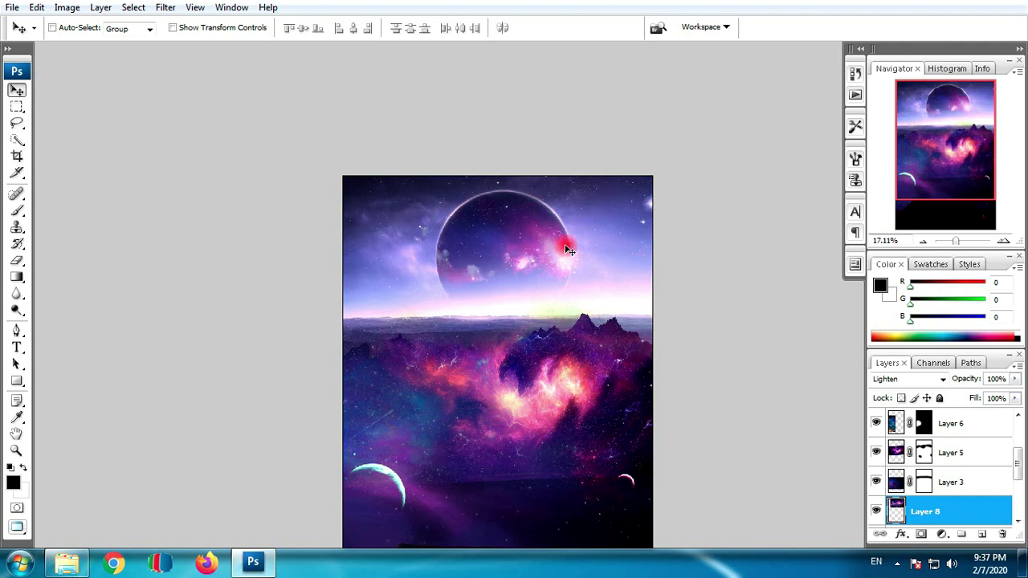
key("ctrl+r")
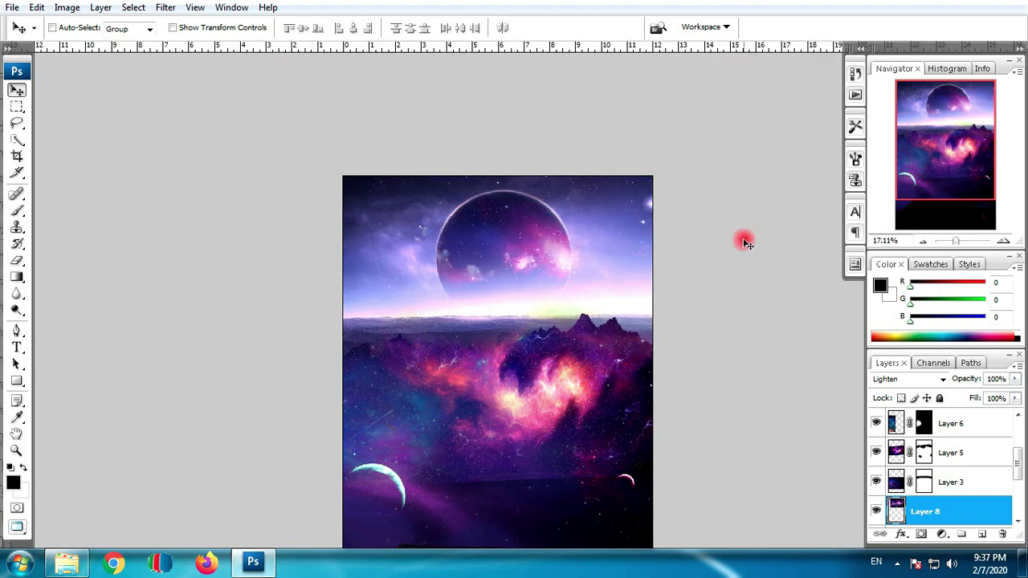
Free-transform the planet layer and reposition it with its glow over the horizon
key("ctrl+r")
key("ctrl+t")
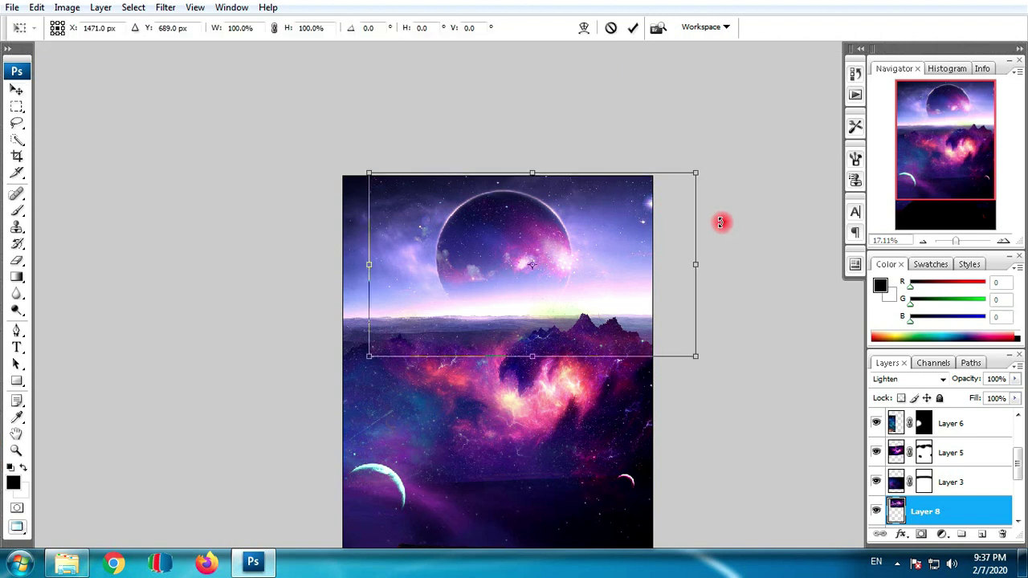
left_click_drag(697, 174, 709, 166)
left_click_drag(672, 244, 651, 251)
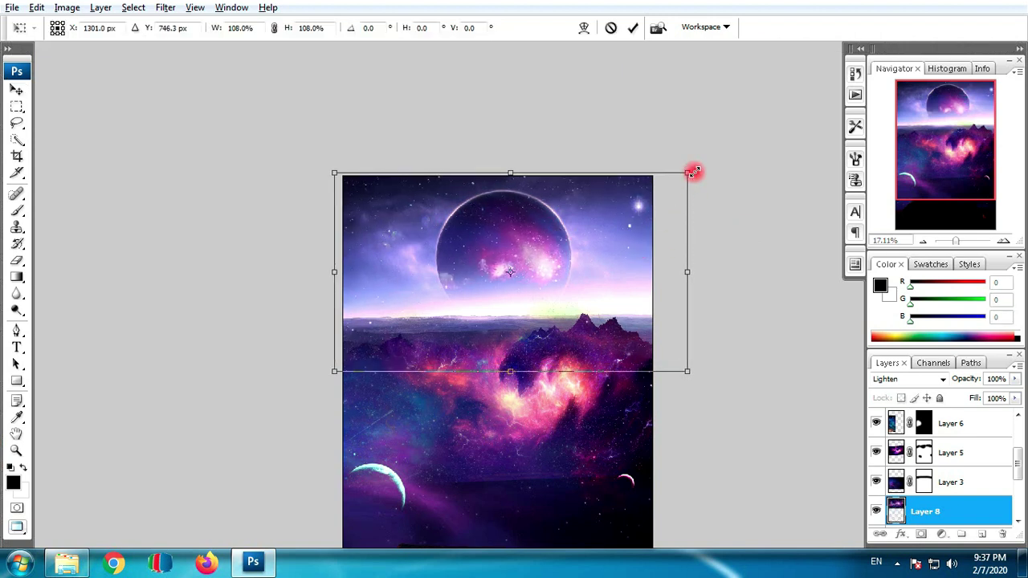
mouse_move(692, 172)
left_mouse_down()
mouse_move(730, 172)
mouse_move(705, 192)
left_mouse_up()
left_click_drag(659, 248, 640, 238)
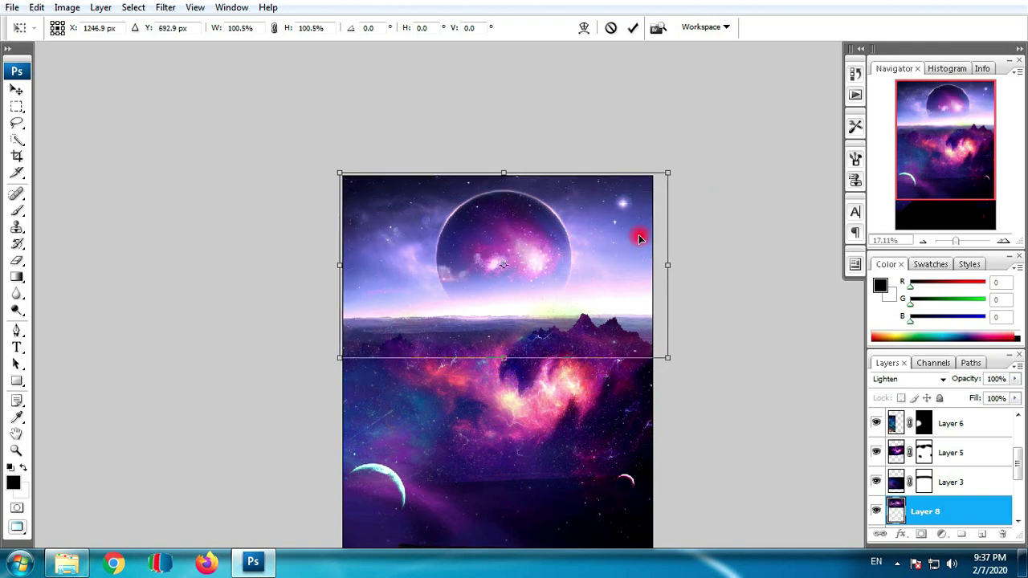
key("Return")
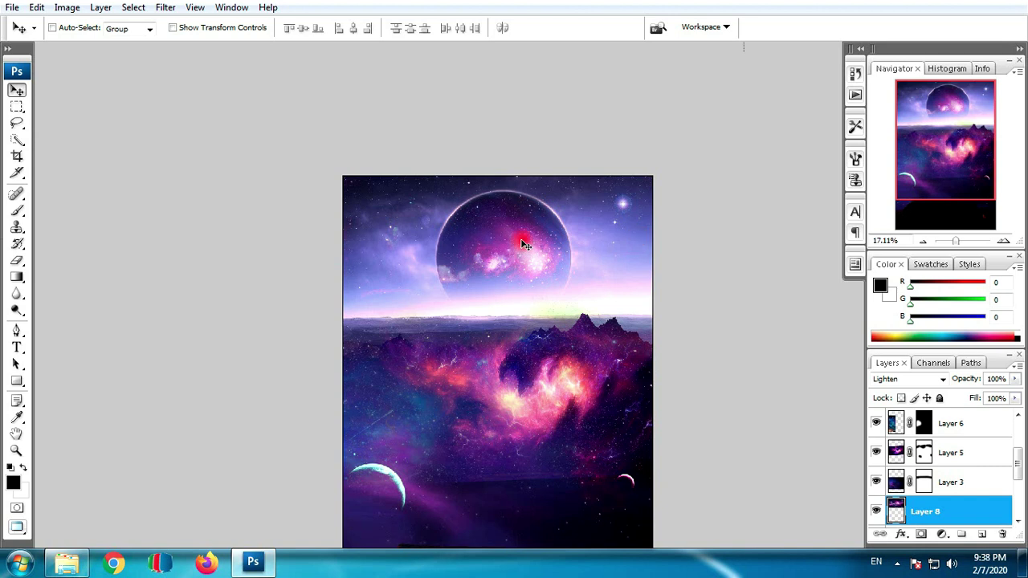
mouse_move(640, 238)
left_mouse_down()
mouse_move(513, 255)
mouse_move(502, 241)
left_mouse_up()
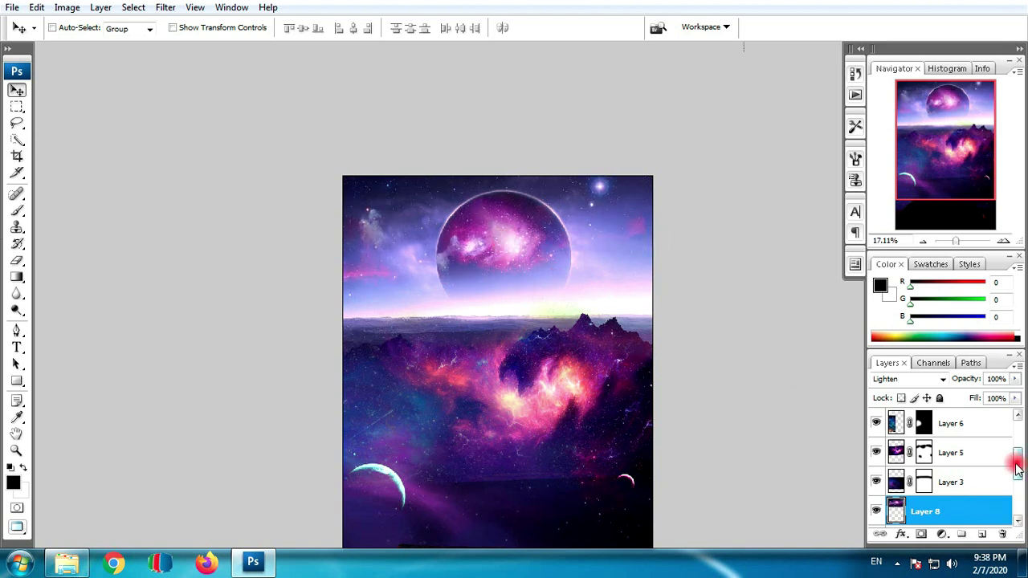
Fade Layer 8 to 64% opacity
mouse_move(1018, 466)
left_mouse_down()
mouse_move(1018, 496)
mouse_move(1017, 466)
left_mouse_up()
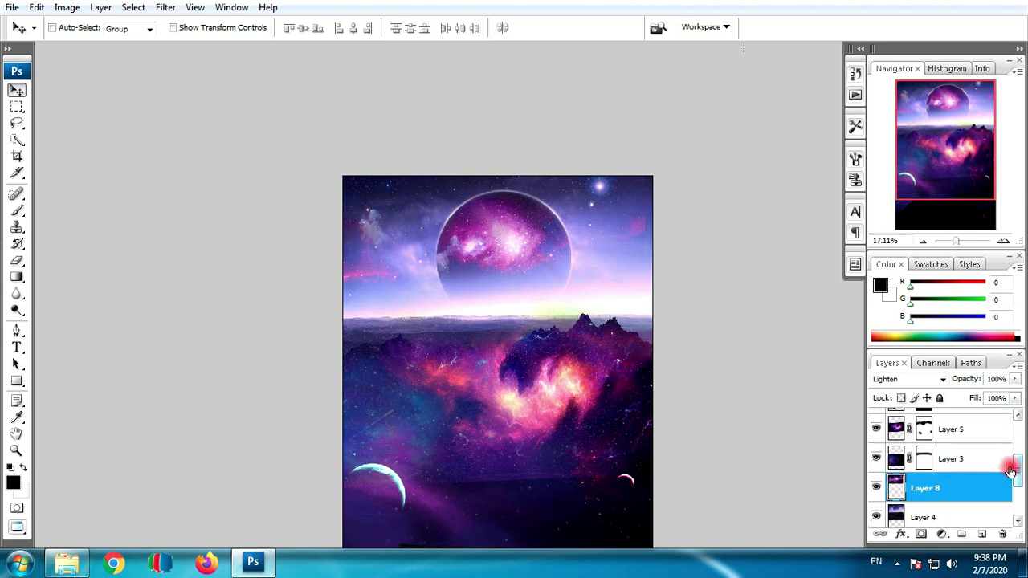
left_click(1014, 380)
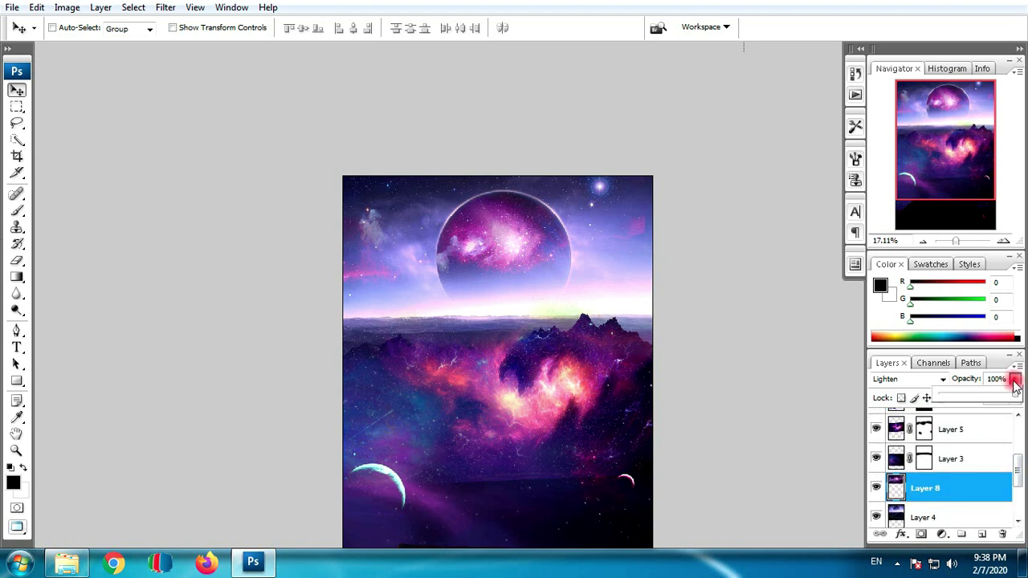
left_click_drag(1002, 393, 988, 399)
left_click_drag(959, 484, 552, 269)
Enlarge the planet layer to about 128% and shift it right
key("ctrl+t")
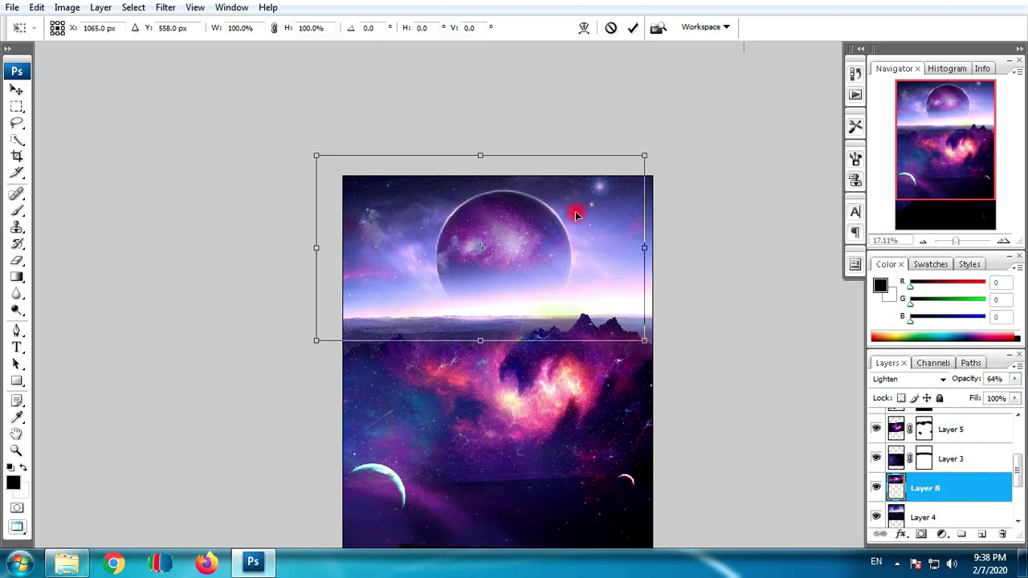
left_click_drag(604, 208, 651, 216)
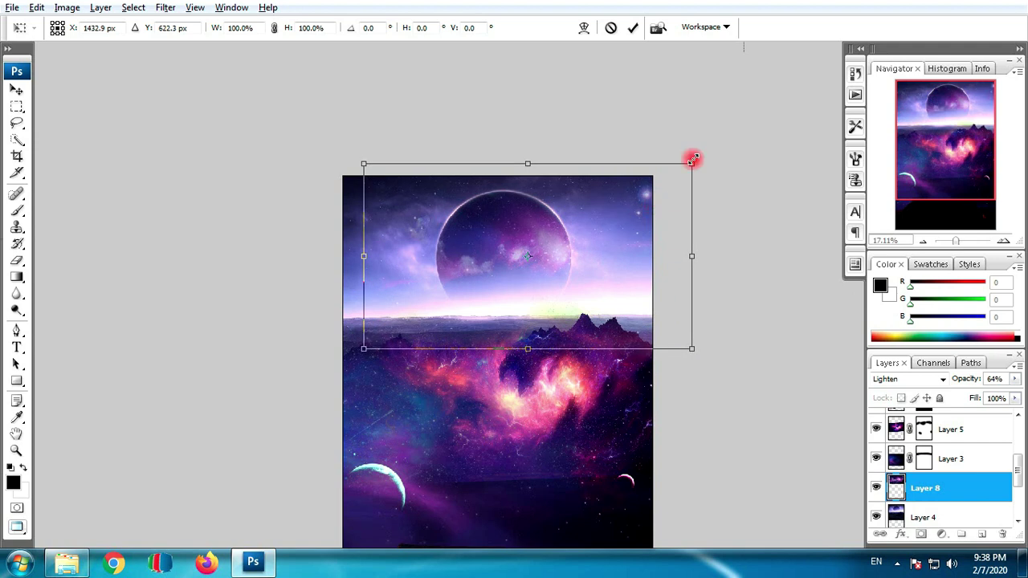
left_click_drag(696, 159, 737, 140)
left_click_drag(669, 229, 689, 231)
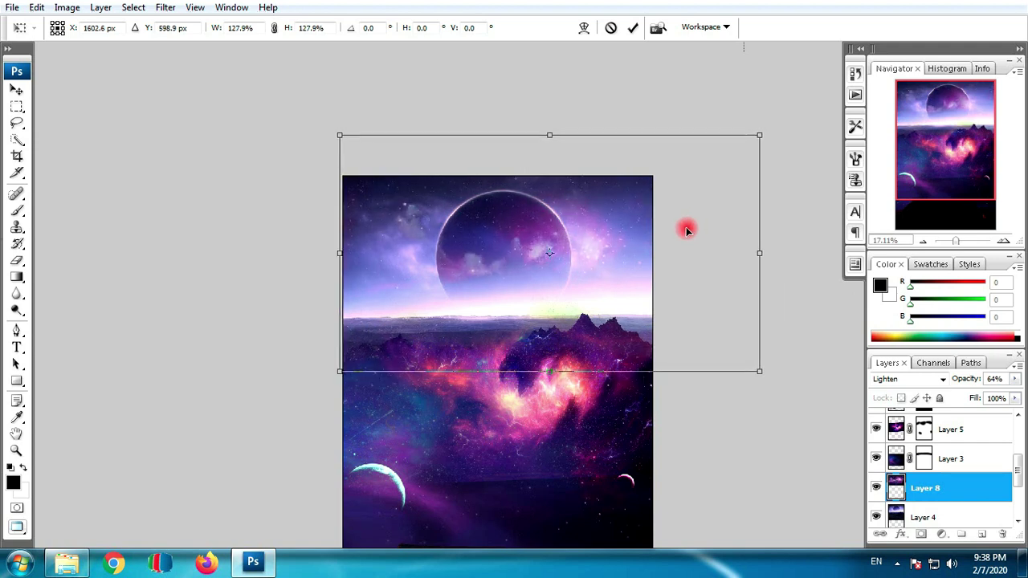
key("Return")
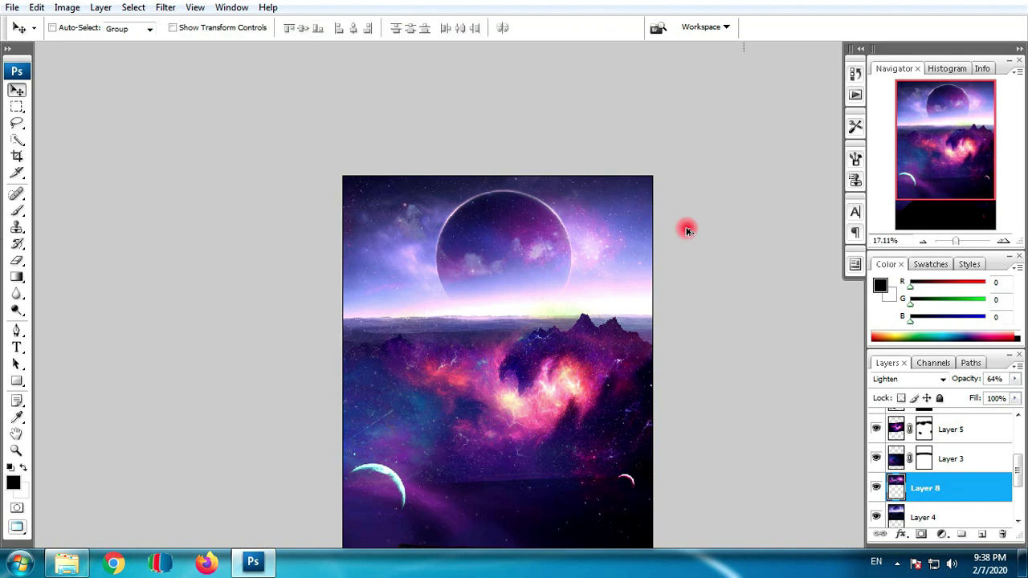
Select Layer 2 and apply a gentle Curves darkening (input 133 to output 121)
scroll(688, 231, "down", 3)
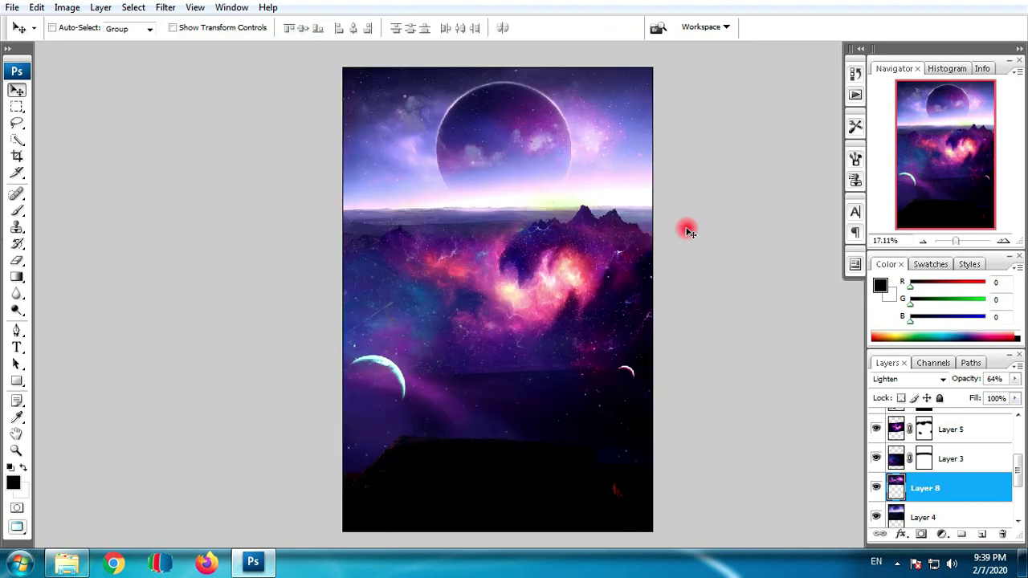
right_click(487, 472)
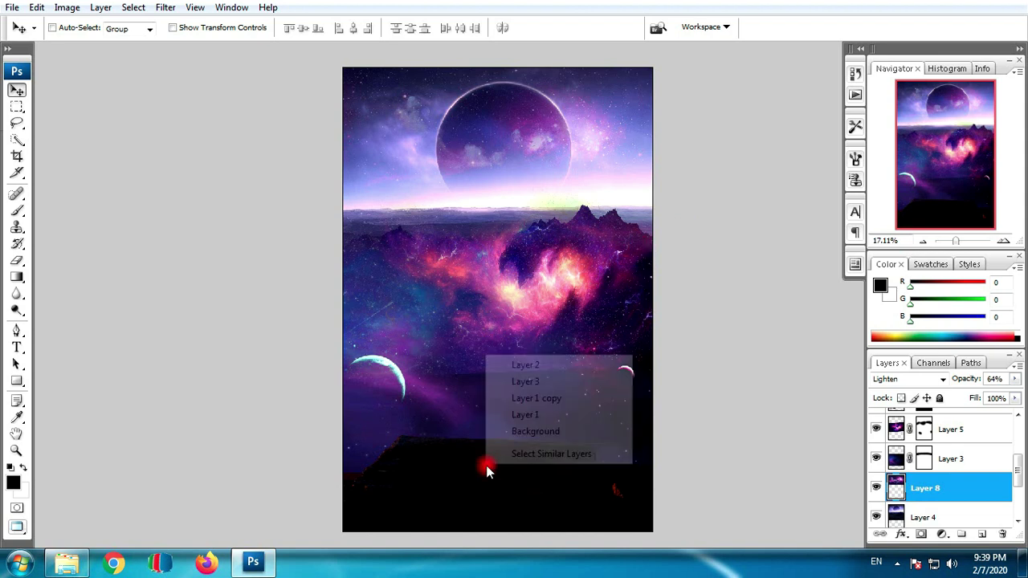
left_click(538, 366)
left_click(71, 10)
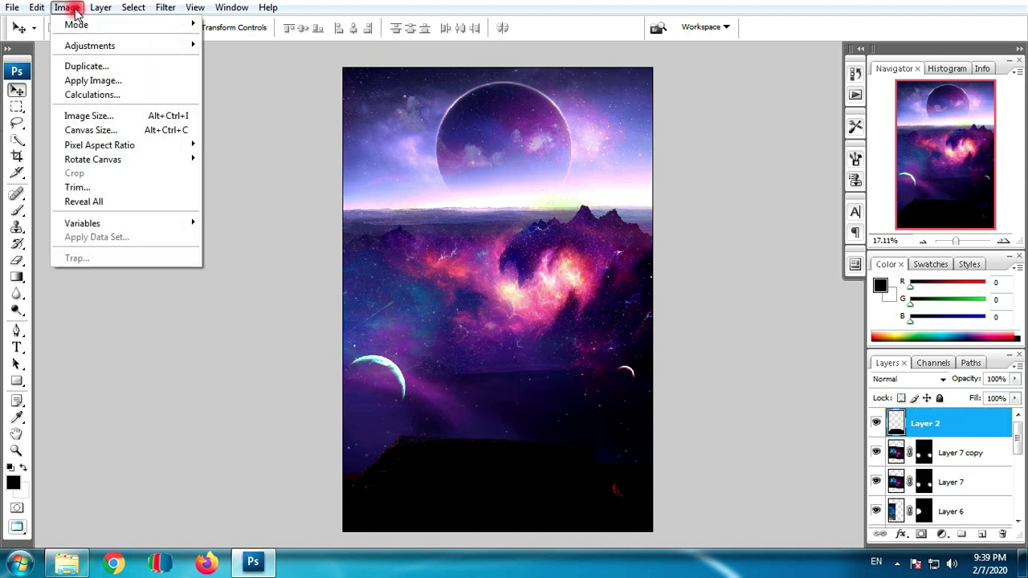
mouse_move(89, 46)
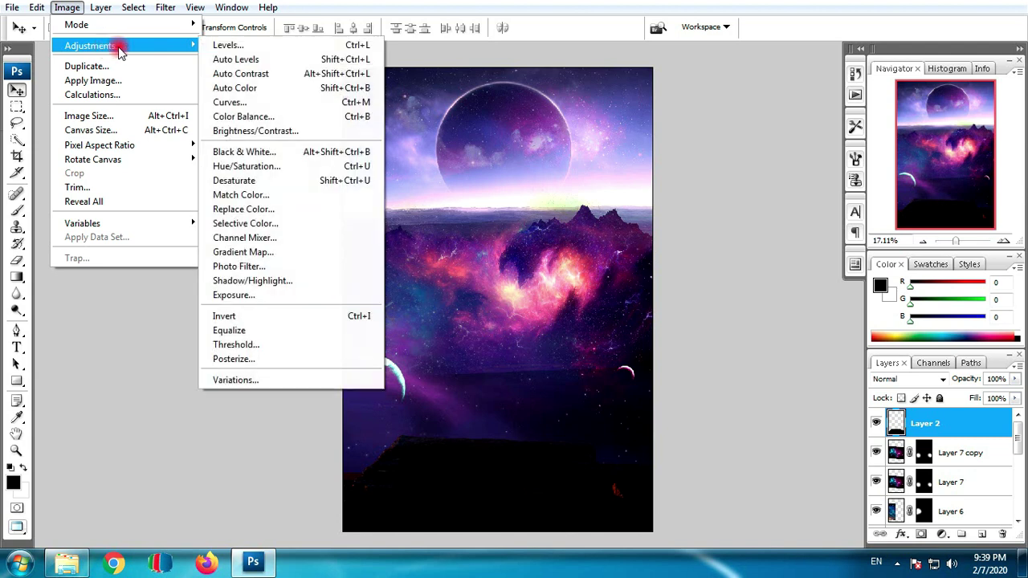
left_click(264, 102)
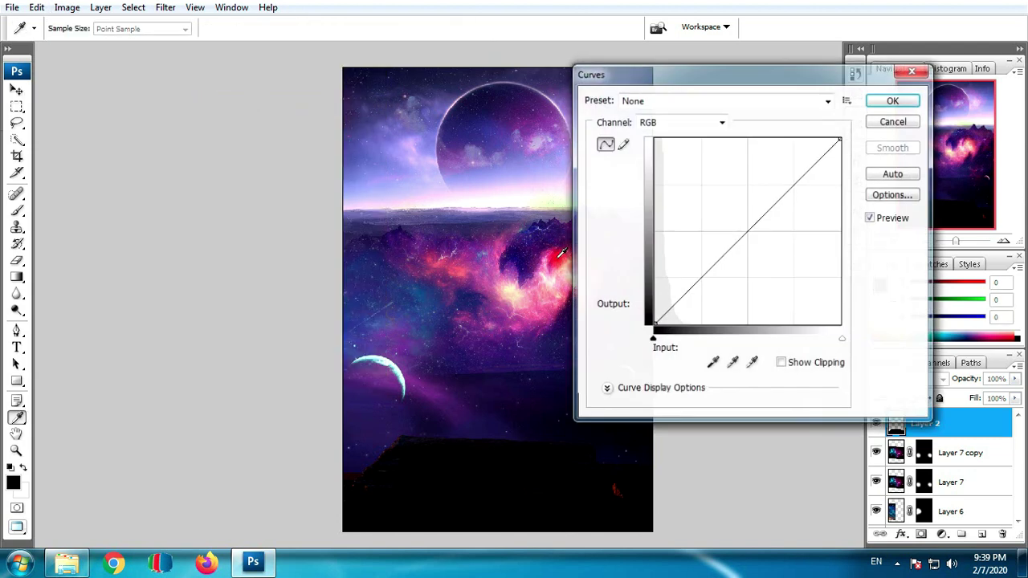
left_click_drag(738, 237, 751, 236)
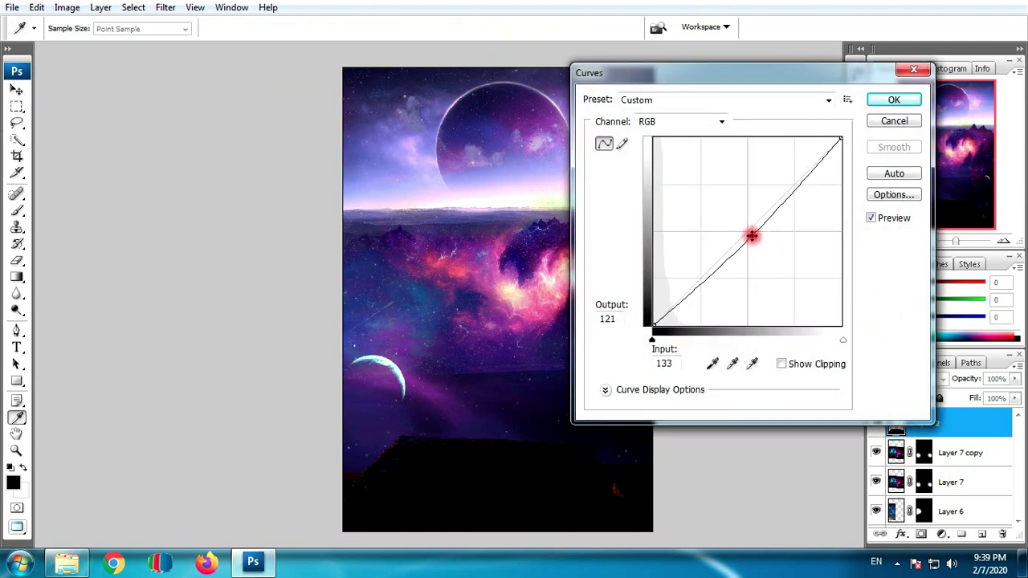
left_click(891, 100)
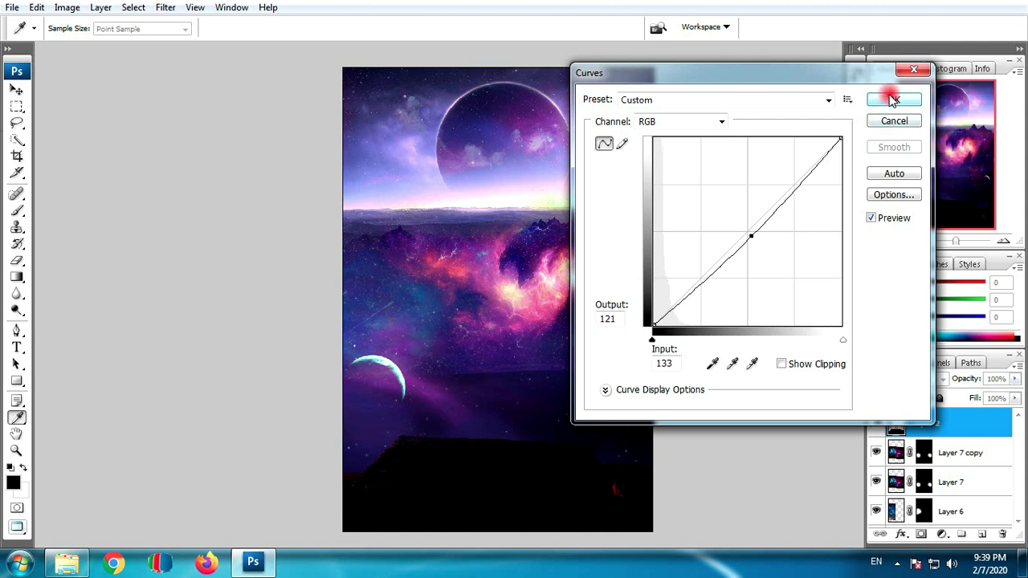
Apply a Levels adjustment with the midtone set to 0.96
left_click(70, 8)
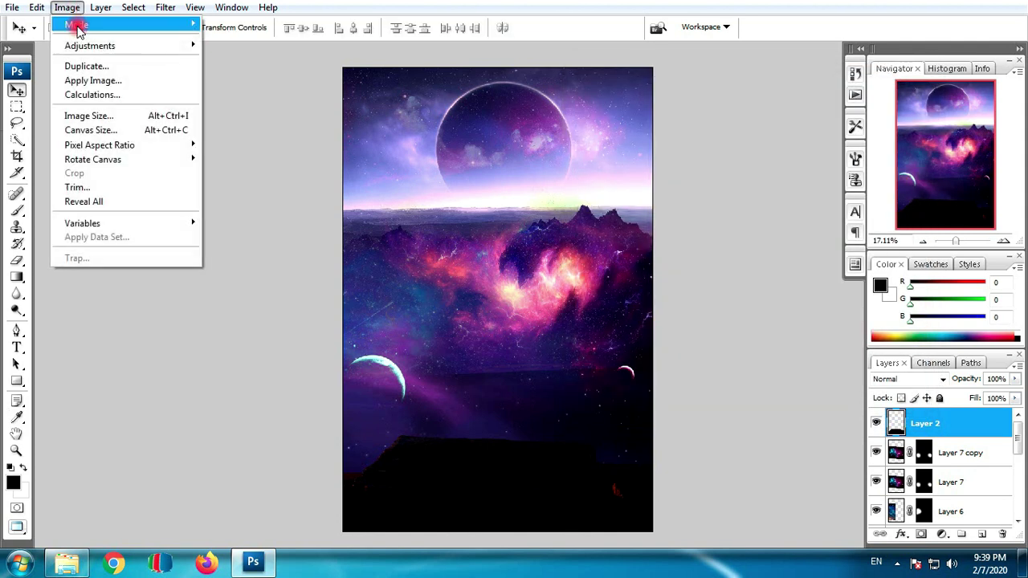
mouse_move(90, 46)
left_click(218, 41)
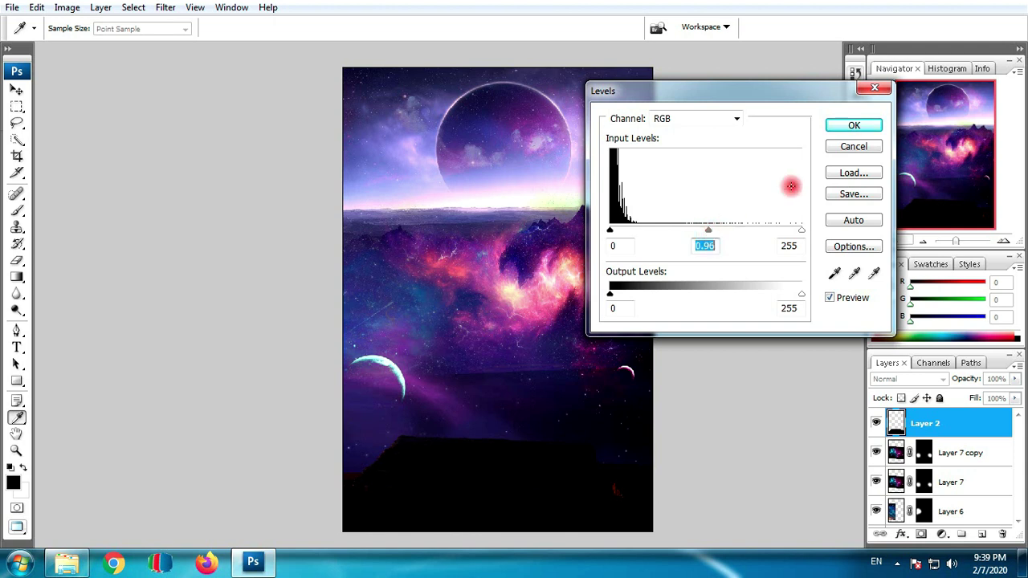
left_click(853, 125)
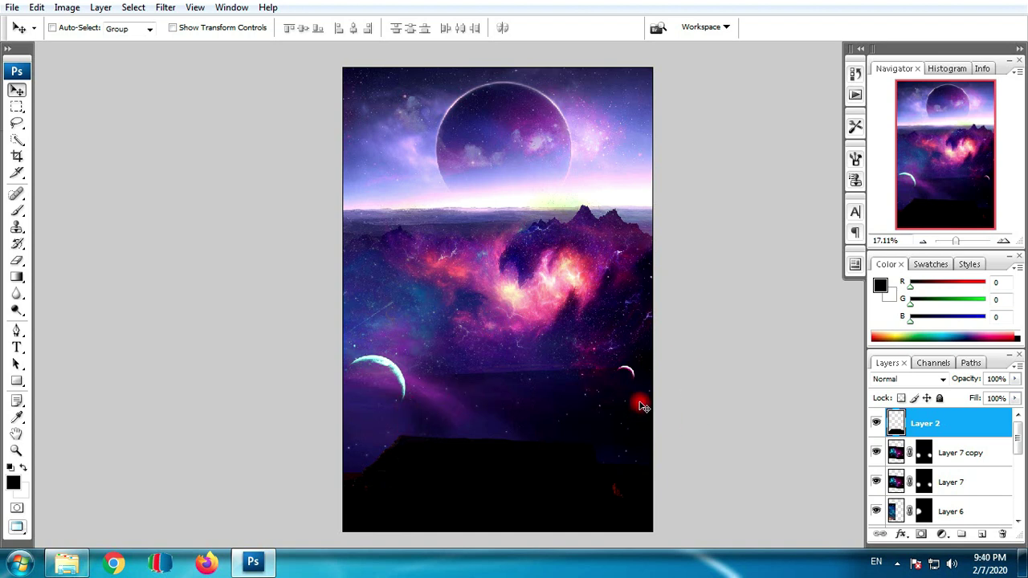
Open the asteroid-field image 43502 from the inner New folder in Photoshop
left_click(66, 562)
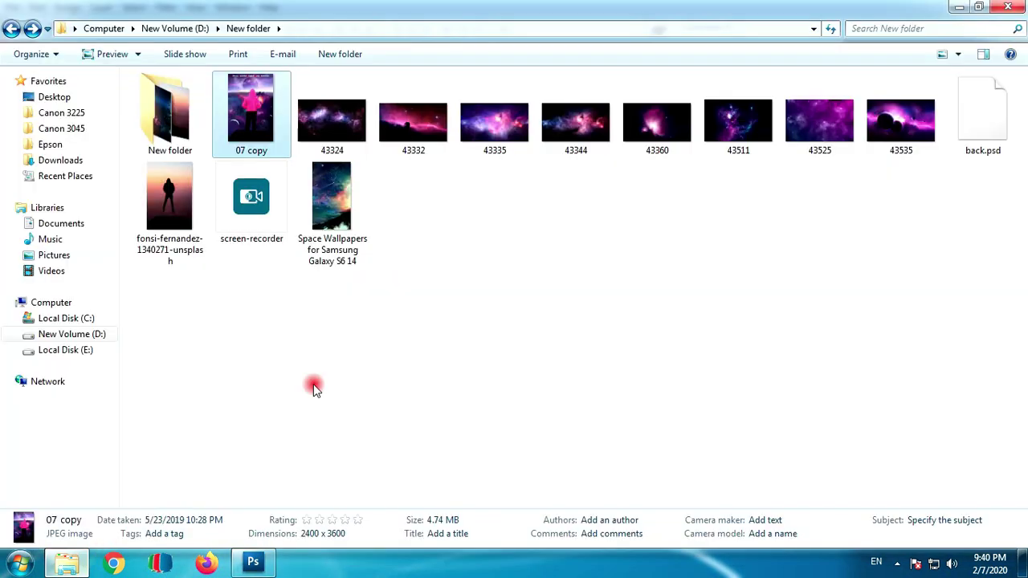
double_click(191, 106)
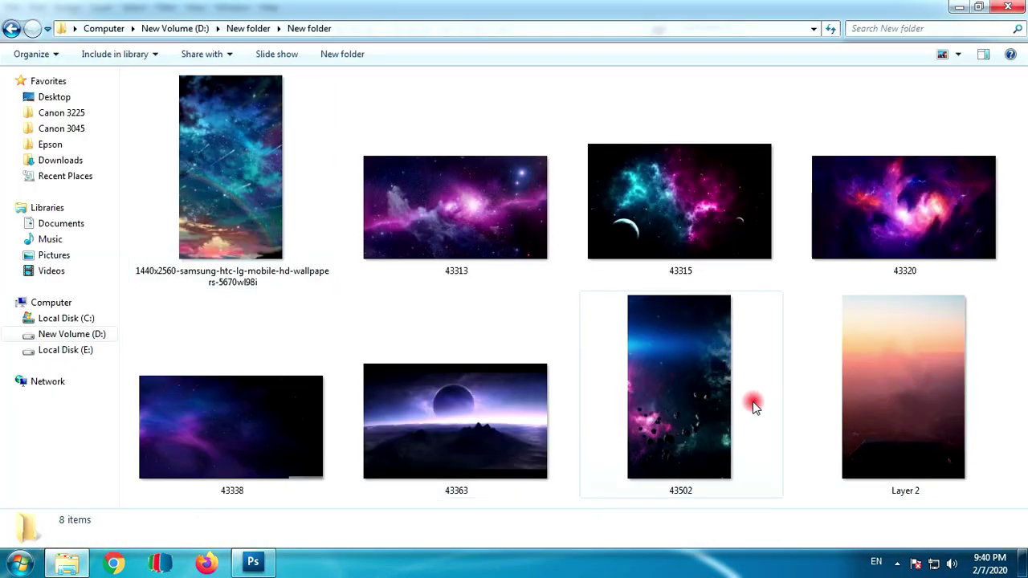
left_click_drag(753, 401, 573, 470)
mouse_move(643, 417)
left_mouse_down()
mouse_move(269, 569)
mouse_move(431, 390)
left_mouse_up()
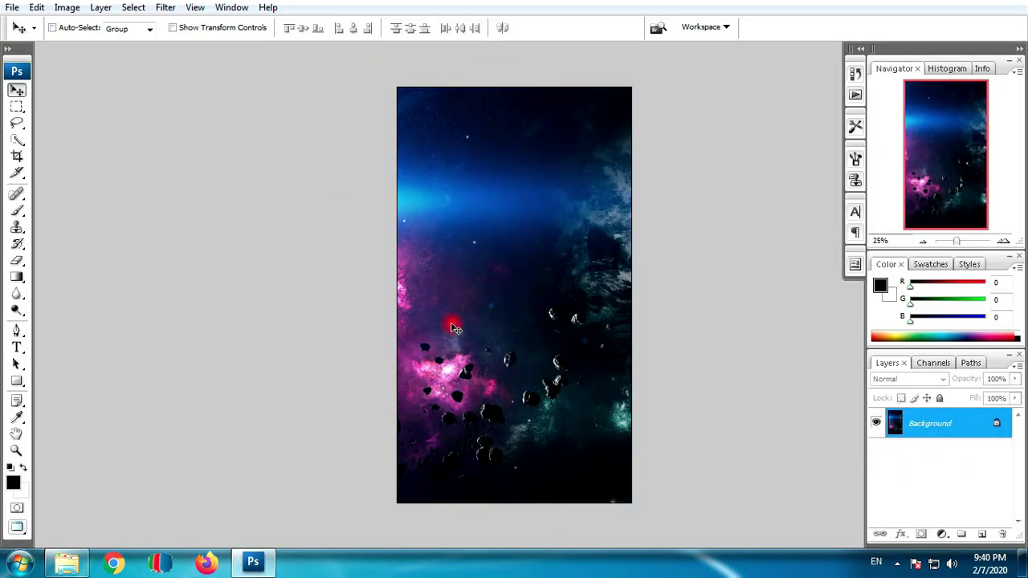
Copy the asteroid image into the poster as Layer 9, close 43502, and center it
key("f")
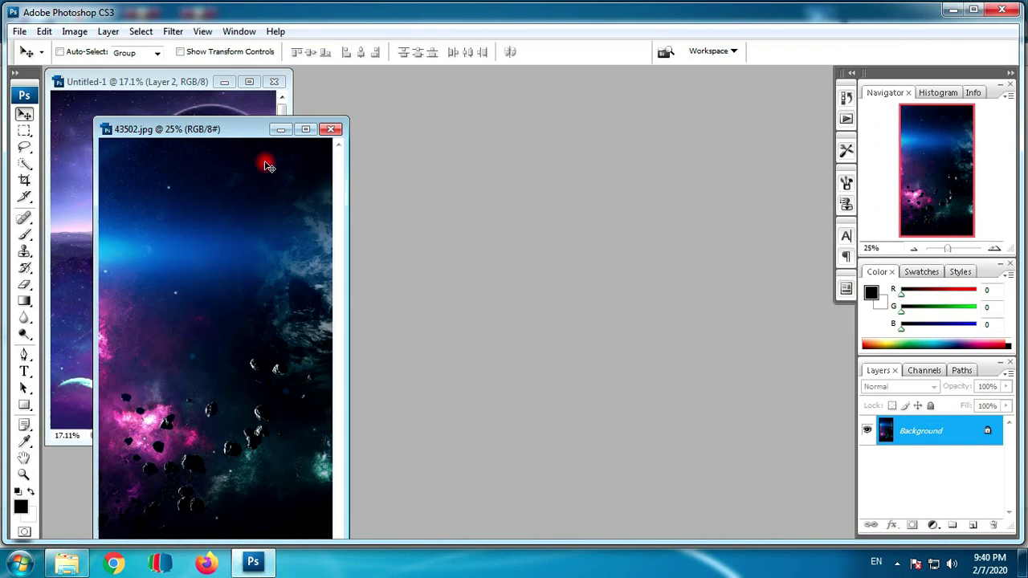
left_click_drag(103, 164, 56, 113)
left_click(330, 128)
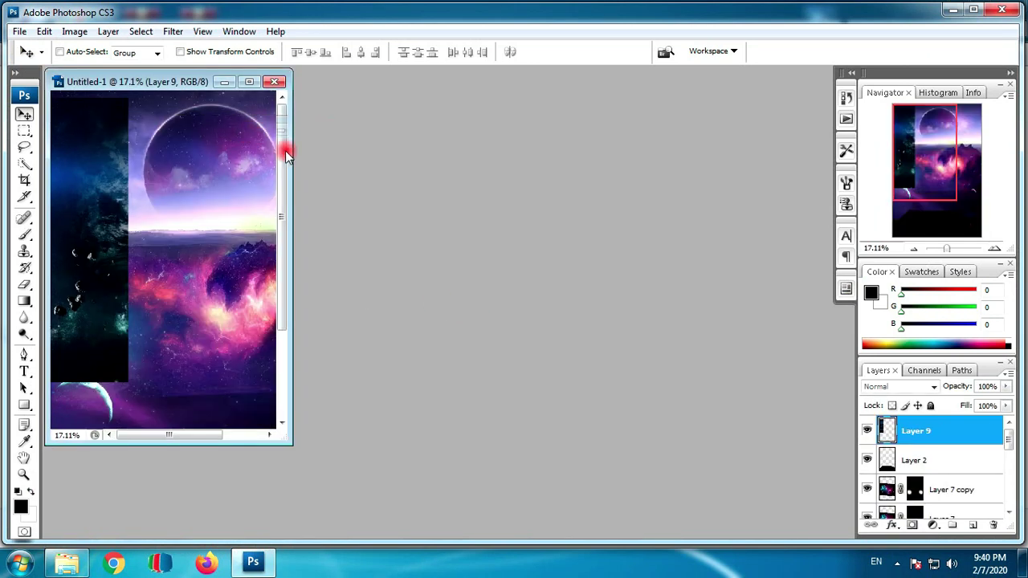
left_click(248, 81)
mouse_move(344, 306)
left_mouse_down()
mouse_move(493, 351)
mouse_move(482, 346)
left_mouse_up()
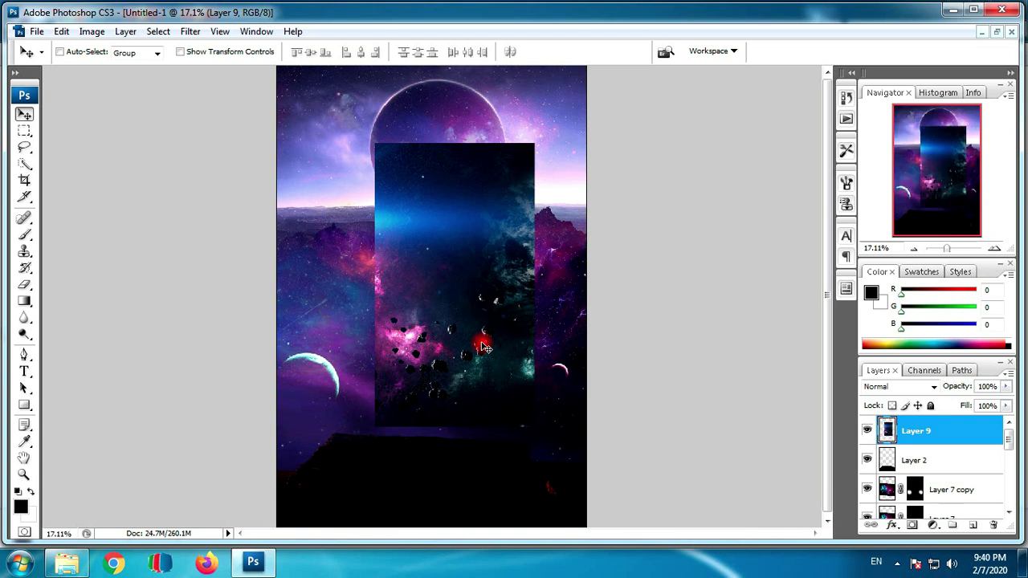
Scale the asteroid layer to 86.6% and rotate it 25.1°
key("ctrl+t")
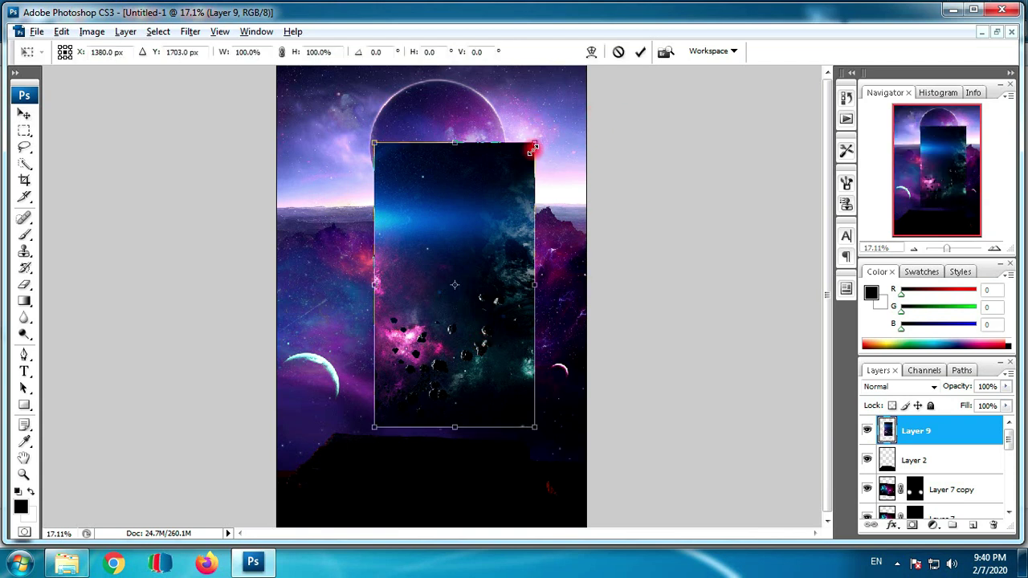
mouse_move(533, 150)
left_mouse_down()
mouse_move(500, 195)
mouse_move(545, 232)
mouse_move(552, 218)
left_mouse_up()
mouse_move(470, 281)
left_mouse_down()
mouse_move(390, 280)
mouse_move(408, 278)
left_mouse_up()
double_click(409, 279)
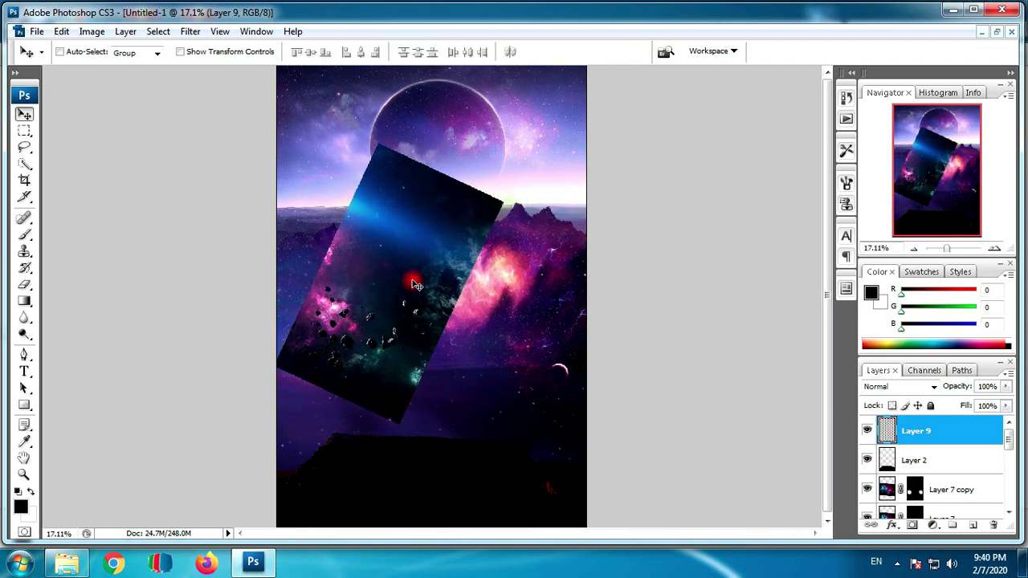
Hide Layer 9 behind a black mask, then erase it with a smaller brush to reveal pink asteroids left of the nebula
left_click(951, 527, "alt")
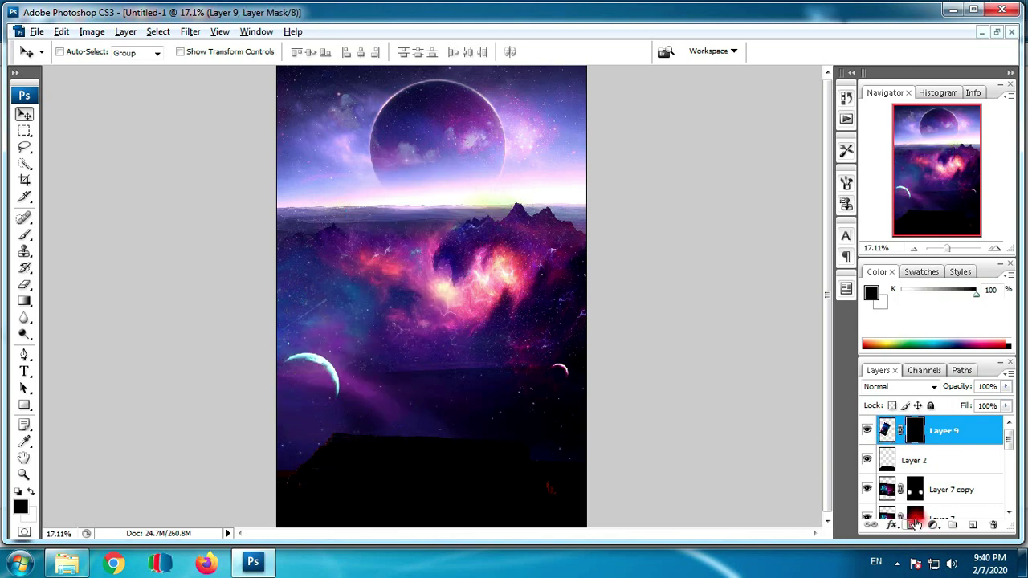
key("e")
mouse_move(367, 329)
left_mouse_down()
mouse_move(339, 339)
mouse_move(390, 298)
mouse_move(386, 340)
mouse_move(367, 339)
mouse_move(328, 305)
mouse_move(341, 317)
mouse_move(328, 354)
left_mouse_up()
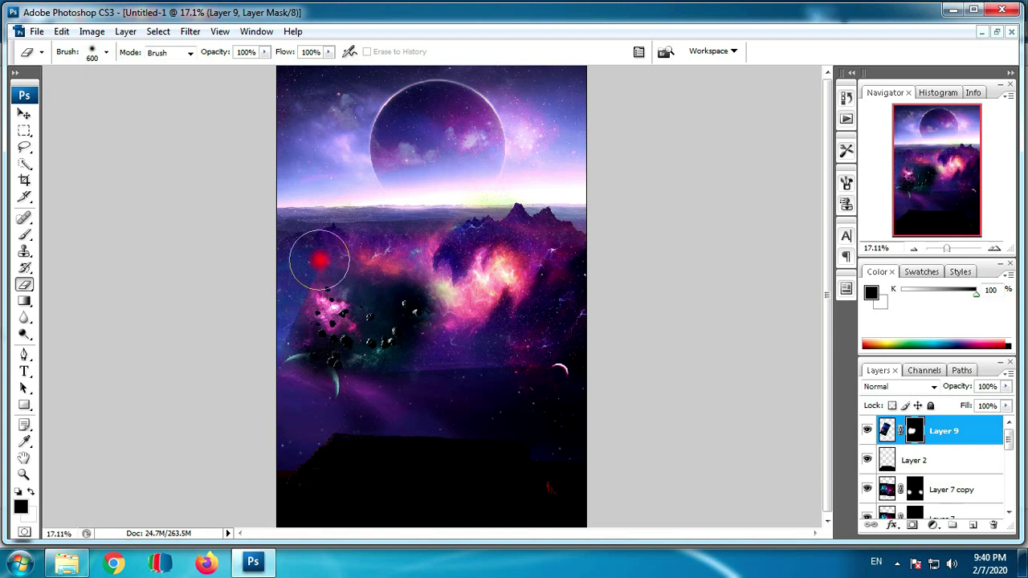
key("x")
key("bracketleft")
key("bracketleft")
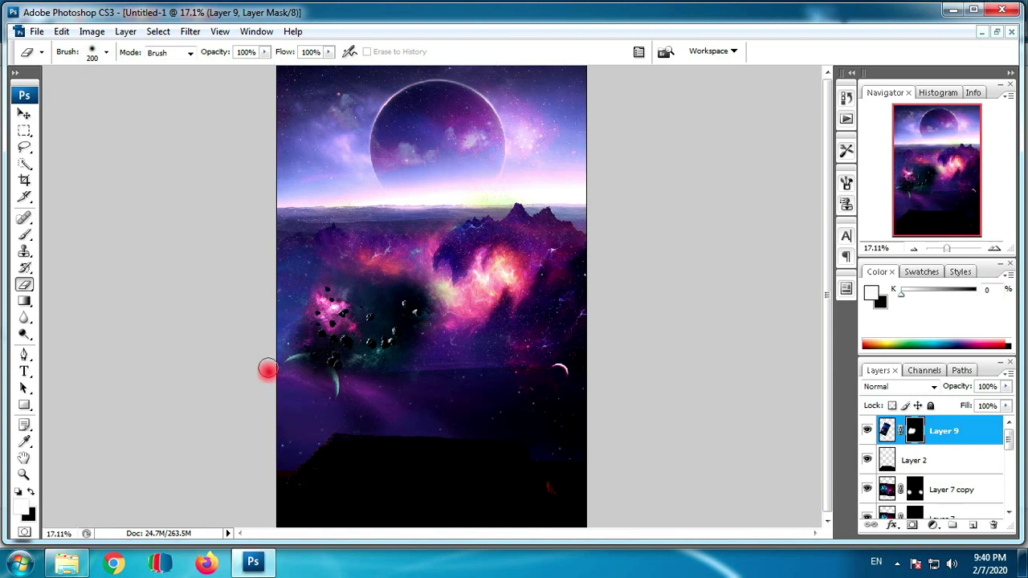
left_click_drag(282, 351, 388, 410)
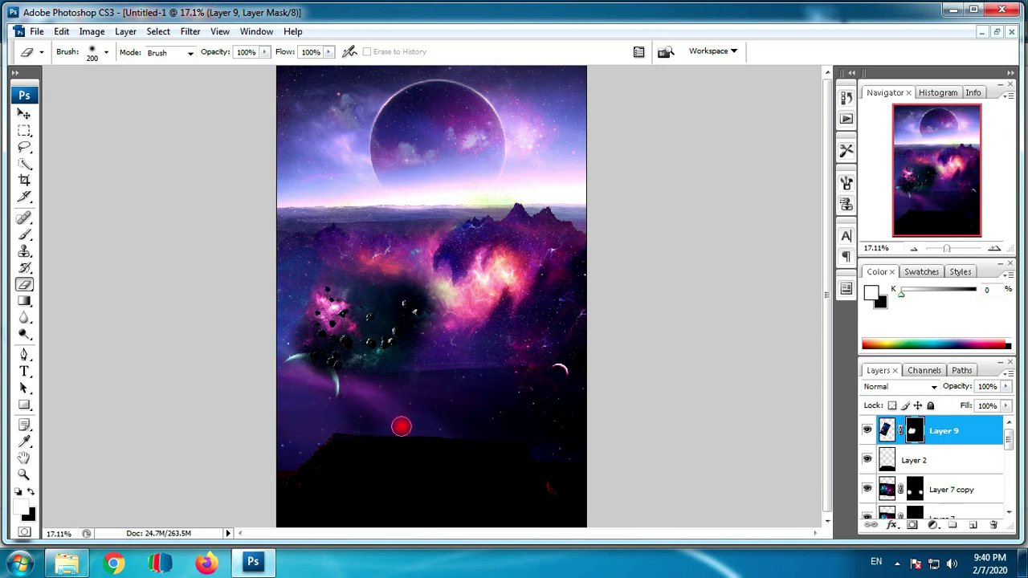
Rotate the asteroid layer about 32°, move it lower, scale it to about 70%, and place it below Layer 2
key("v")
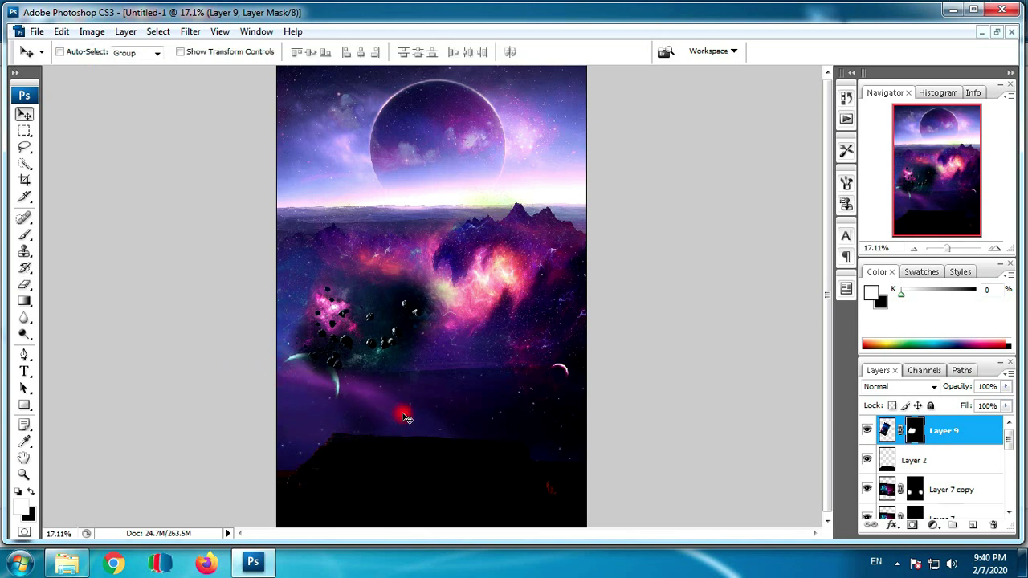
key("ctrl+t")
left_click_drag(550, 142, 597, 233)
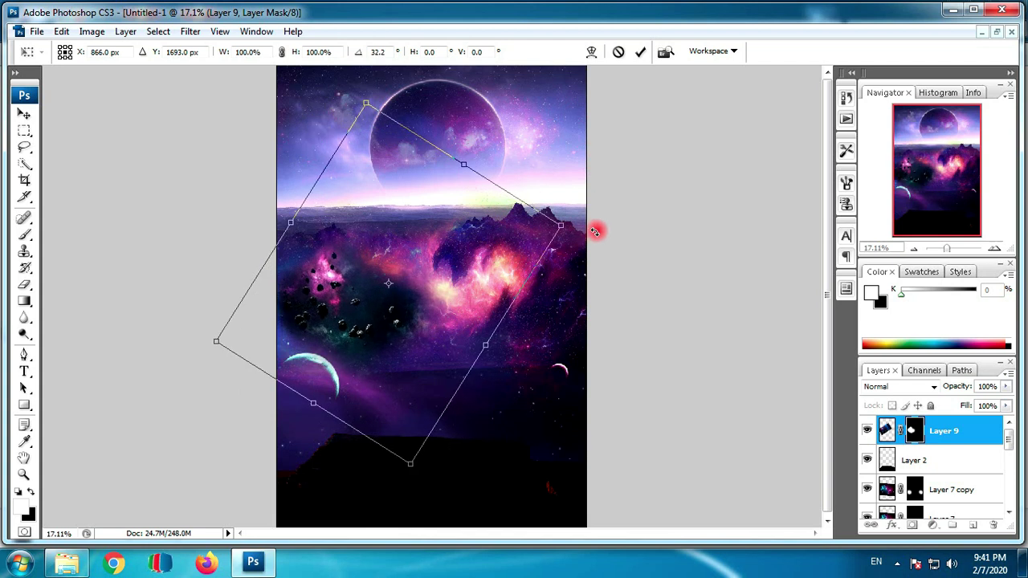
left_click_drag(428, 300, 432, 321)
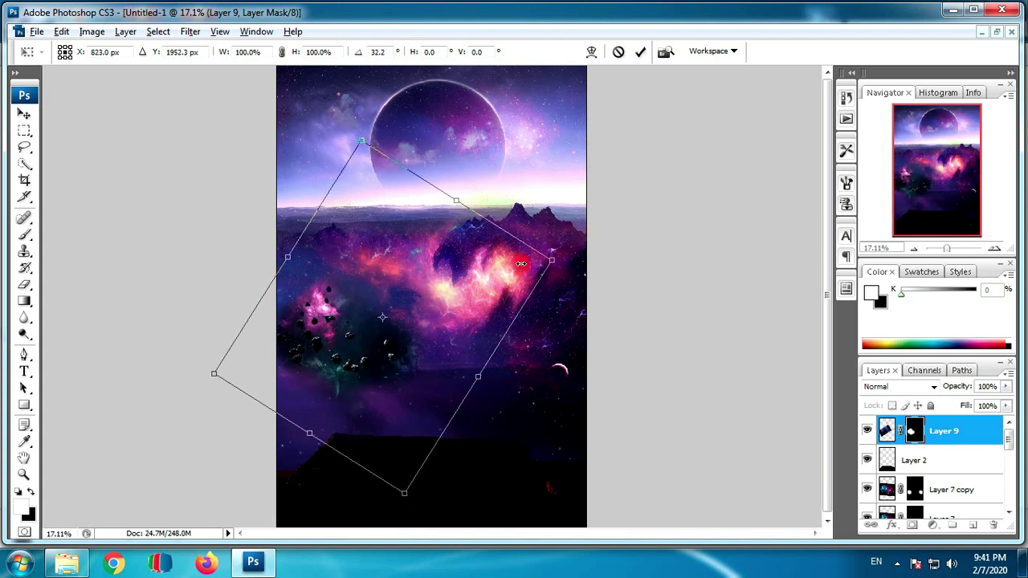
mouse_move(550, 259)
left_mouse_down()
mouse_move(493, 269)
mouse_move(531, 379)
mouse_move(615, 390)
mouse_move(592, 384)
left_mouse_up()
key("Return")
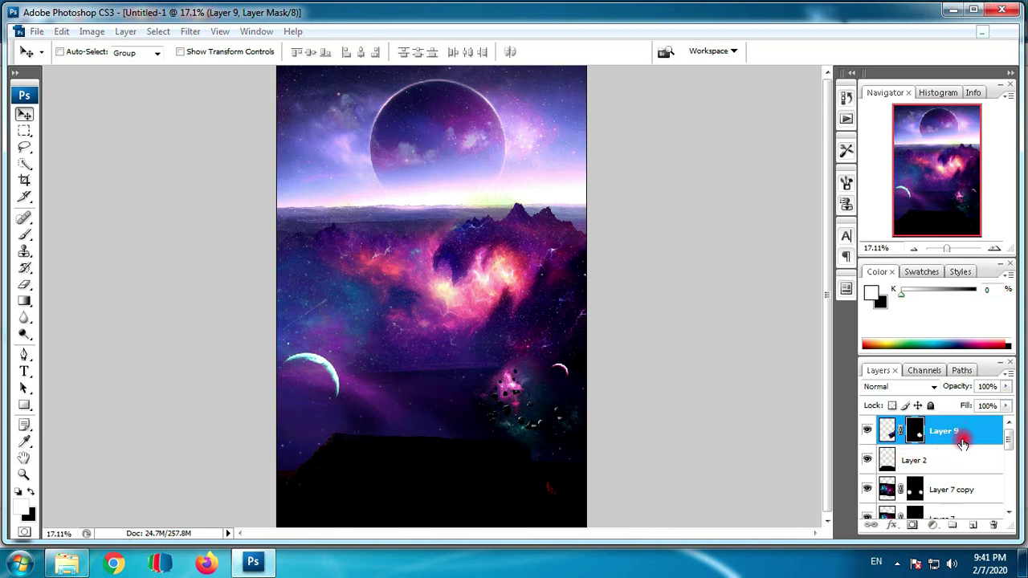
left_click_drag(962, 434, 961, 471)
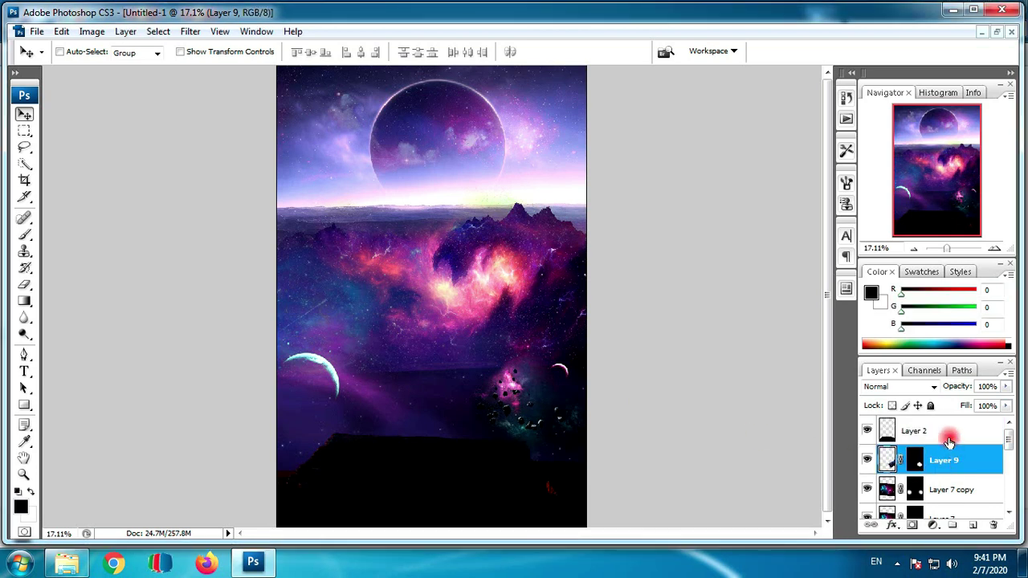
Move Layer 9 below Layer 7 copy, set it to Lighten blending and 65% opacity
left_click_drag(948, 459, 954, 498)
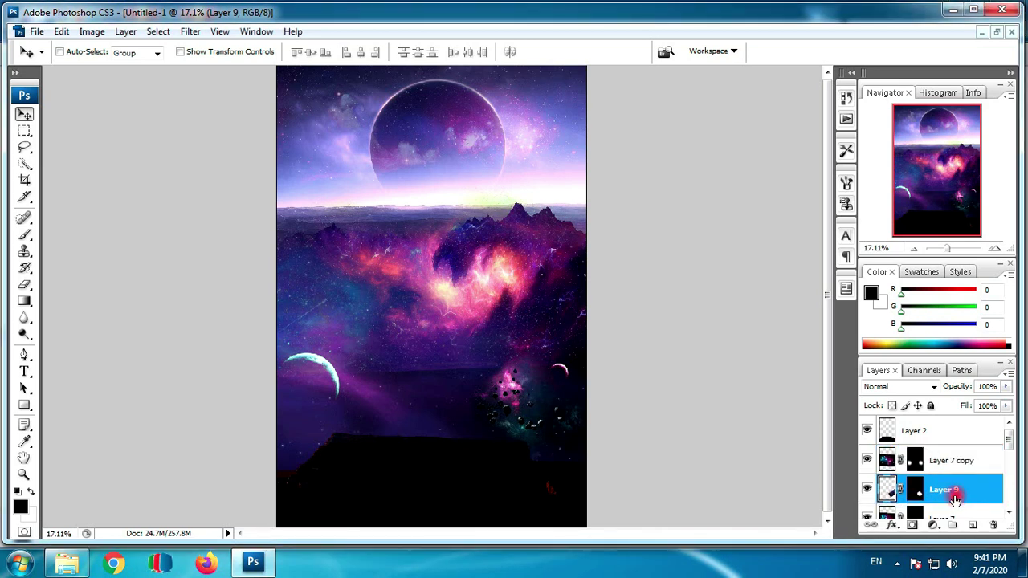
left_click(935, 385)
left_click(901, 132)
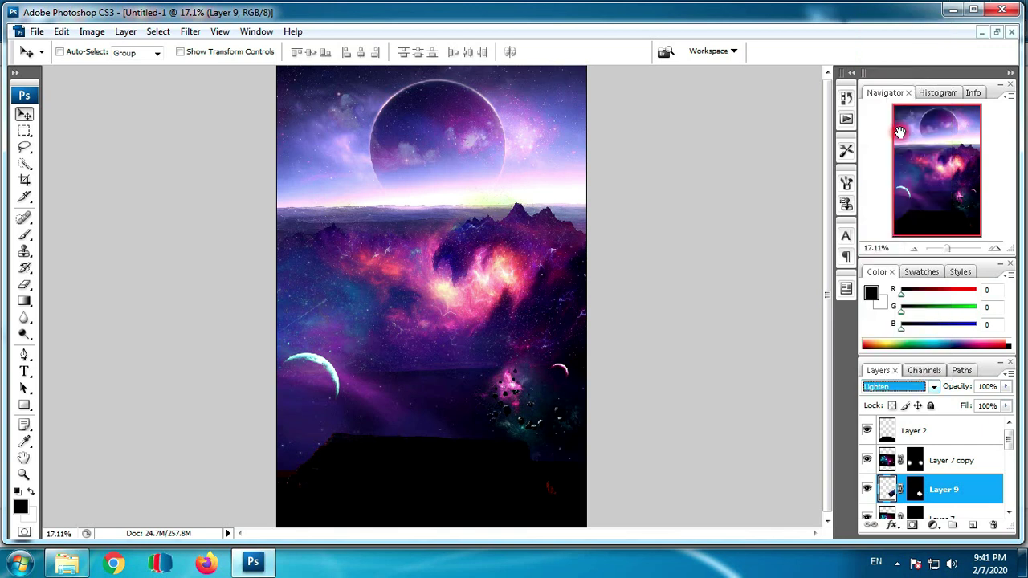
left_click(918, 386)
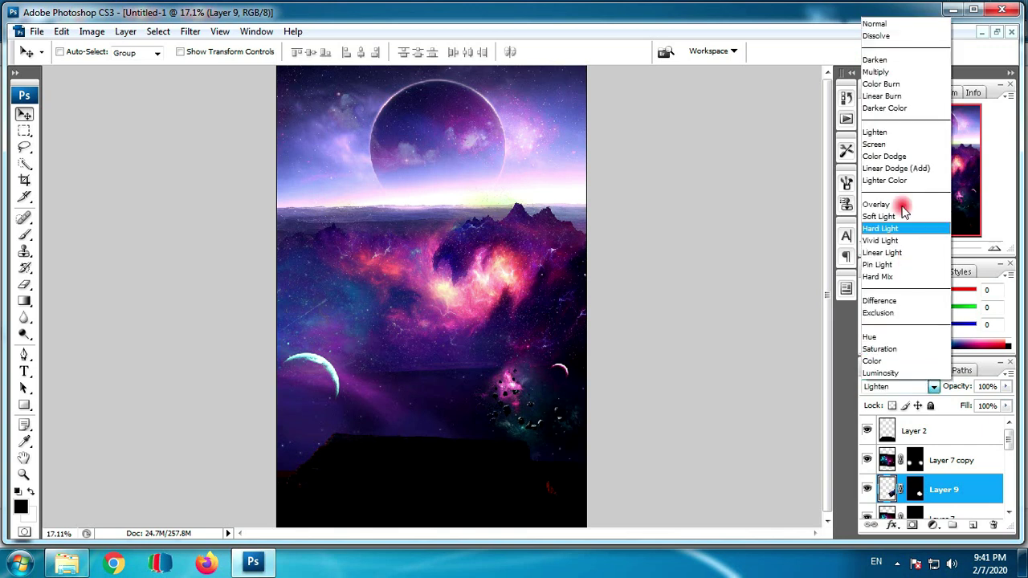
left_click(895, 141)
left_click(924, 386)
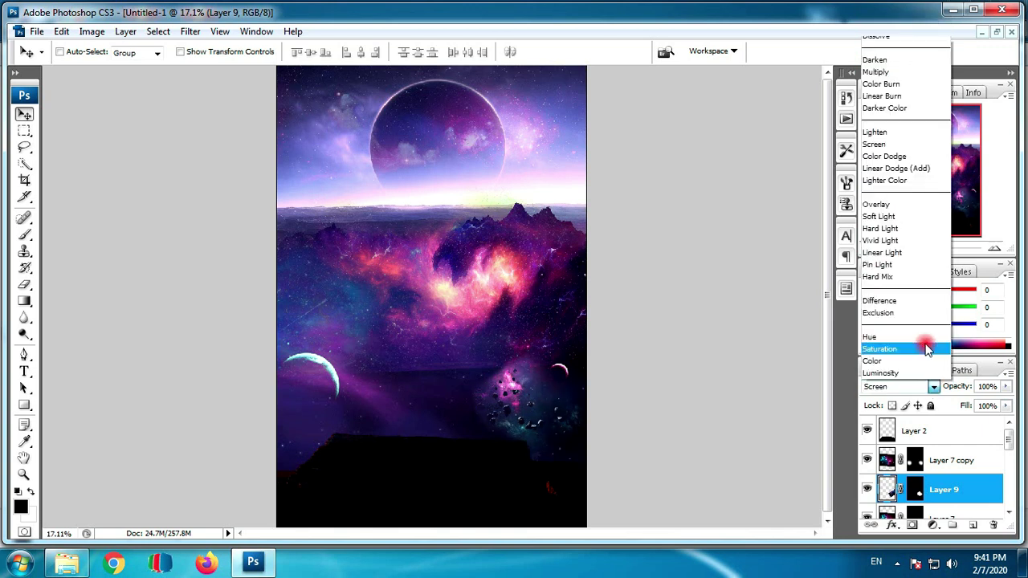
left_click(902, 133)
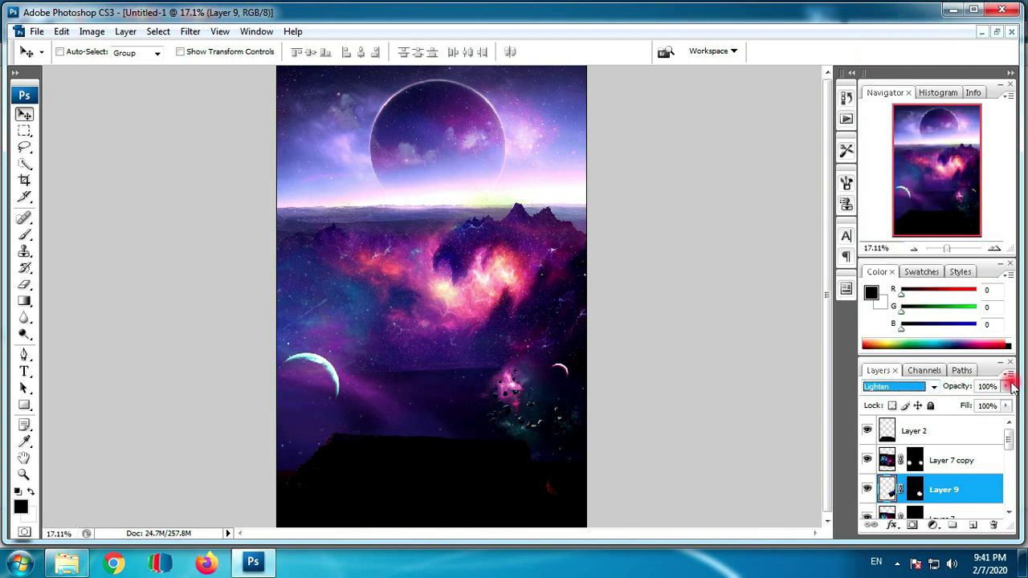
left_click(1007, 386)
left_click_drag(987, 407, 985, 407)
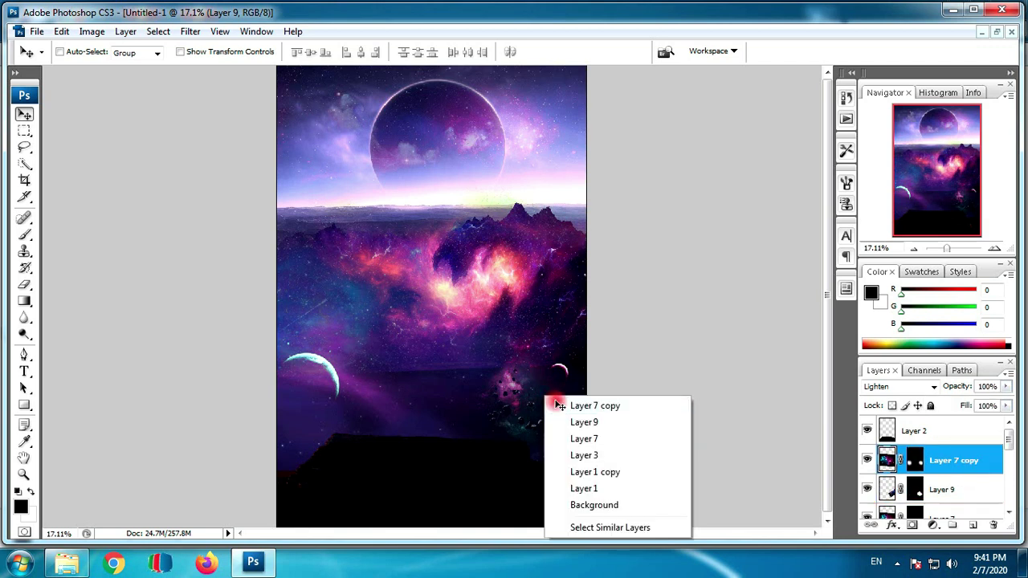
Nudge Layer 9's asteroid cluster up-left and tilt it to about -18°
right_click(537, 391)
left_click(555, 395)
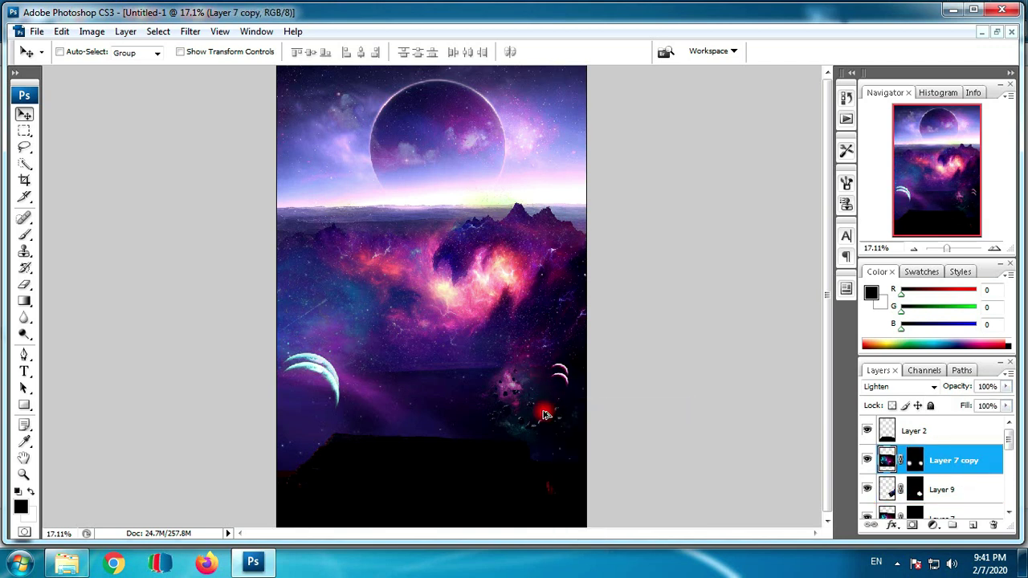
left_click(544, 414, "ctrl")
left_click(948, 482)
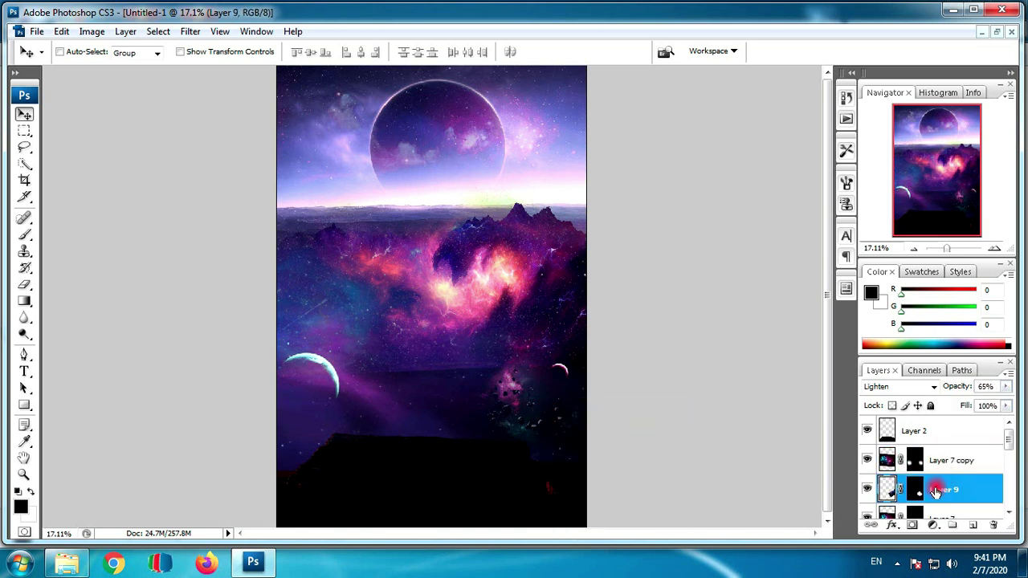
left_click_drag(539, 410, 527, 401)
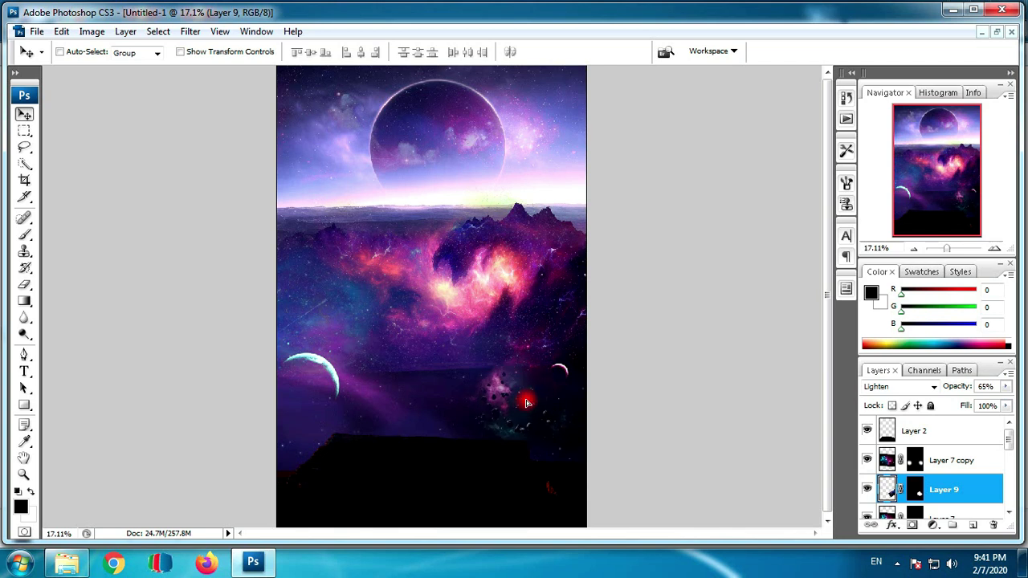
key("ctrl+t")
mouse_move(666, 337)
left_mouse_down()
mouse_move(703, 287)
mouse_move(592, 395)
left_mouse_up()
key("Return")
key("e")
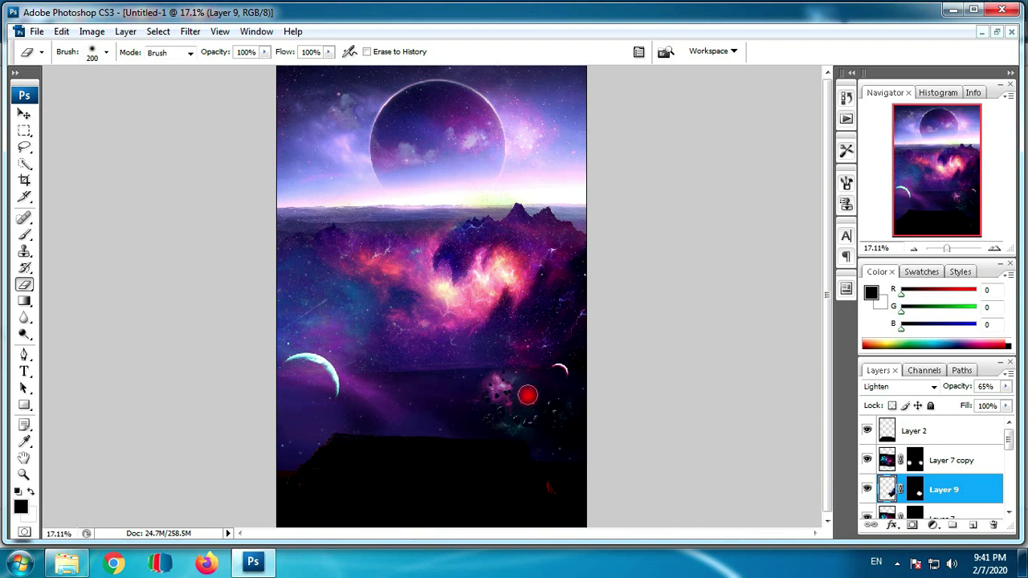
key("v")
double_click(977, 494)
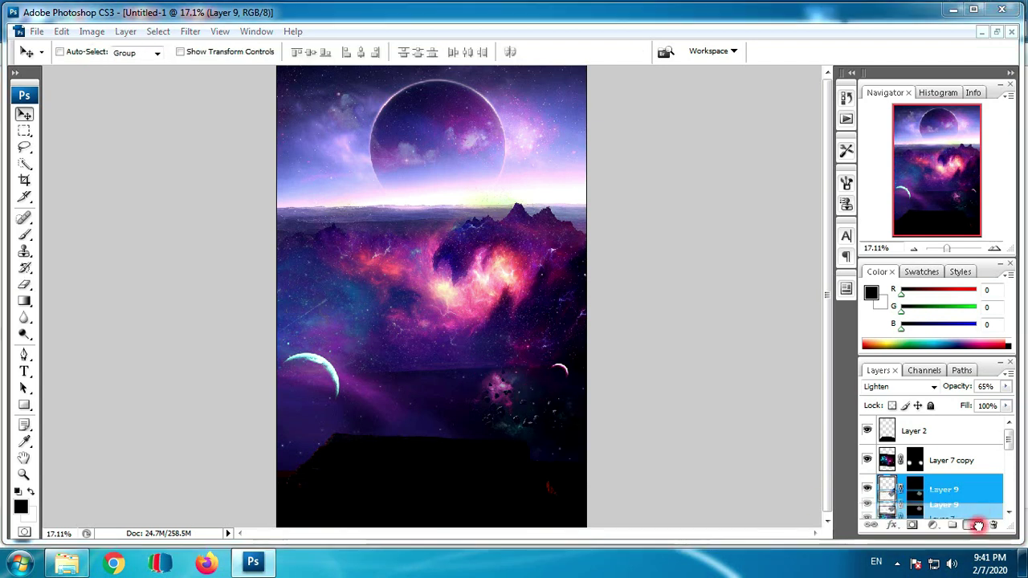
Duplicate Layer 9, set the copy to Normal blending, and place it above the left crescent planet
left_click_drag(977, 494, 972, 524)
mouse_move(490, 406)
left_mouse_down()
mouse_move(386, 382)
mouse_move(332, 354)
left_mouse_up()
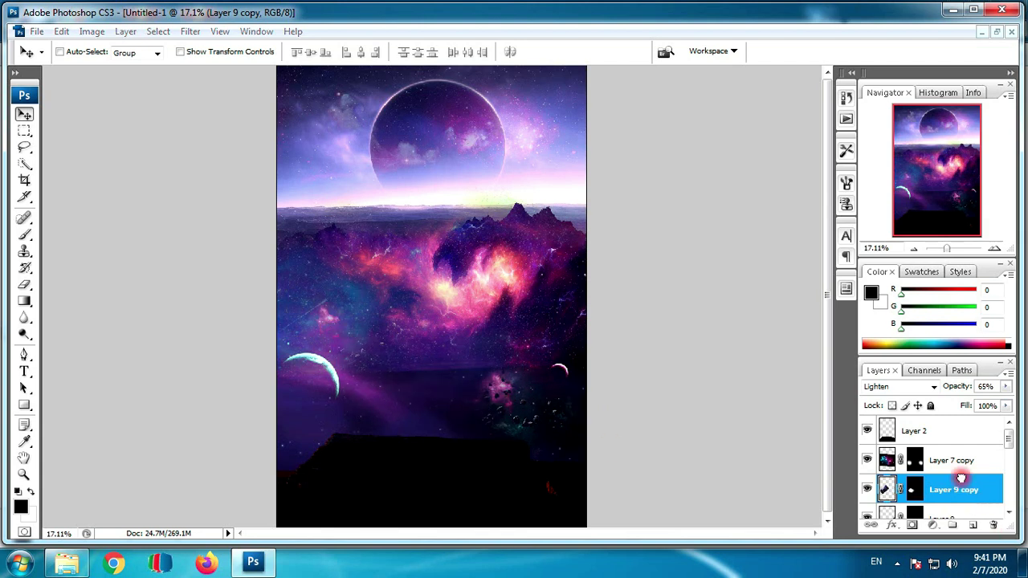
left_click_drag(970, 500, 961, 456)
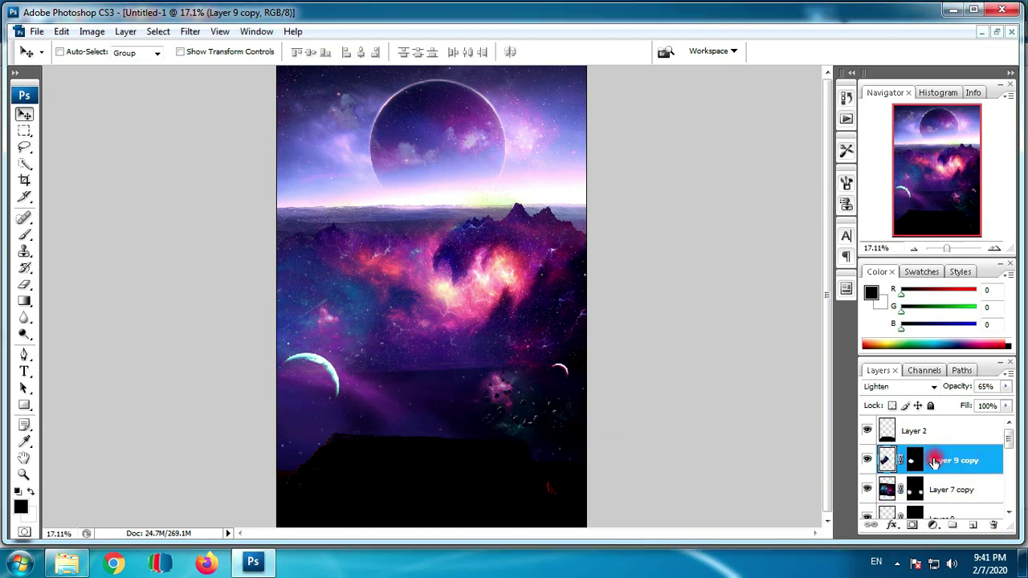
mouse_move(362, 341)
left_mouse_down()
mouse_move(504, 307)
mouse_move(333, 343)
left_mouse_up()
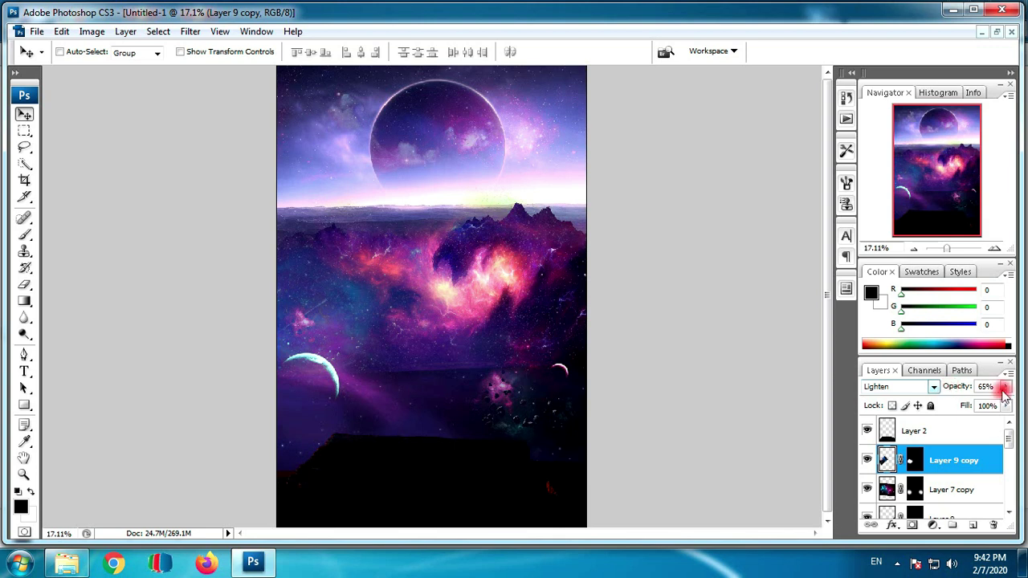
mouse_move(1005, 386)
left_mouse_down()
mouse_move(978, 405)
mouse_move(1010, 410)
left_mouse_up()
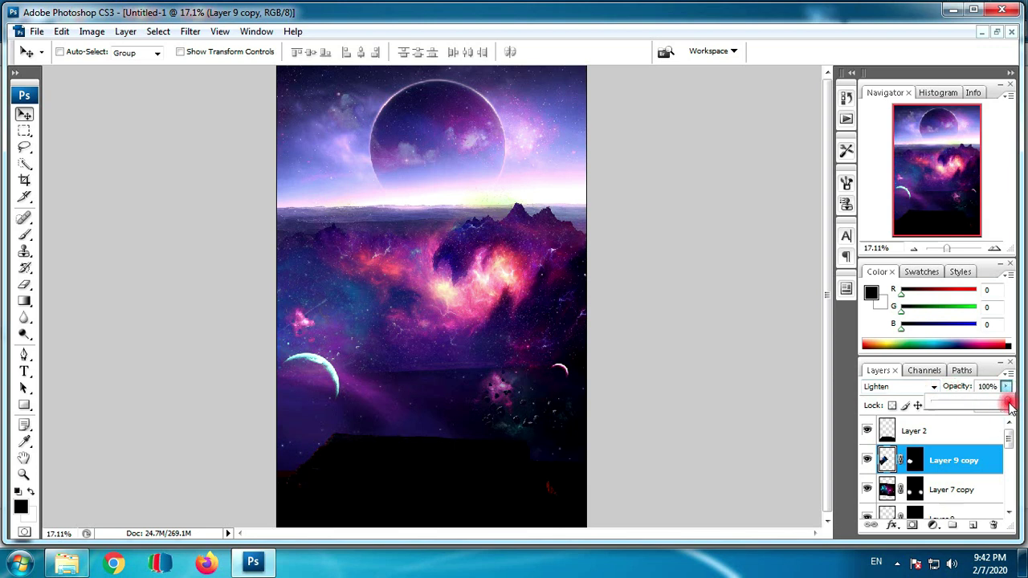
left_click(895, 386)
left_click(879, 18)
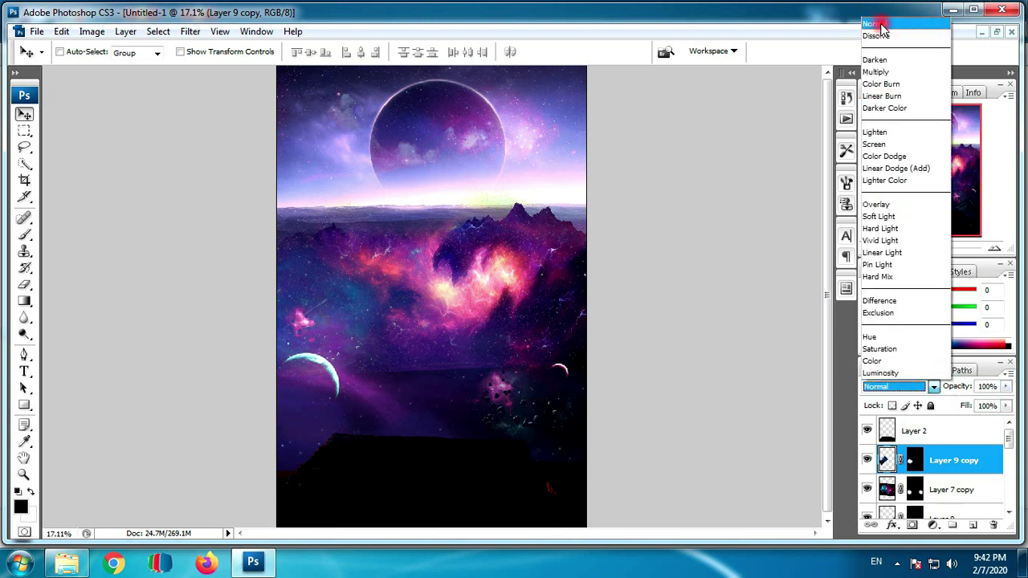
left_click_drag(325, 353, 337, 344)
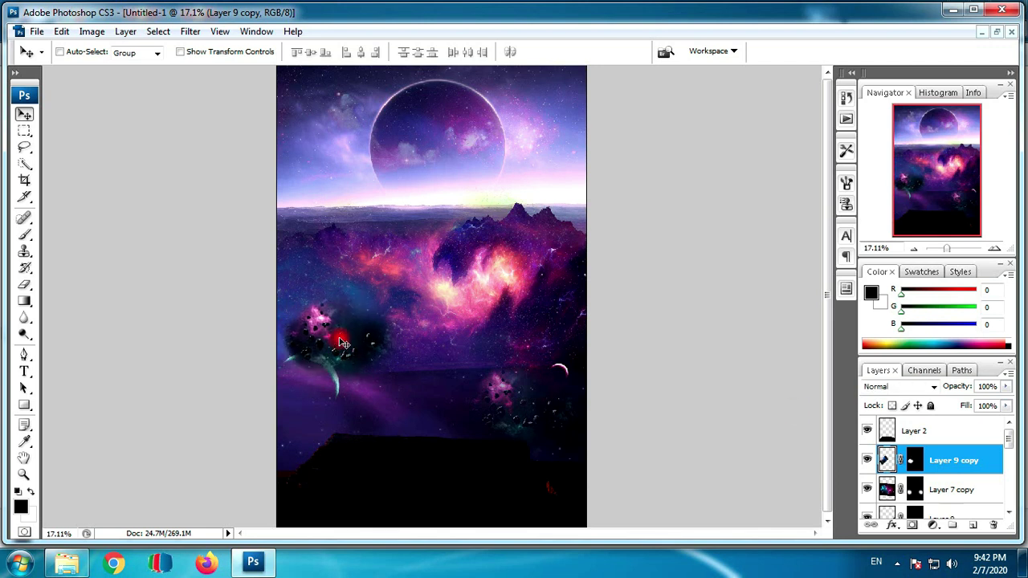
Move Layer 9 copy below Layer 7 copy, nudge it into place, and set opacity to 64%
left_click(956, 457)
left_click_drag(957, 464, 956, 500)
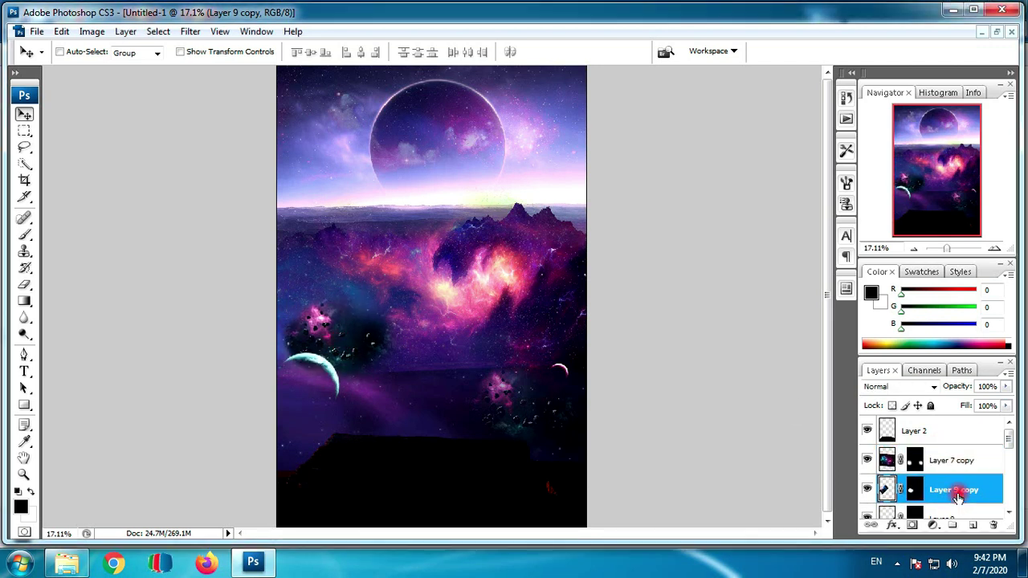
right_click(357, 335)
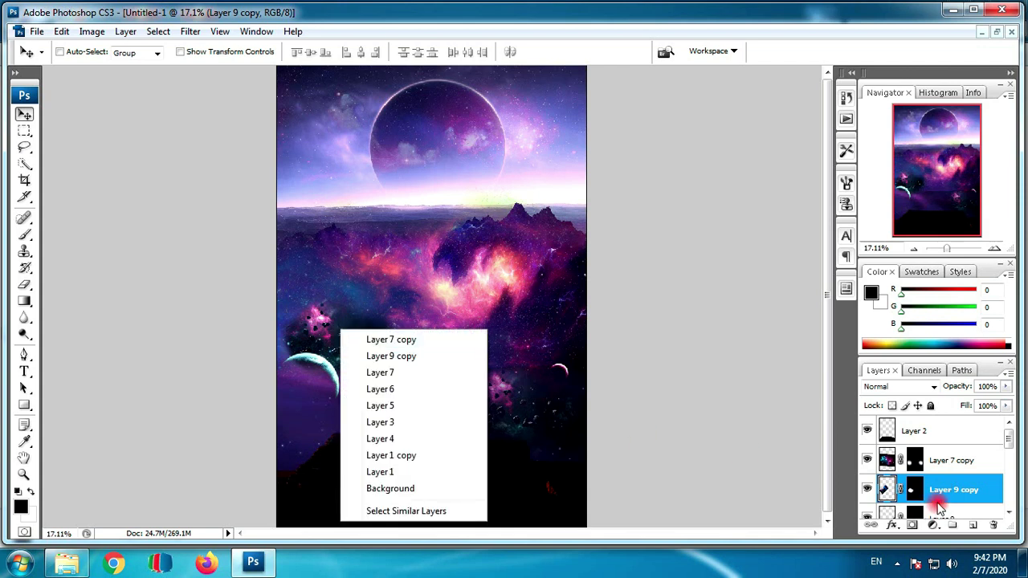
left_click(932, 493)
left_click_drag(363, 366, 356, 348)
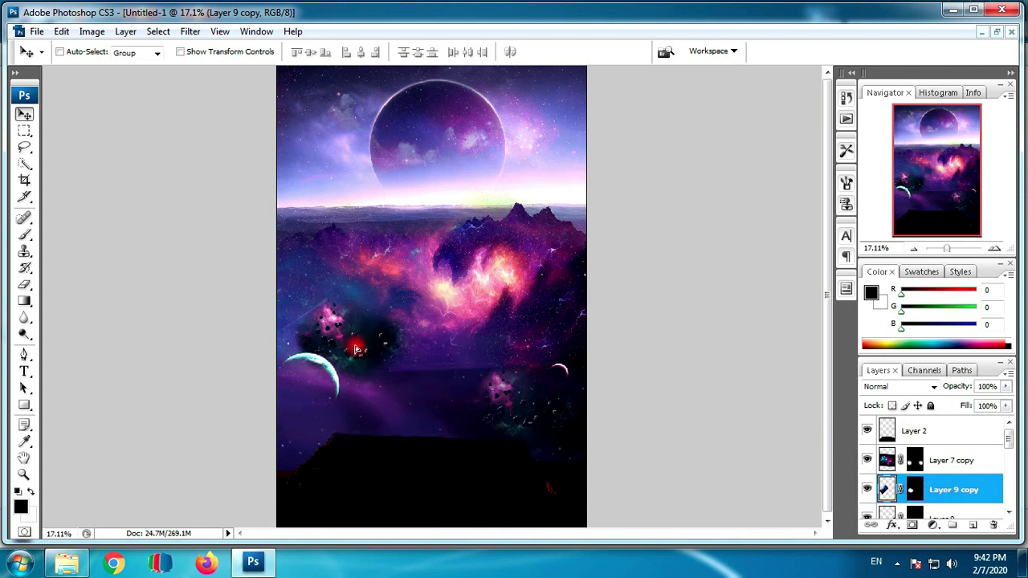
left_click(1005, 387)
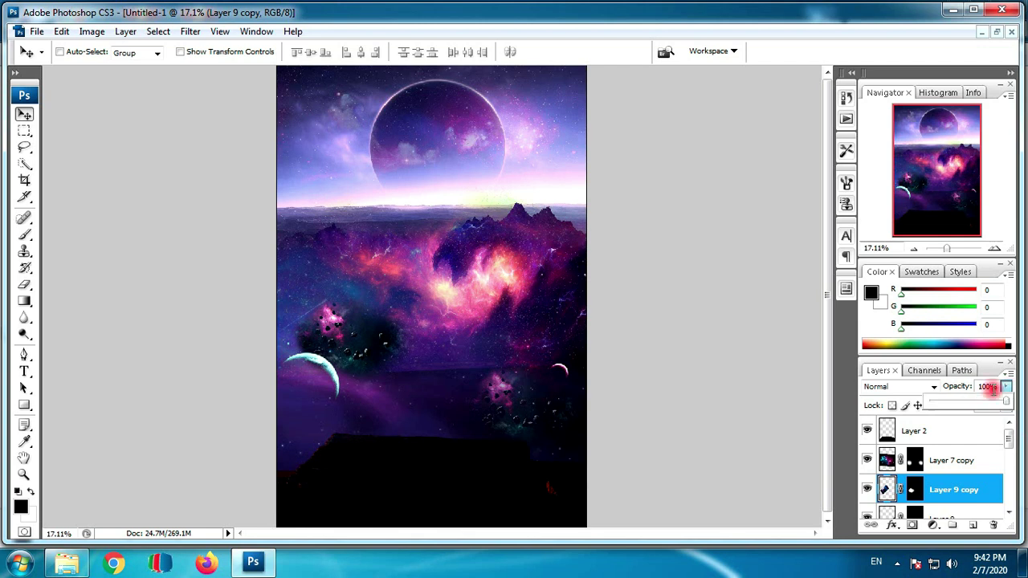
left_click_drag(1004, 405, 974, 405)
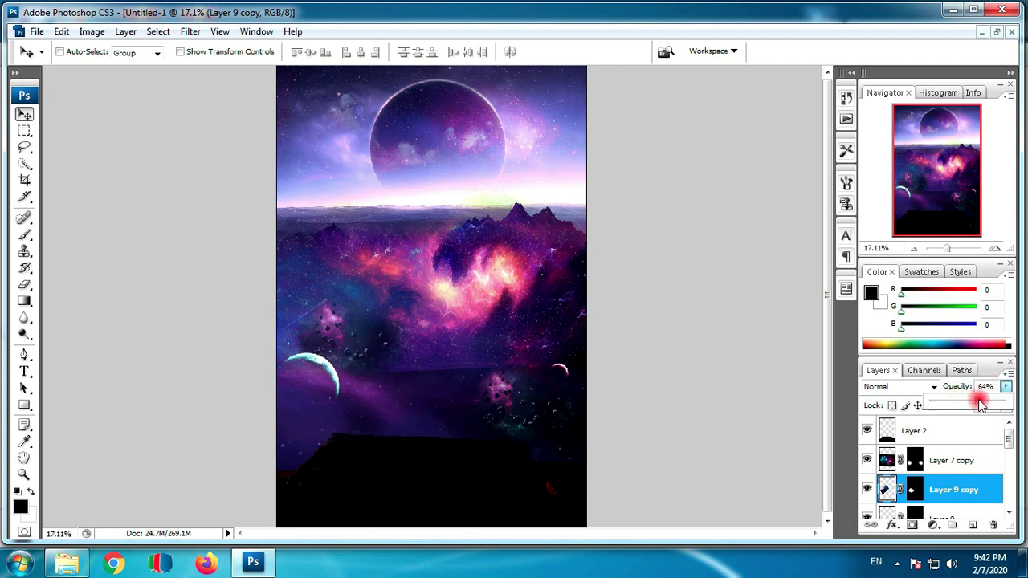
left_click(818, 434)
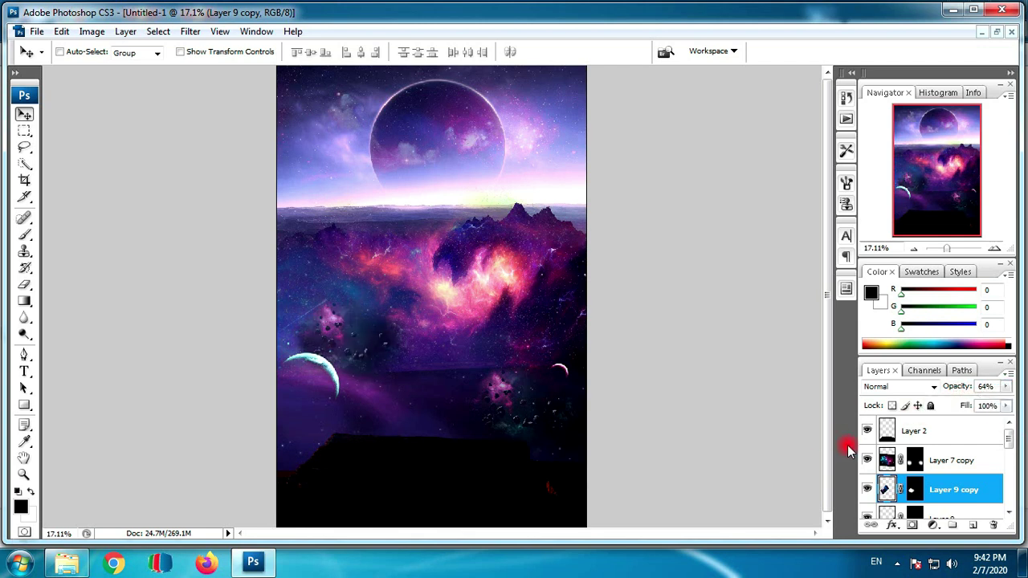
Make Layer 7 copy the only selected layer
left_click(943, 465)
scroll(943, 466, "down", 1)
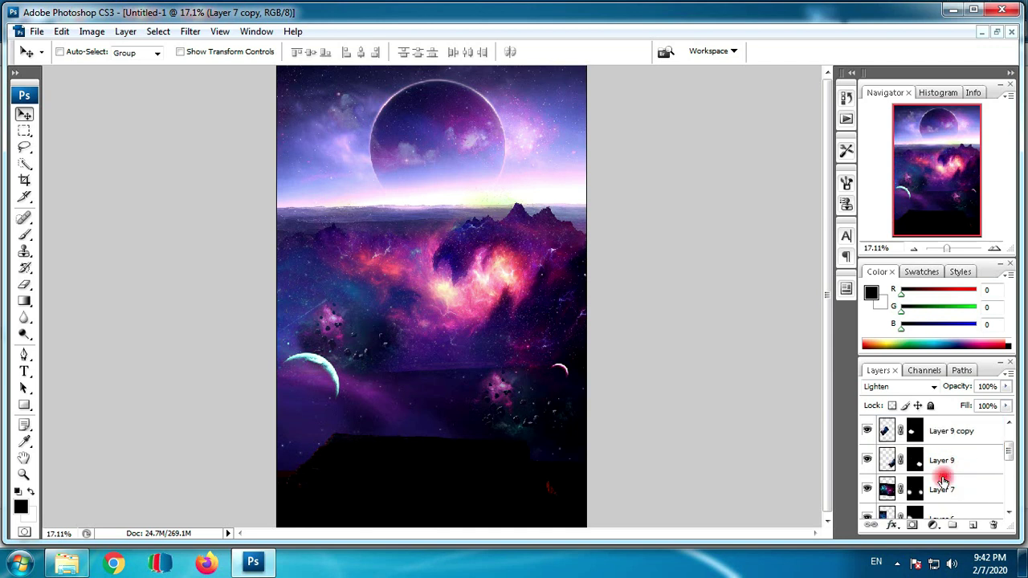
left_click(943, 492, "shift")
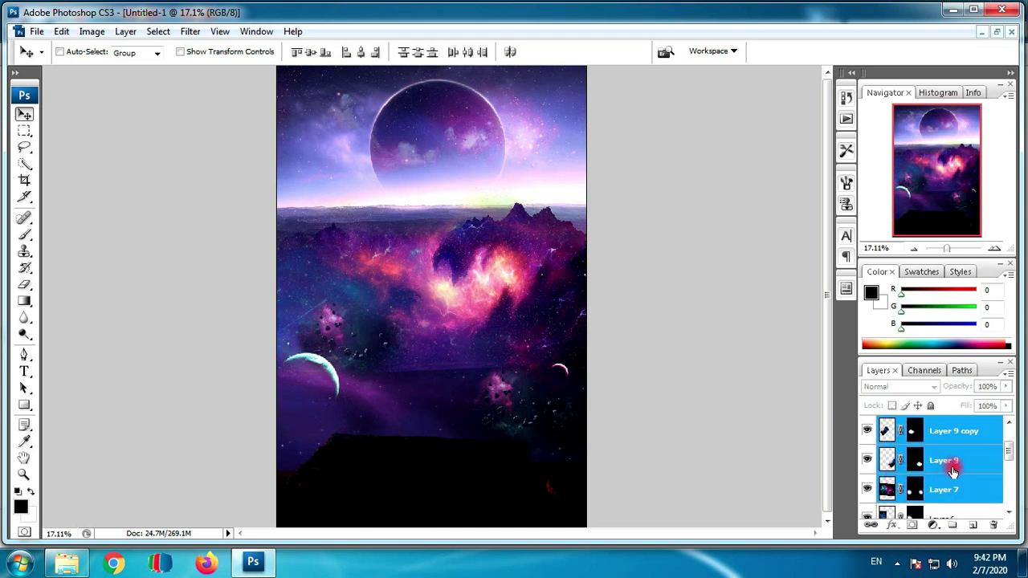
left_click(952, 470, "ctrl")
left_click(952, 440, "ctrl")
scroll(949, 446, "up", 1)
left_click(949, 460)
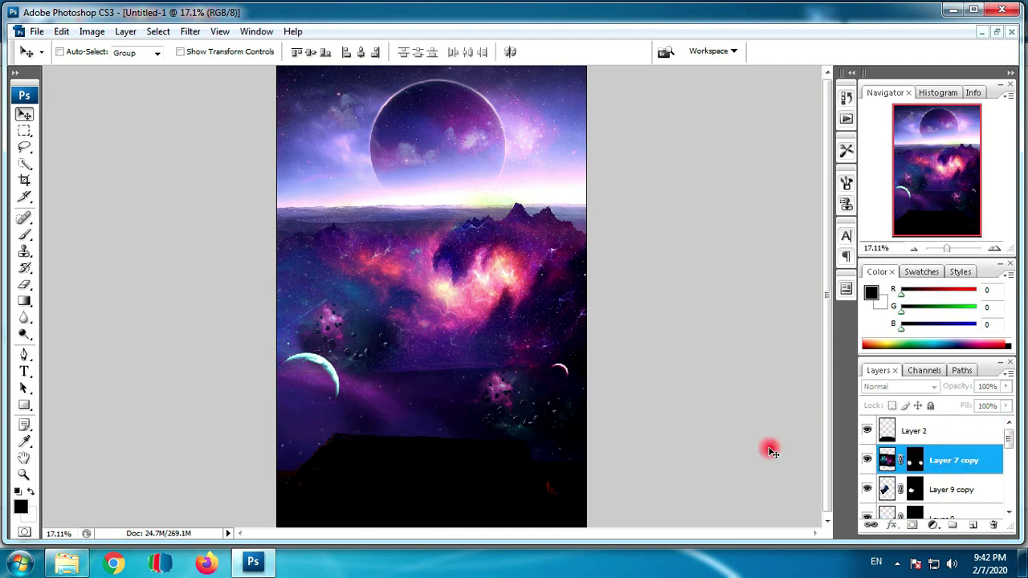
Shift Layer 7 copy slightly down-right and rotate it to about -2.5°
key("ctrl+t")
left_click_drag(684, 236, 699, 195)
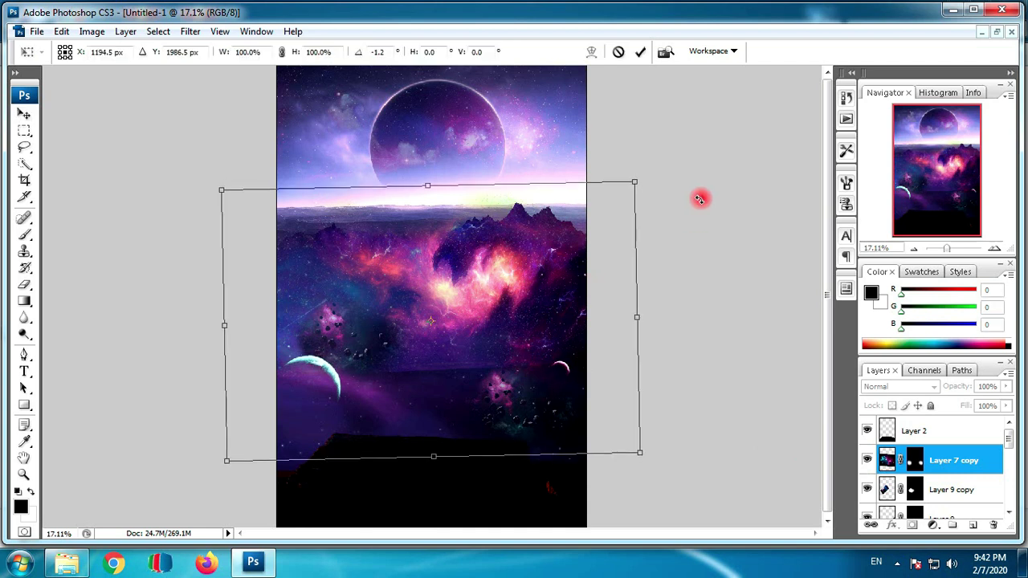
left_click_drag(594, 287, 602, 293)
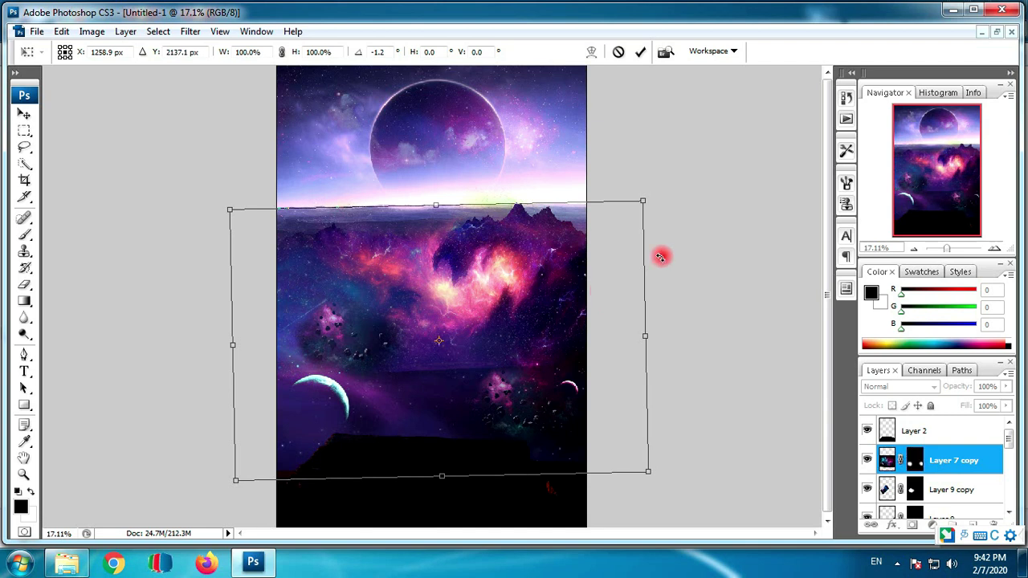
left_click_drag(714, 196, 708, 186)
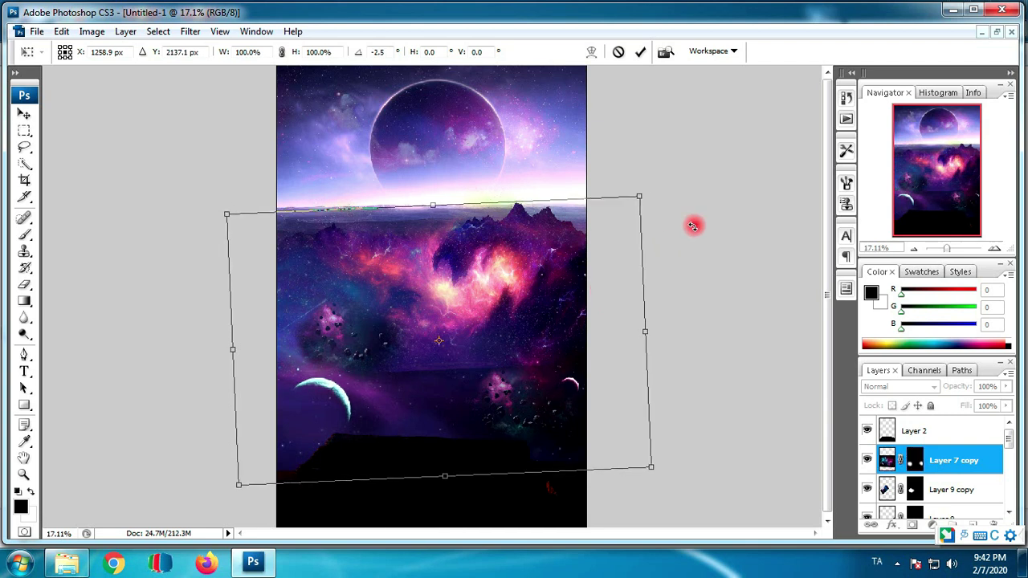
key("Return")
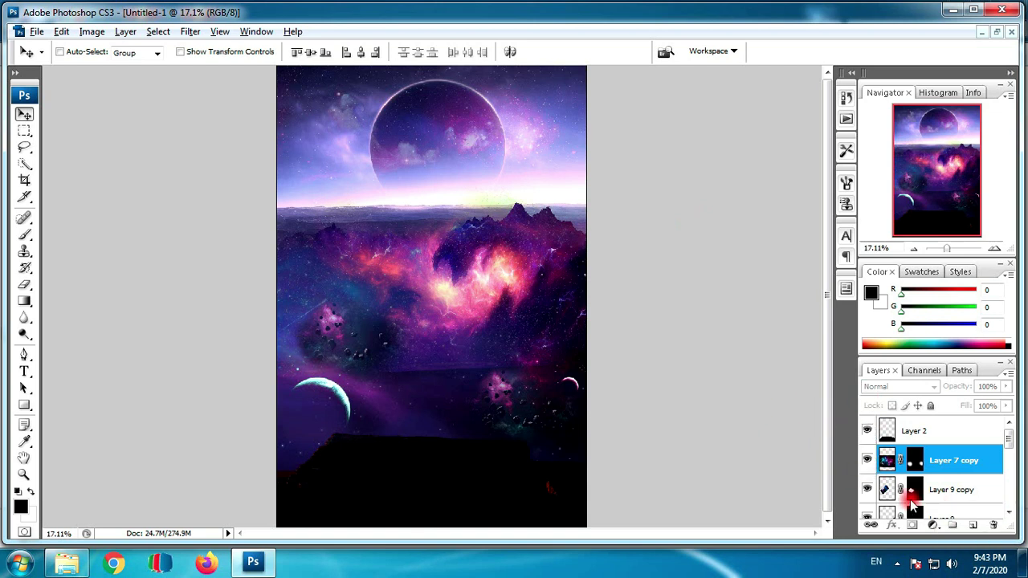
Select Layer 9 copy, enlarge it to 112.9%, rotate it -11°, and shift it slightly up-left
right_click(359, 323)
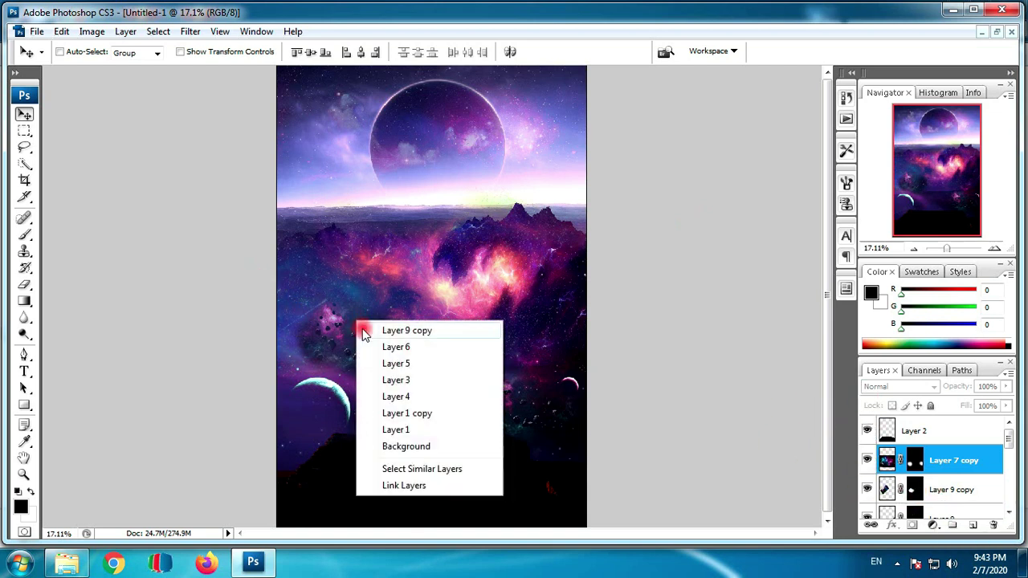
left_click(386, 330)
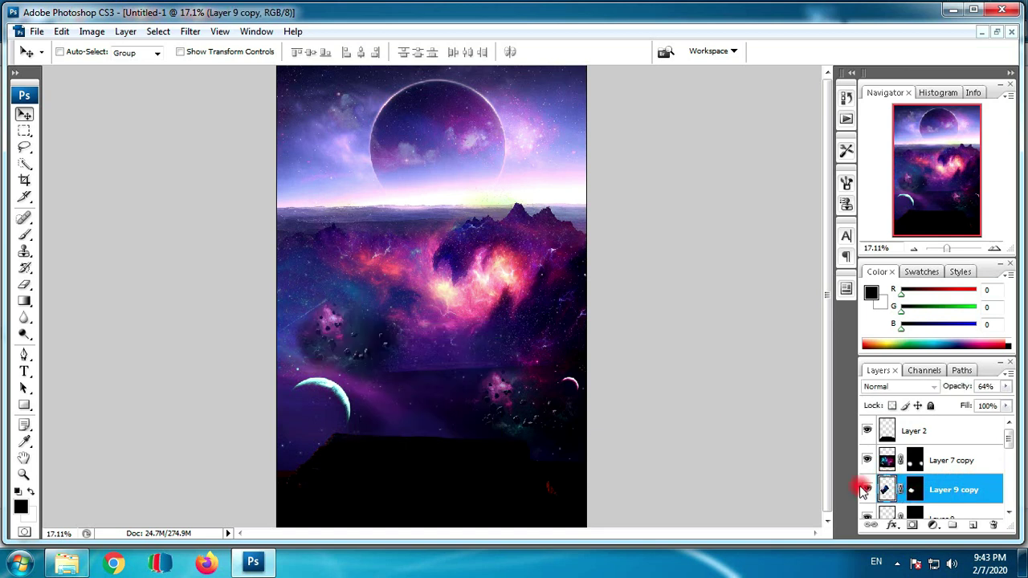
right_click(356, 351)
left_click(362, 358)
key("ctrl+t")
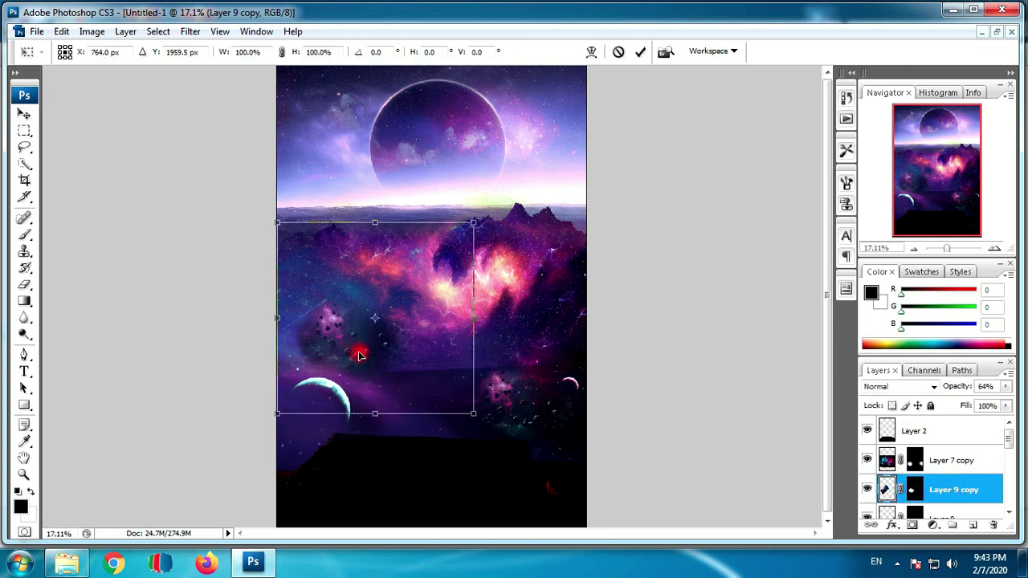
left_click_drag(474, 225, 523, 174)
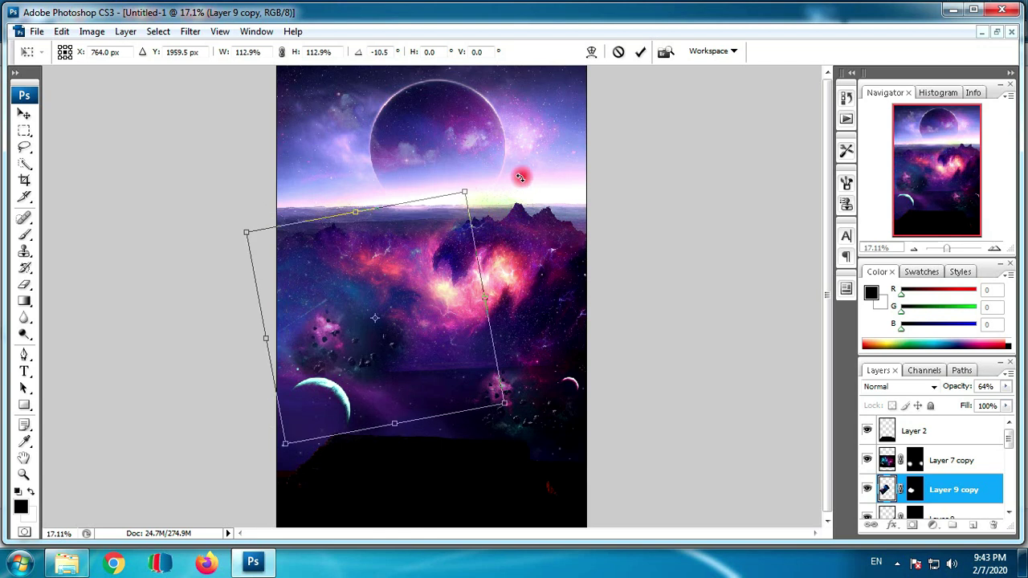
left_click_drag(390, 354, 388, 346)
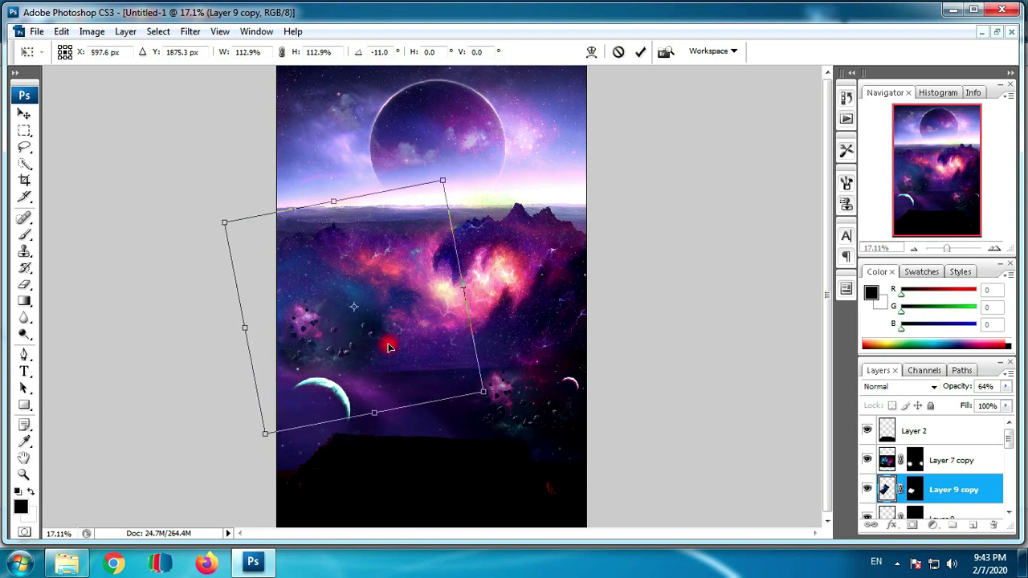
key("Return")
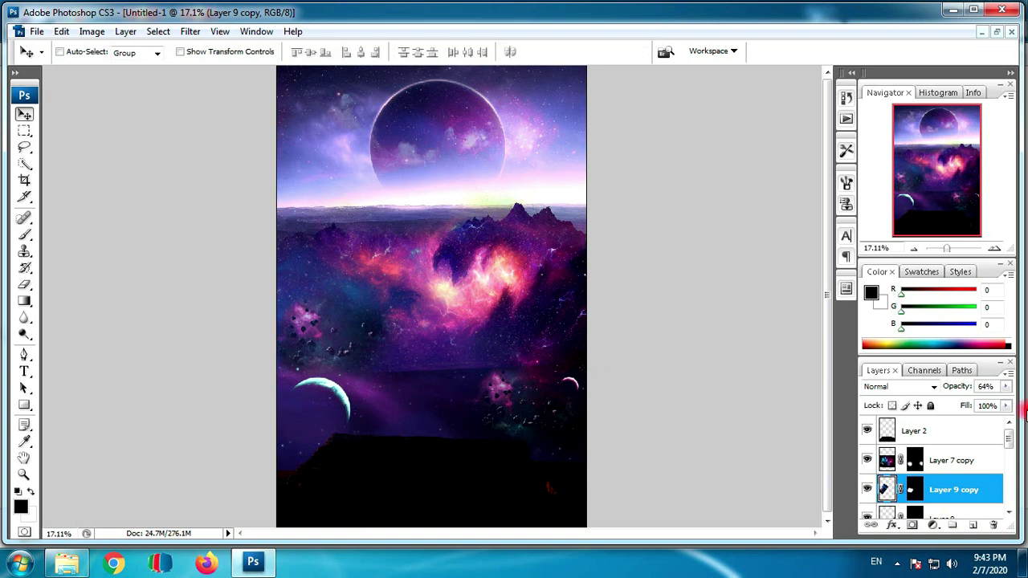
Lower Layer 9 copy's opacity to 61%
left_click_drag(1005, 387, 964, 406)
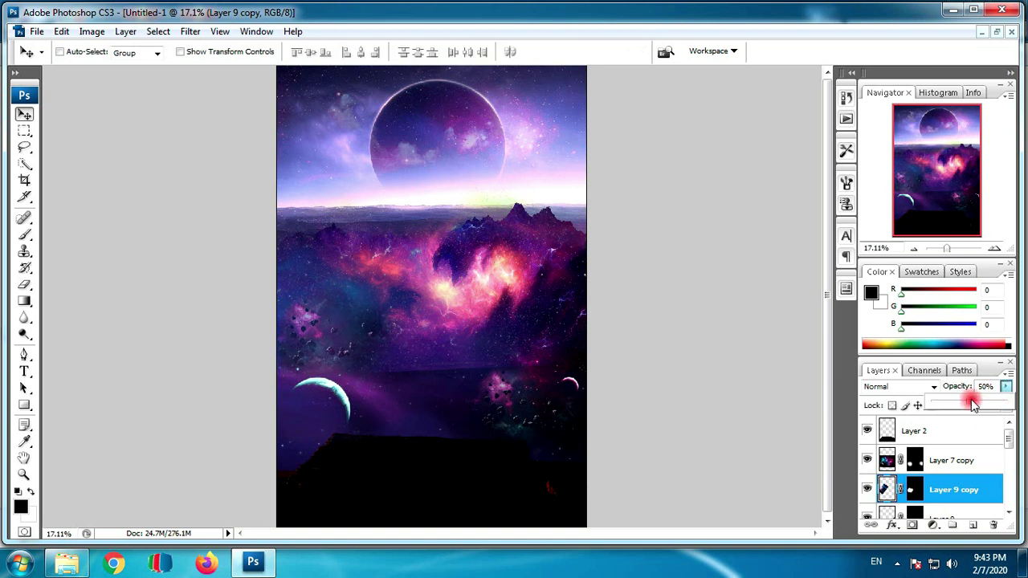
left_click_drag(989, 406, 979, 401)
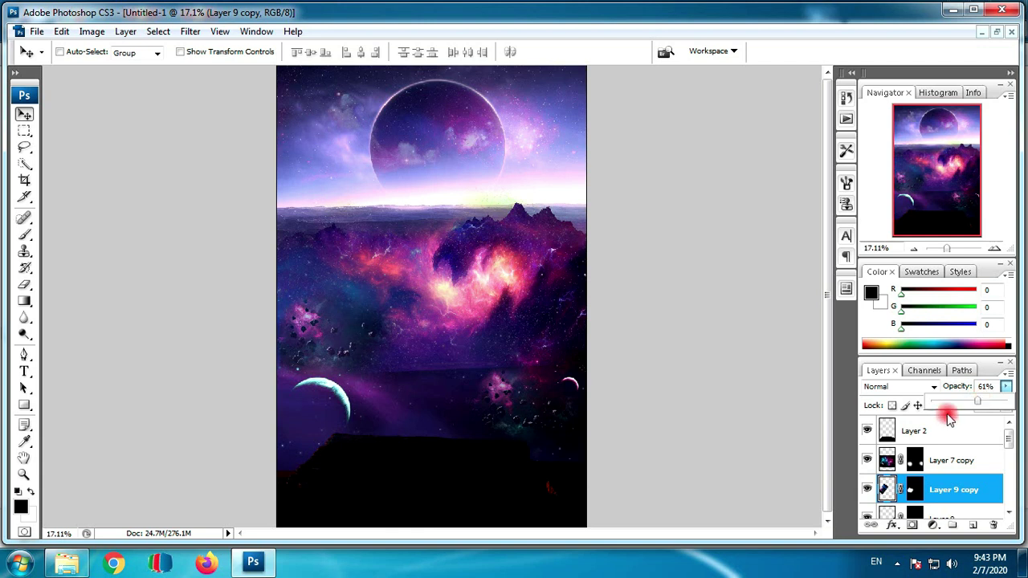
left_click_drag(1008, 434, 1009, 433)
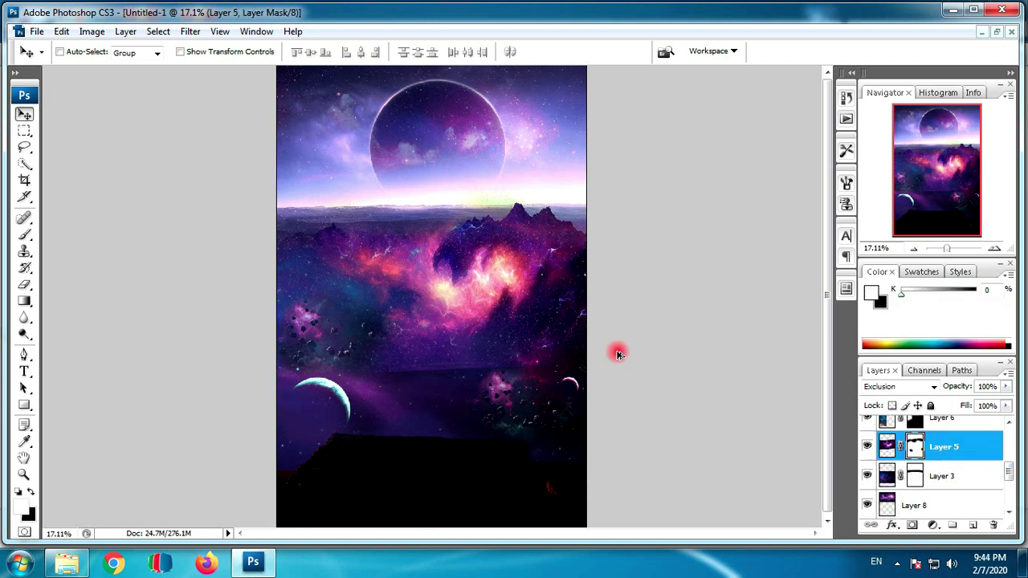
Erase Layer 5's mask around the lower-right asteroid cluster
left_click(867, 446)
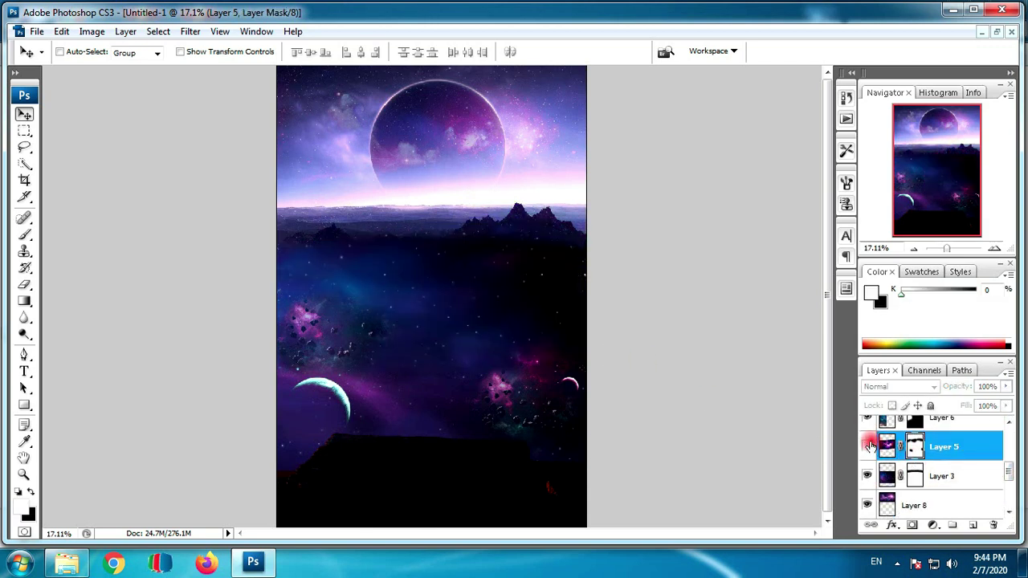
left_click(868, 446)
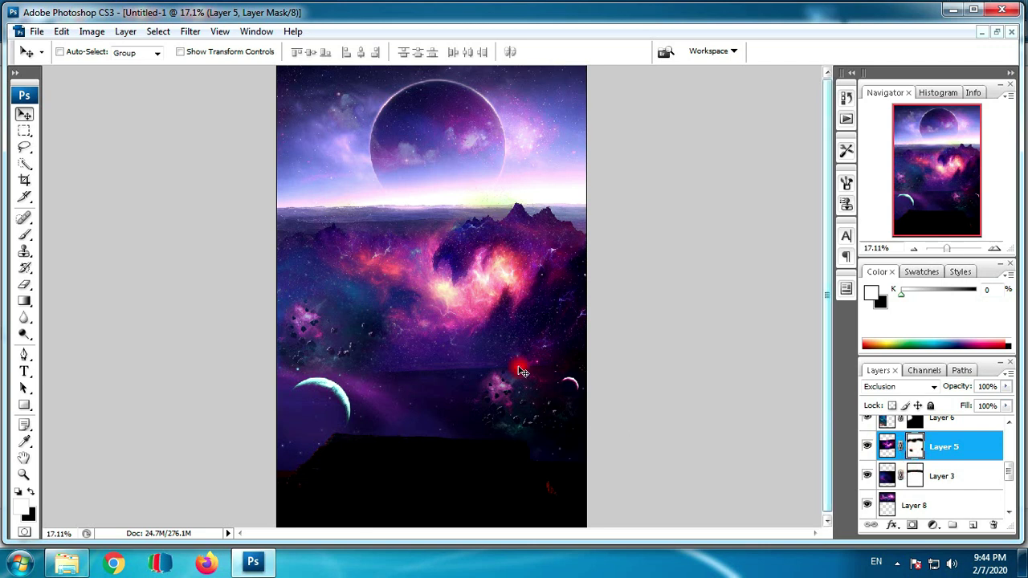
key("e")
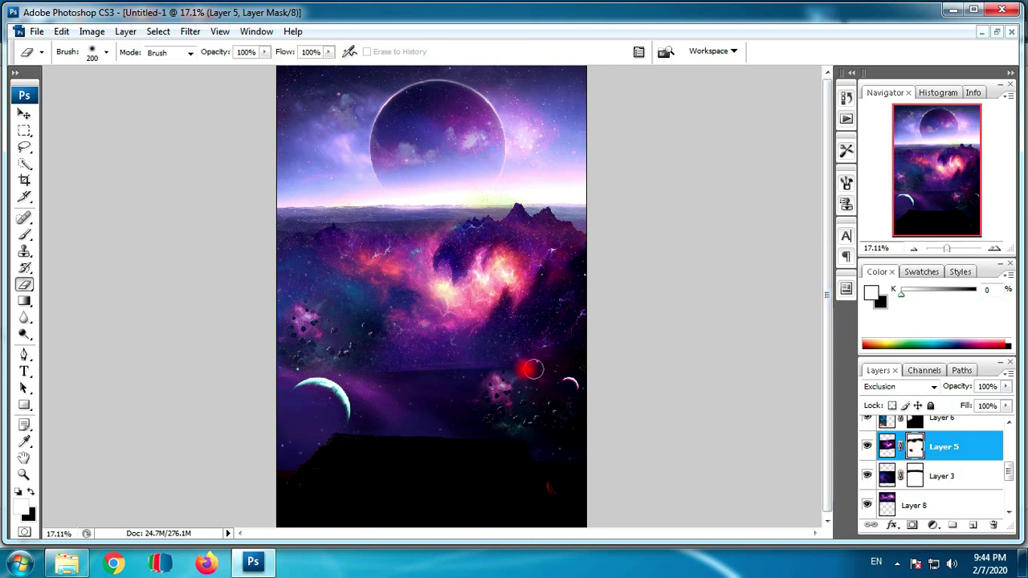
mouse_move(534, 369)
left_mouse_down()
mouse_move(399, 380)
mouse_move(490, 371)
left_mouse_up()
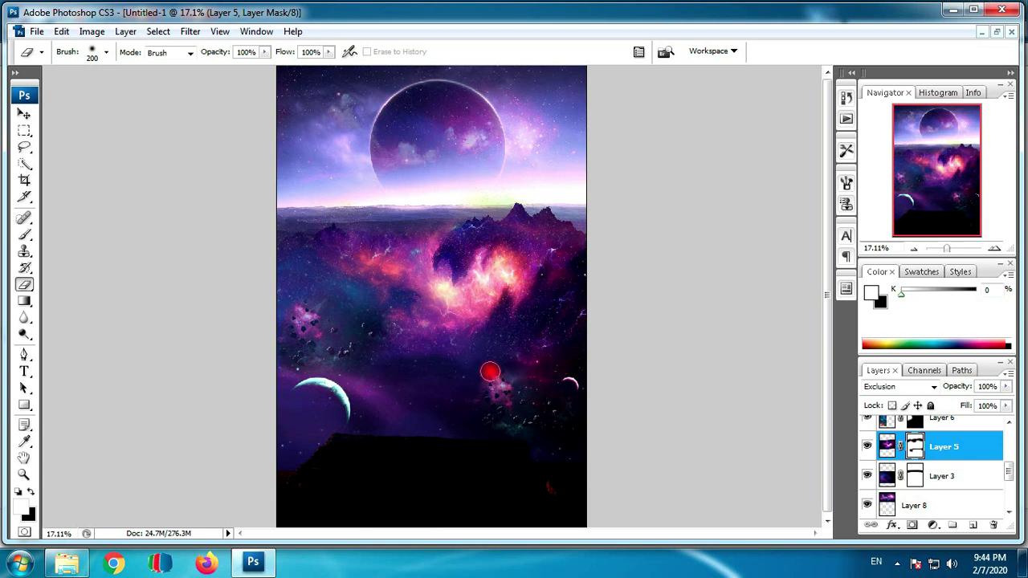
left_click_drag(498, 381, 551, 397)
Select Layer 9 copy from the canvas and nudge the left asteroid cluster slightly
key("v")
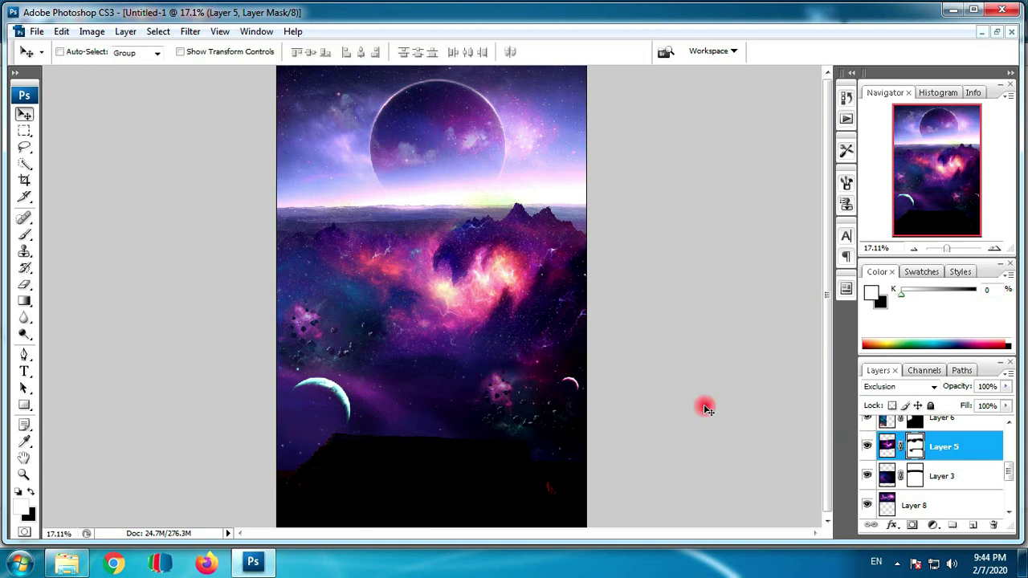
right_click(325, 341)
left_click(327, 344)
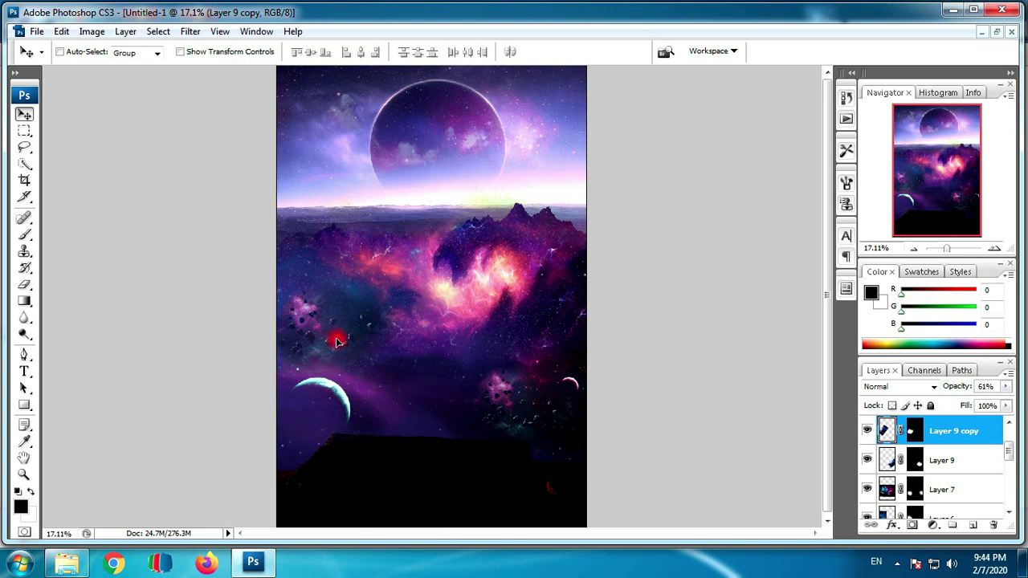
left_click_drag(328, 344, 338, 350)
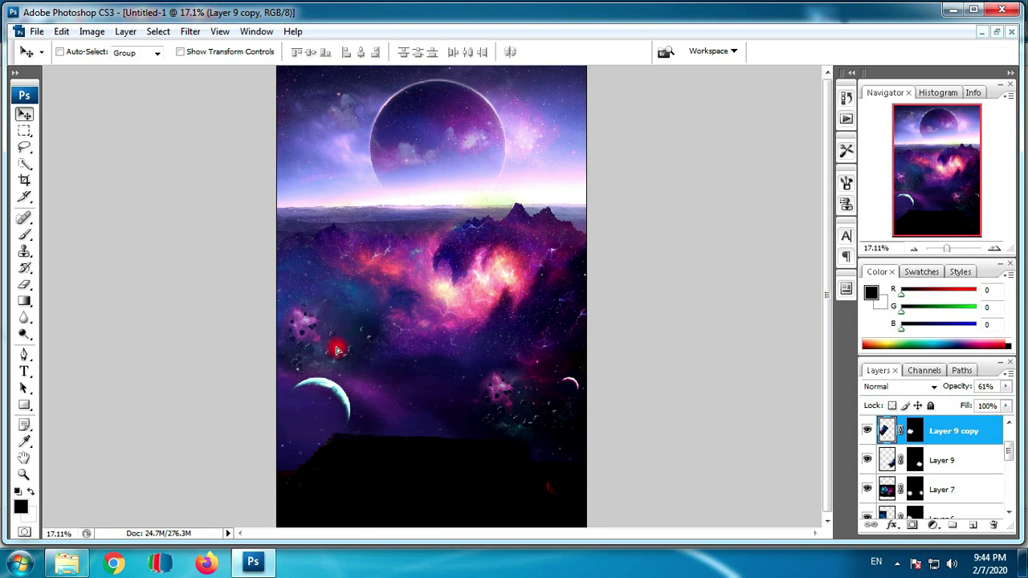
key("ctrl+t")
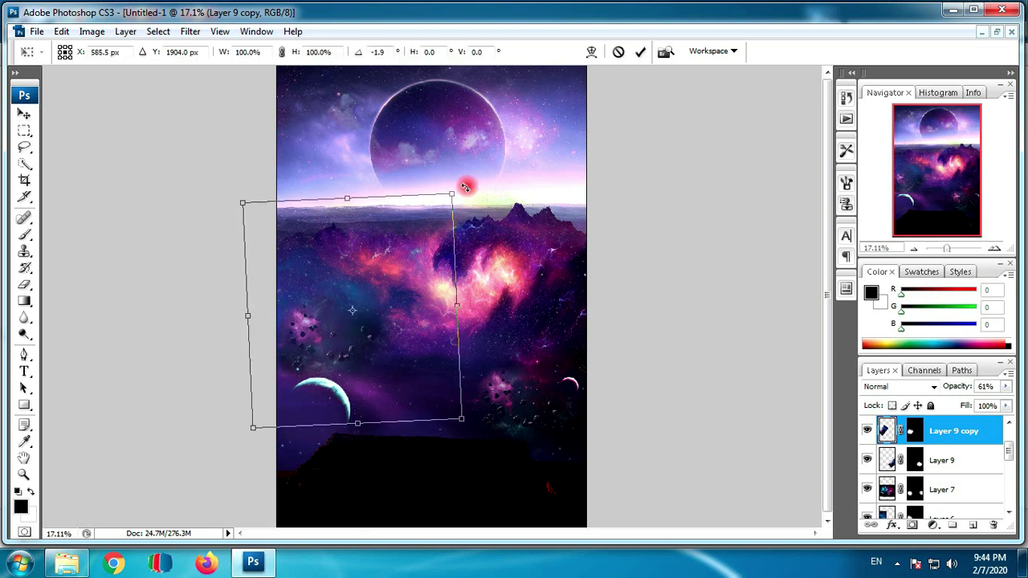
Tilt Layer 9 copy to about -23°, paint its mask along the crescent planet, and duplicate it as Layer 9 copy 2
mouse_move(467, 201)
left_mouse_down()
mouse_move(428, 169)
mouse_move(488, 179)
mouse_move(486, 142)
left_mouse_up()
key("Return")
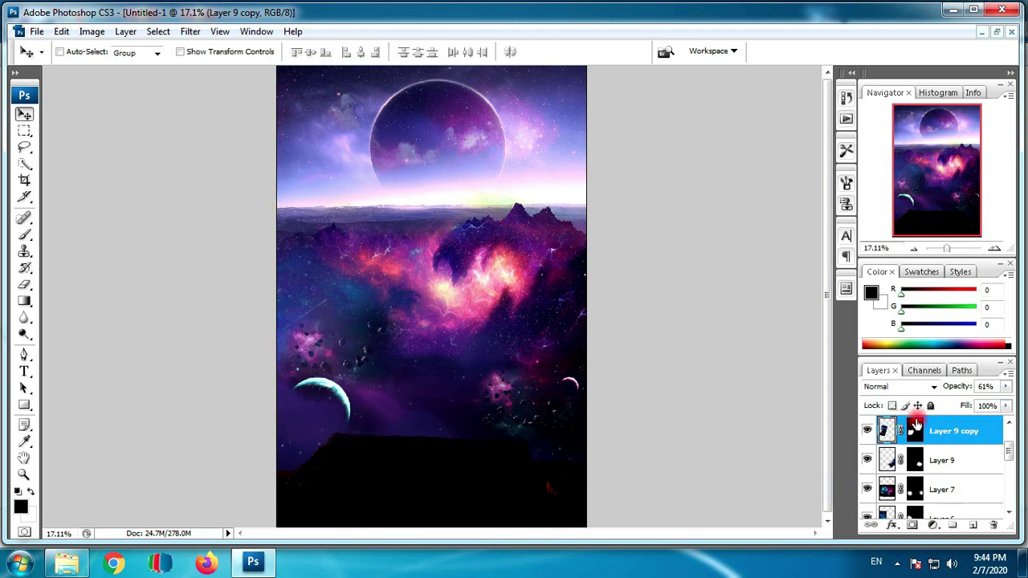
left_click(915, 431)
key("x")
key("e")
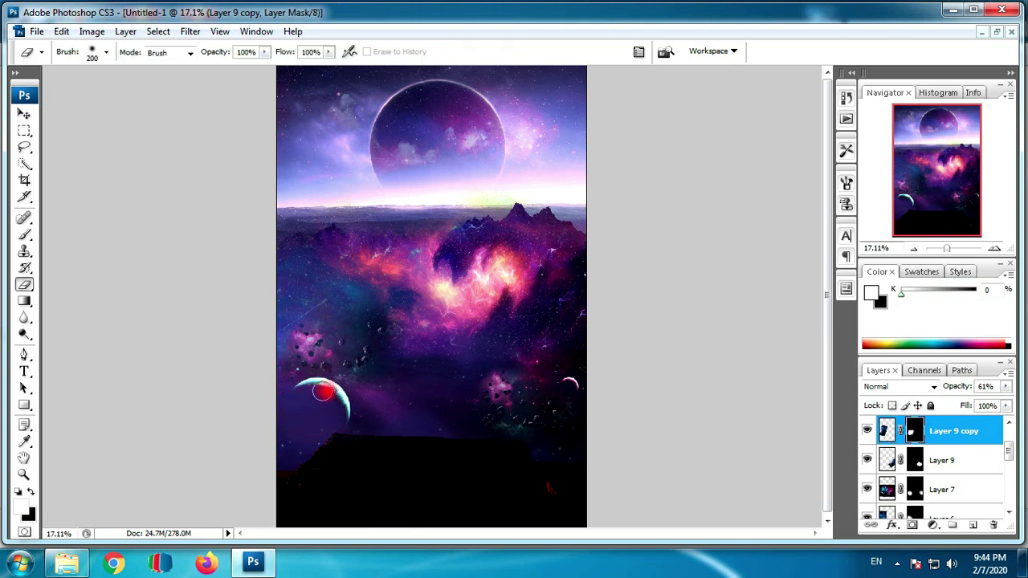
left_click_drag(323, 391, 283, 384)
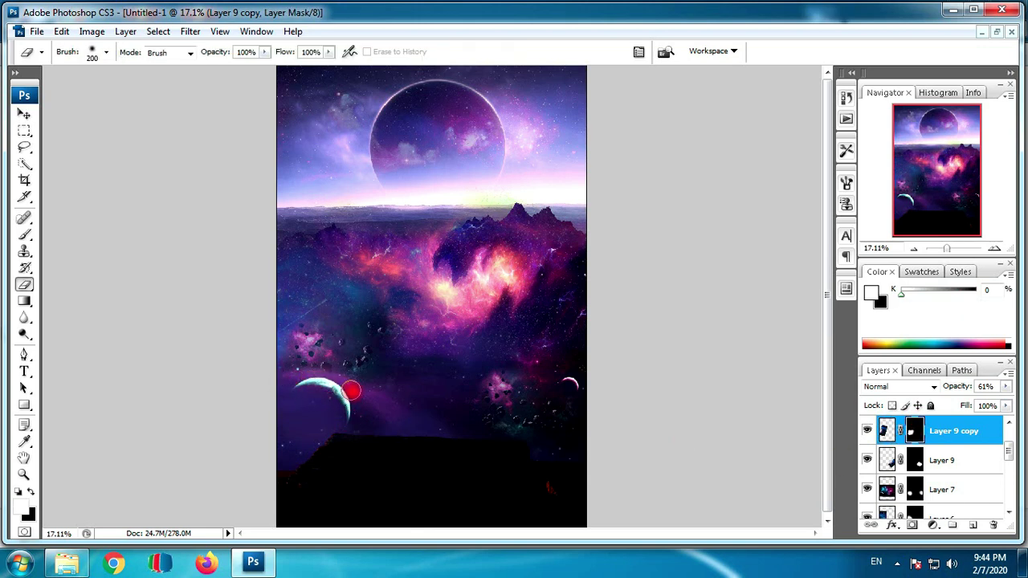
key("v")
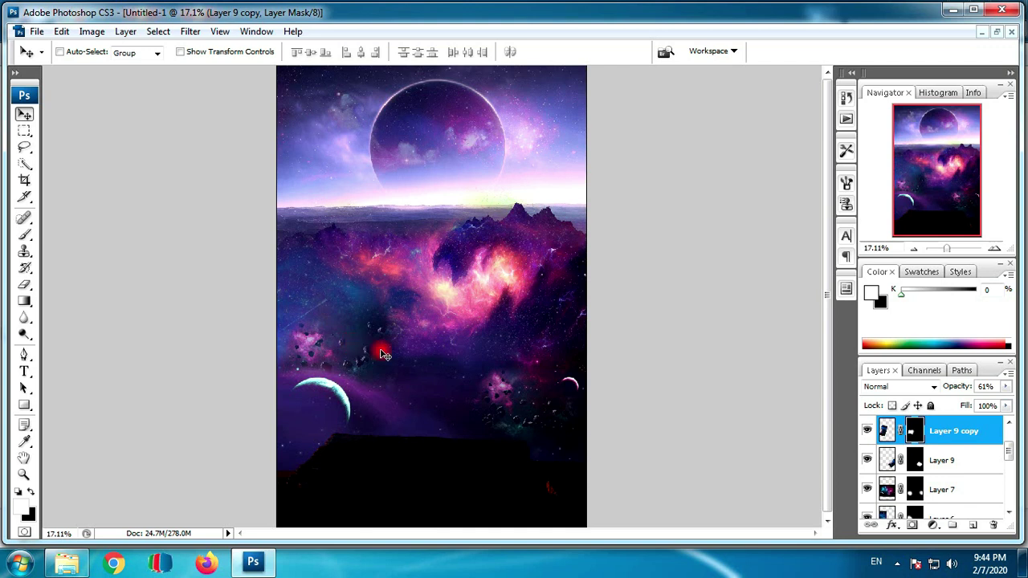
left_click_drag(886, 433, 978, 527)
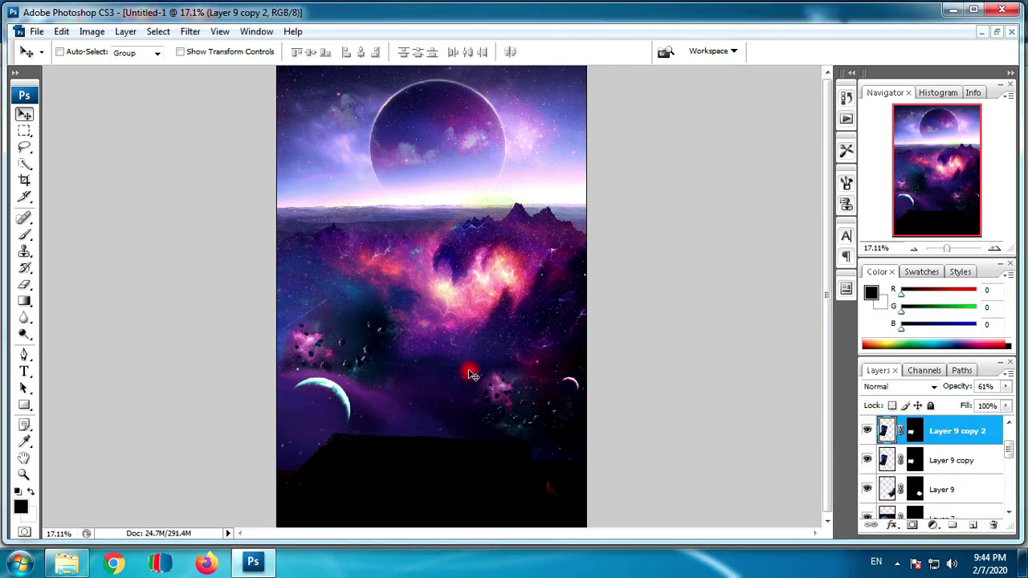
left_click_drag(472, 375, 438, 387)
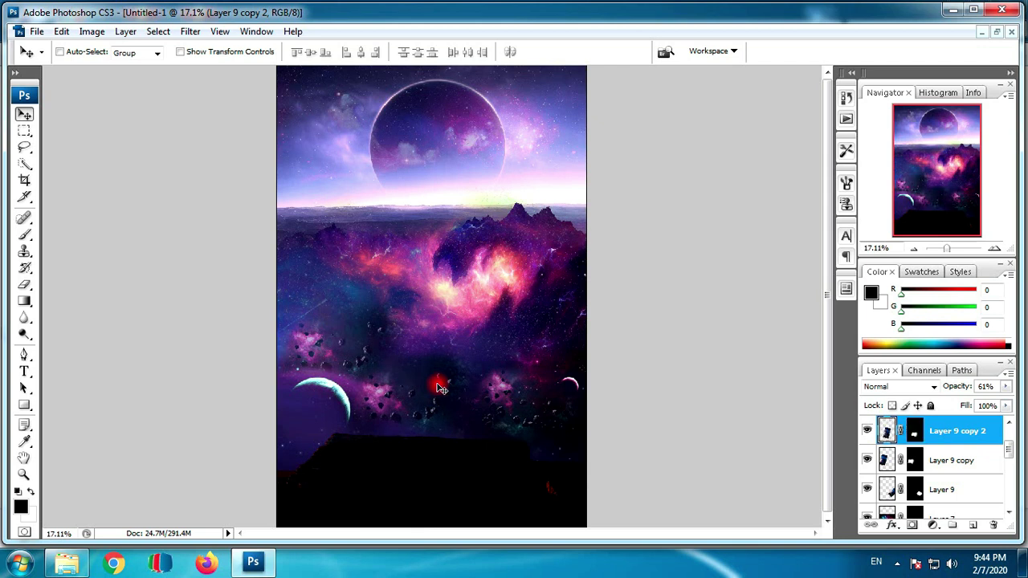
key("ctrl+t")
mouse_move(551, 255)
left_mouse_down()
mouse_move(490, 340)
mouse_move(518, 333)
mouse_move(483, 343)
left_mouse_up()
mouse_move(434, 383)
left_mouse_down()
mouse_move(484, 415)
mouse_move(424, 420)
left_mouse_up()
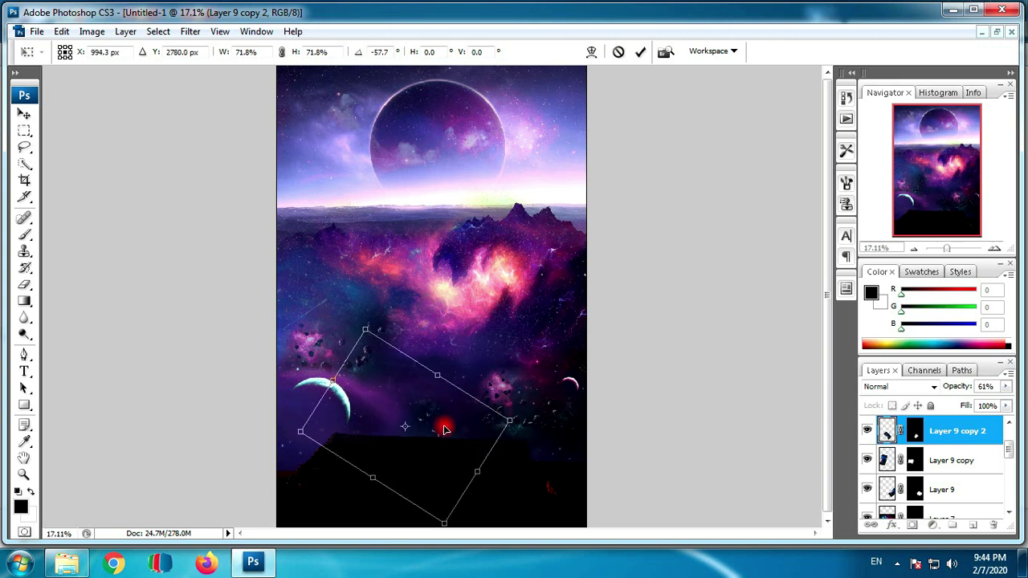
left_click_drag(589, 436, 584, 426)
left_click_drag(511, 416, 468, 363)
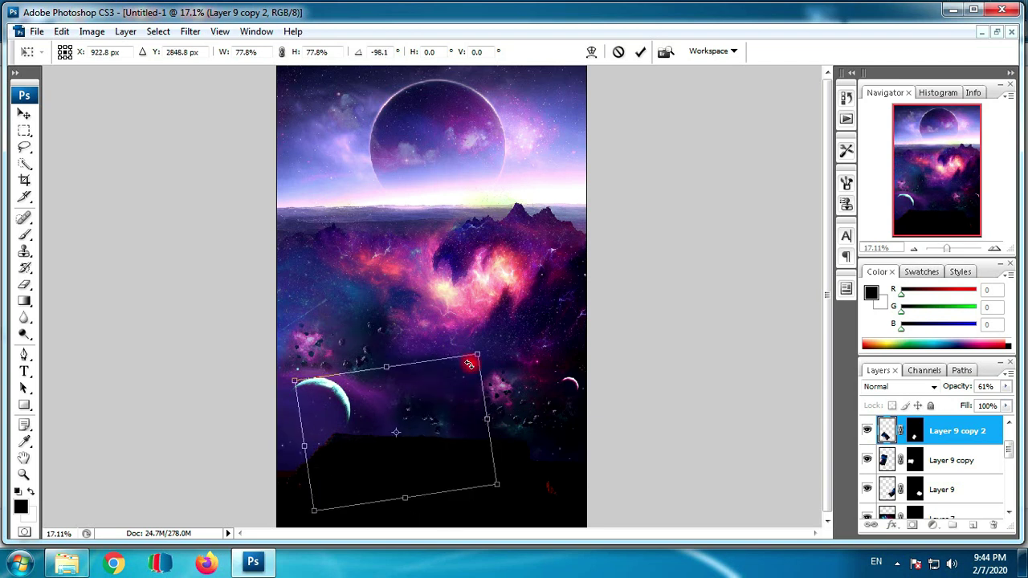
left_click_drag(583, 395, 562, 346)
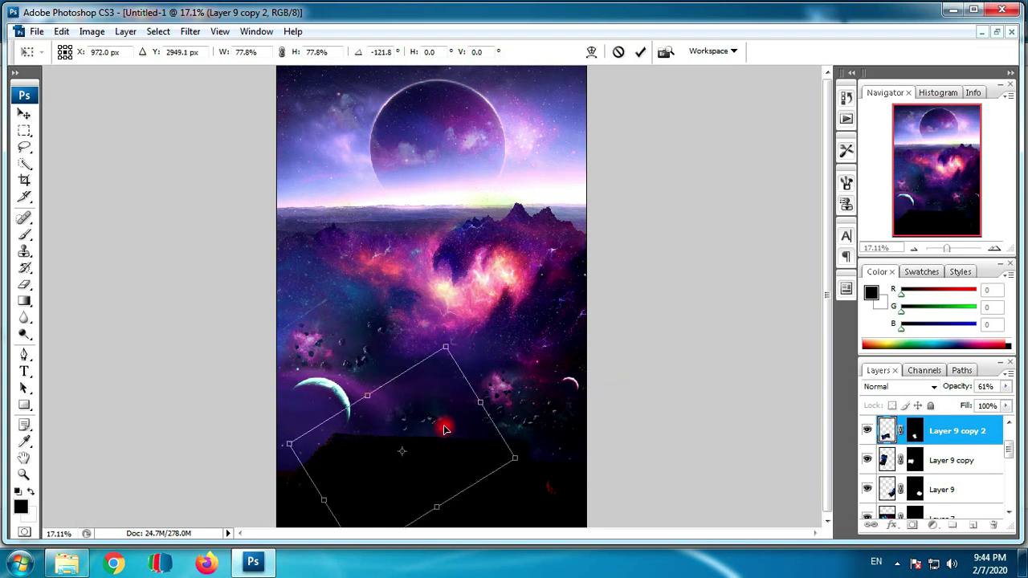
left_click_drag(413, 423, 448, 434)
key("Return")
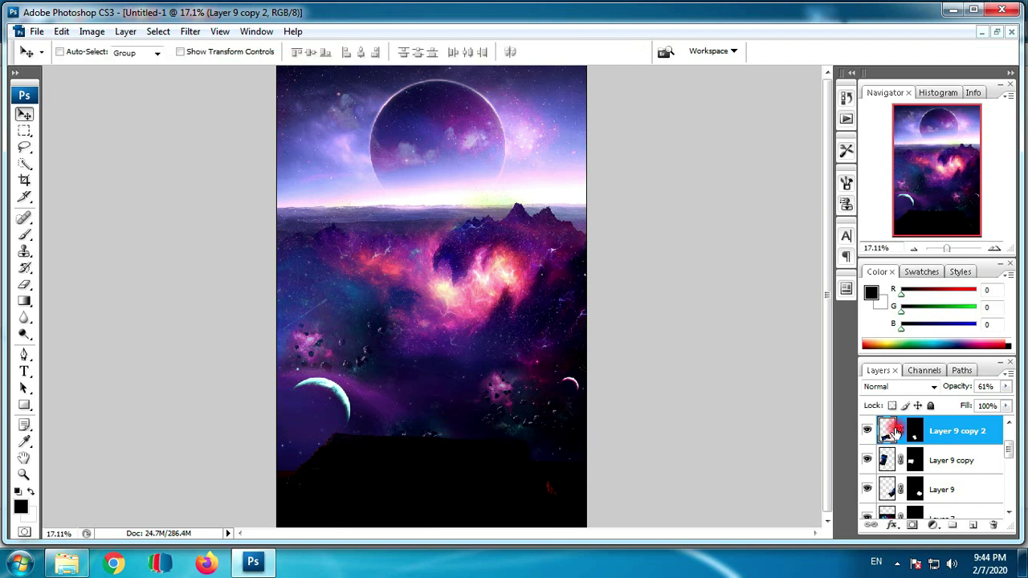
left_click(1005, 386)
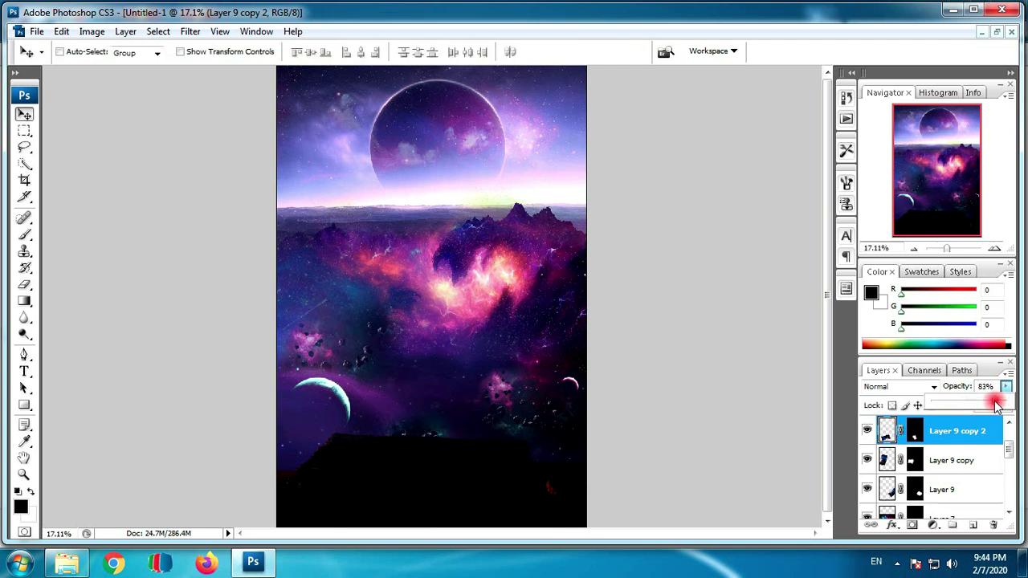
left_click(891, 386)
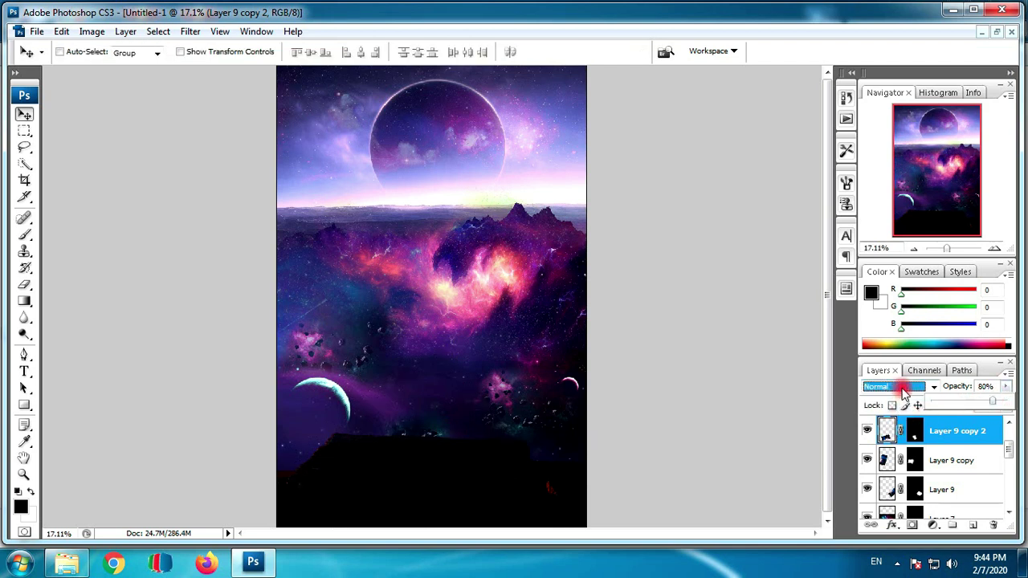
left_click(896, 387)
left_click(892, 204)
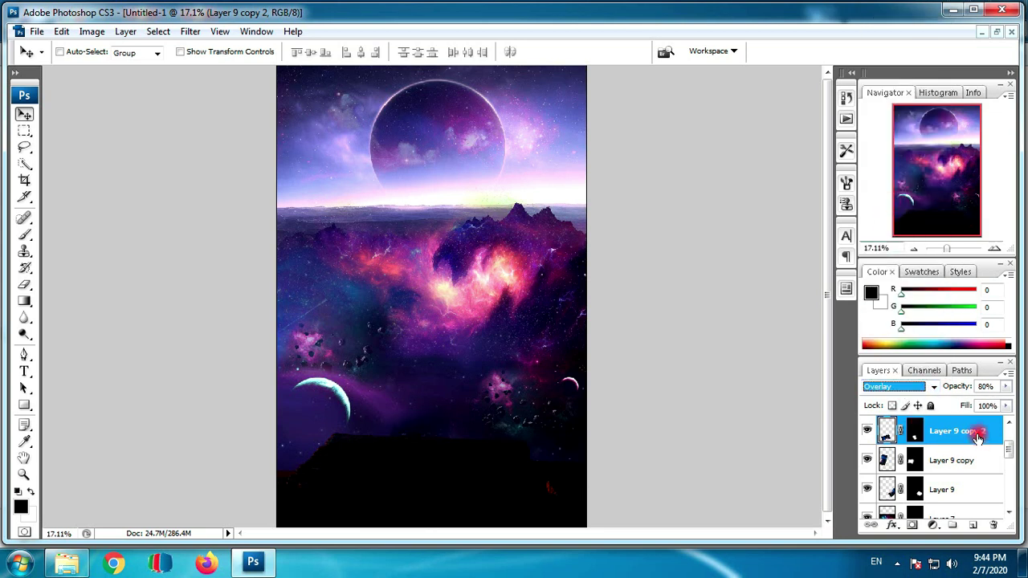
mouse_move(980, 434)
left_mouse_down()
mouse_move(1004, 534)
mouse_move(993, 526)
left_mouse_up()
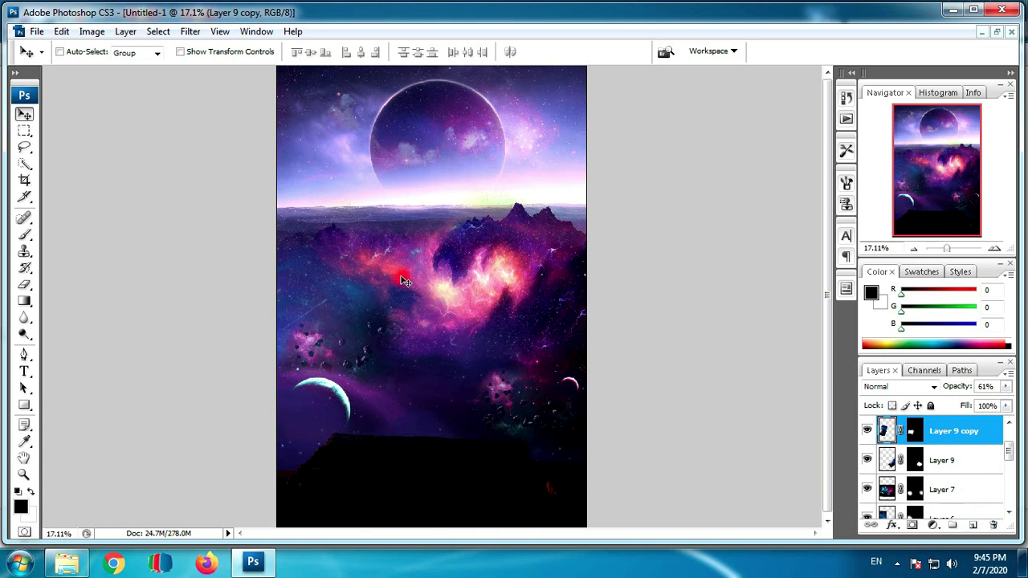
left_click(67, 562)
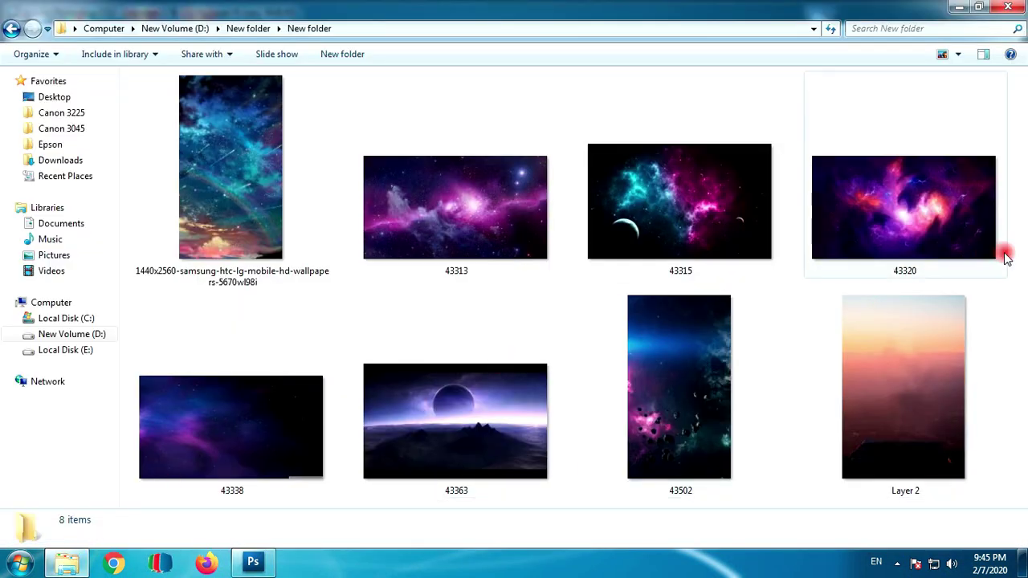
left_click(9, 30)
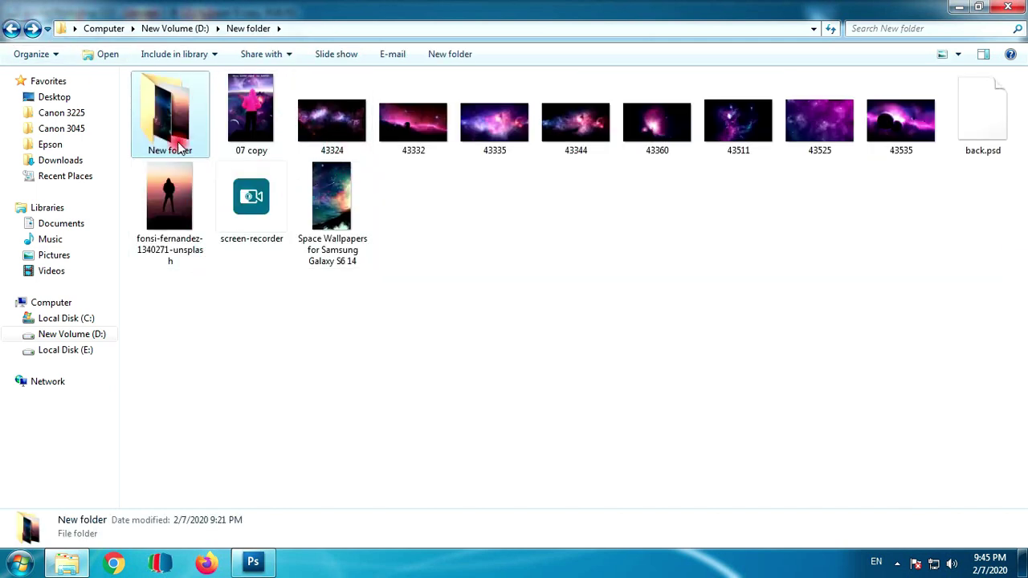
double_click(177, 143)
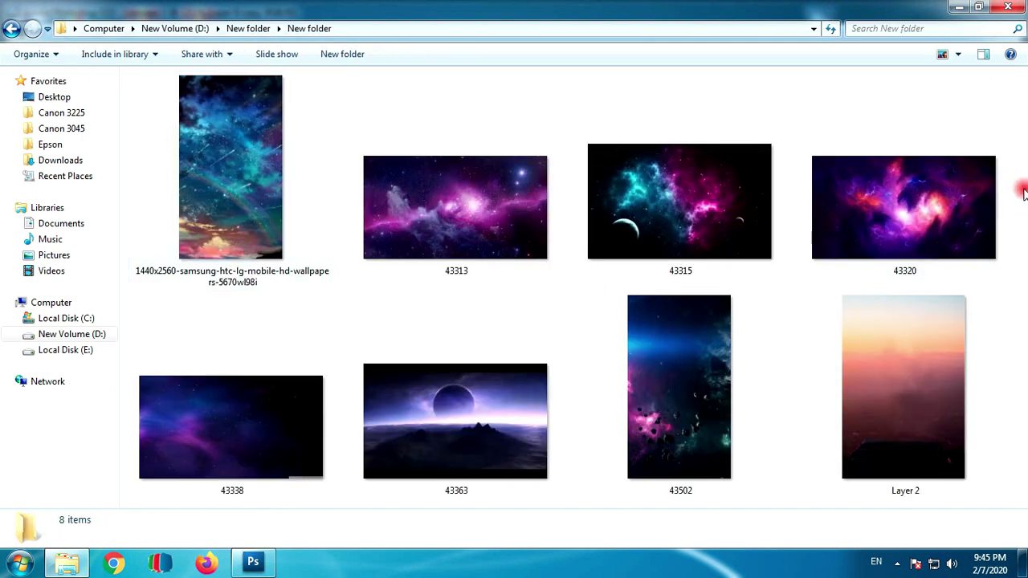
left_click(944, 54)
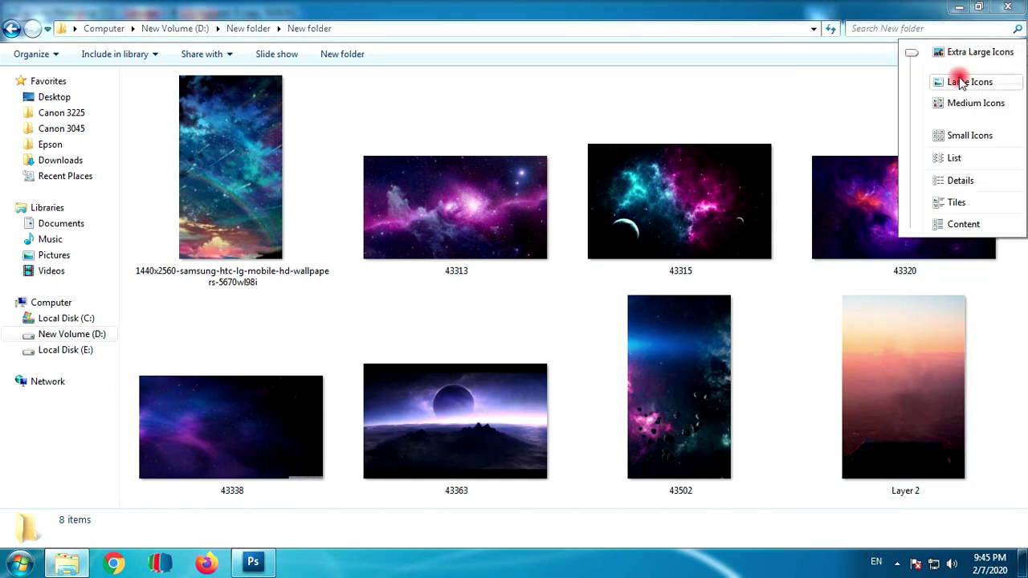
left_click(972, 103)
left_click(253, 562)
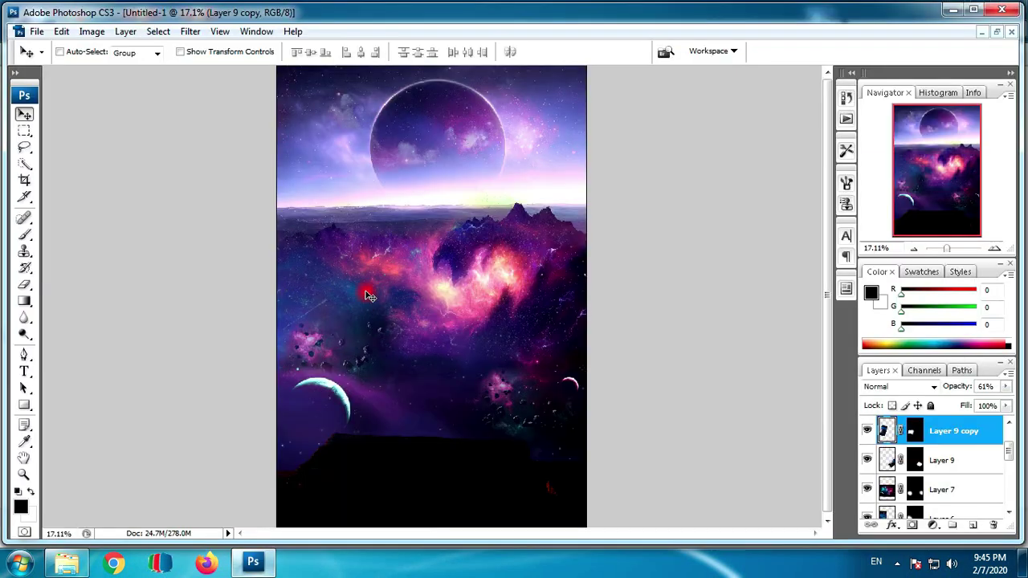
Open back.psd and drag the pink-hooded figure (Layer 1) into the poster
left_click(67, 562)
mouse_move(918, 408)
left_mouse_down()
mouse_move(267, 566)
mouse_move(511, 254)
left_mouse_up()
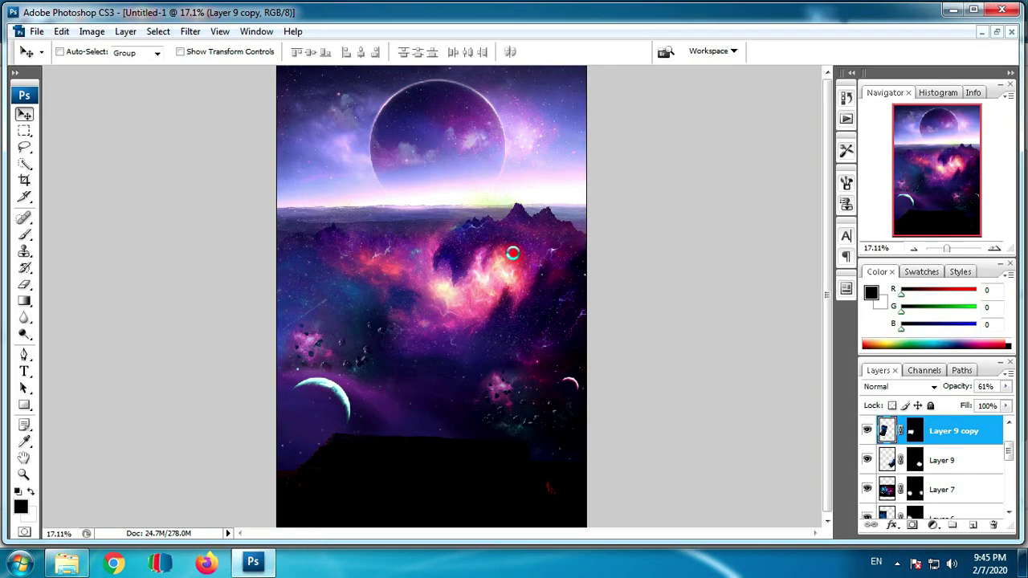
right_click(411, 225)
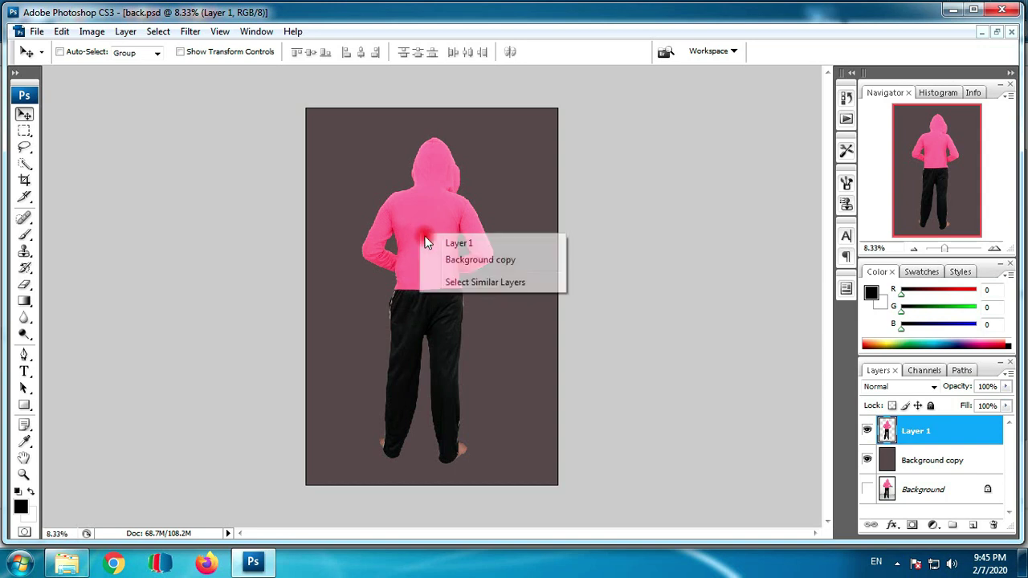
left_click(437, 240)
left_click_drag(432, 251, 423, 239)
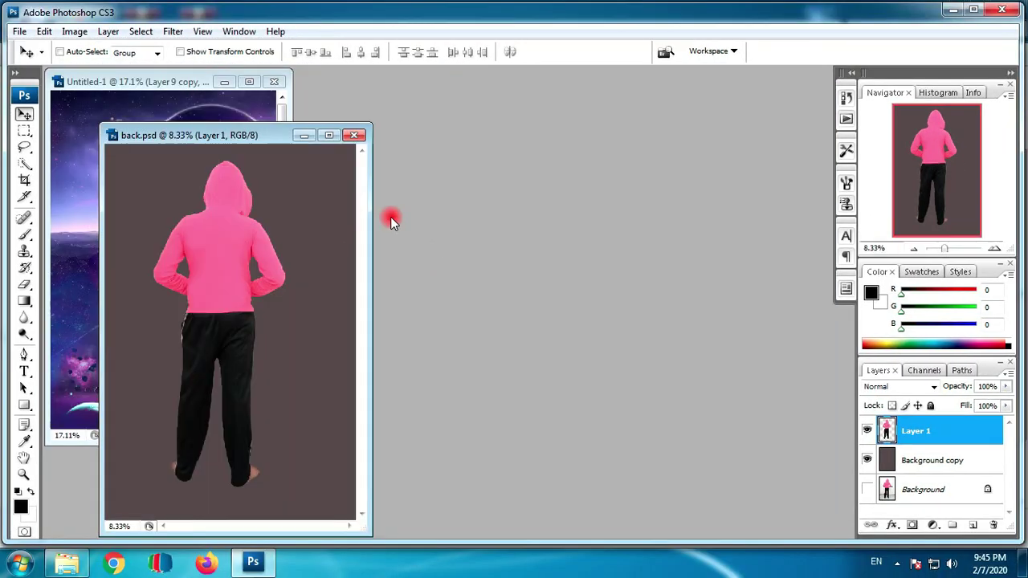
left_click_drag(265, 135, 453, 135)
left_click_drag(345, 209, 229, 166)
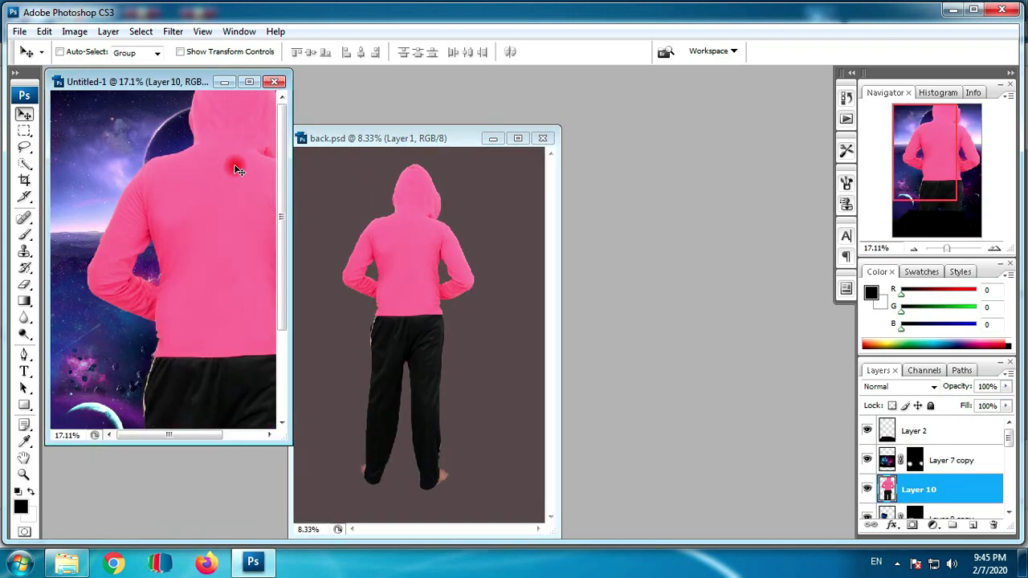
Move the figure left and raise Layer 10 to the top of the layer stack
left_click(251, 83)
left_click_drag(465, 252, 401, 267)
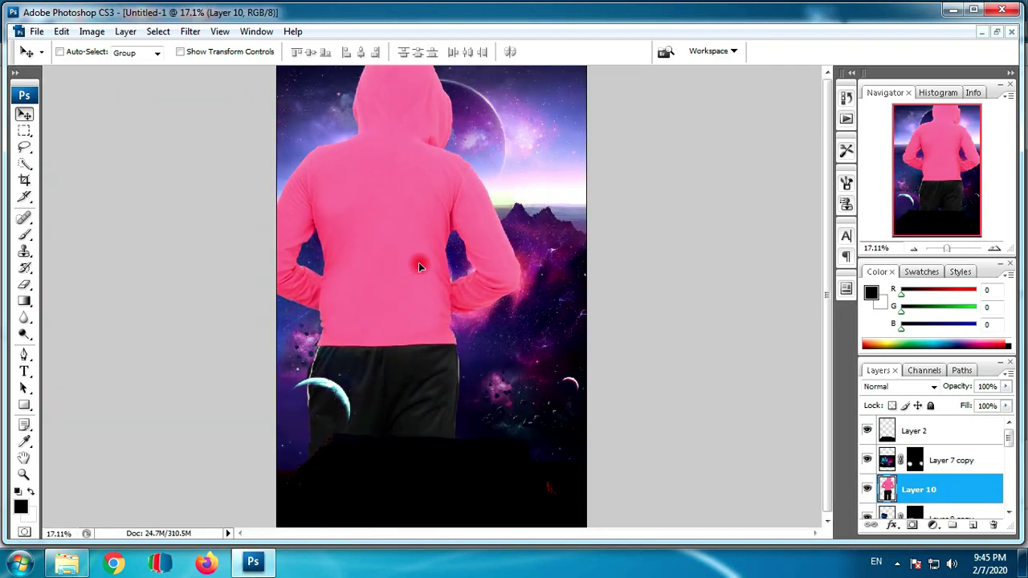
key("ctrl+minus")
key("ctrl+minus")
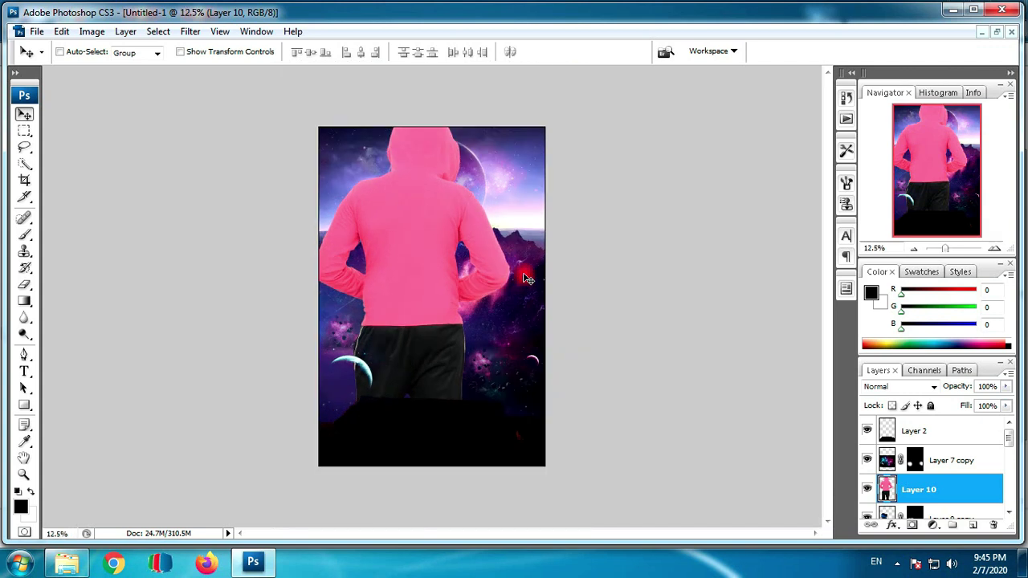
left_click_drag(963, 489, 963, 446)
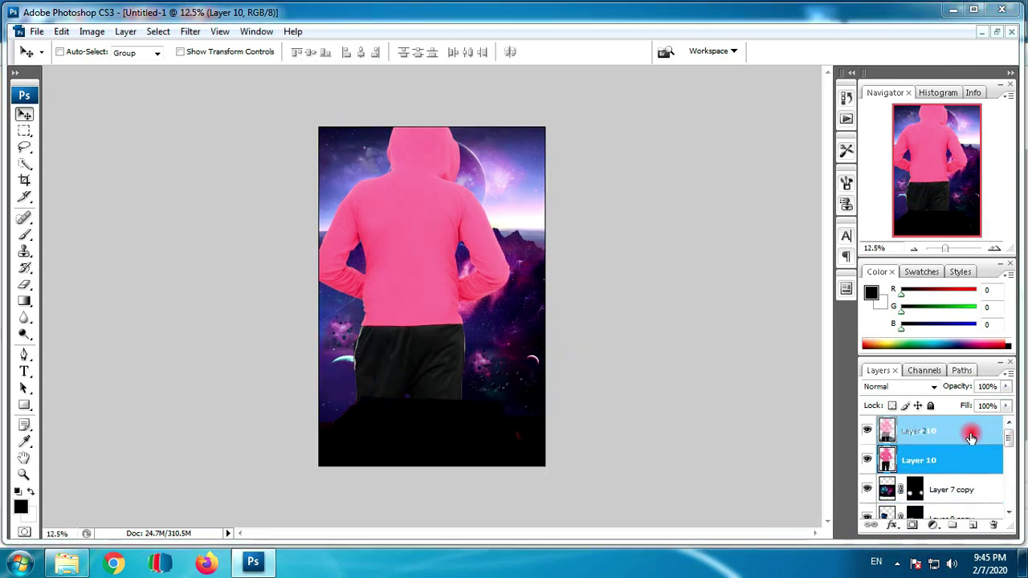
left_click(982, 464)
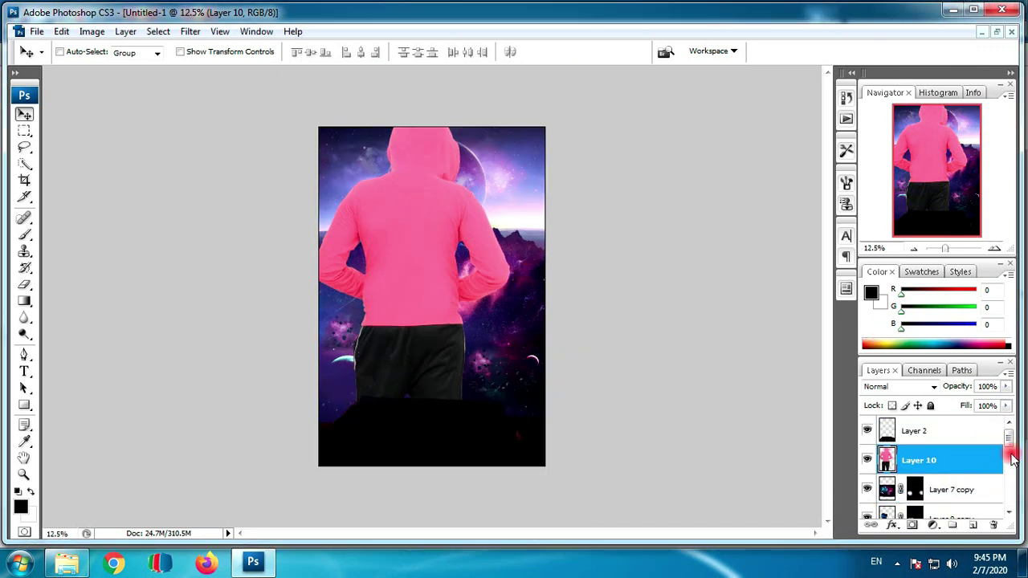
left_click_drag(975, 456, 954, 441)
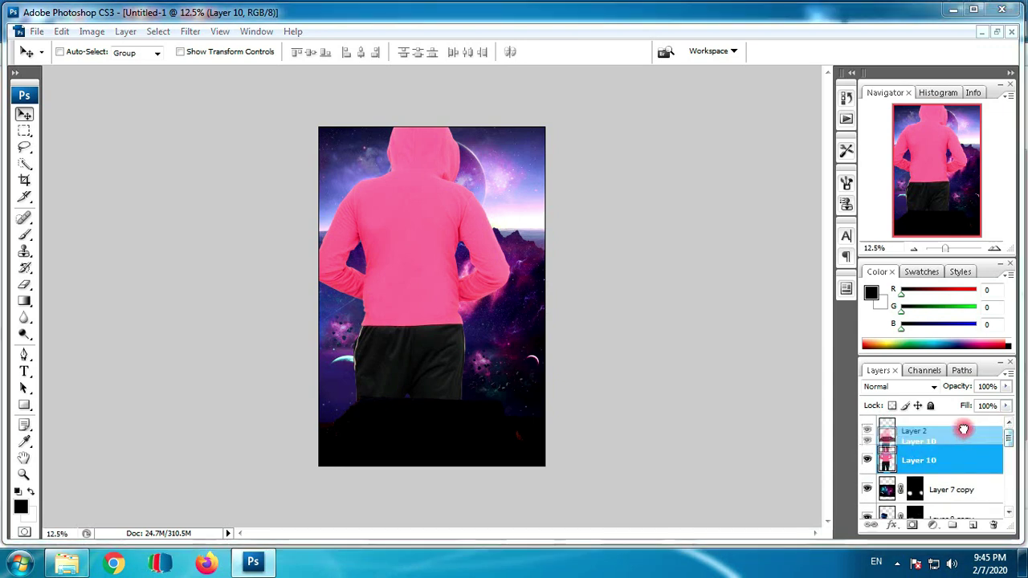
right_click(430, 299)
Scale the pink-hooded figure down to about 49% of its size
left_click(429, 299)
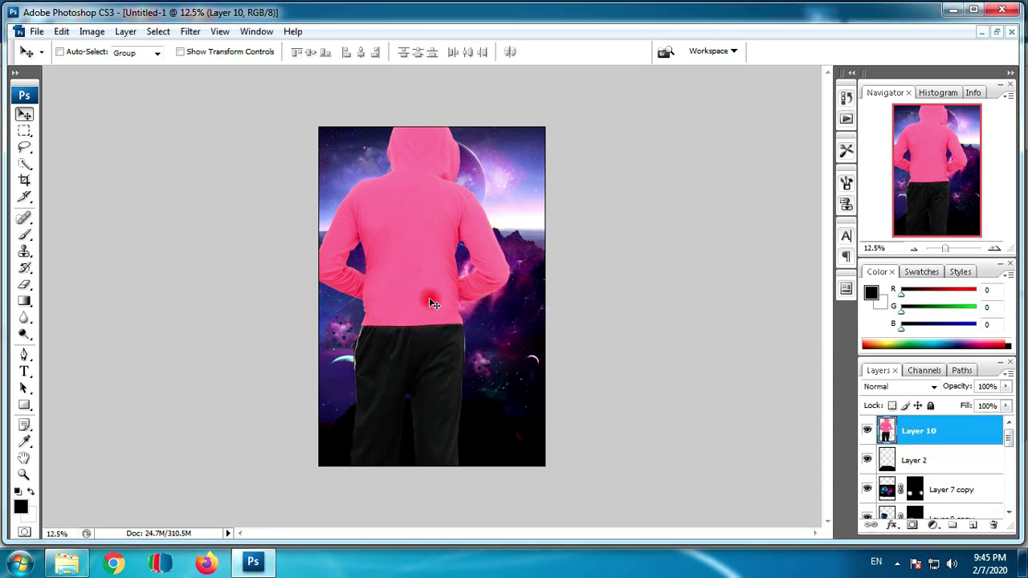
key("ctrl+t")
mouse_move(512, 97)
left_mouse_down()
mouse_move(415, 318)
mouse_move(436, 297)
left_mouse_up()
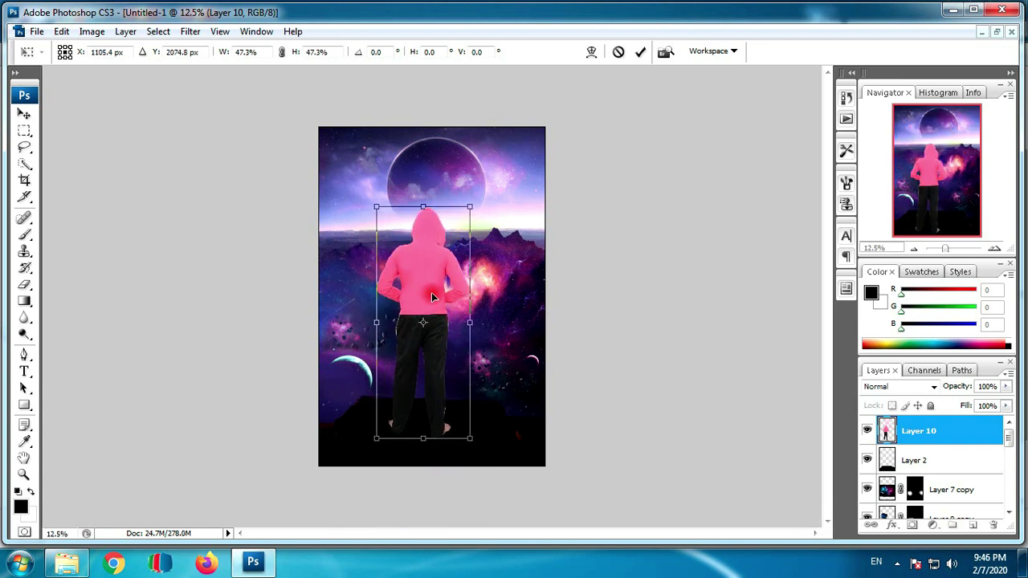
left_click_drag(480, 205, 487, 202)
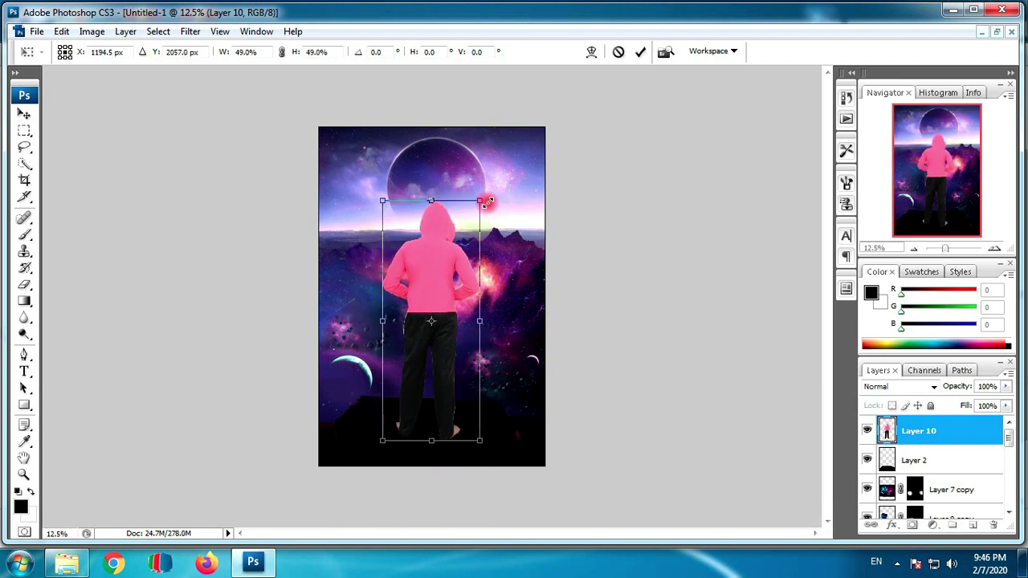
key("Return")
key("ctrl+plus")
key("ctrl+plus")
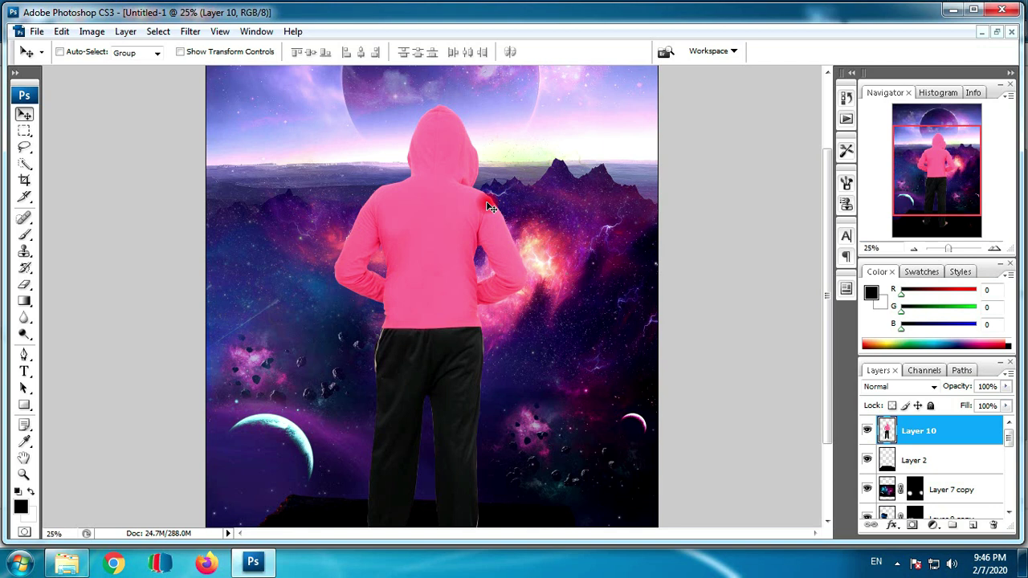
left_click_drag(486, 201, 483, 147)
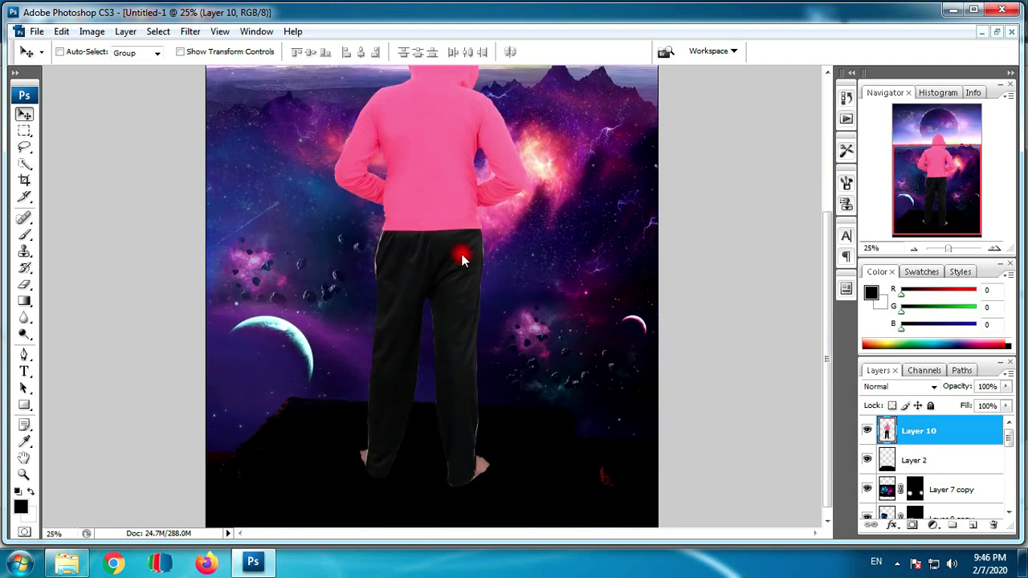
key("f")
key("f")
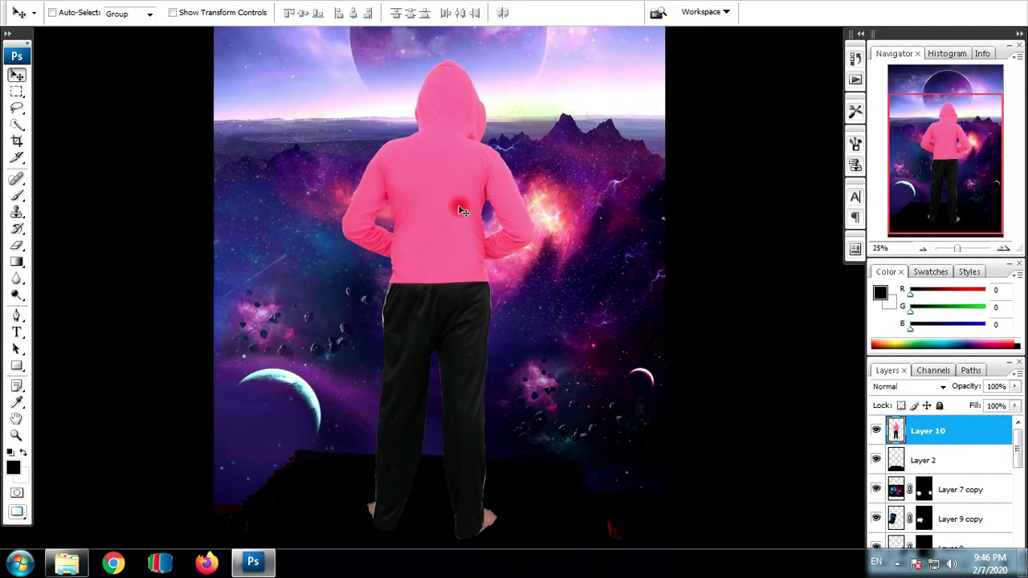
Move the figure up slightly and enlarge it very slightly
right_click(464, 211)
key("Escape")
left_click_drag(465, 224, 463, 201)
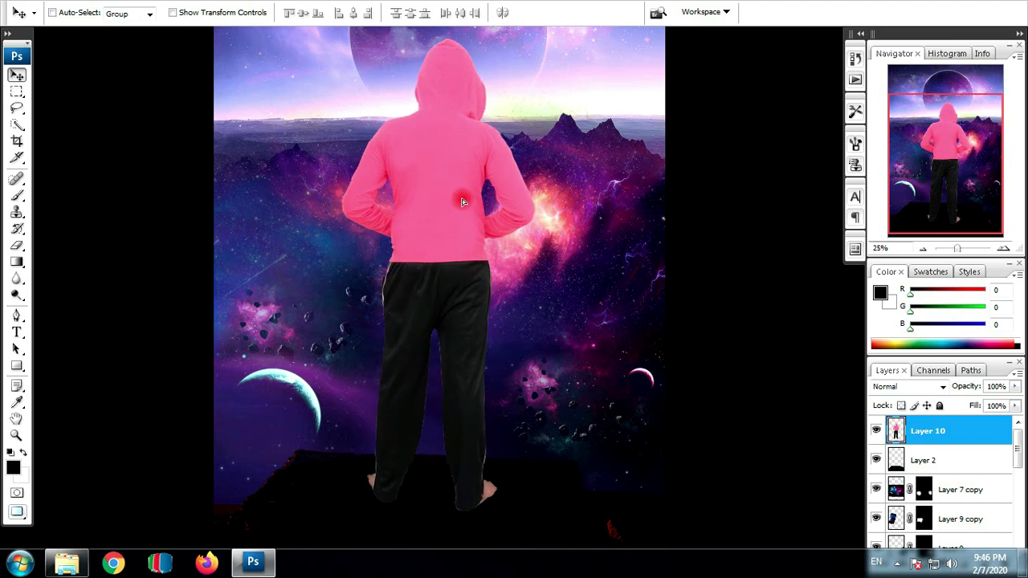
key("ctrl+minus")
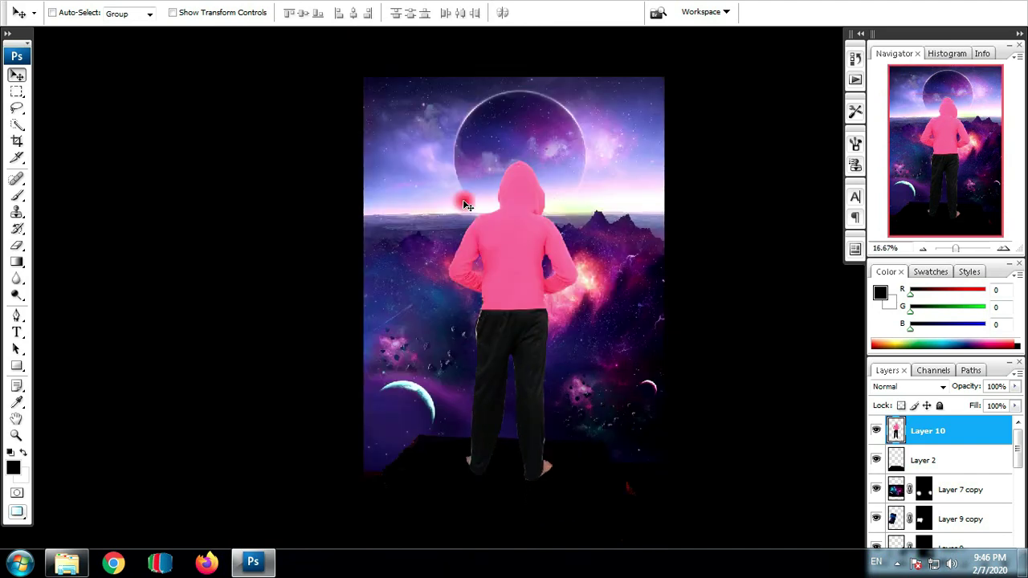
key("ctrl+t")
left_click_drag(580, 157, 581, 158)
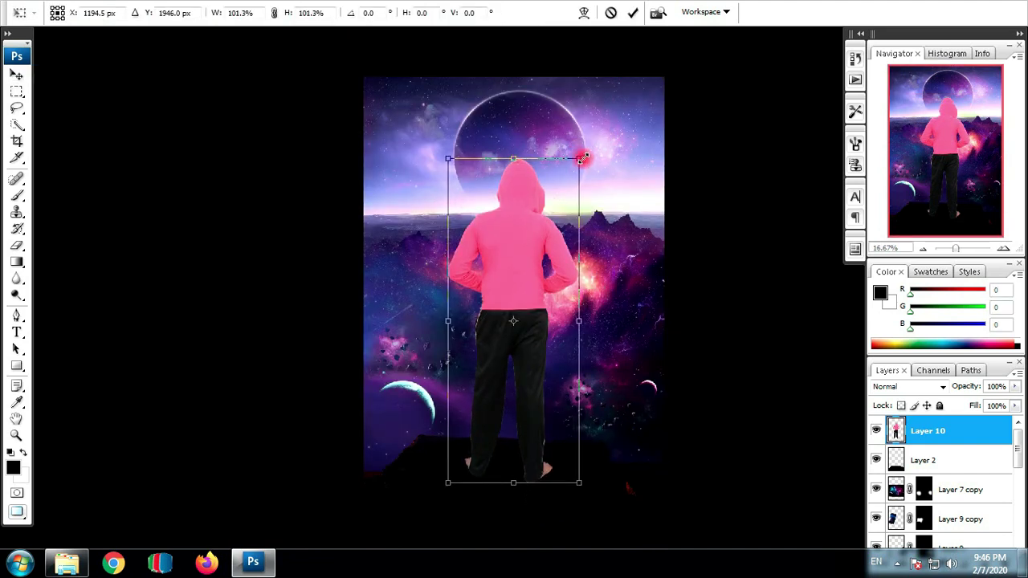
key("Return")
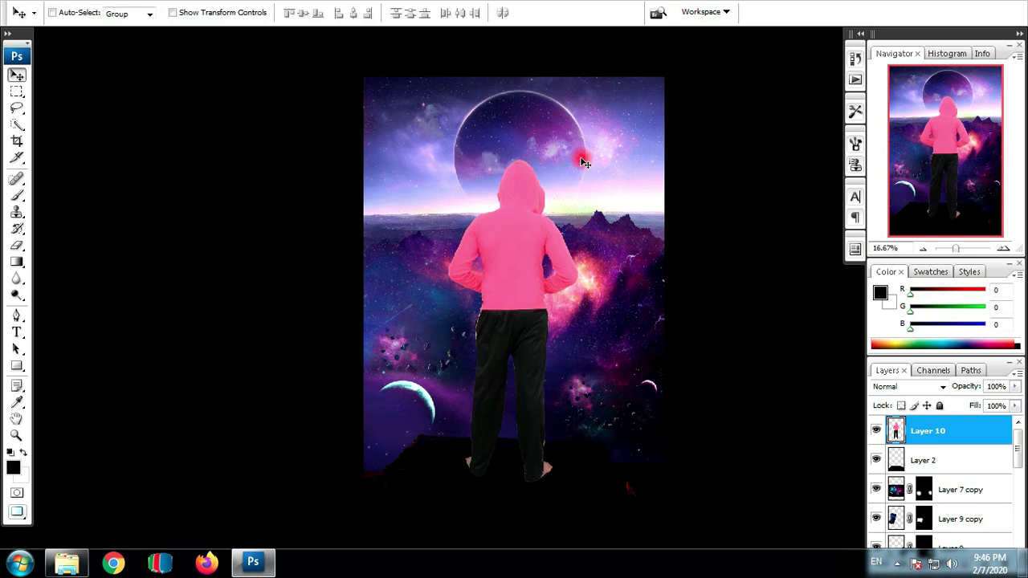
View the whole poster at 25% zoom with the Layers panel collapsed
key("ctrl+minus")
key("ctrl+plus")
key("ctrl+plus")
key("ctrl+plus")
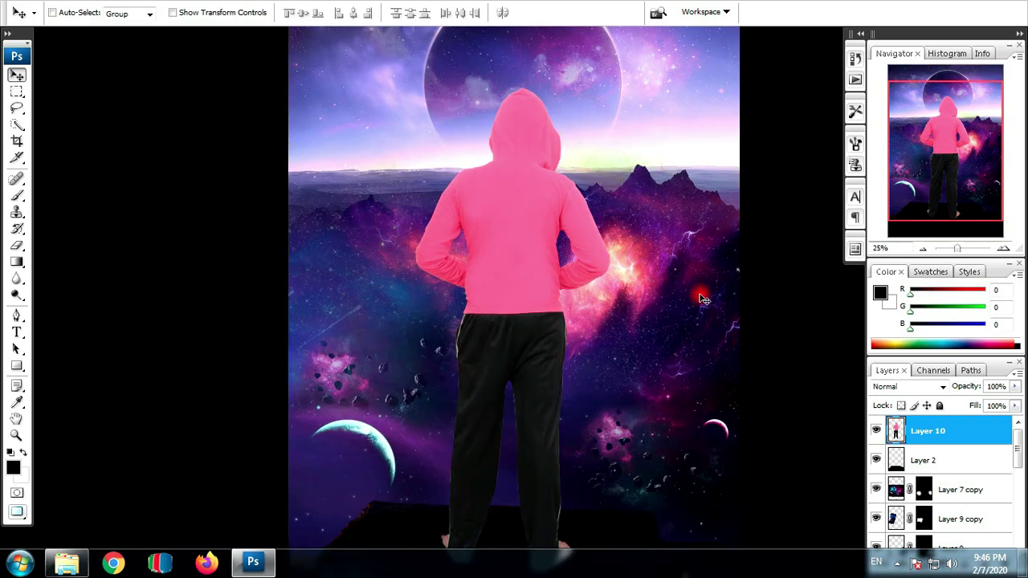
left_click_drag(698, 359, 694, 319)
right_click(516, 197)
left_click(562, 203)
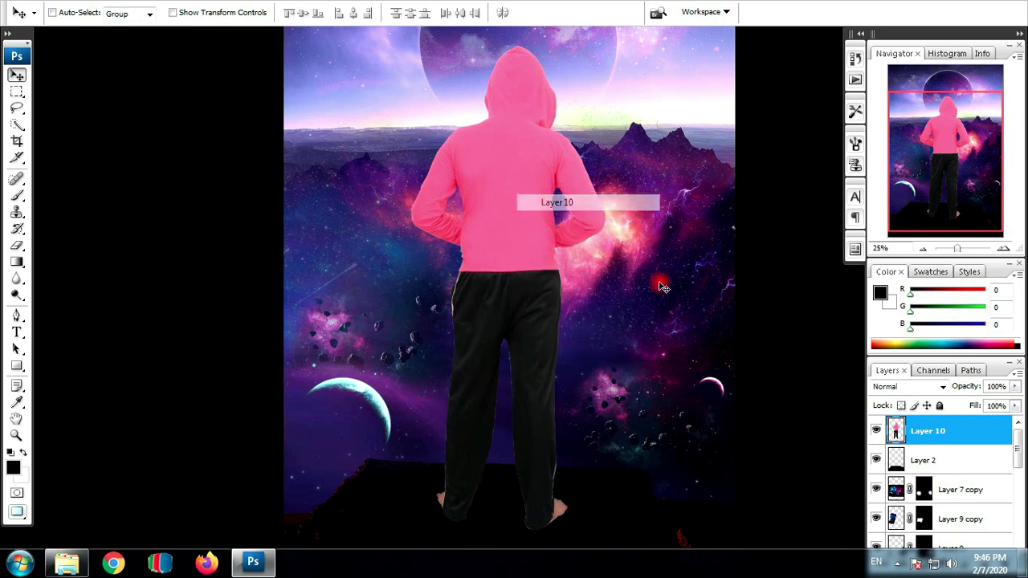
left_click(973, 431)
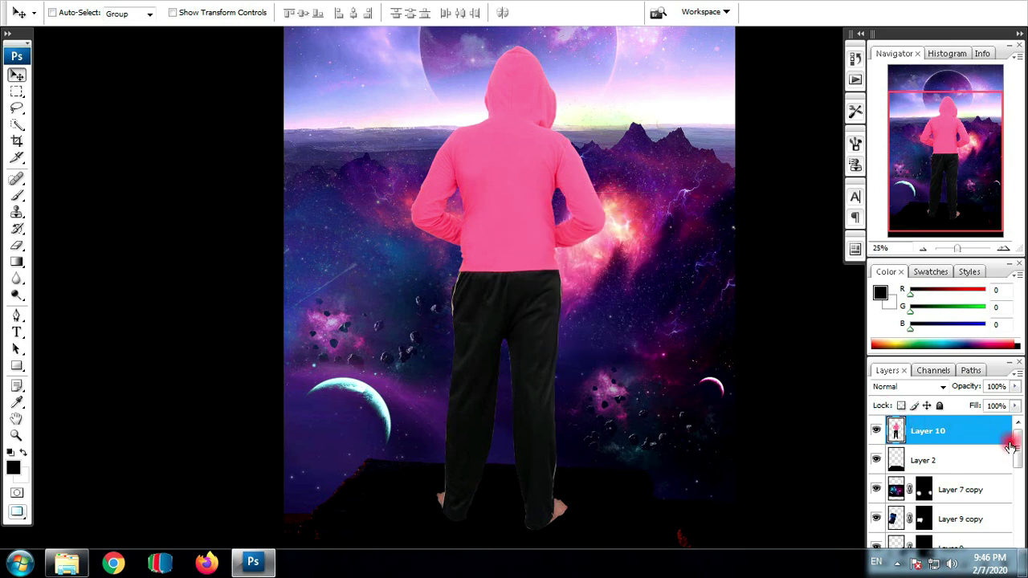
double_click(995, 371)
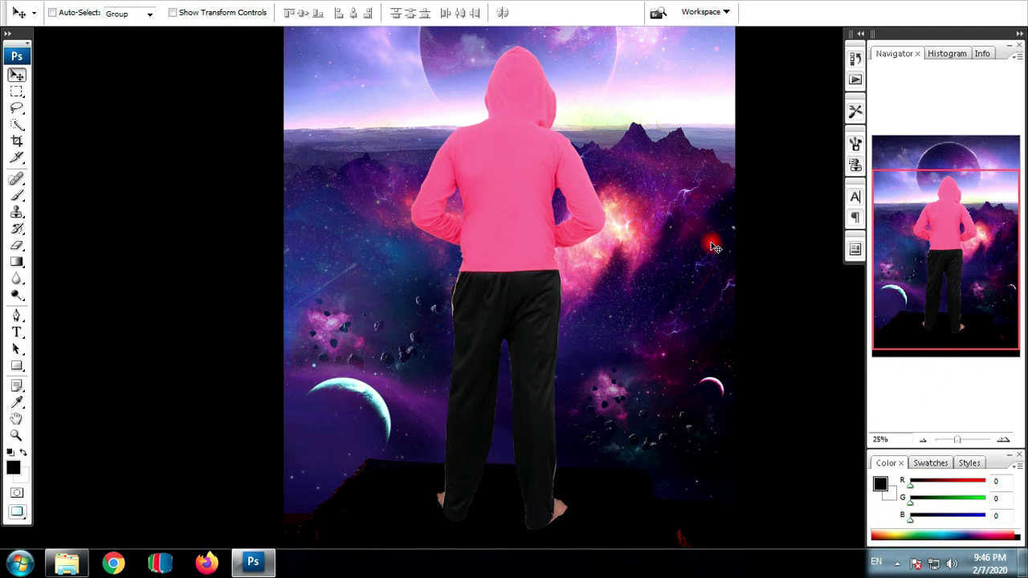
Duplicate the figure layer, Layer 10, into Layer 10 copy
key("ctrl+minus")
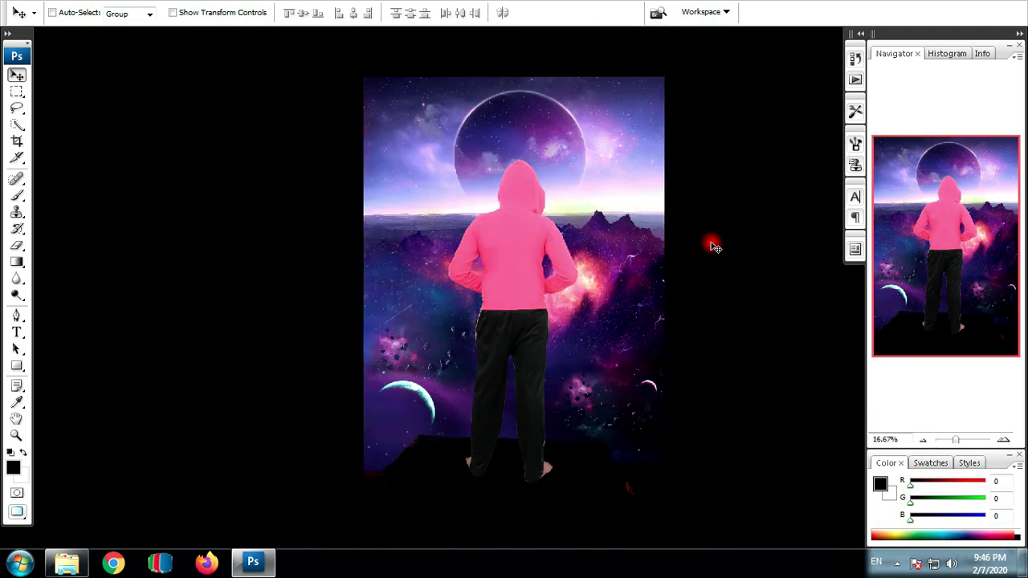
key("F7")
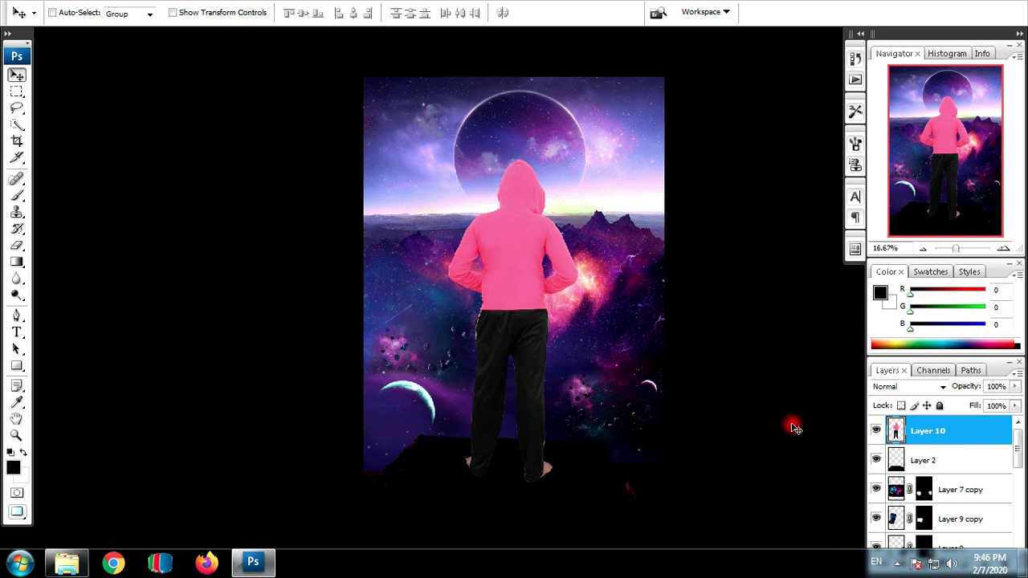
key("ctrl+j")
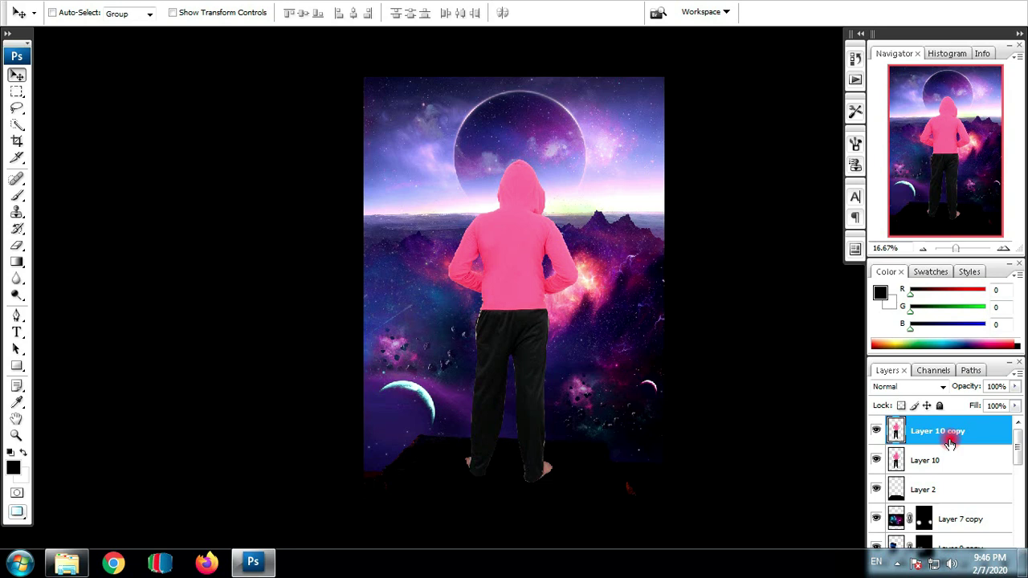
key("f")
key("f")
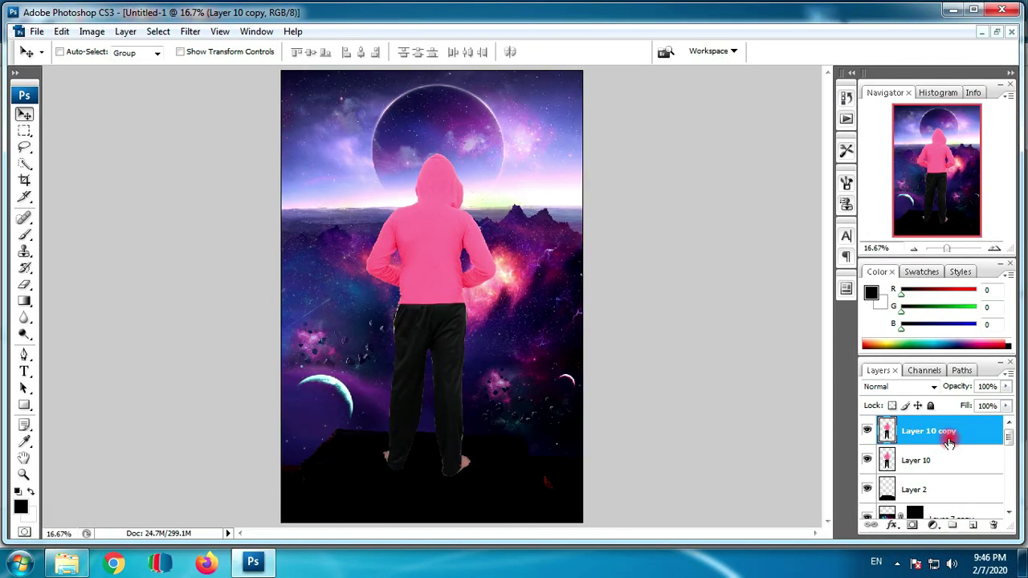
Raise the Levels black input to 21 on Layer 10 copy to deepen its shadows
right_click(428, 273)
left_click(91, 31)
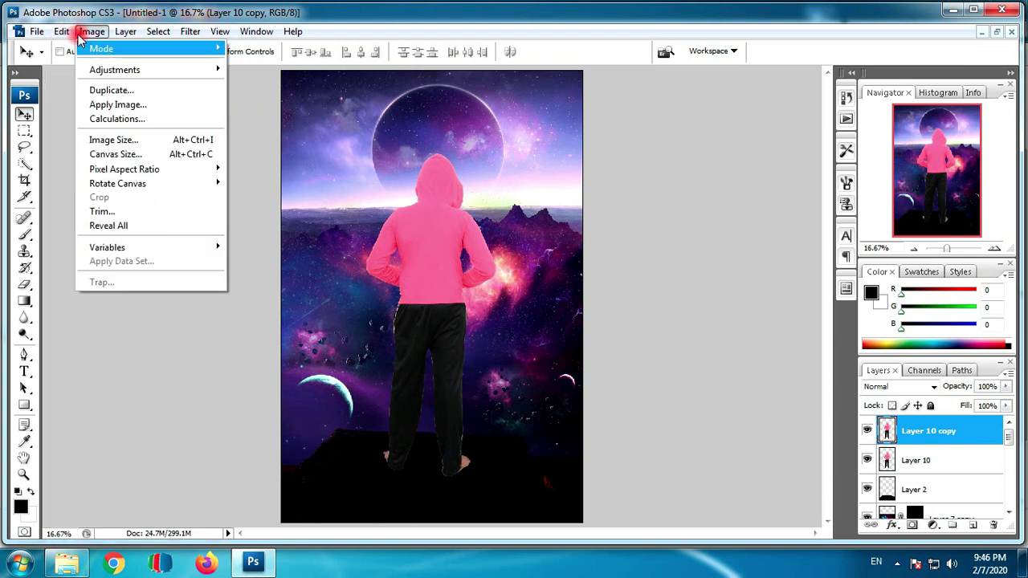
mouse_move(115, 70)
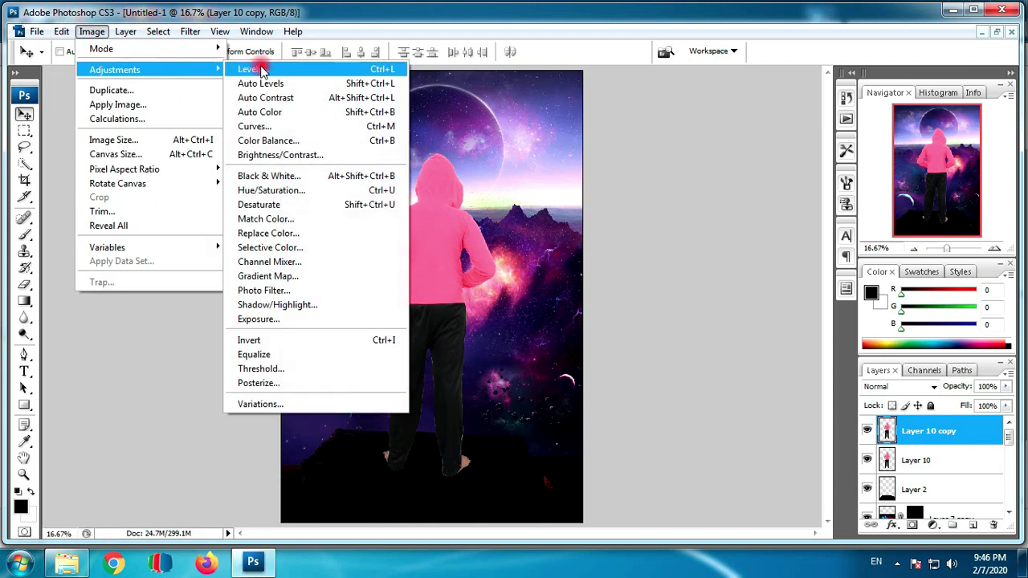
left_click(281, 69)
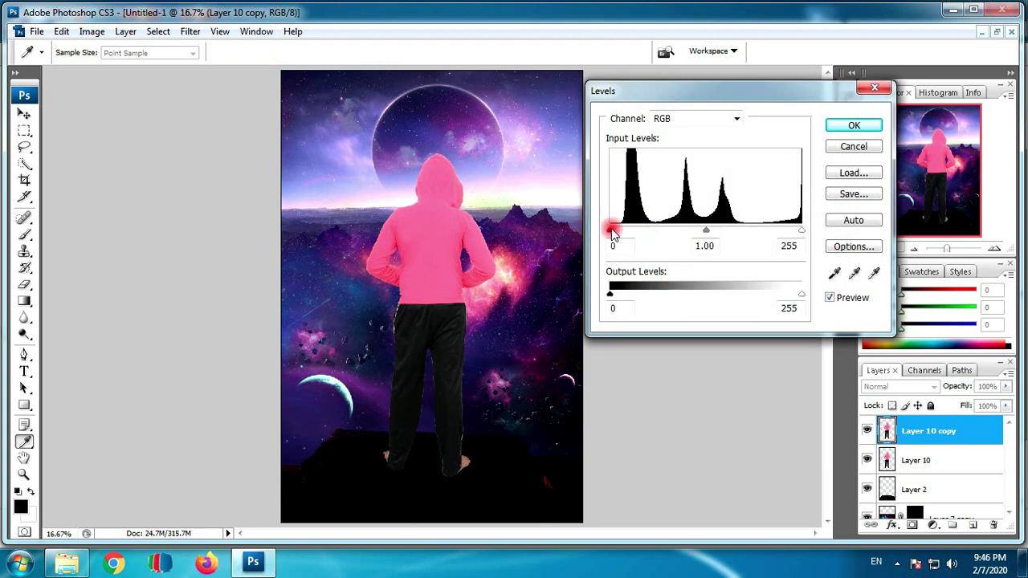
left_click_drag(618, 235, 630, 234)
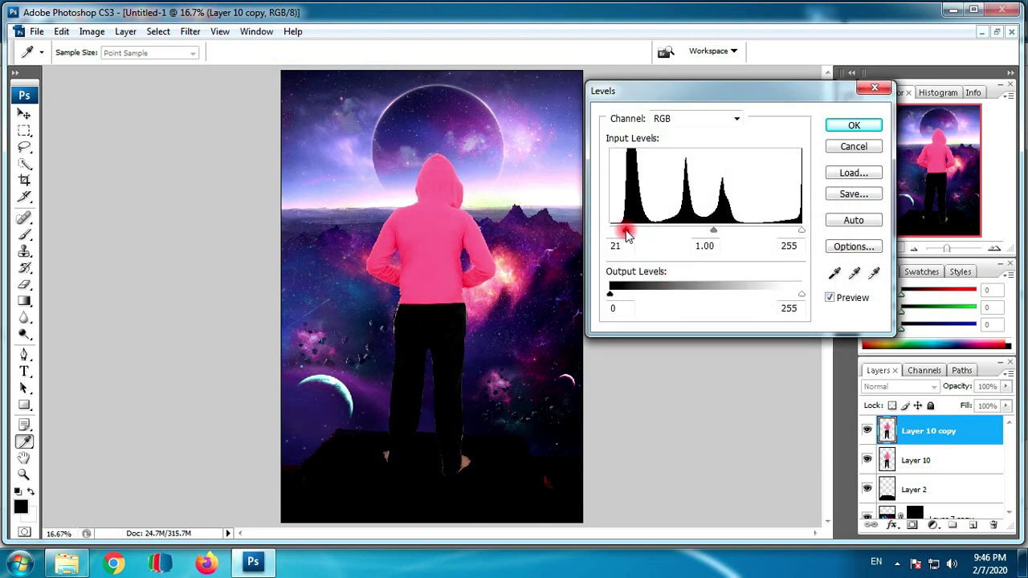
left_click(854, 125)
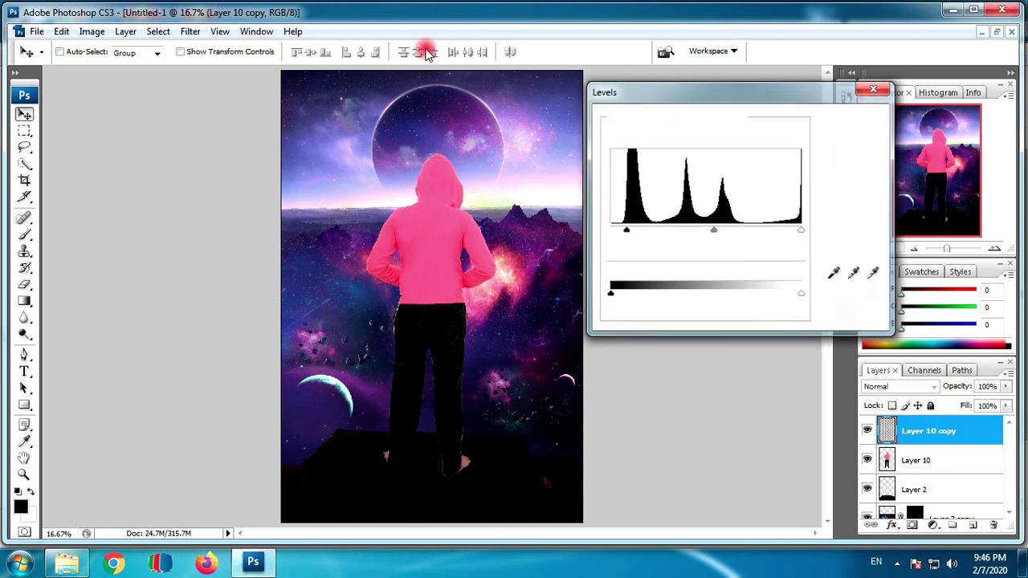
Darken Layer 10 copy slightly with a Curves point moved from 135 to 116
left_click(92, 32)
mouse_move(114, 70)
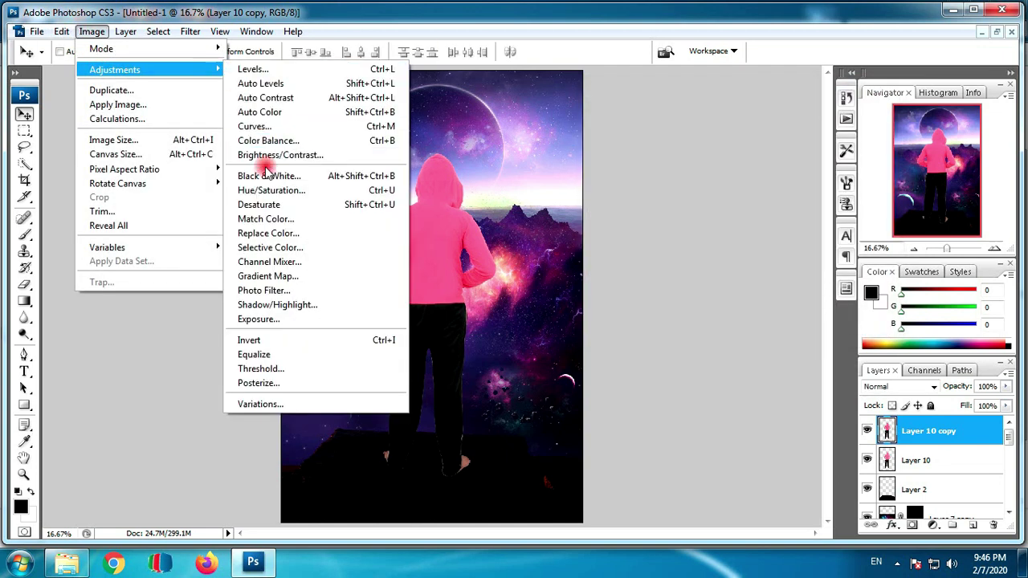
left_click(285, 126)
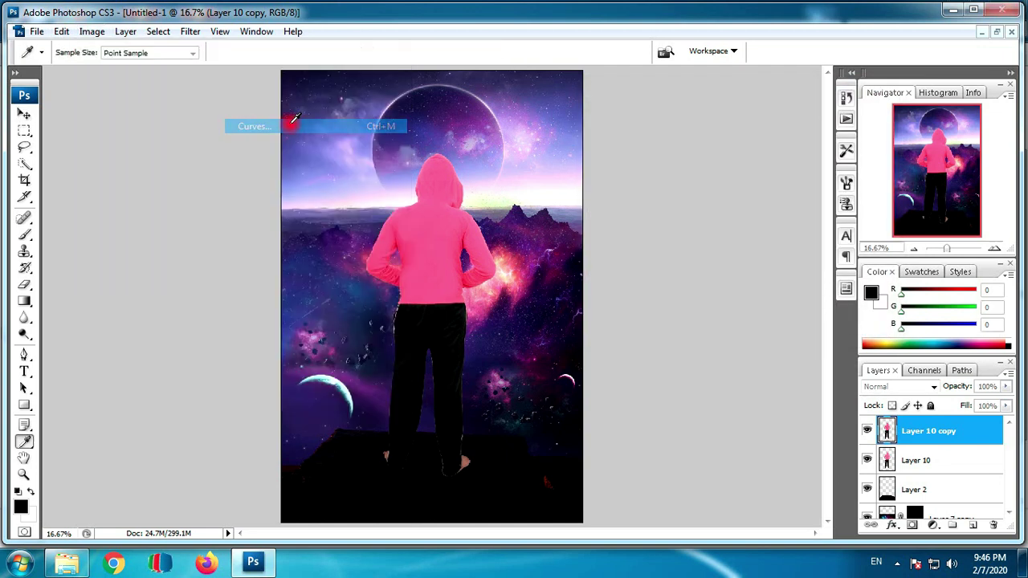
left_click_drag(740, 228, 752, 239)
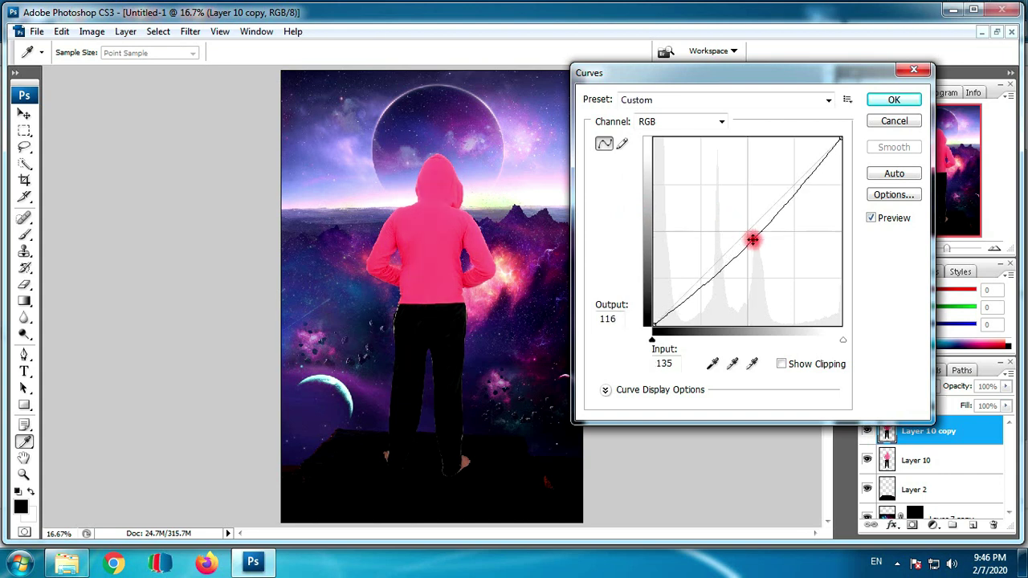
left_click(893, 100)
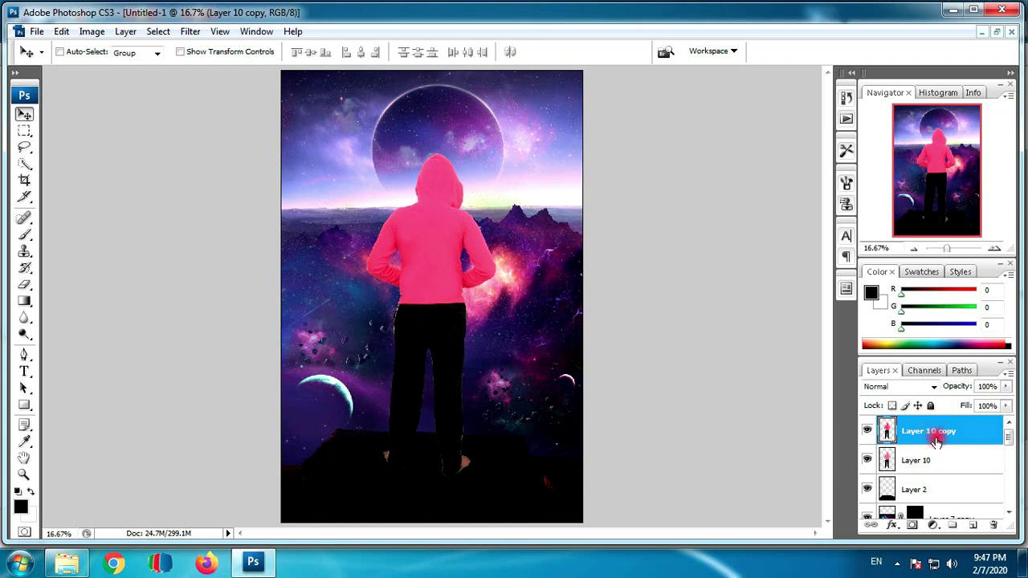
Duplicate Layer 10 copy into Layer 10 copy 2, set it to Multiply, and add a layer mask
left_click_drag(954, 432, 972, 526)
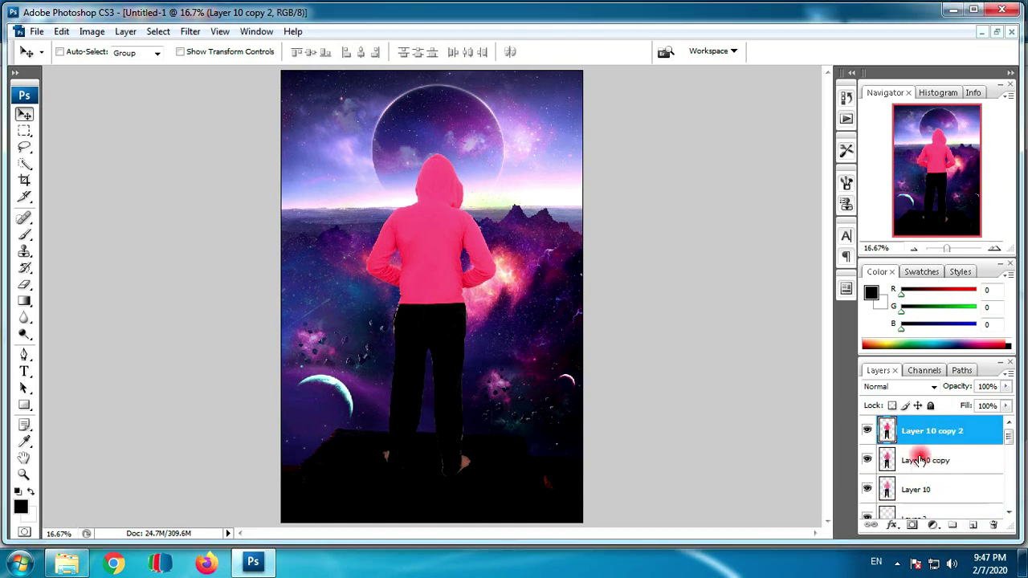
left_click(927, 386)
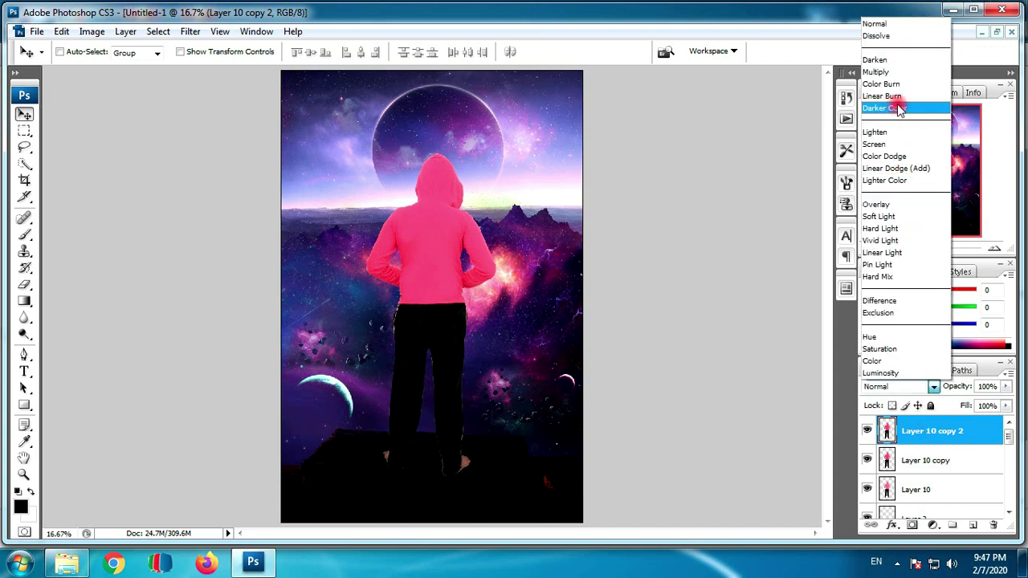
left_click(890, 71)
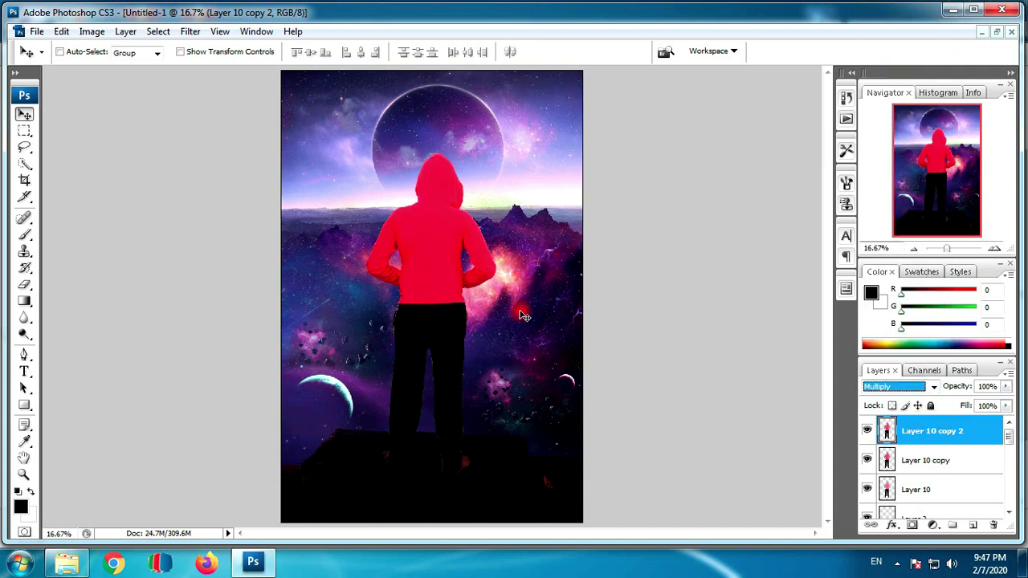
left_click(912, 526)
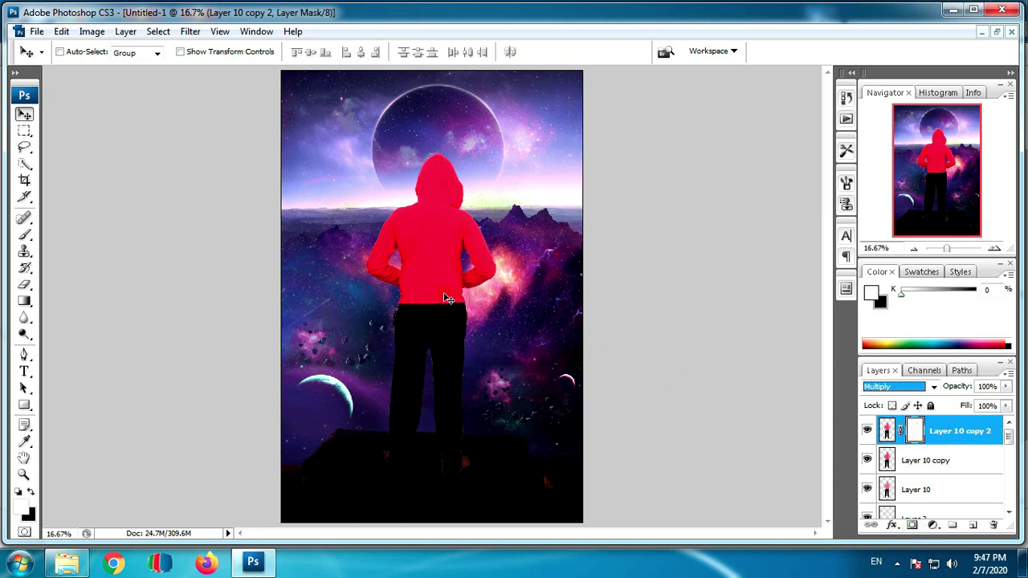
Fill the mask with a Foreground to Background gradient rising from the legs over the hoodie
left_click(25, 303)
left_click(72, 303)
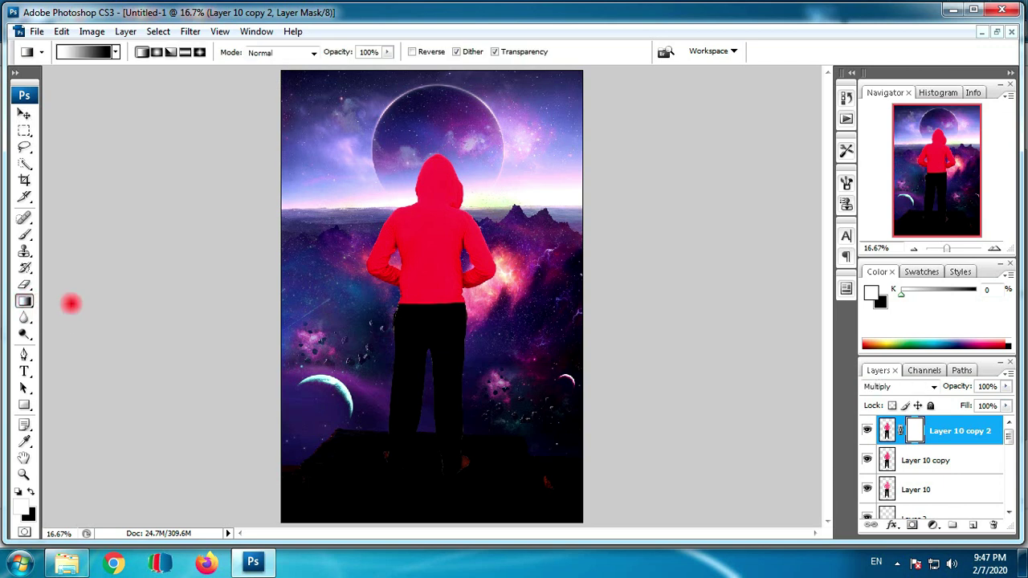
left_click(84, 52)
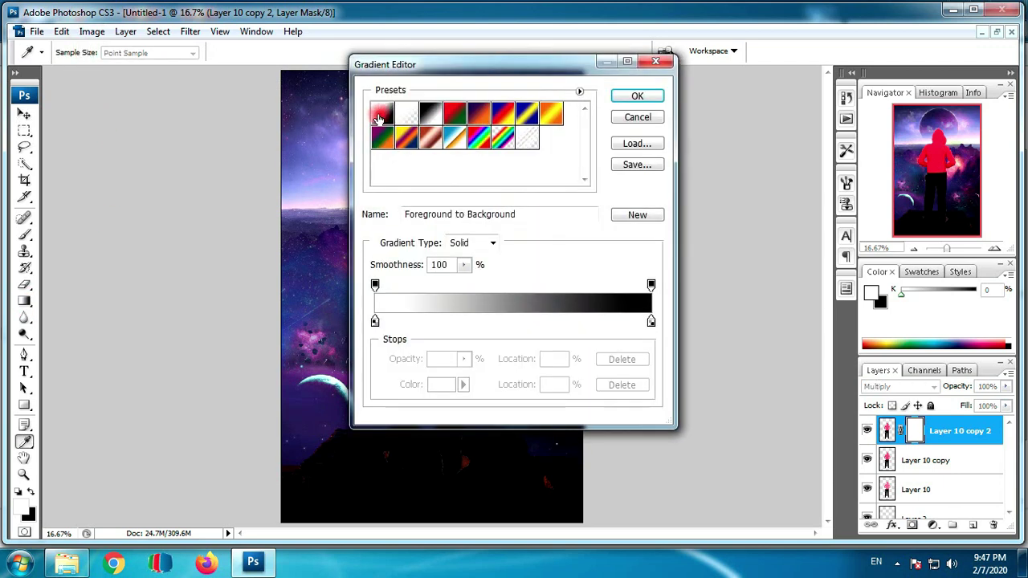
left_click(394, 114)
left_click(384, 114)
left_click(634, 96)
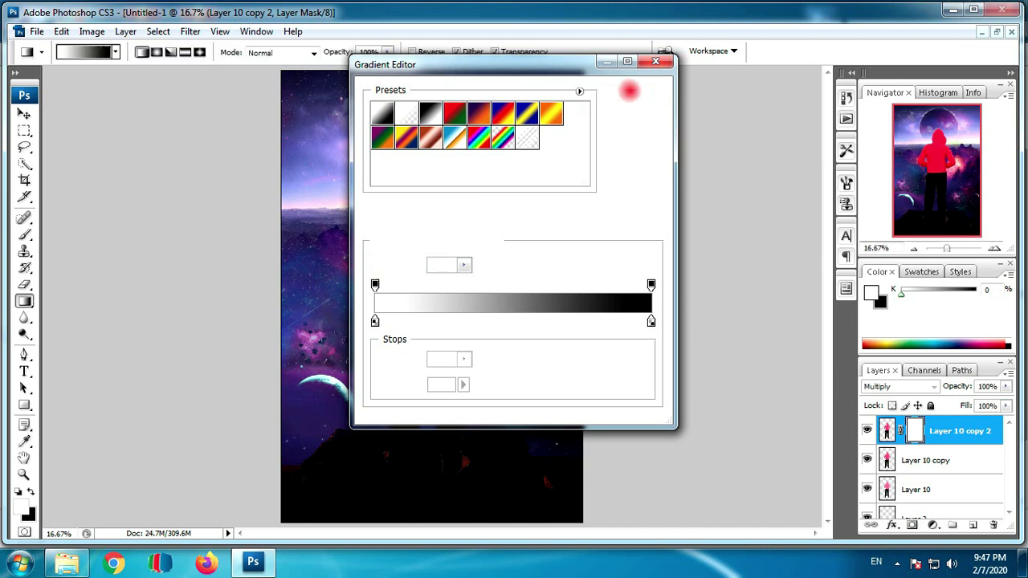
left_click_drag(436, 243, 436, 243)
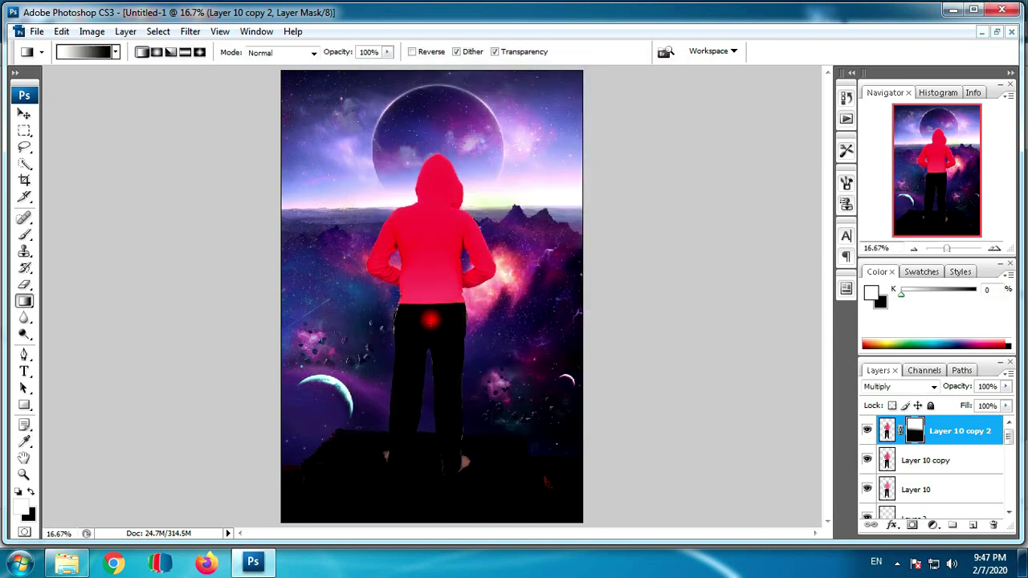
left_click_drag(429, 329, 428, 177)
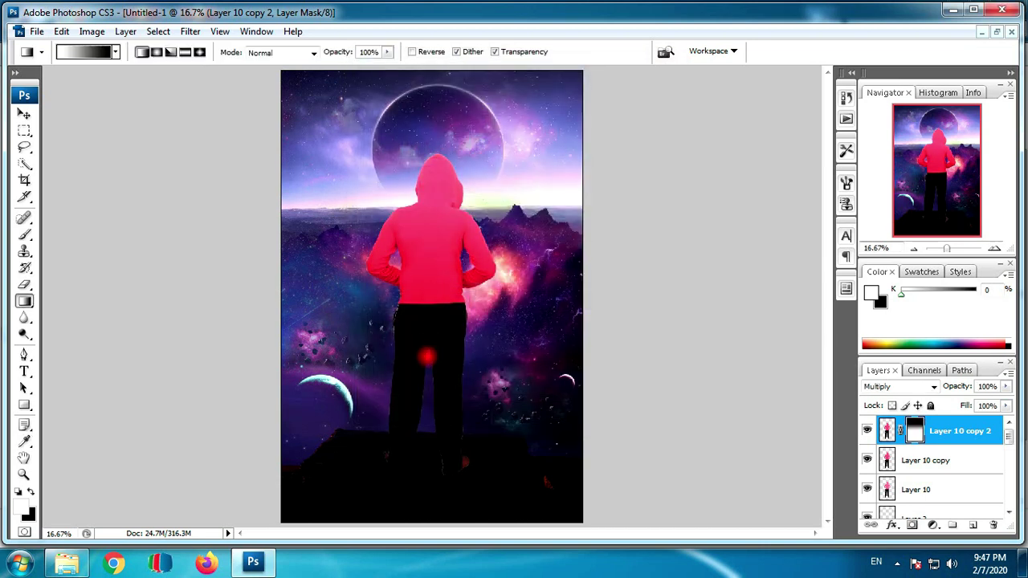
mouse_move(426, 356)
left_mouse_down()
mouse_move(424, 235)
mouse_move(424, 430)
left_mouse_up()
left_click_drag(433, 393, 432, 269)
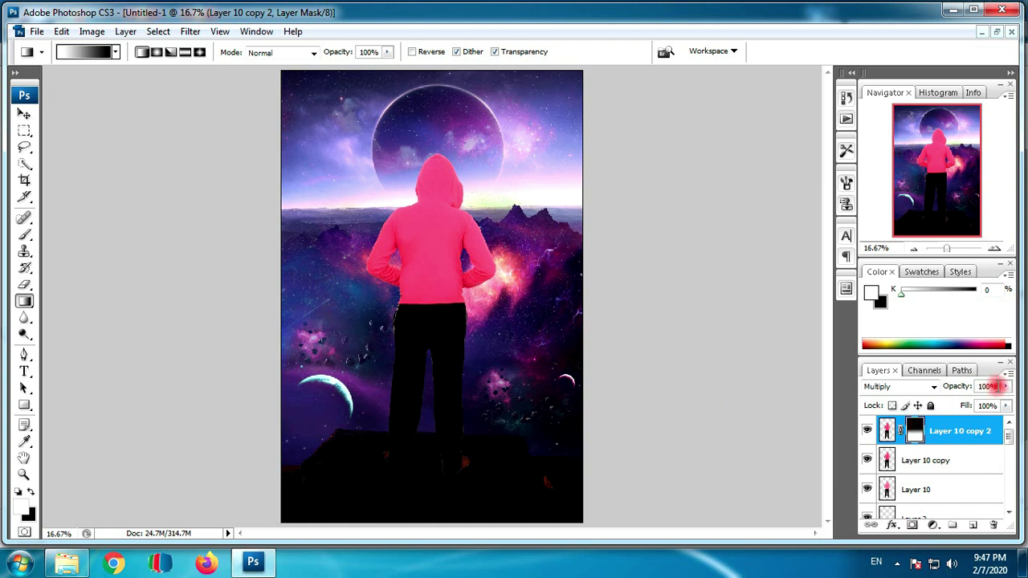
Lower Layer 10 copy 2's opacity to 54%
left_click_drag(1005, 389, 986, 403)
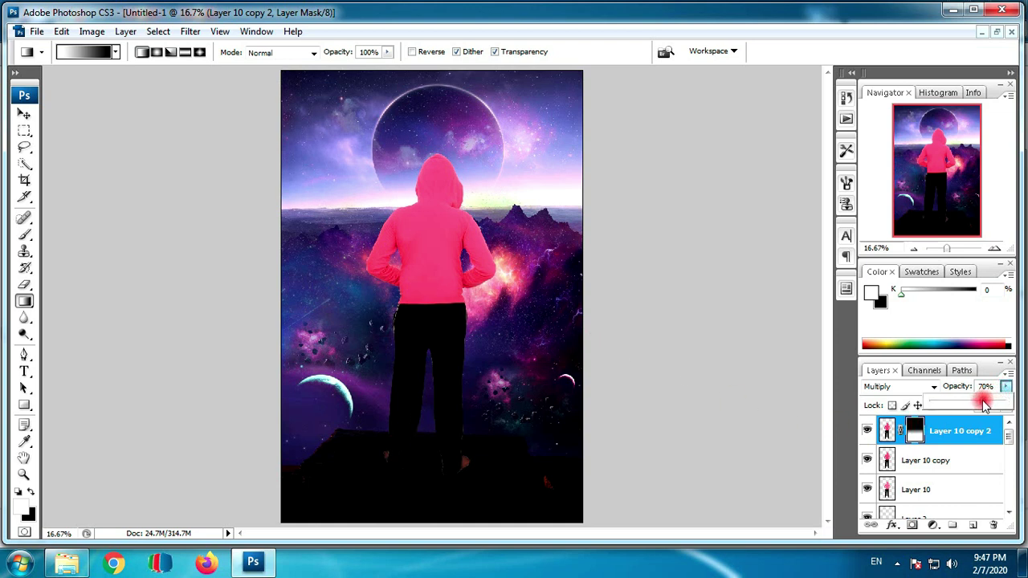
left_click_drag(985, 403, 966, 404)
left_click(952, 432)
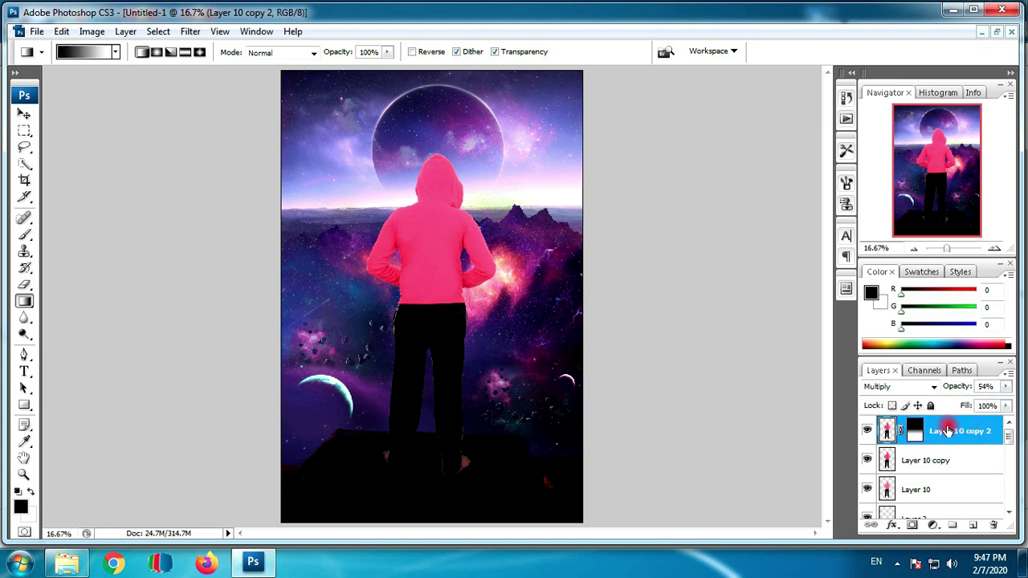
left_click(952, 460)
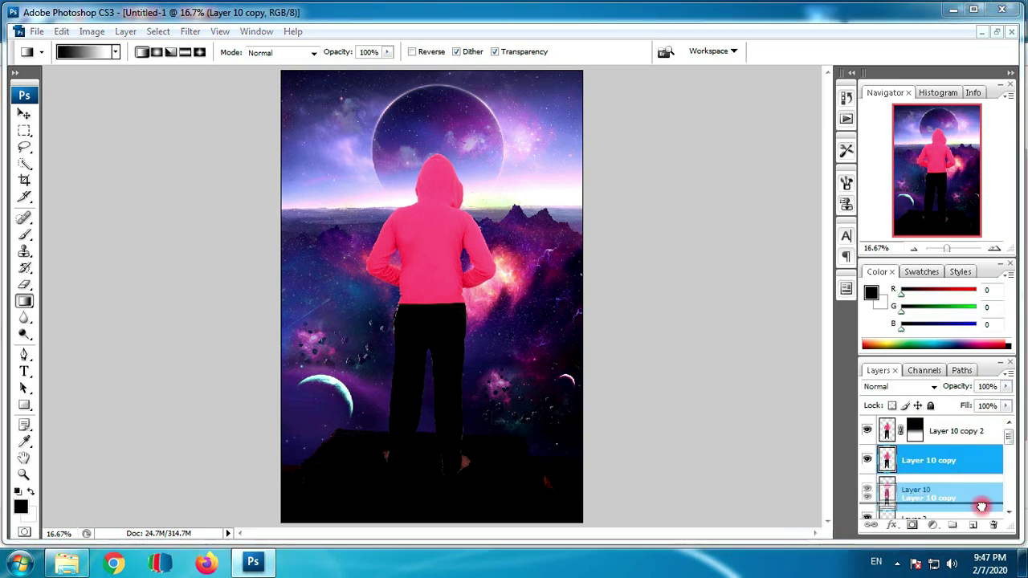
left_click_drag(975, 466, 972, 524)
left_click_drag(954, 452, 953, 431)
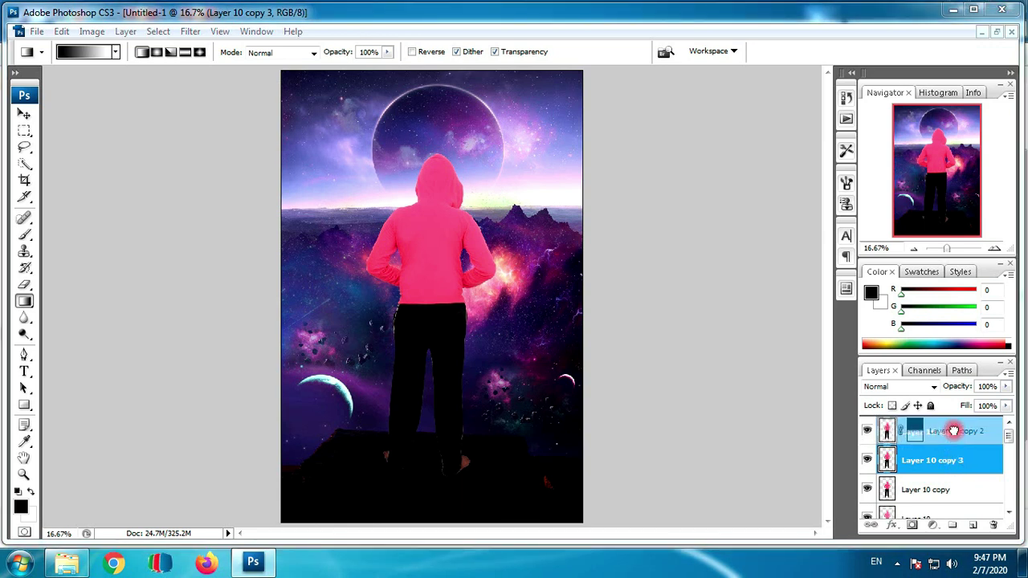
left_click_drag(953, 431, 954, 434)
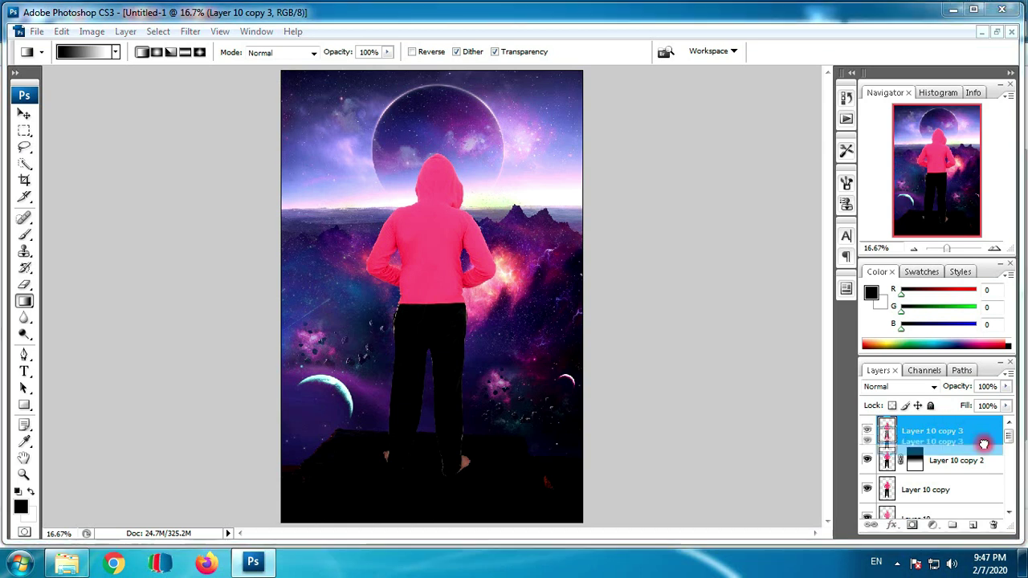
left_click_drag(954, 432, 994, 526)
left_click(962, 438)
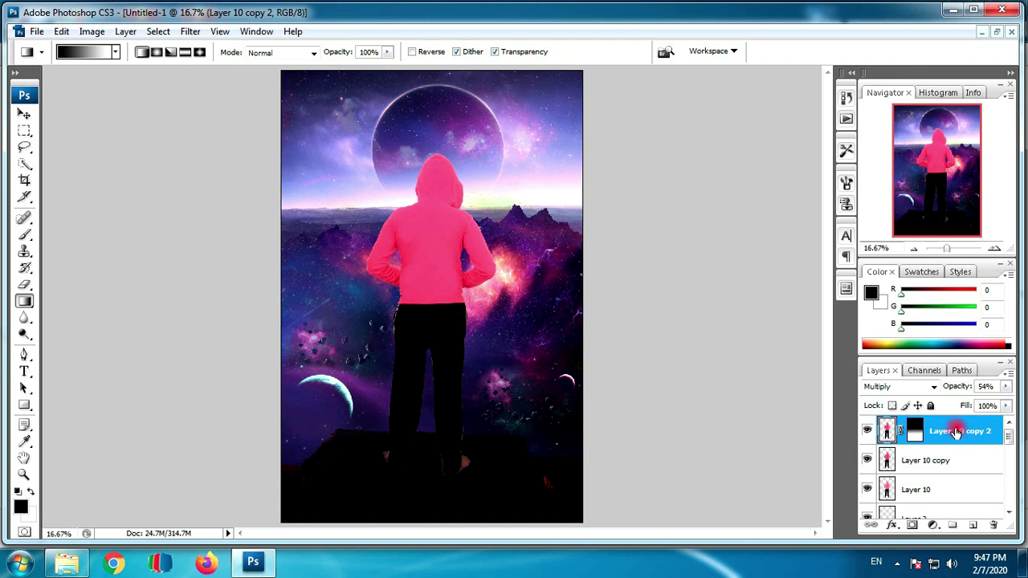
left_click(917, 463)
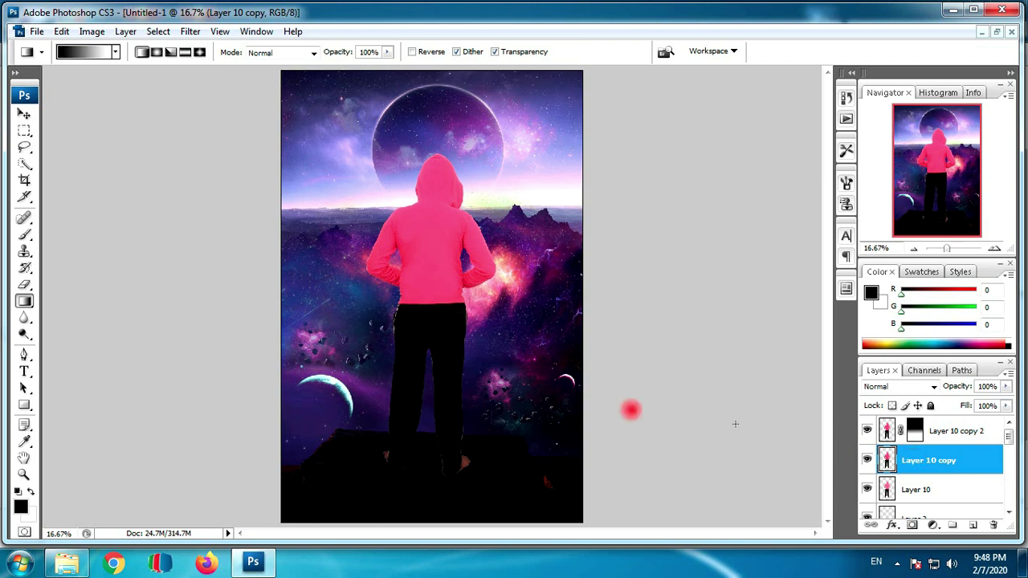
Open the 1440x2560 teal starry wallpaper in Photoshop, copy all of it, and close it
left_click(66, 562)
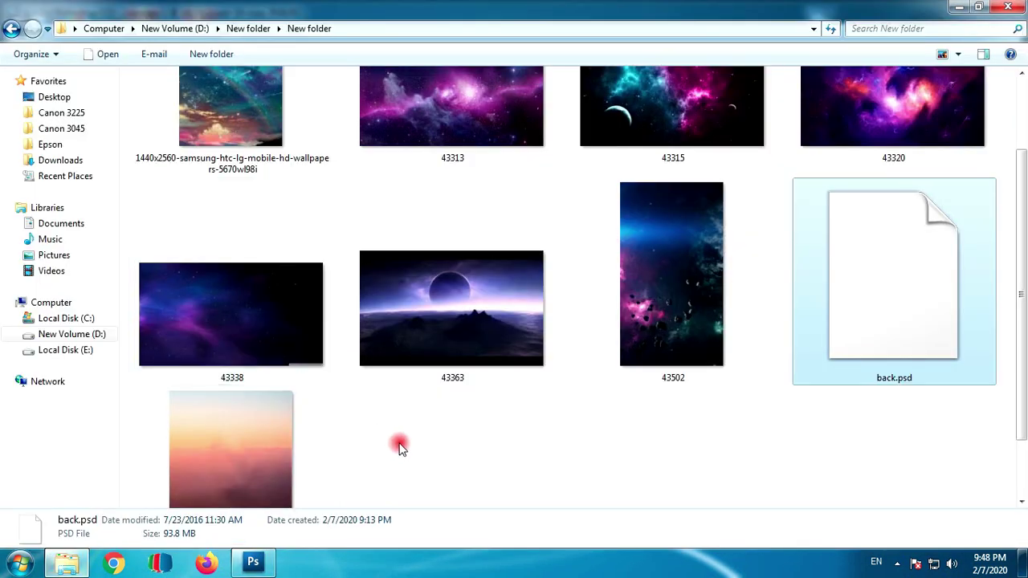
scroll(253, 185, "up", 3)
mouse_move(252, 185)
left_mouse_down()
mouse_move(255, 549)
mouse_move(451, 386)
mouse_move(451, 369)
left_mouse_up()
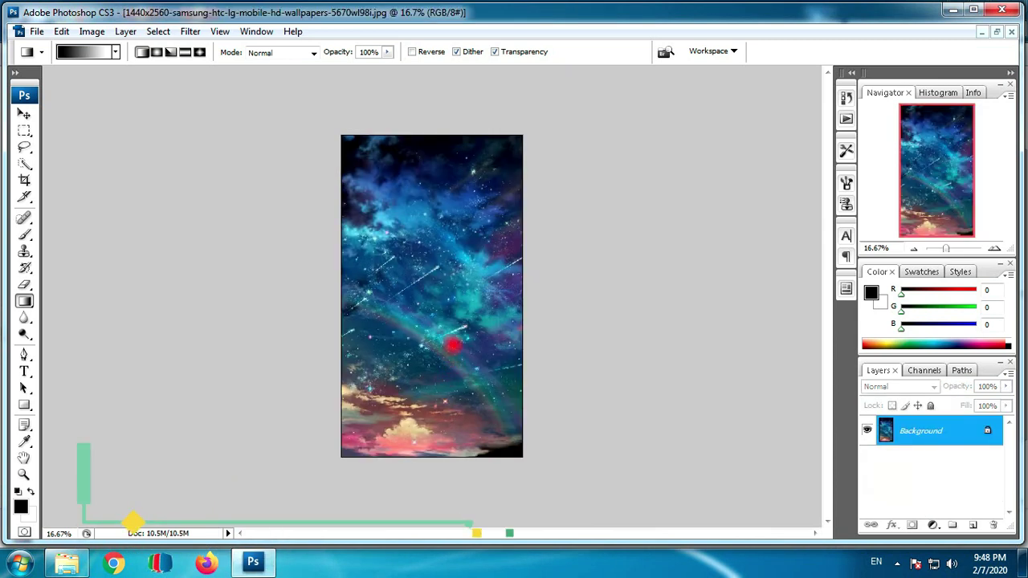
key("ctrl+a")
key("ctrl+c")
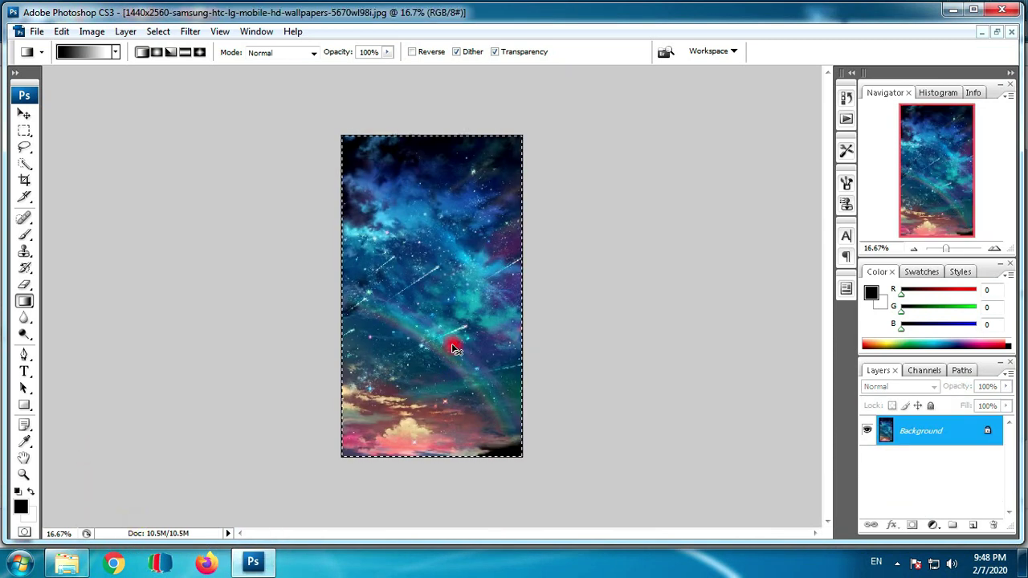
key("ctrl+w")
Paste the teal wallpaper as Layer 11 and scale it to 112.4%
key("v")
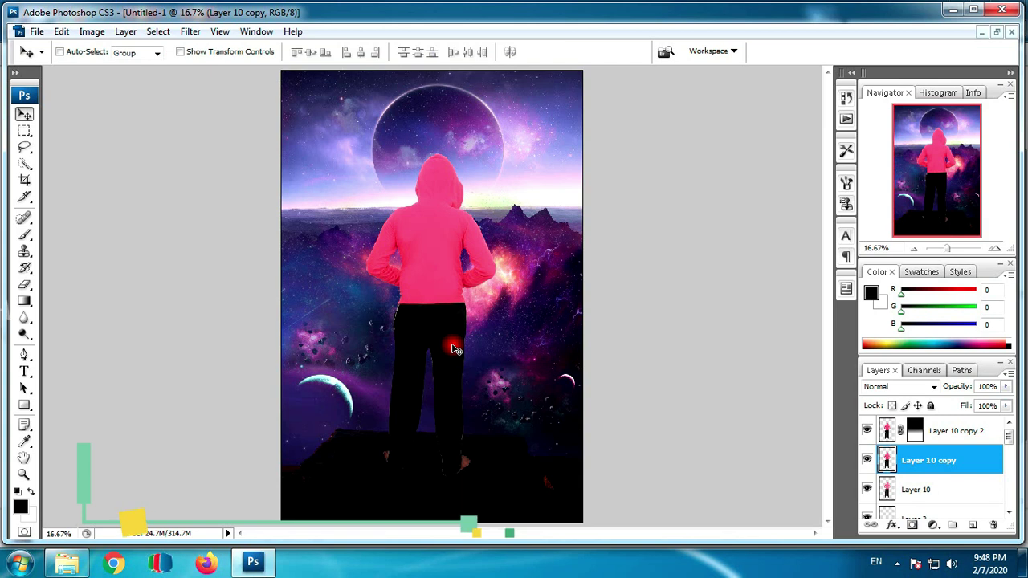
key("ctrl+v")
left_click_drag(455, 343, 453, 335)
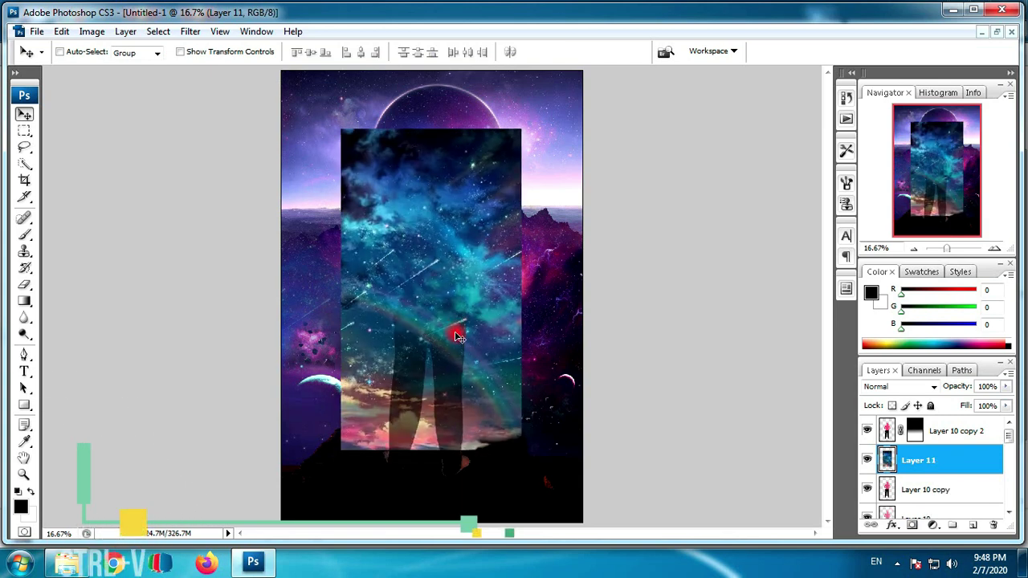
left_click_drag(968, 469, 968, 426)
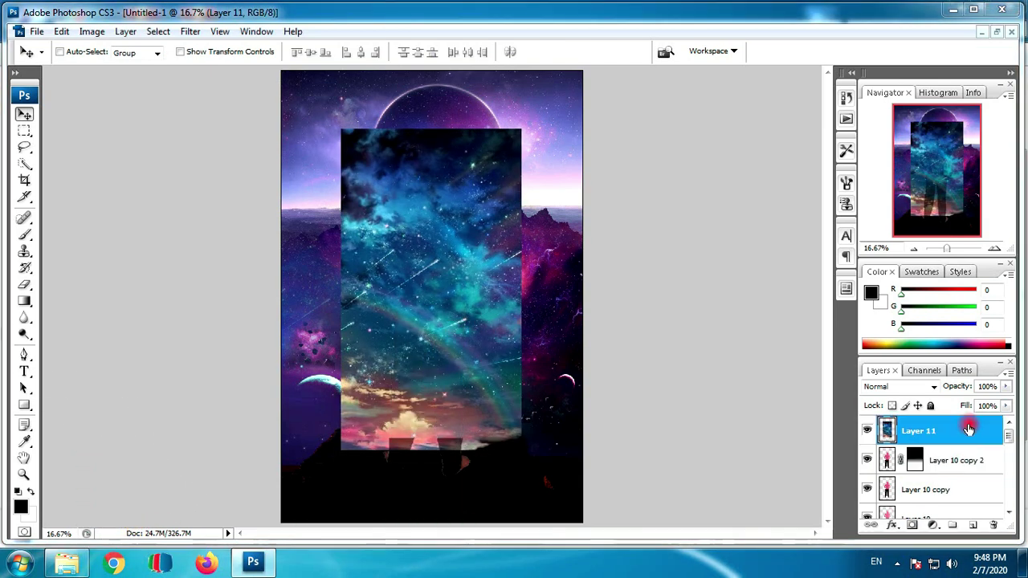
key("ctrl+t")
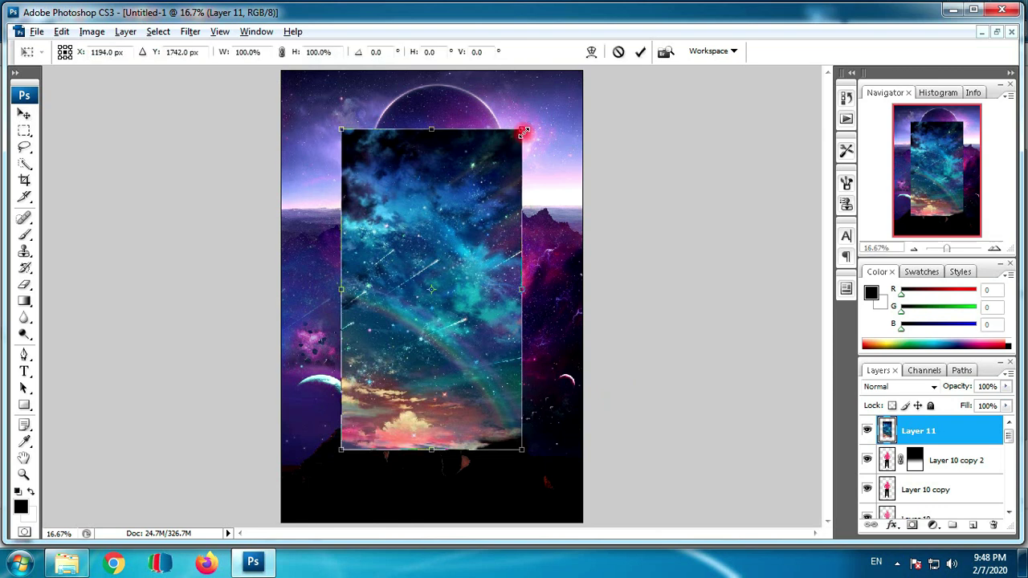
left_click_drag(523, 130, 532, 118)
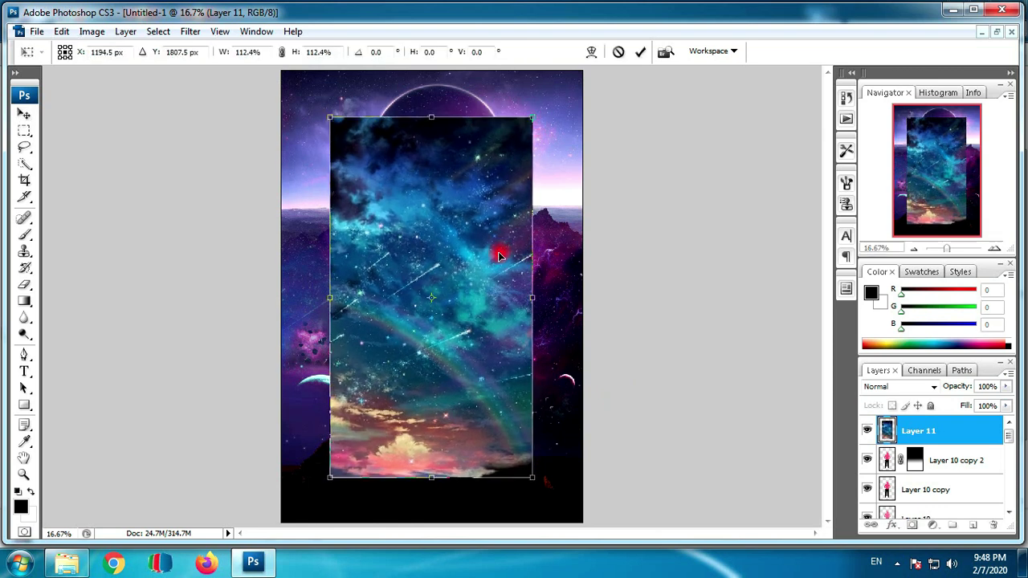
key("Return")
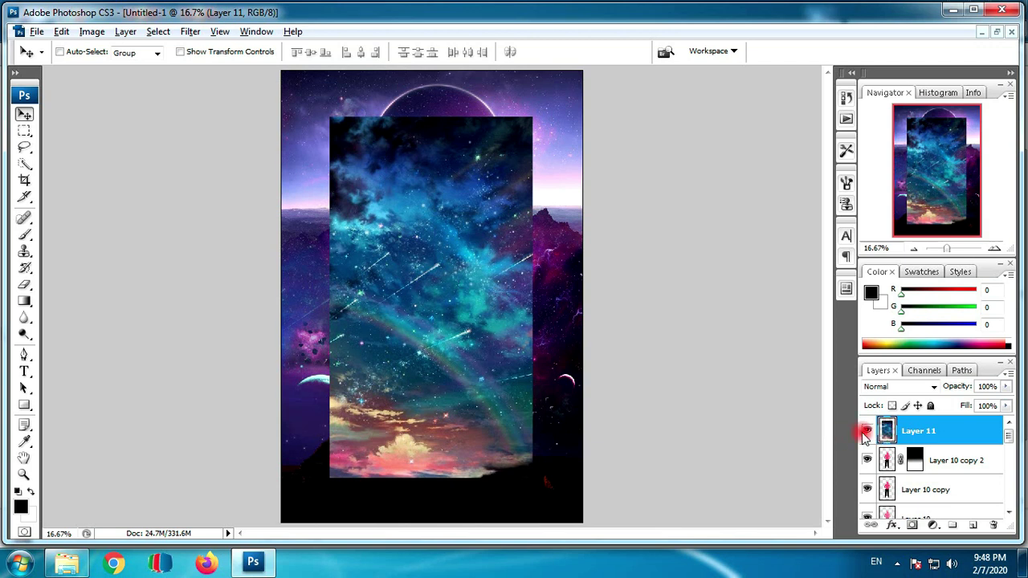
Move Layer 11 below Layer 10 copy 2 and clip it into the figure silhouette
key("ctrl+alt+g")
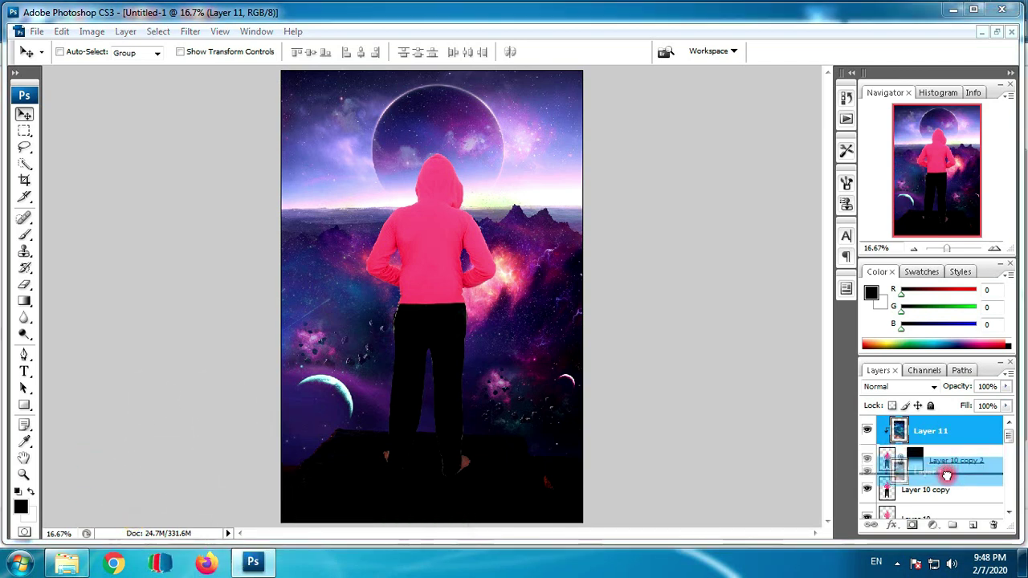
left_click_drag(946, 434, 946, 473)
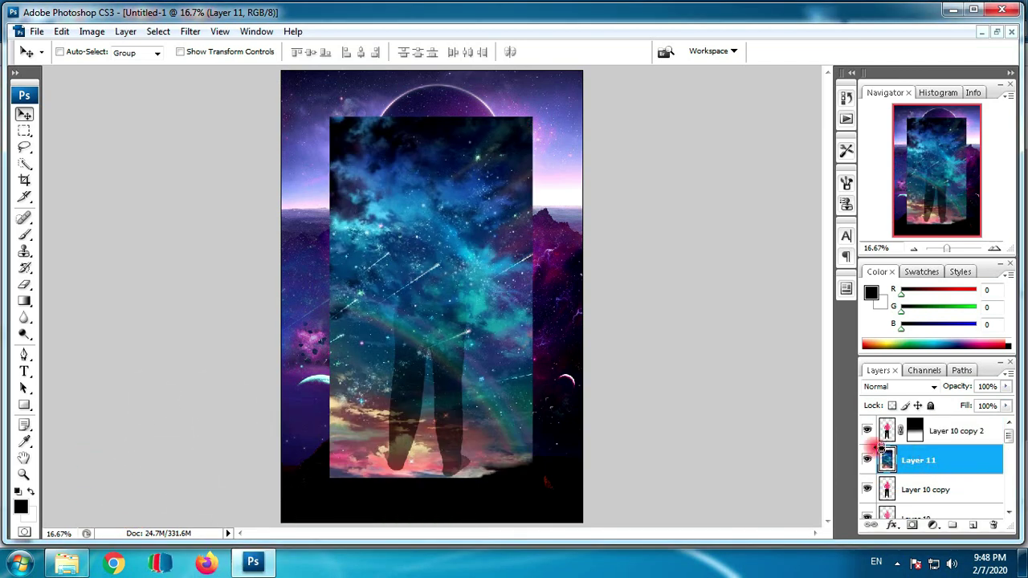
key("ctrl+alt+g")
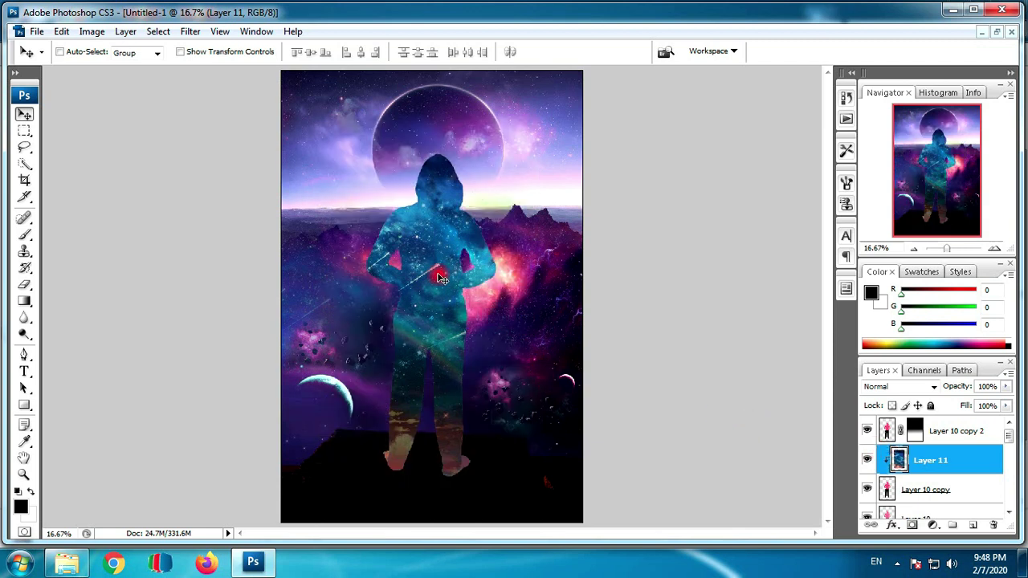
left_click(1005, 386)
Raise Layer 11's opacity and compare its blend modes, settling on Difference
mouse_move(991, 404)
left_mouse_down()
mouse_move(980, 404)
mouse_move(1005, 404)
left_mouse_up()
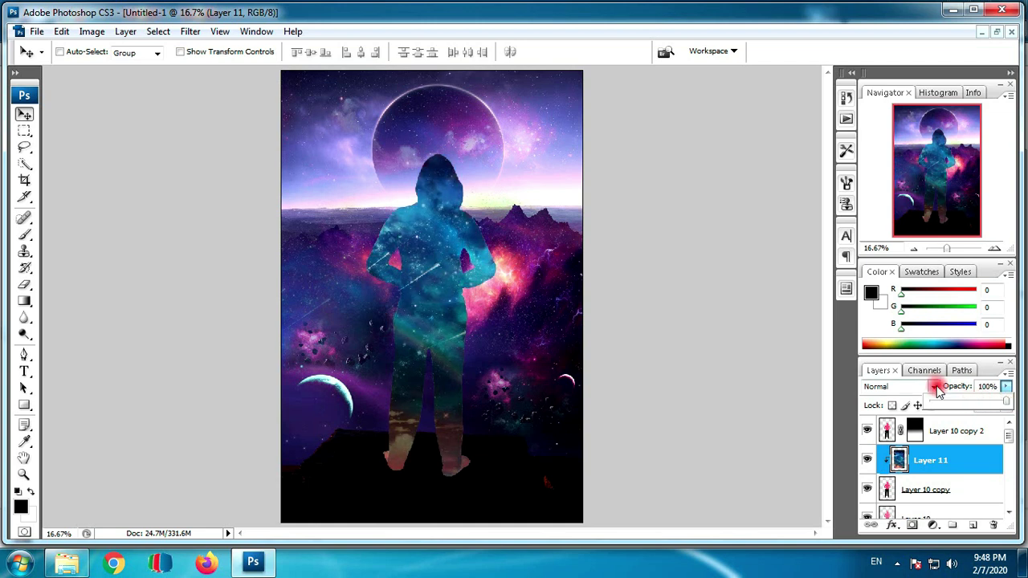
left_click(923, 386)
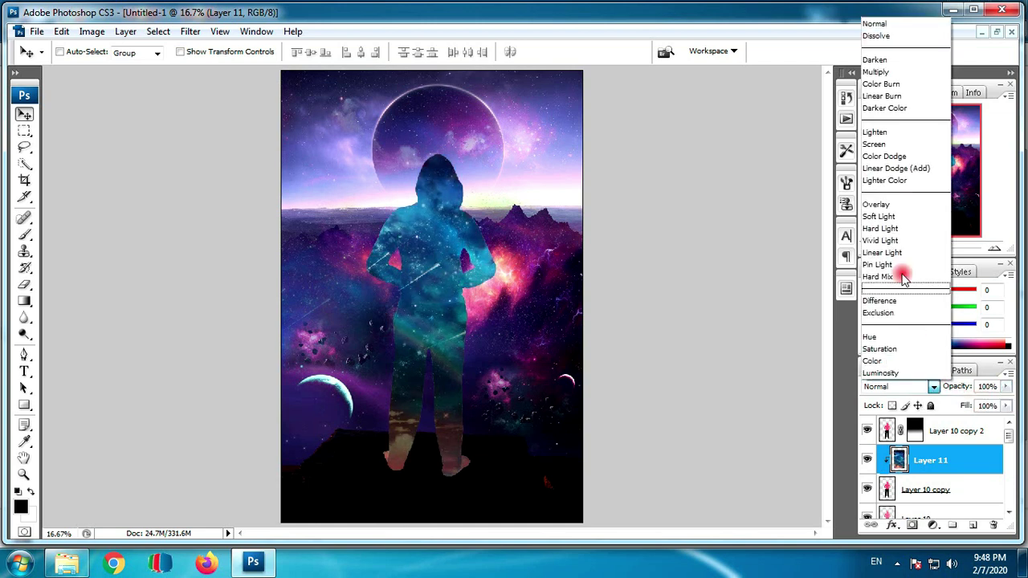
left_click(895, 24)
key("Down")
key("Down")
key("Down")
key("Down")
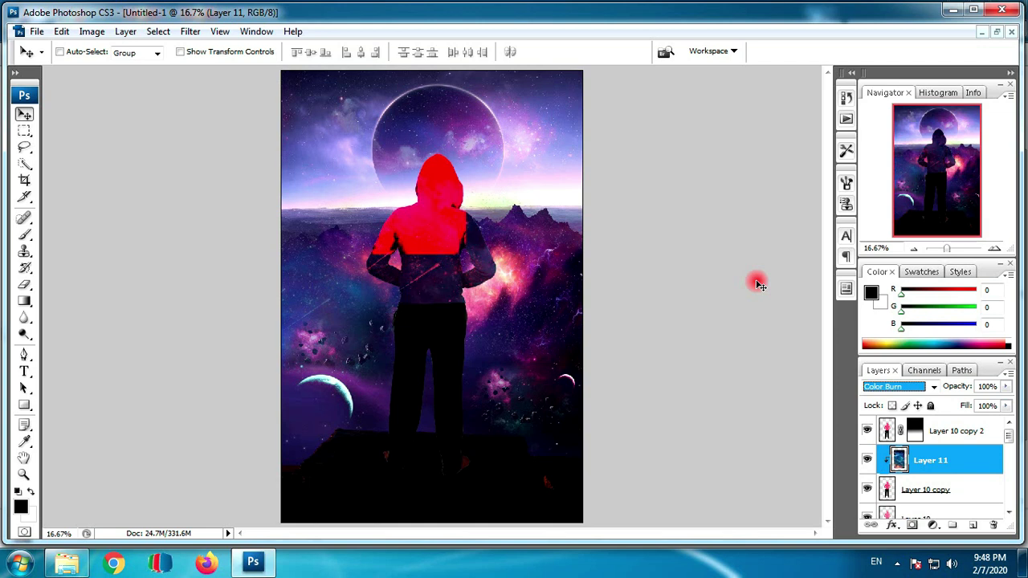
key("Down")
key("Down")
key("Down")
key("Down")
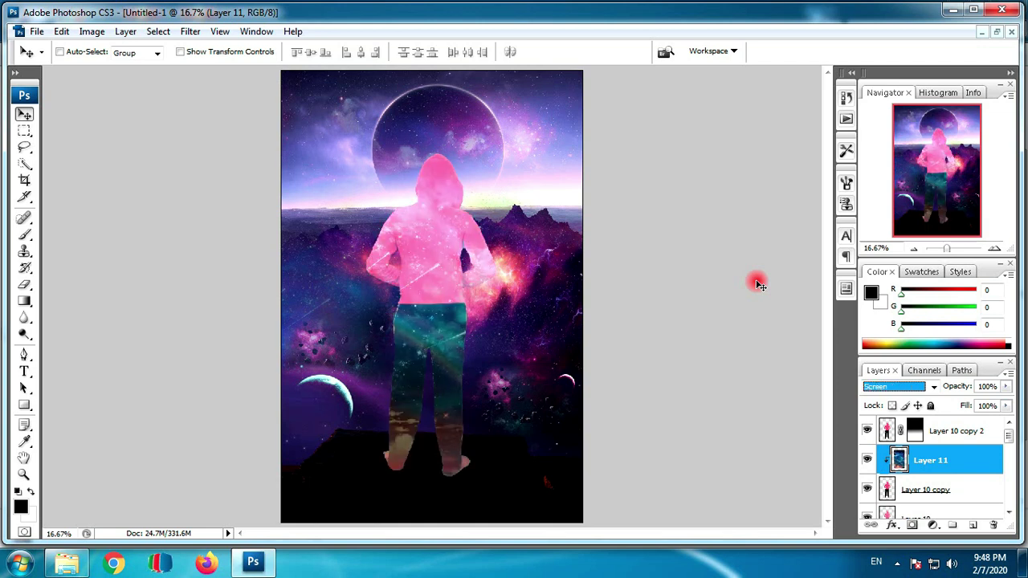
key("Up")
key("Down")
key("Down")
key("Down")
key("Up")
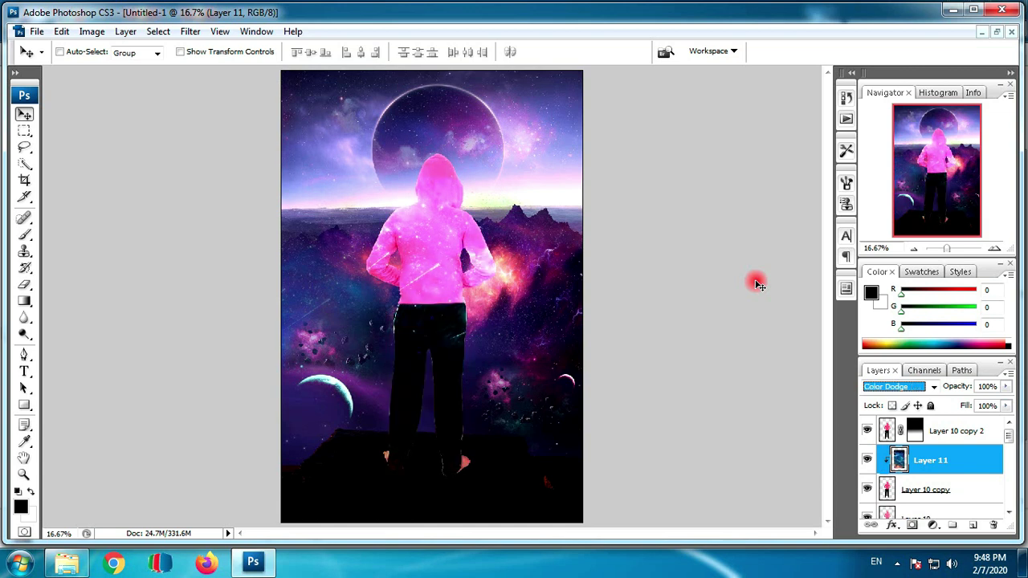
key("Down")
key("Down")
key("Down")
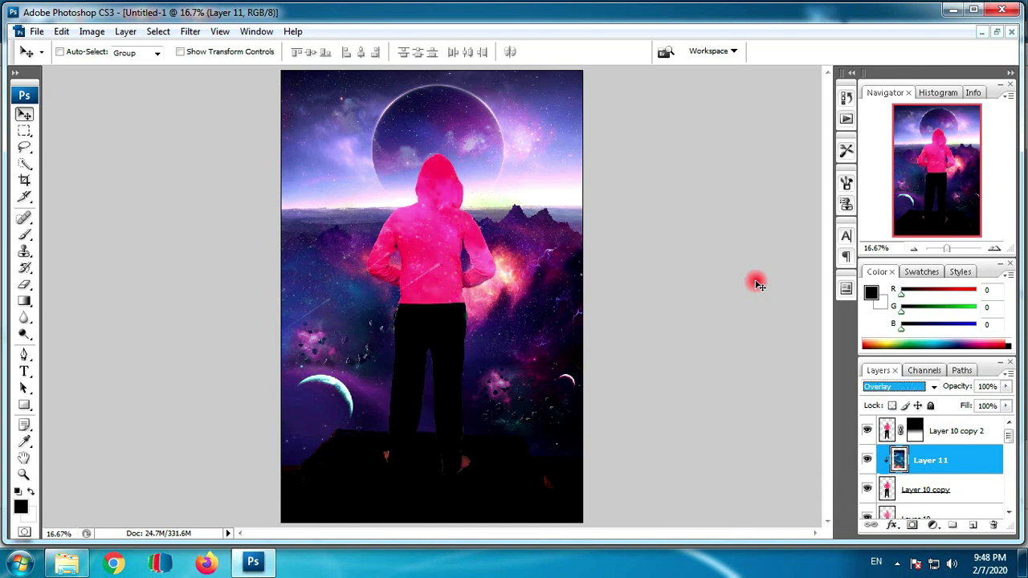
key("Down")
key("Down")
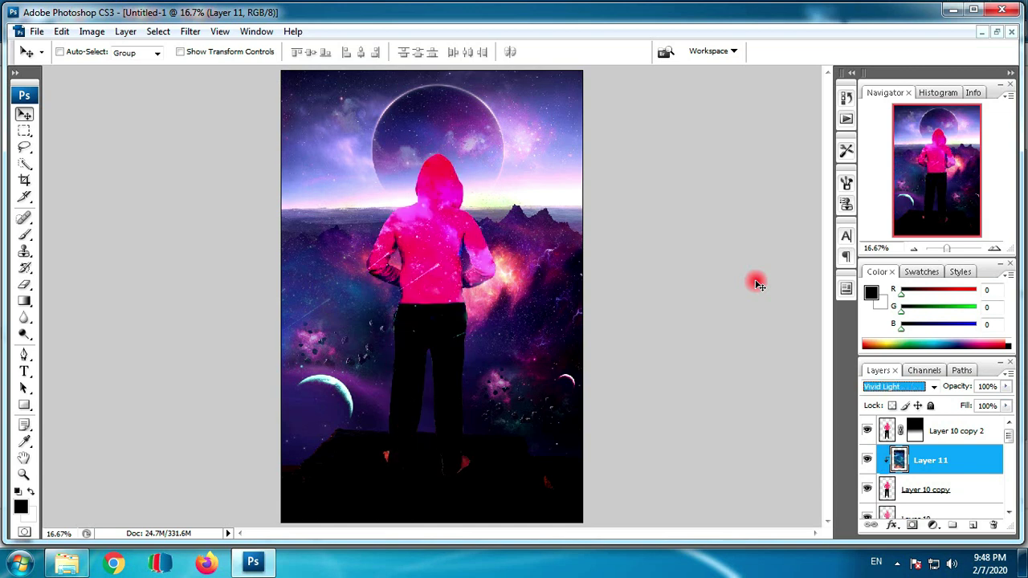
key("Down")
key("Down")
key("Down")
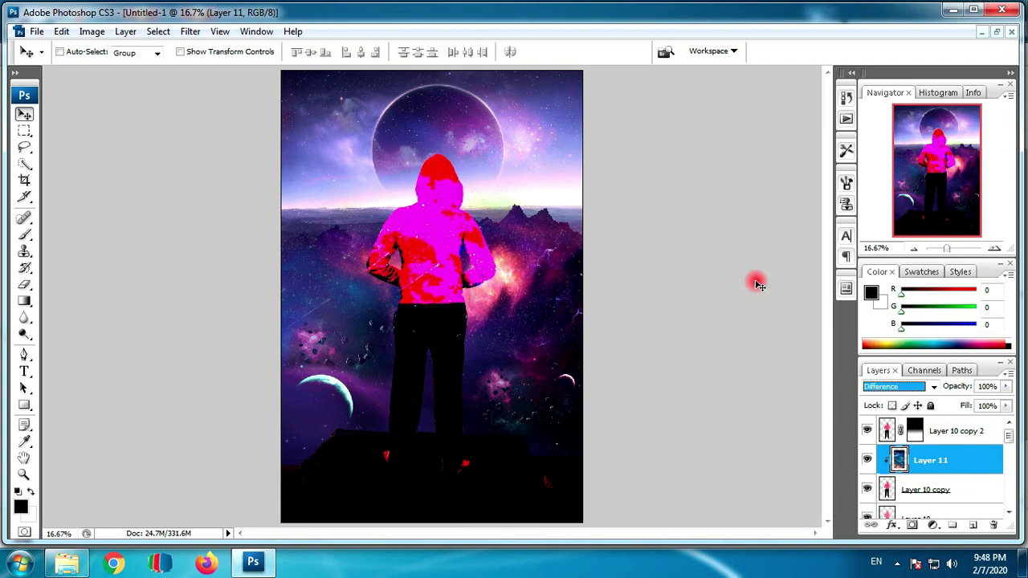
key("Down")
key("Down")
key("Down")
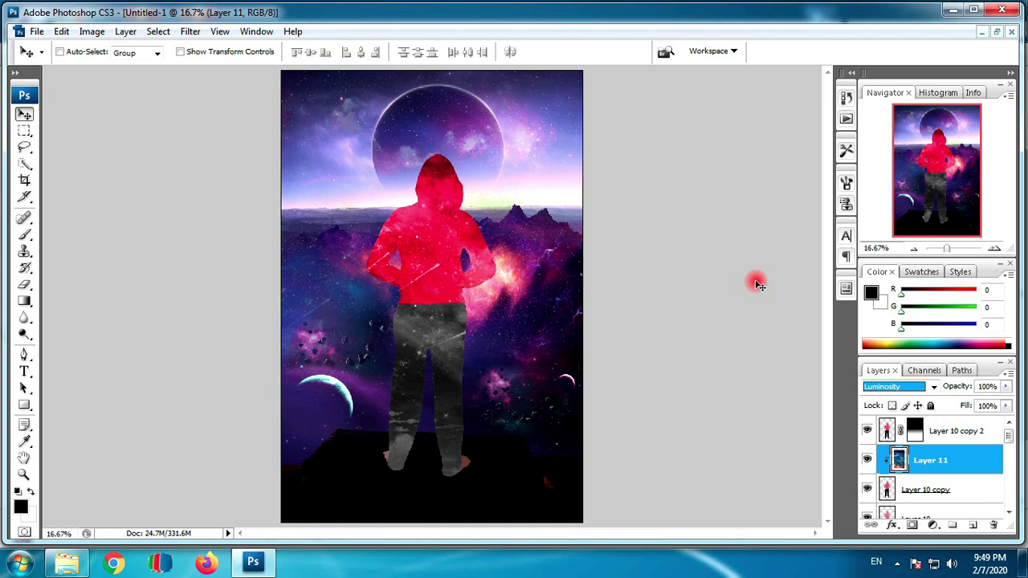
key("Up")
key("Up")
key("Up")
key("Up")
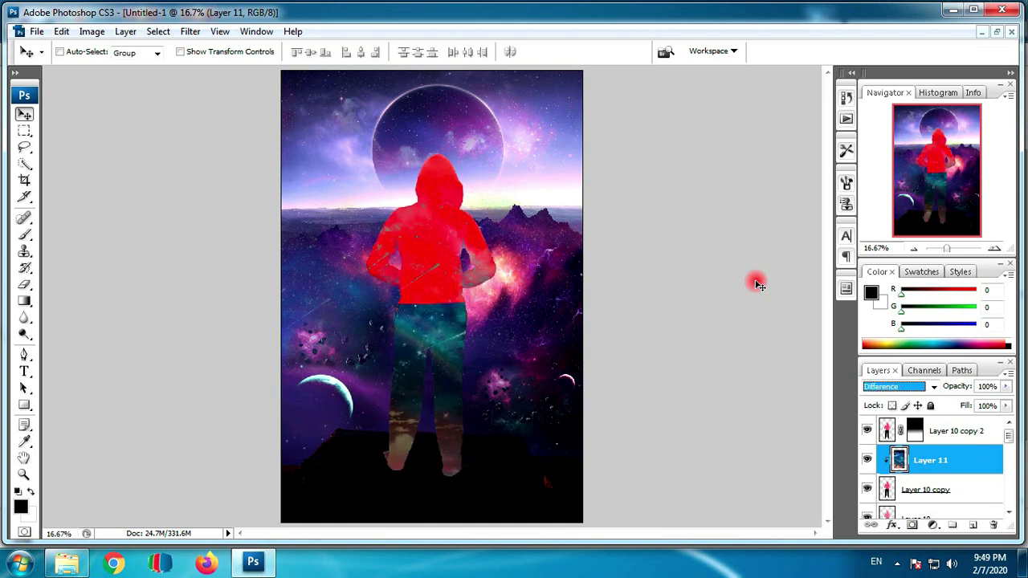
key("Up")
key("Up")
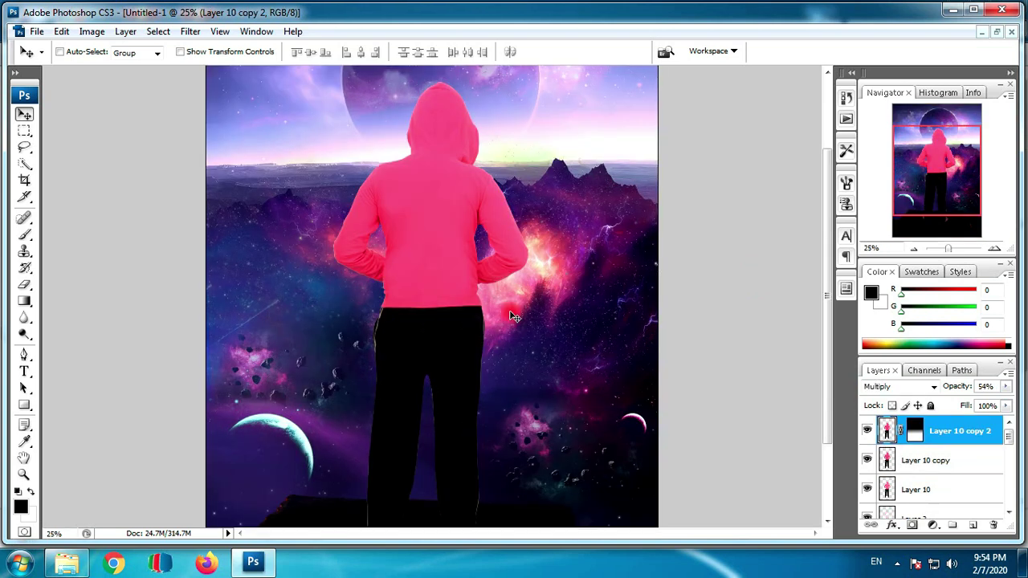
Clip Layer 10 copy 2 to the layer beneath it
scroll(654, 354, "down", 1)
key("ctrl+minus")
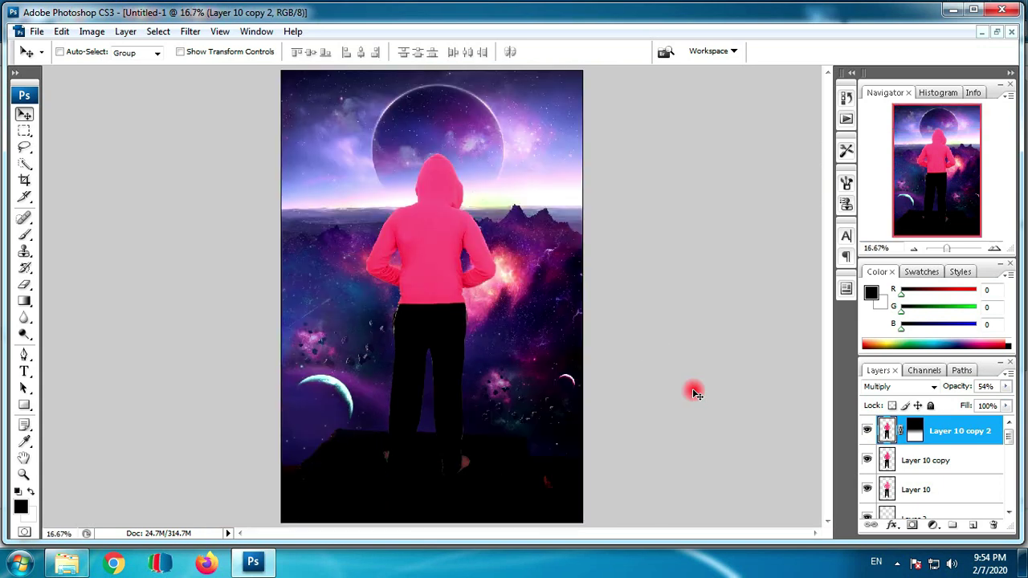
left_click(888, 434)
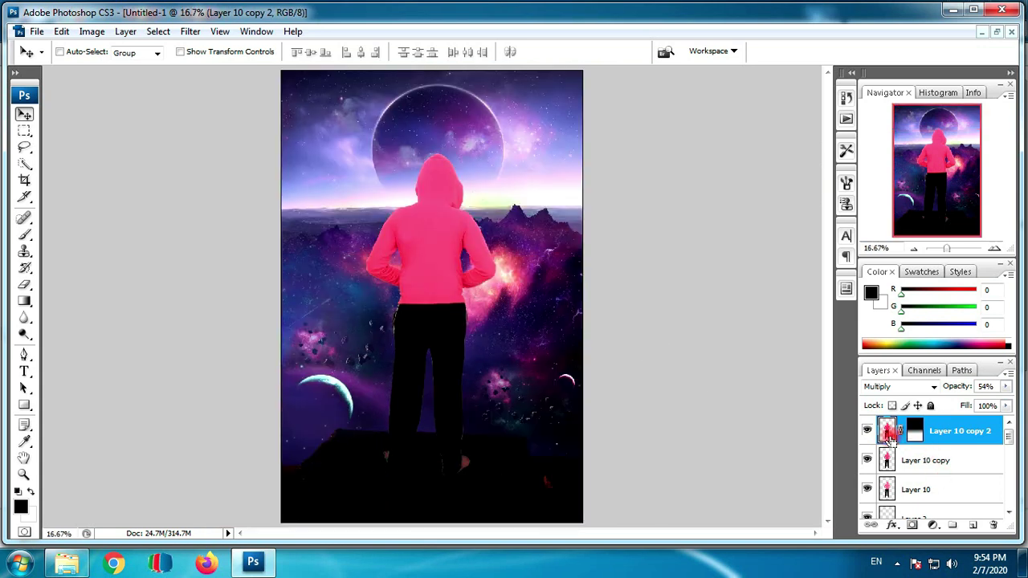
key("ctrl+alt+g")
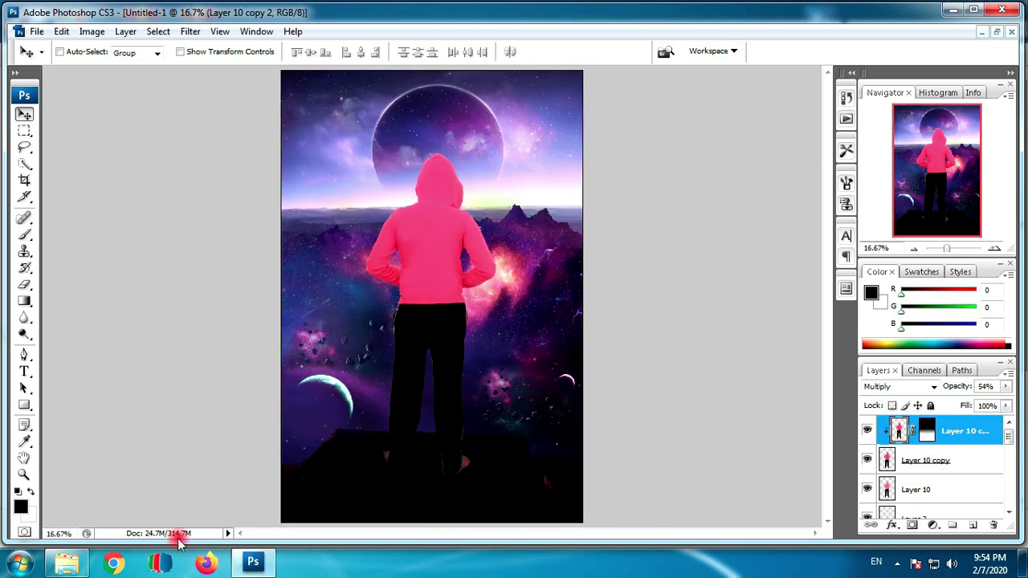
Bring the galaxy wallpaper from Explorer into Photoshop and copy the whole image
left_click(71, 562)
mouse_move(233, 203)
left_mouse_down()
mouse_move(273, 562)
mouse_move(432, 328)
left_mouse_up()
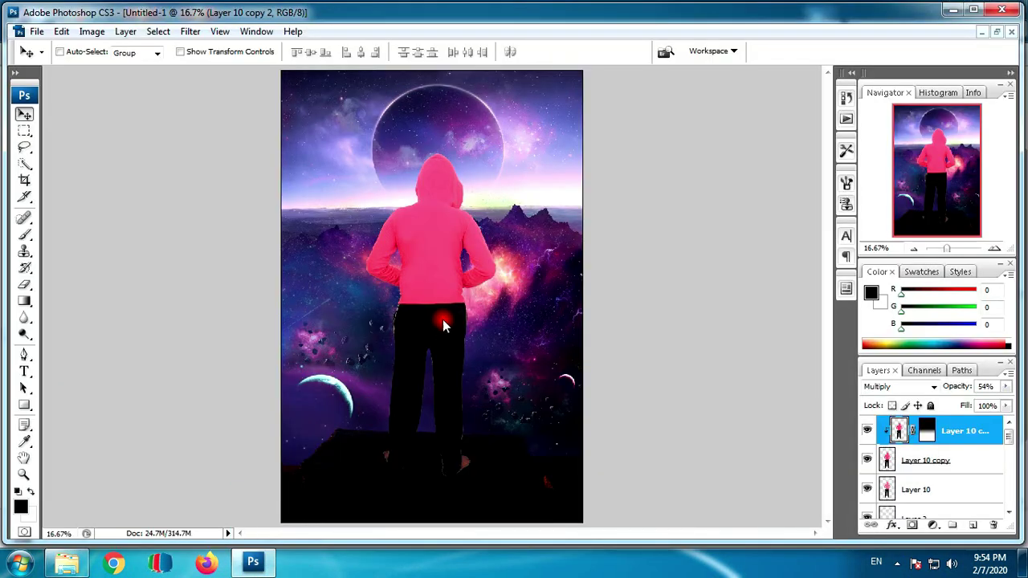
key("ctrl+a")
key("ctrl+w")
Paste the wallpaper into the poster, scale it to 110%, and clip it to the figure
key("ctrl+v")
key("ctrl+t")
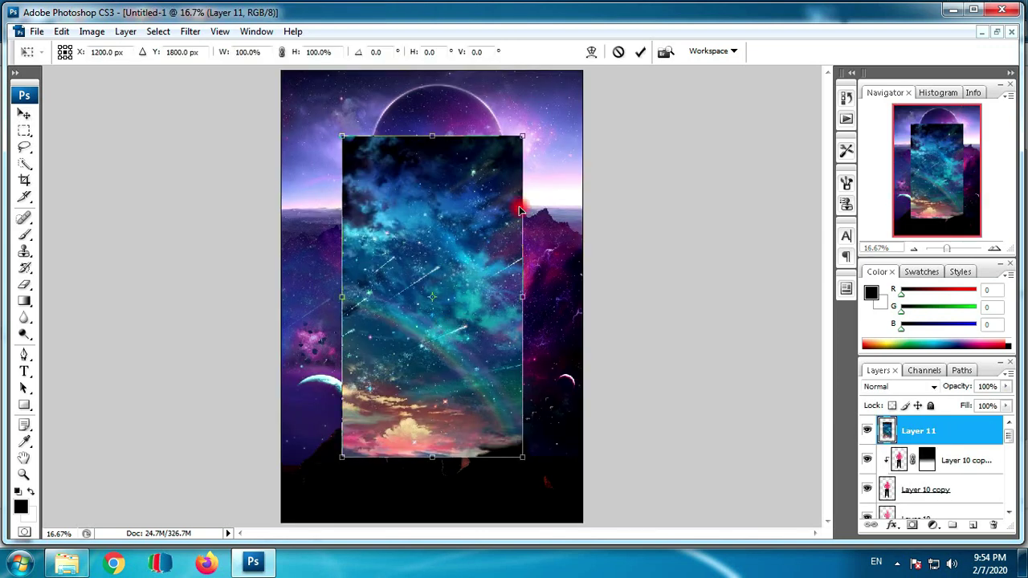
left_click_drag(522, 137, 540, 104)
left_click_drag(521, 197, 504, 249)
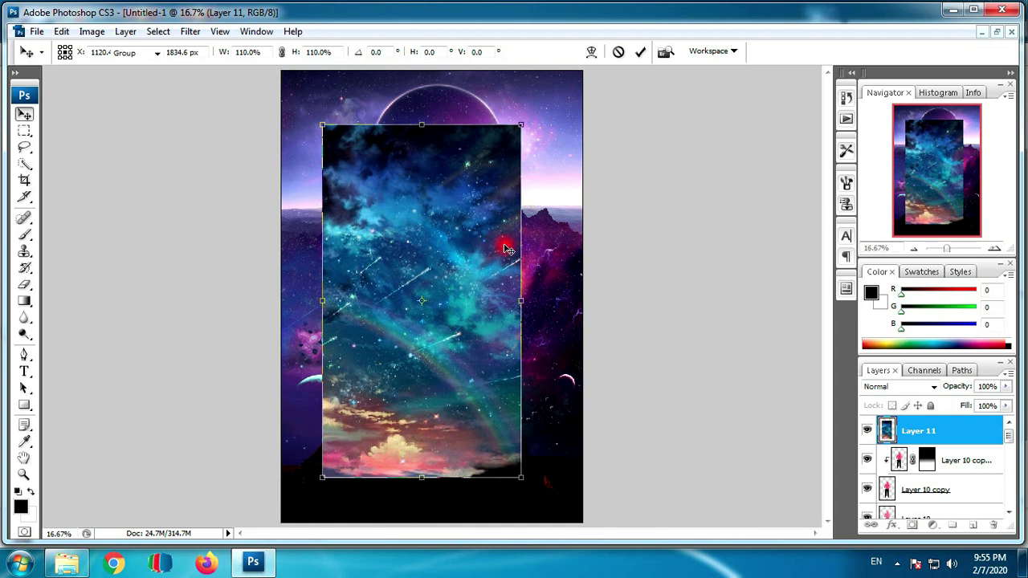
key("Return")
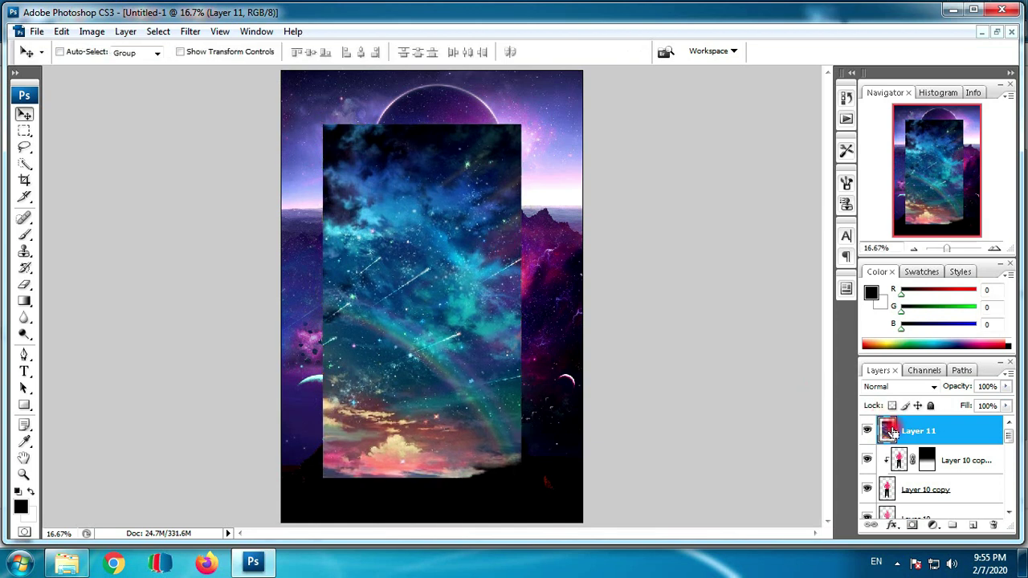
left_click(891, 433, "alt")
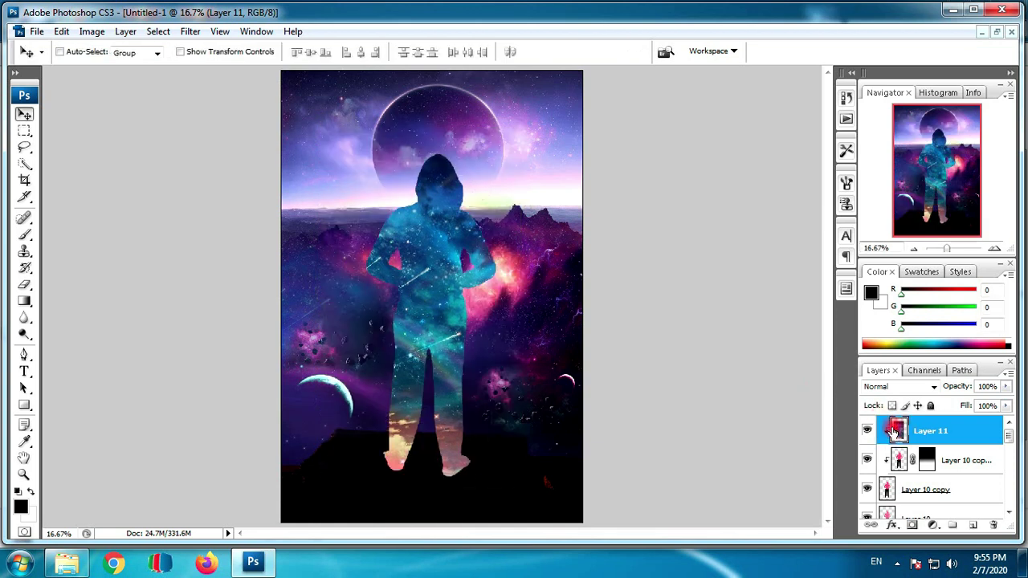
left_click(897, 387)
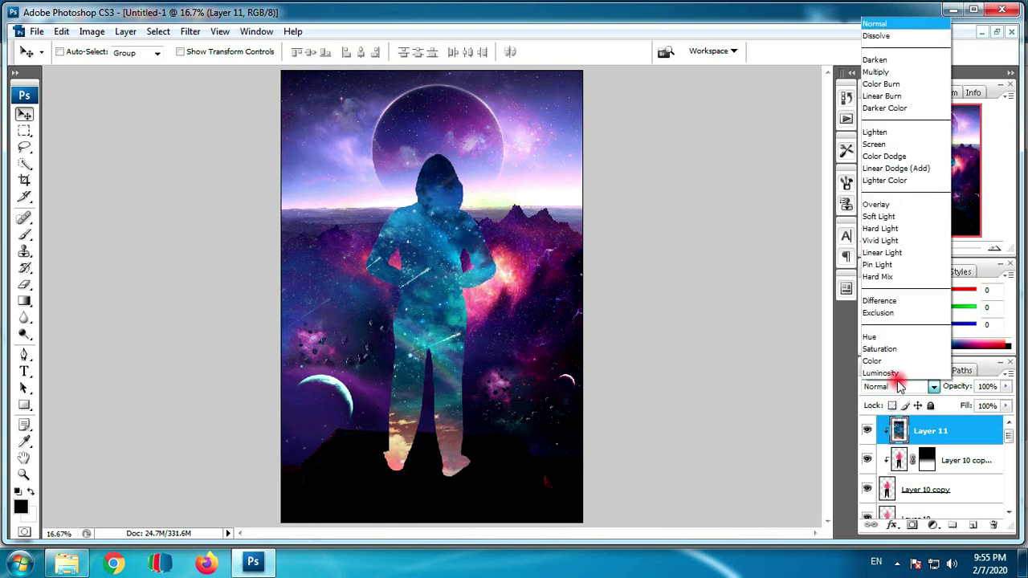
Try Linear Dodge (Add) on the galaxy layer with reduced opacity
left_click(921, 170)
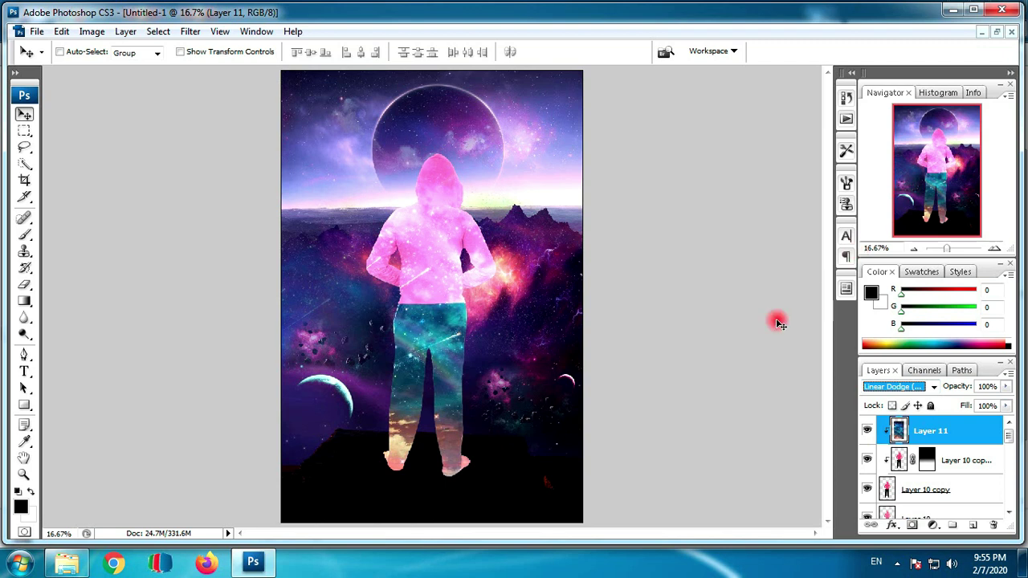
mouse_move(1005, 386)
left_mouse_down()
mouse_move(993, 404)
mouse_move(948, 402)
left_mouse_up()
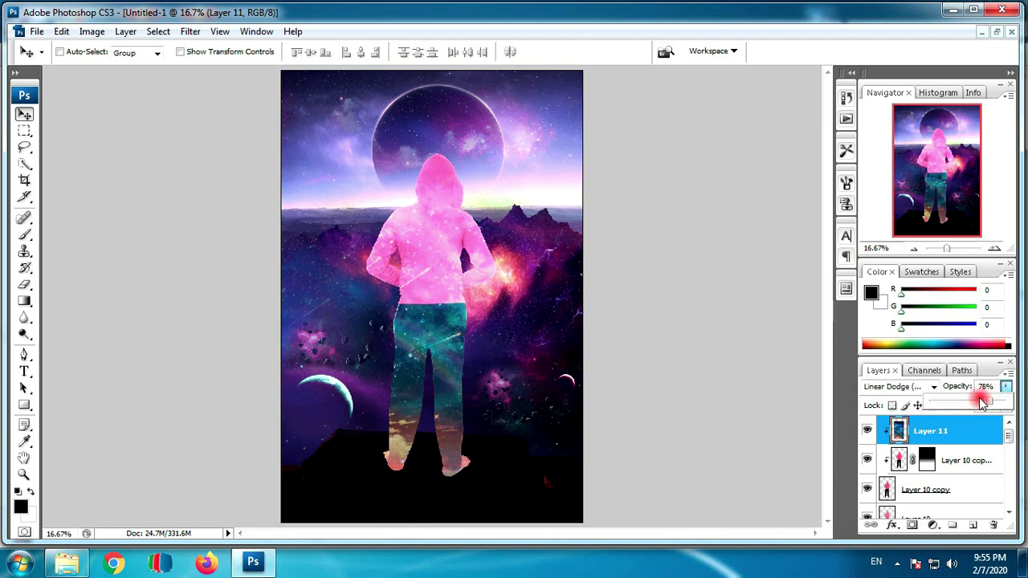
left_click(931, 387)
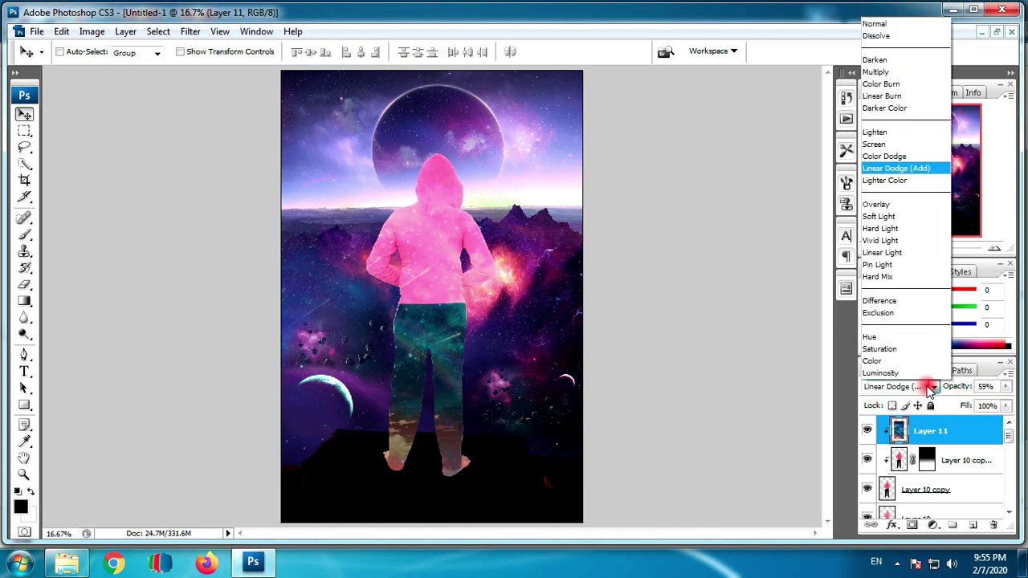
left_click(762, 554)
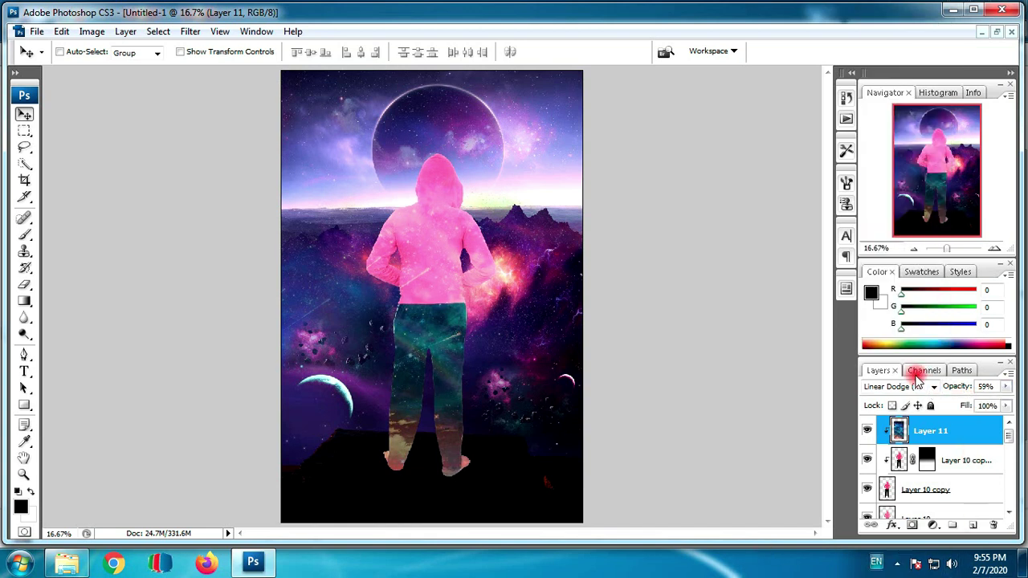
Switch the galaxy layer to Color Dodge at 55% opacity
left_click(914, 386)
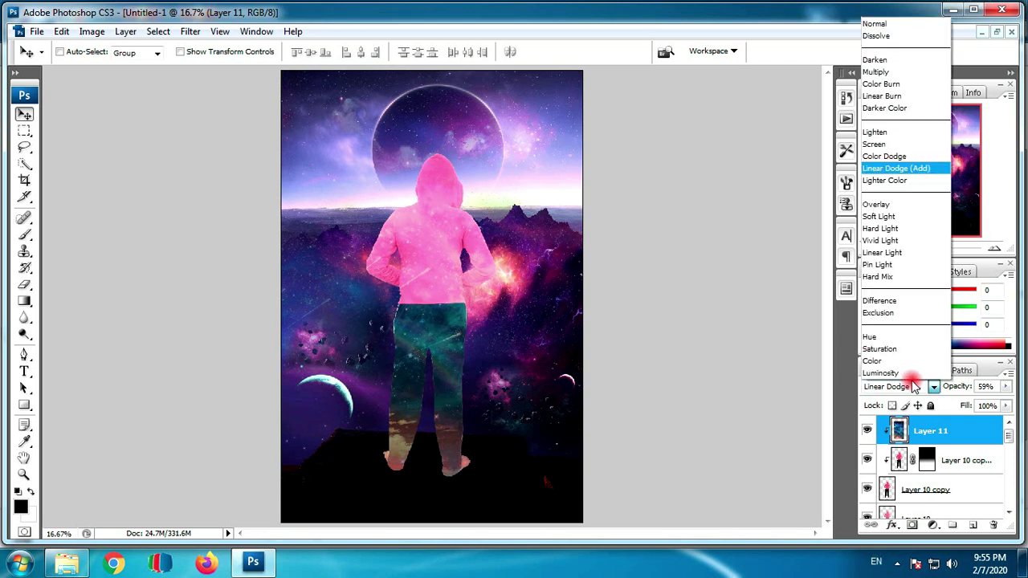
left_click(875, 155)
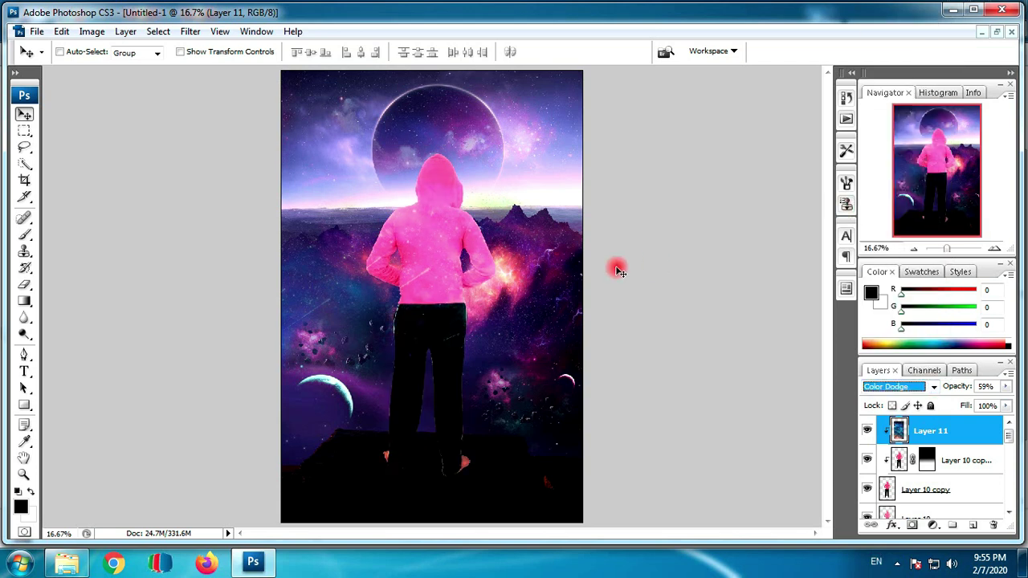
key("ctrl+plus")
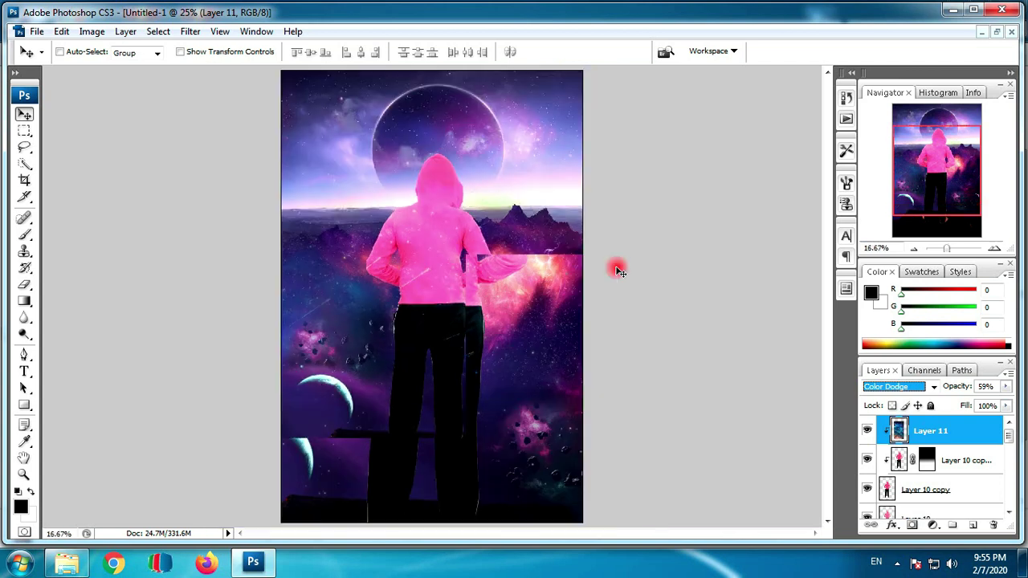
left_click(1006, 386)
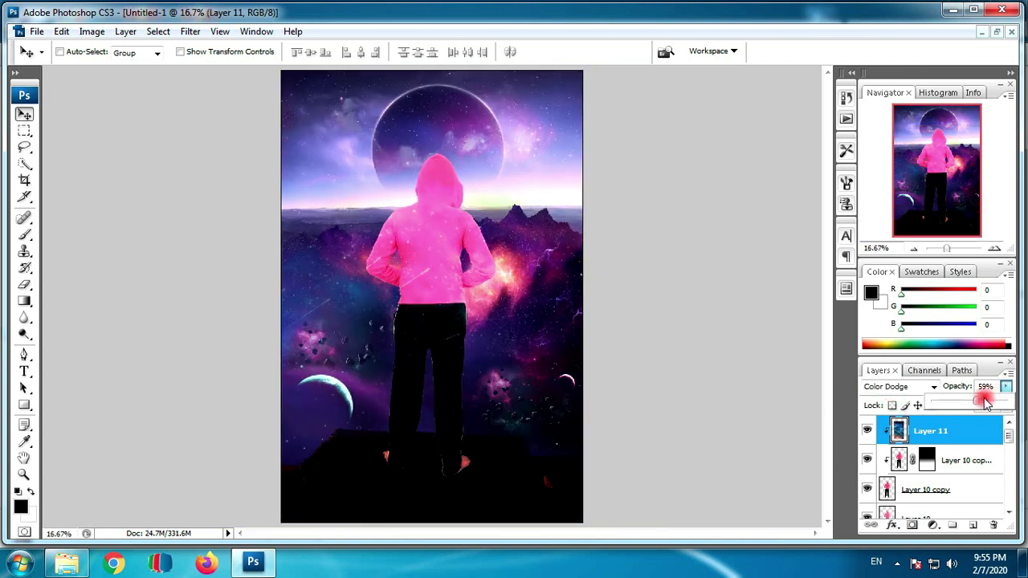
left_click_drag(986, 403, 972, 406)
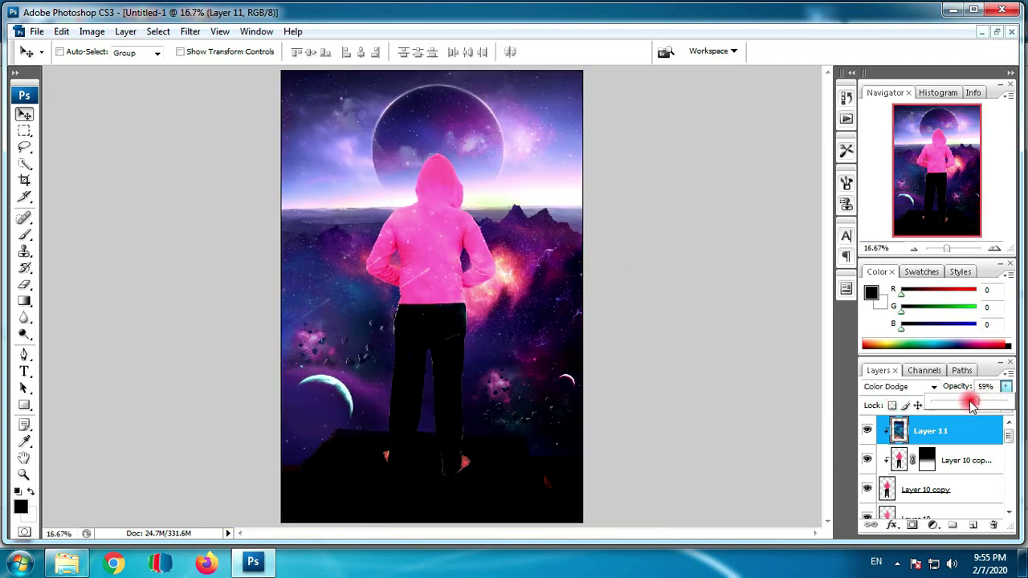
left_click(964, 457)
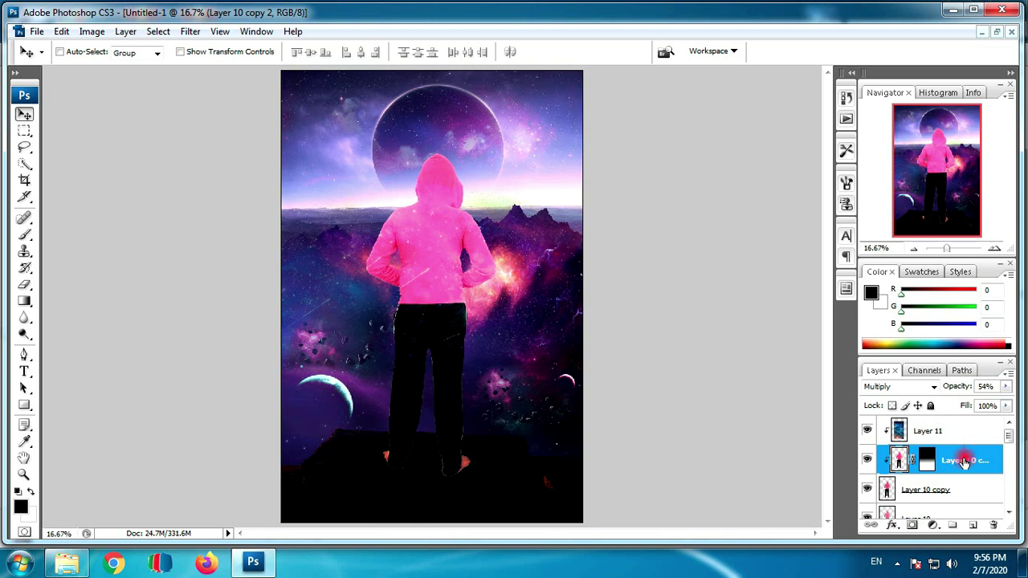
Duplicate Layer 10 copy into Layer 10 copy 3 and keep Layer 10 copy above it
left_click(964, 491)
left_click_drag(977, 504, 972, 524)
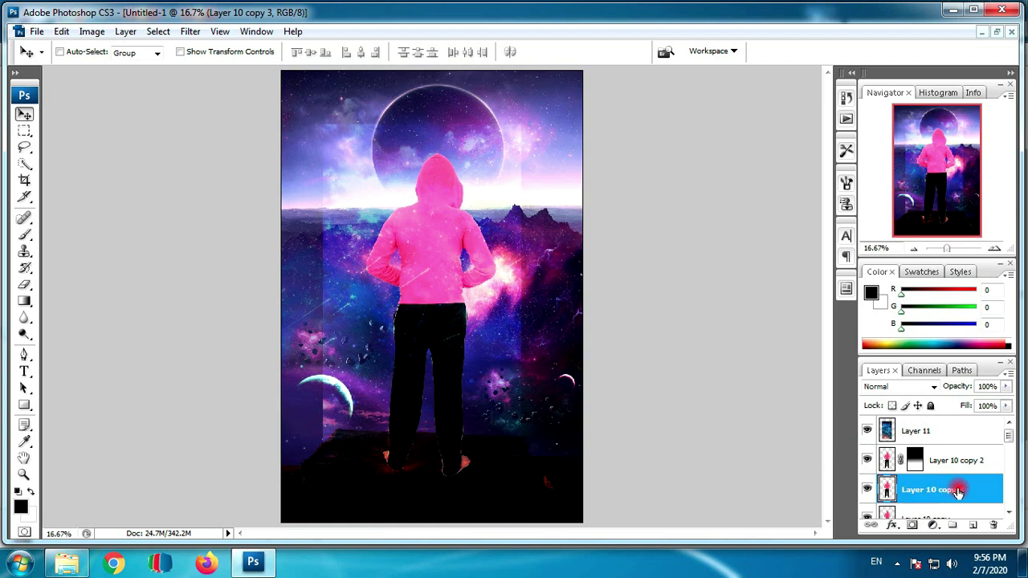
scroll(986, 458, "down", 1)
left_click_drag(964, 488, 953, 449)
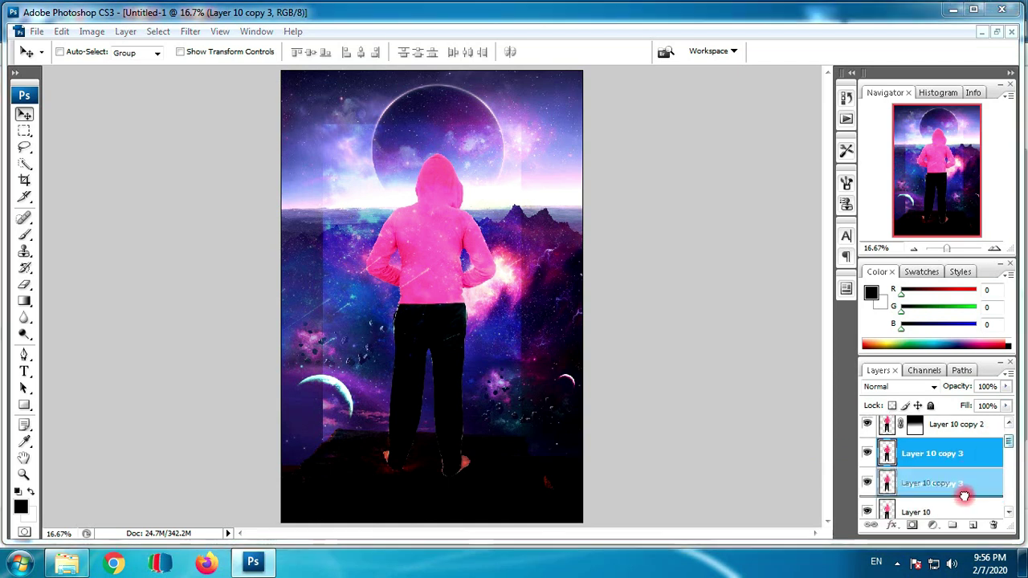
Clip Layer 10 copy 2 and Layer 11 to the layers below them
left_click(955, 425)
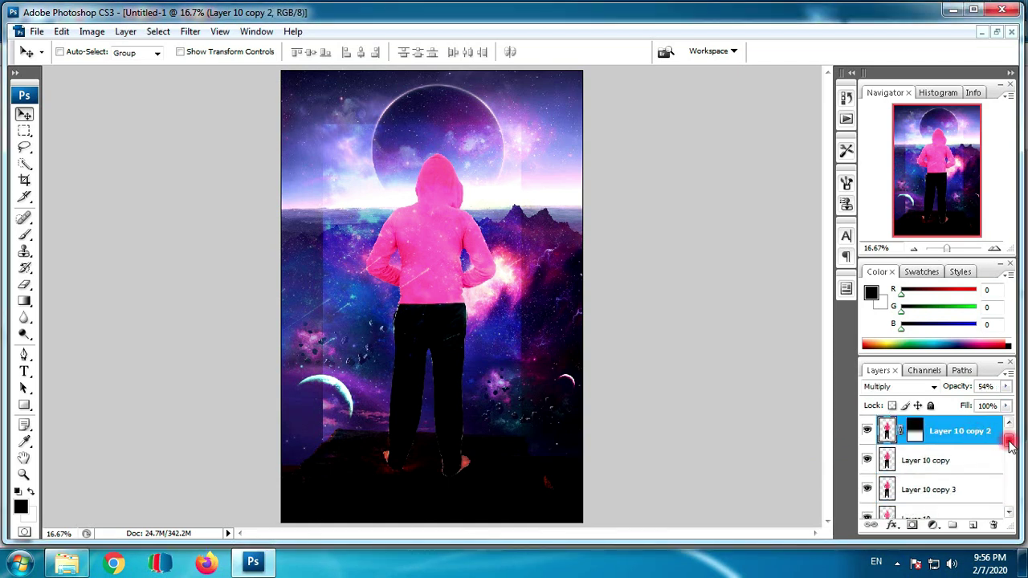
left_click_drag(1010, 445, 1010, 438)
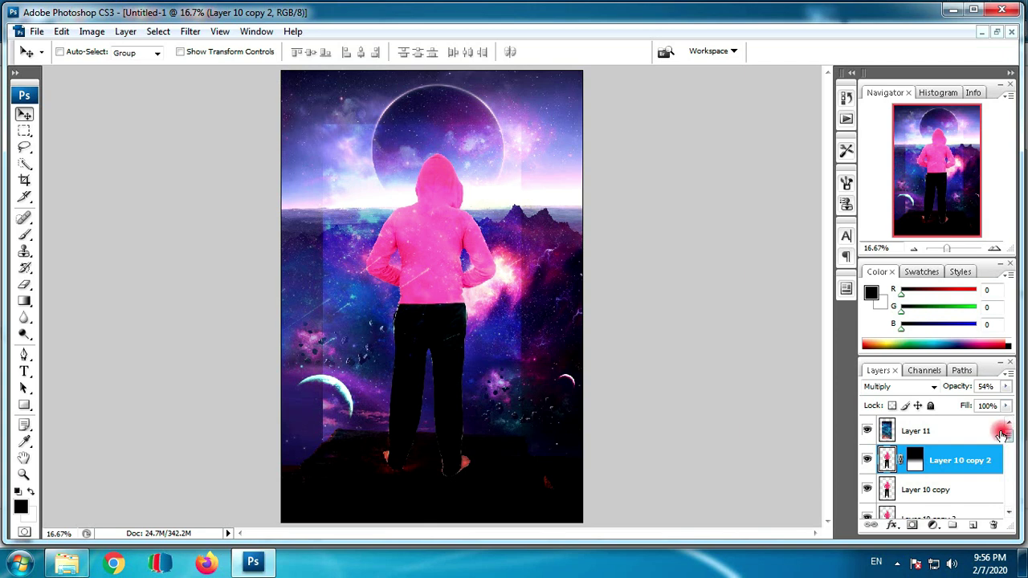
key("ctrl+alt+g")
left_click(976, 433)
key("ctrl+alt+g")
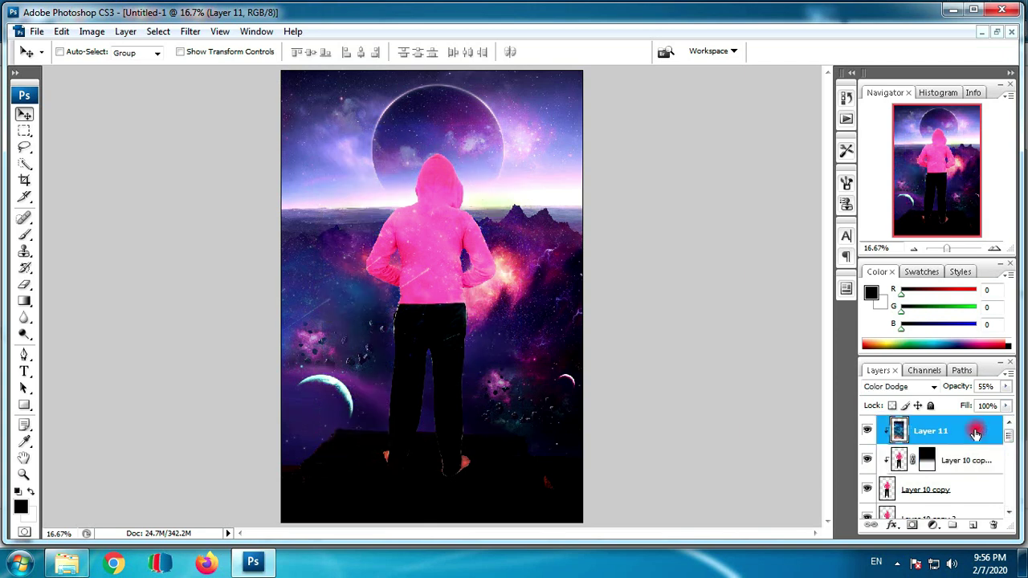
left_click(968, 489)
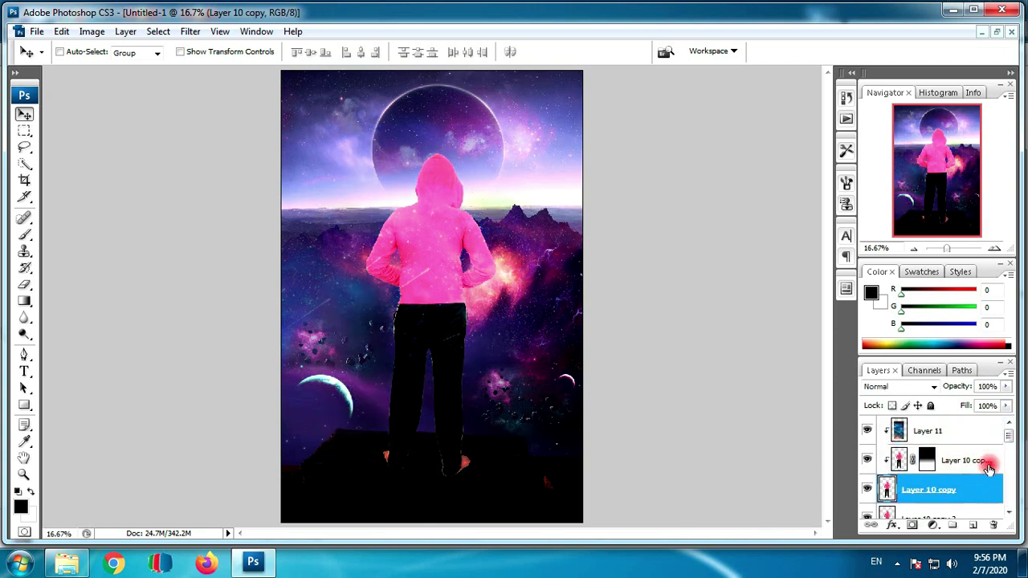
left_click(1009, 511)
left_click(984, 493)
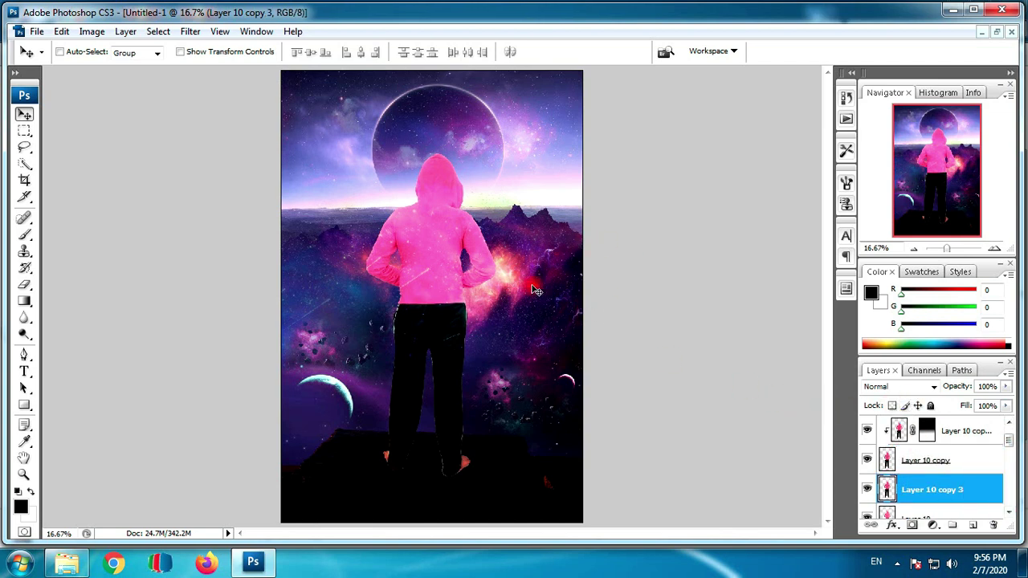
Lower Layer 11's Color Dodge opacity from 55% to 41%
left_click(934, 386)
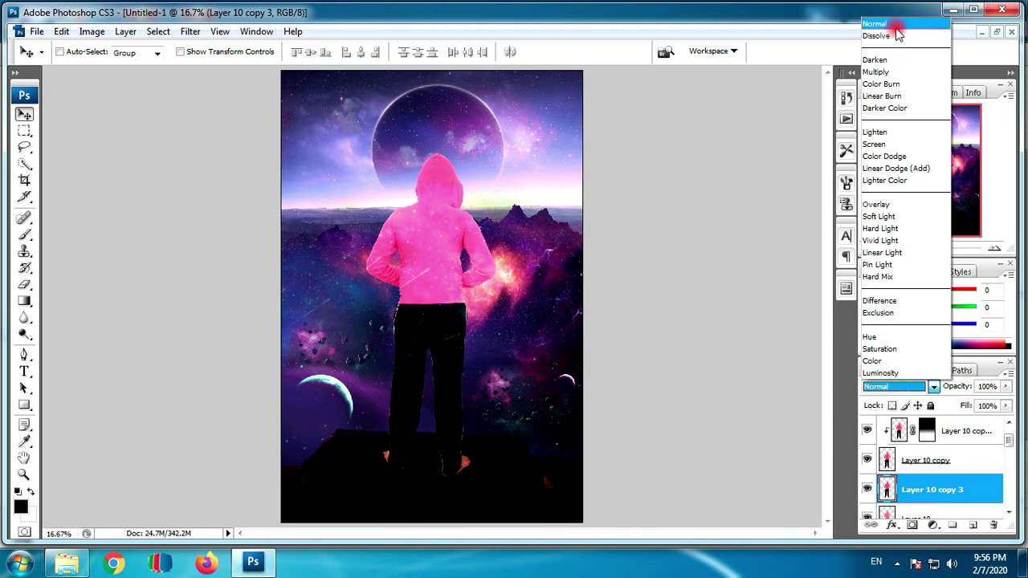
left_click(875, 24)
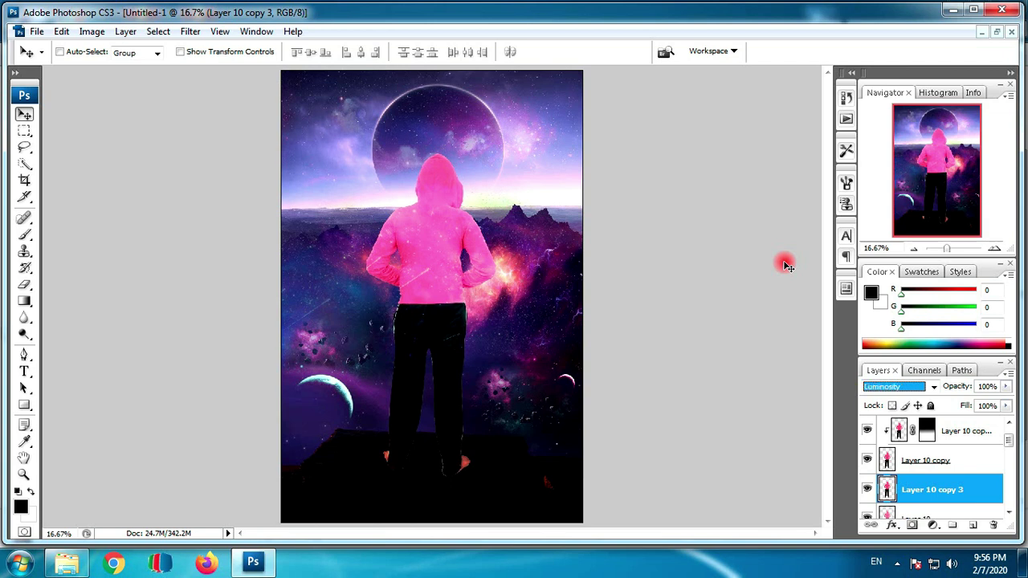
mouse_move(953, 492)
left_mouse_down()
mouse_move(981, 496)
mouse_move(939, 461)
left_mouse_up()
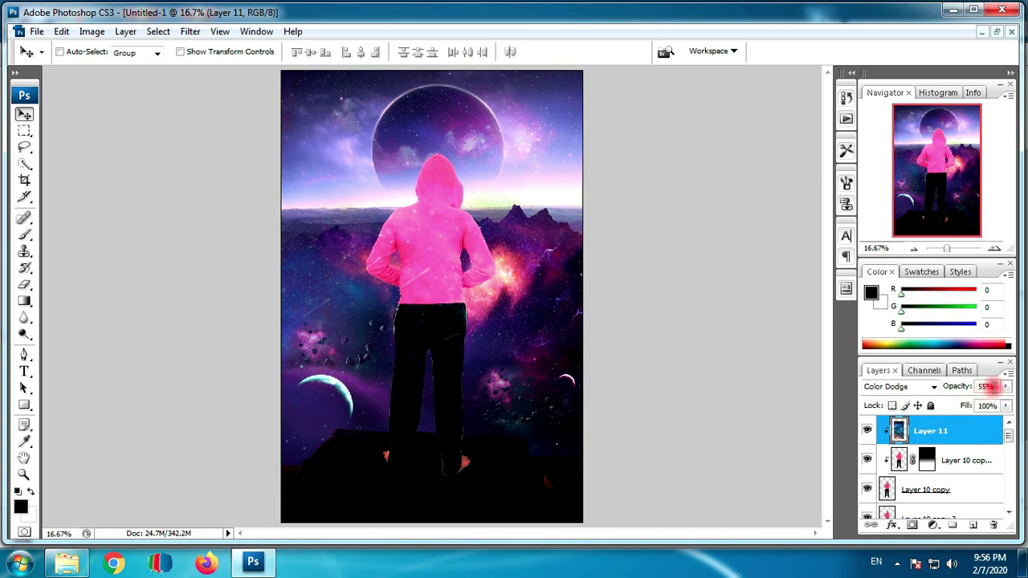
left_click(1006, 387)
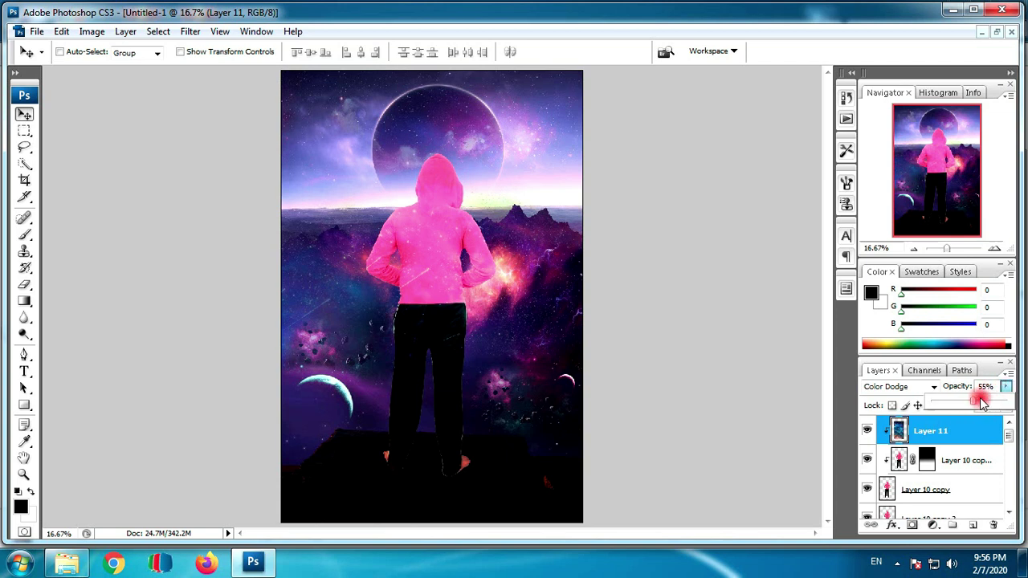
left_click_drag(980, 402, 961, 403)
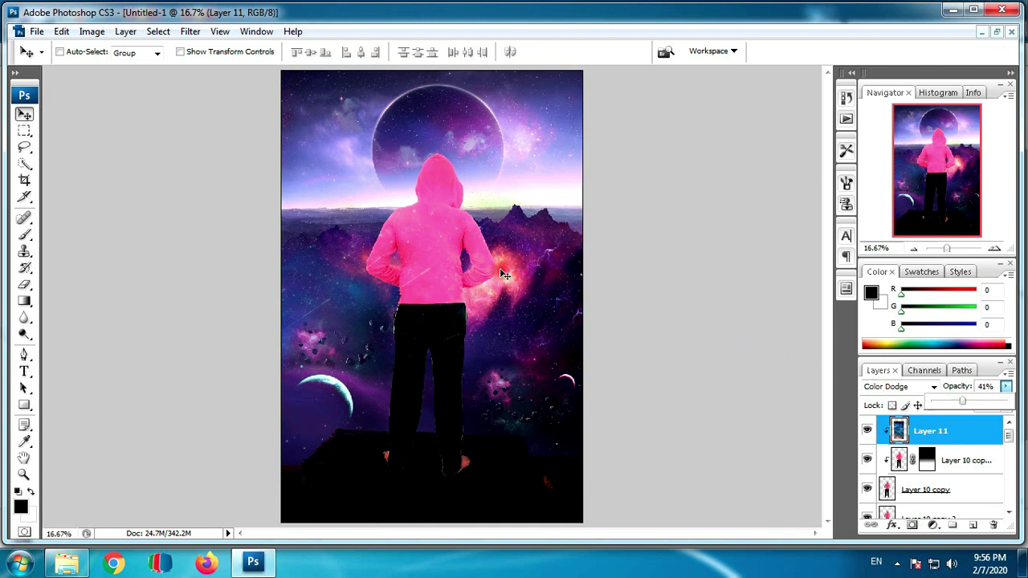
right_click(419, 259)
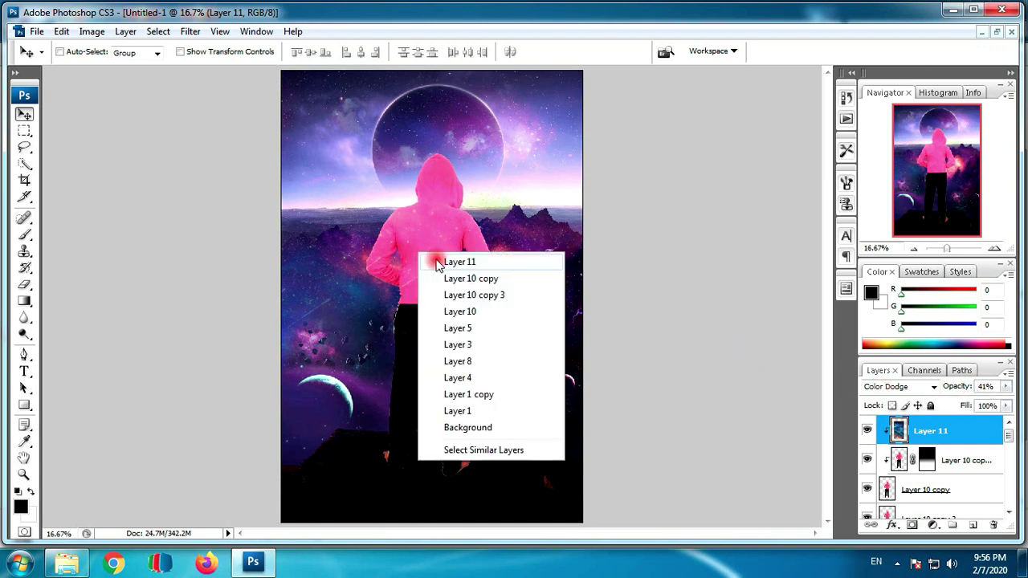
Move Layer 10 copy 3 above Layer 11 and release its clipping mask
left_click(957, 463)
left_click(951, 491)
left_click(901, 492)
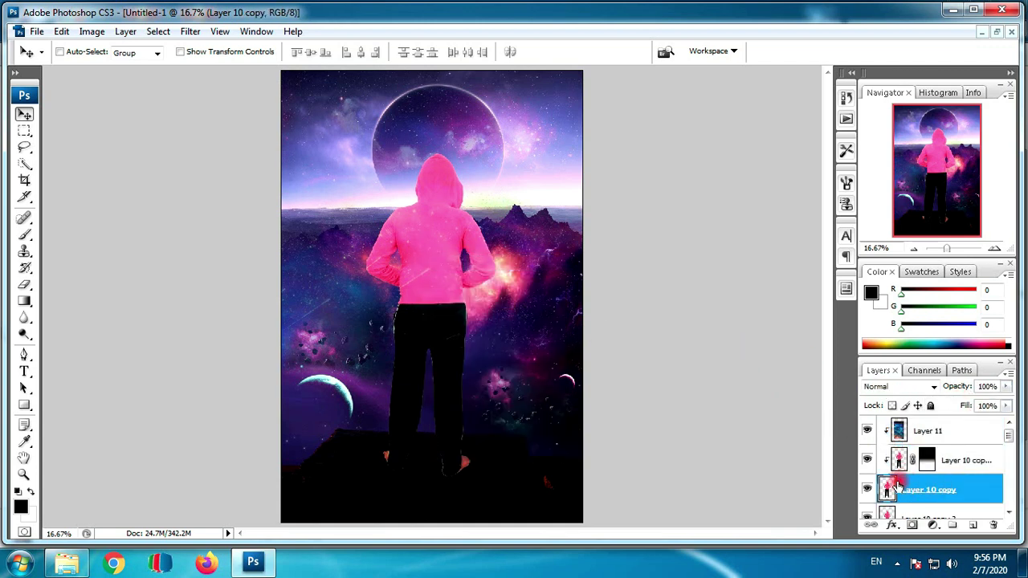
scroll(1008, 454, "down", 1)
left_click(917, 491)
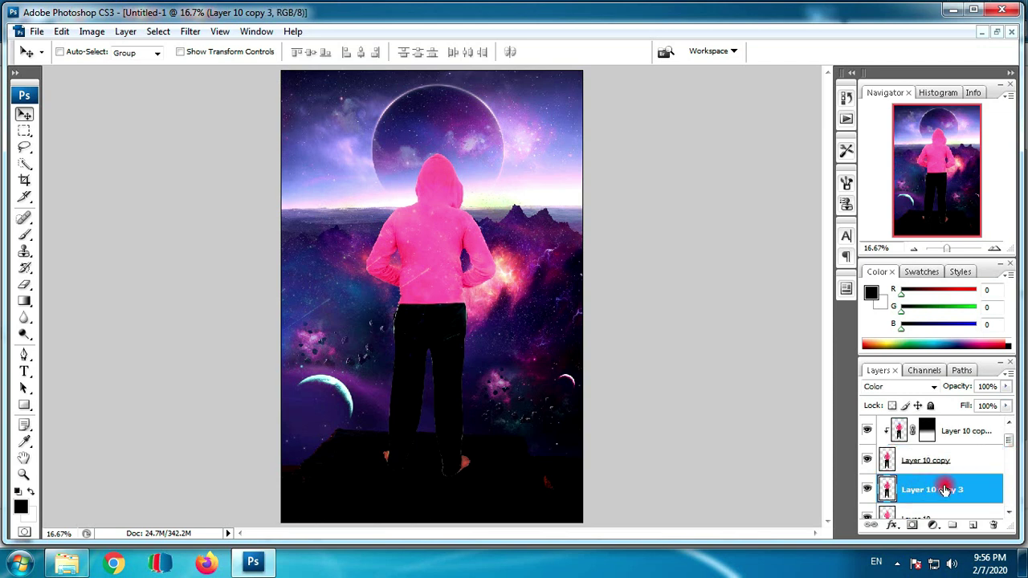
key("ctrl+bracketright")
key("ctrl+bracketright")
key("ctrl+bracketright")
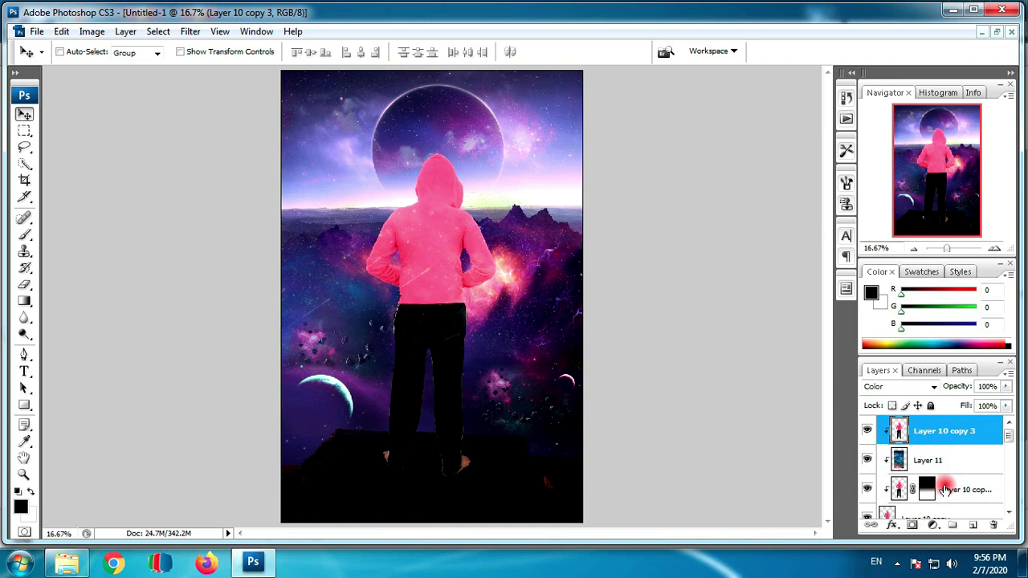
left_click_drag(946, 488, 940, 446)
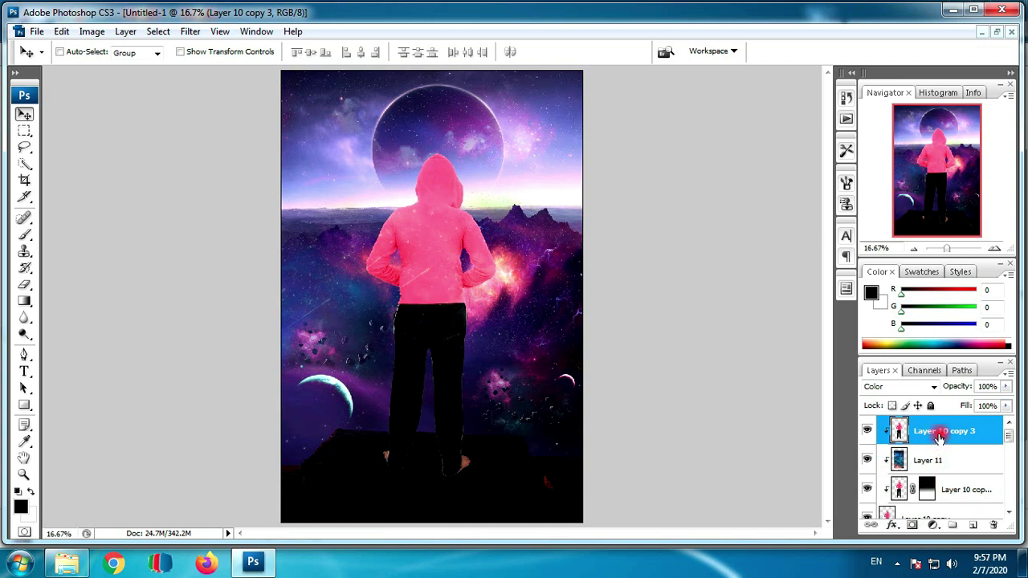
key("ctrl+alt+g")
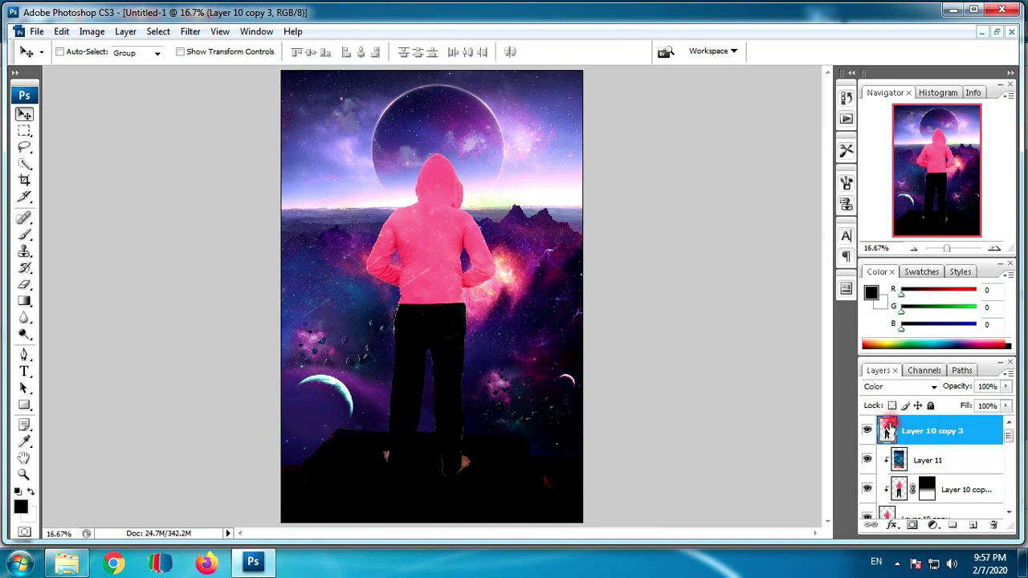
Set Layer 10 copy 3 to Multiply and clip it onto the figure layers
left_click(916, 406)
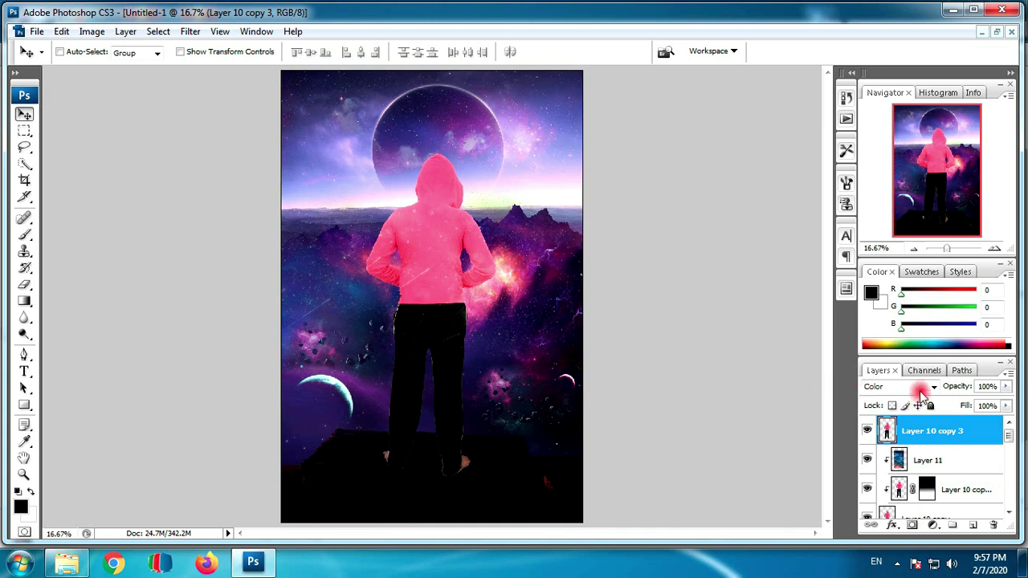
left_click(924, 388)
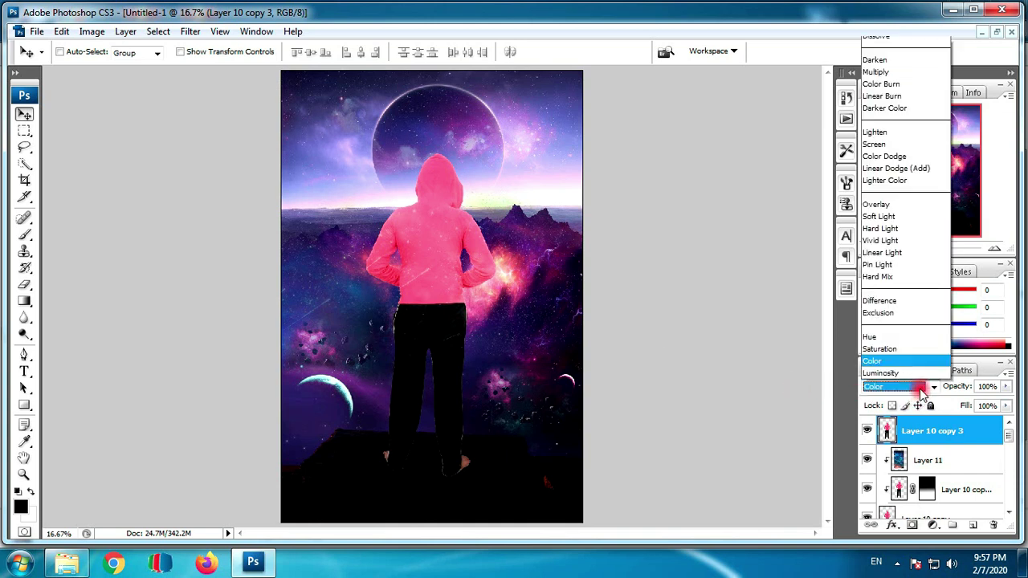
left_click(904, 75)
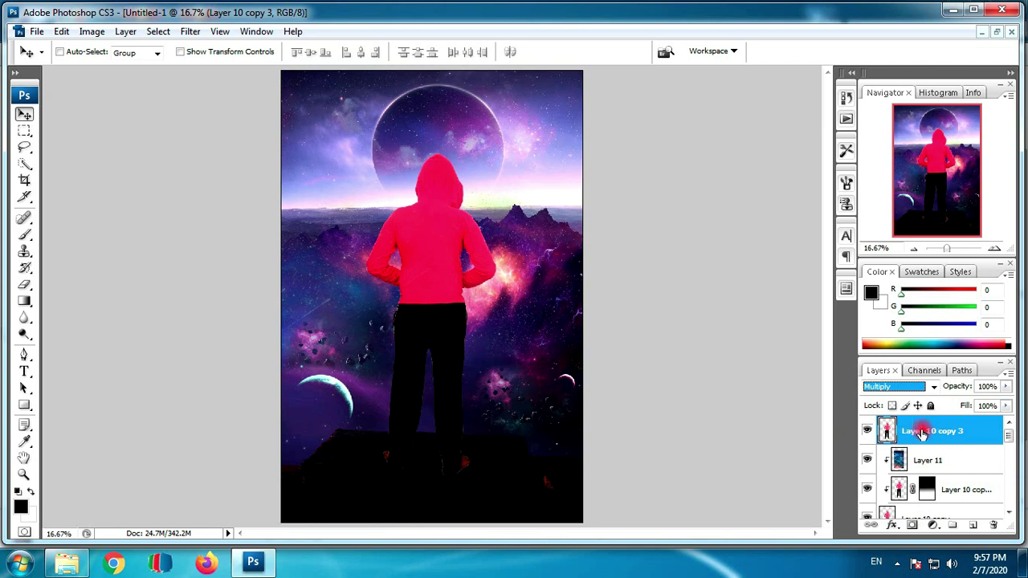
key("ctrl+alt+g")
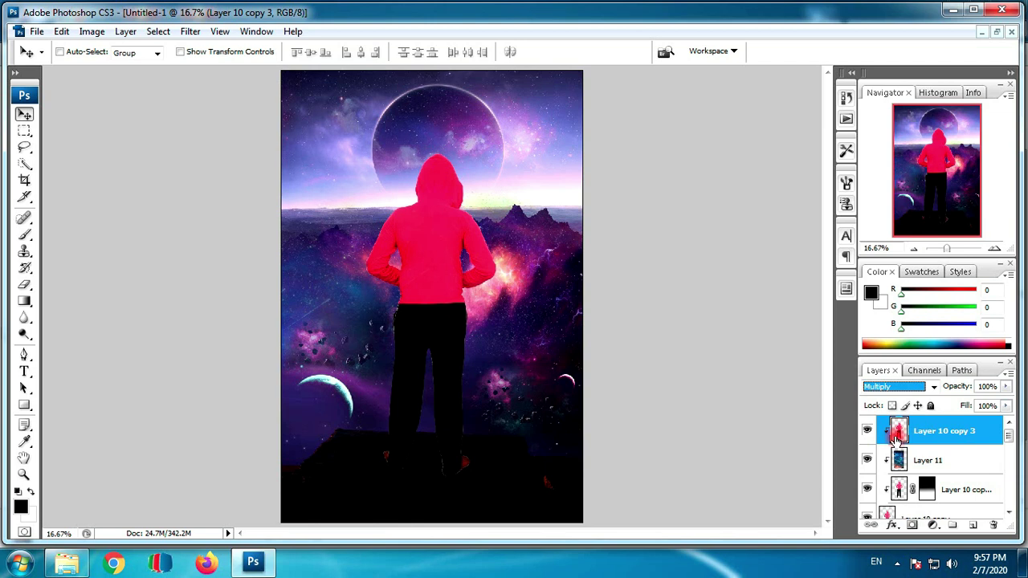
Give Layer 10 copy 3 a black mask, revealing only small patches near the feet
left_click(914, 526, "alt")
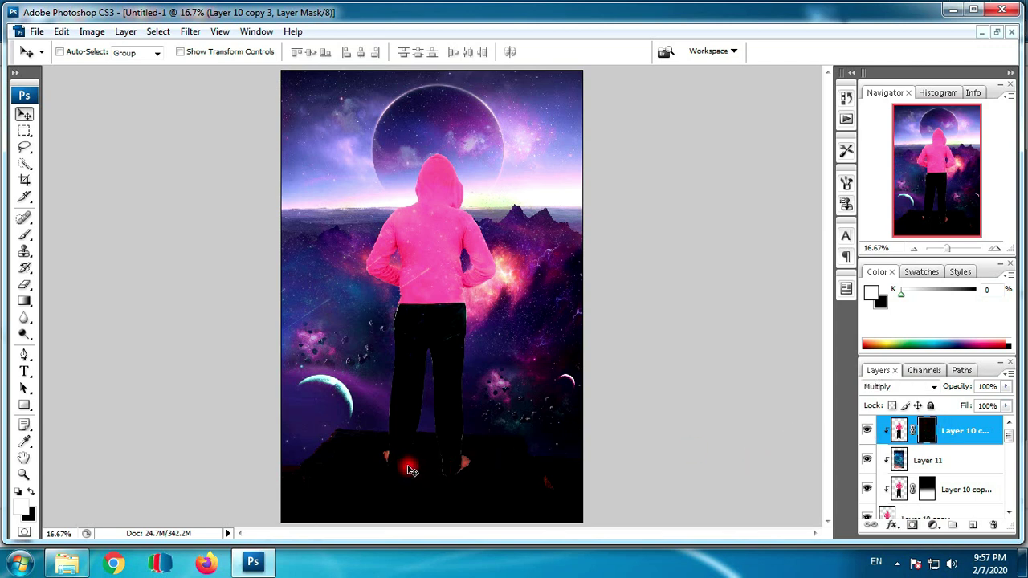
key("e")
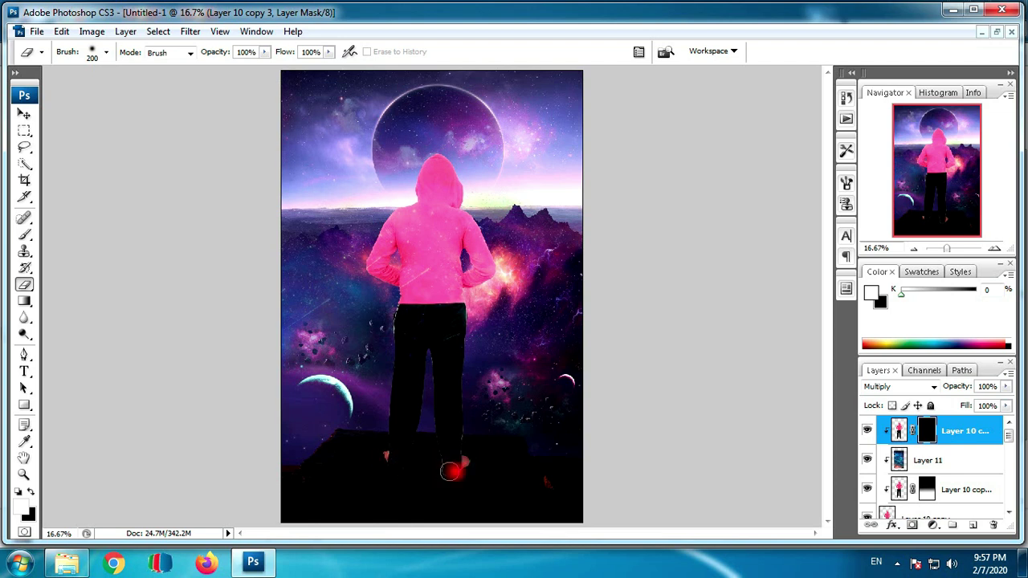
key("x")
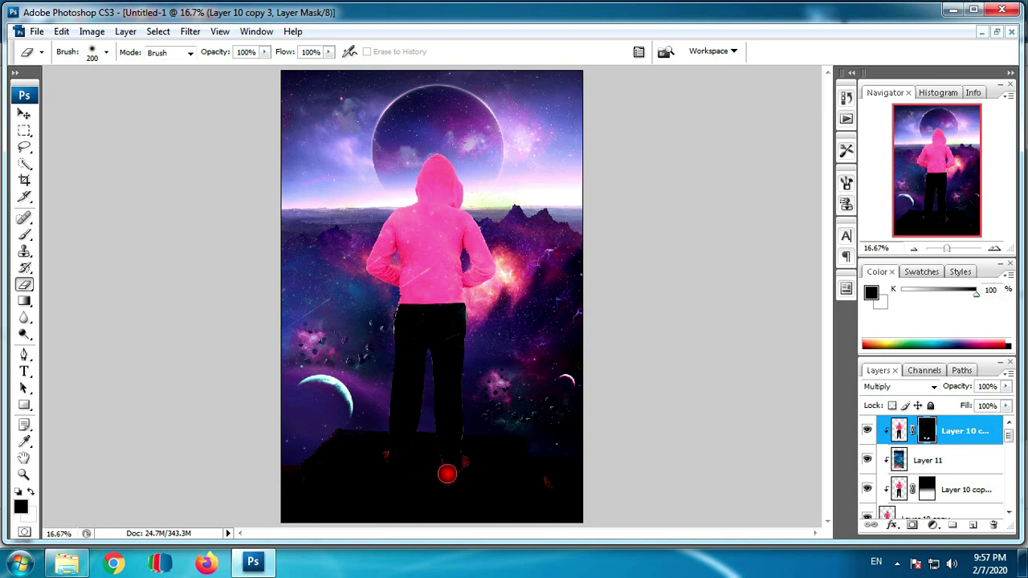
key("v")
scroll(963, 482, "down", 3)
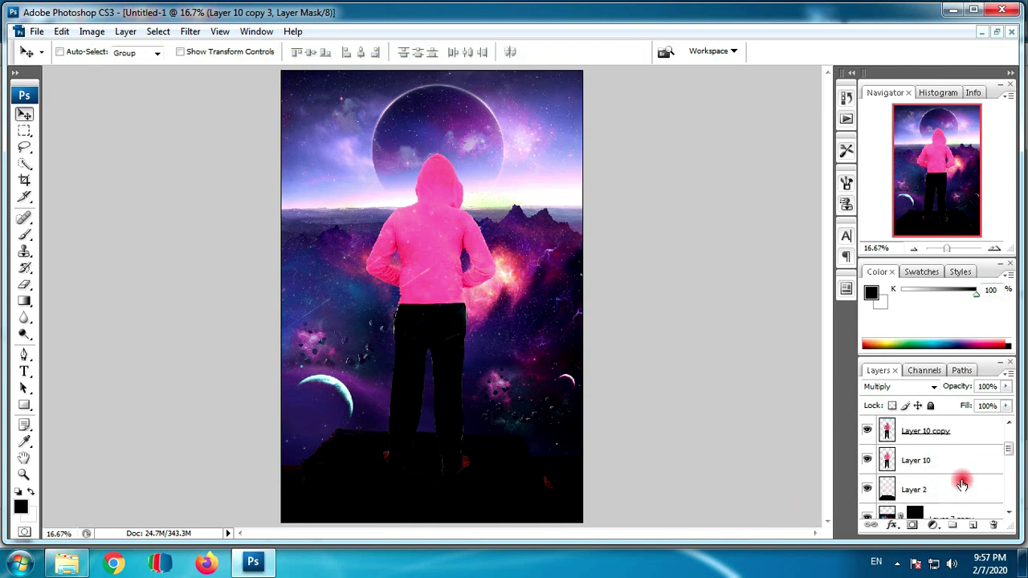
Darken Layer 2 with a Brightness/Contrast adjustment of -17 brightness
left_click(923, 461)
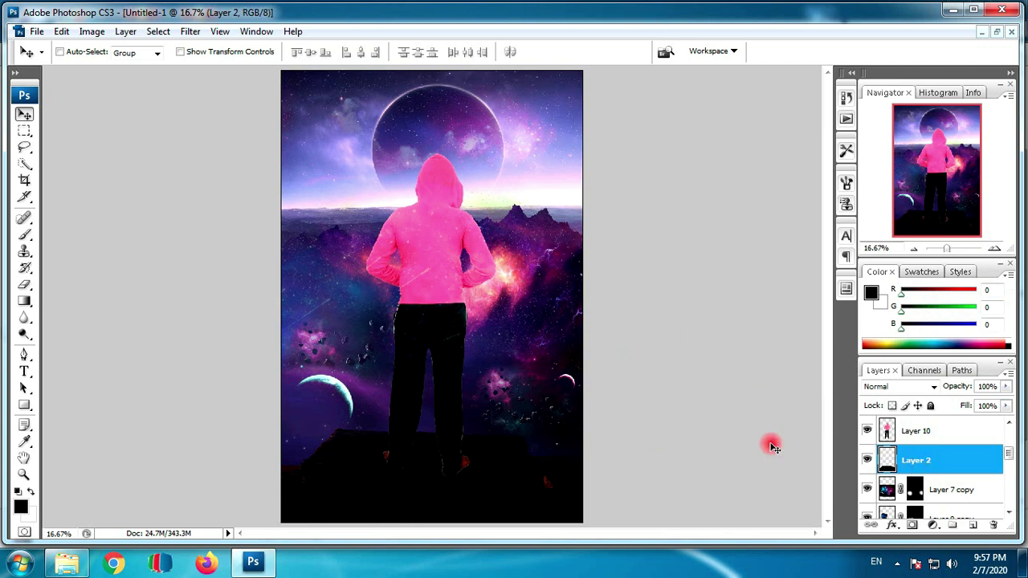
left_click(61, 31)
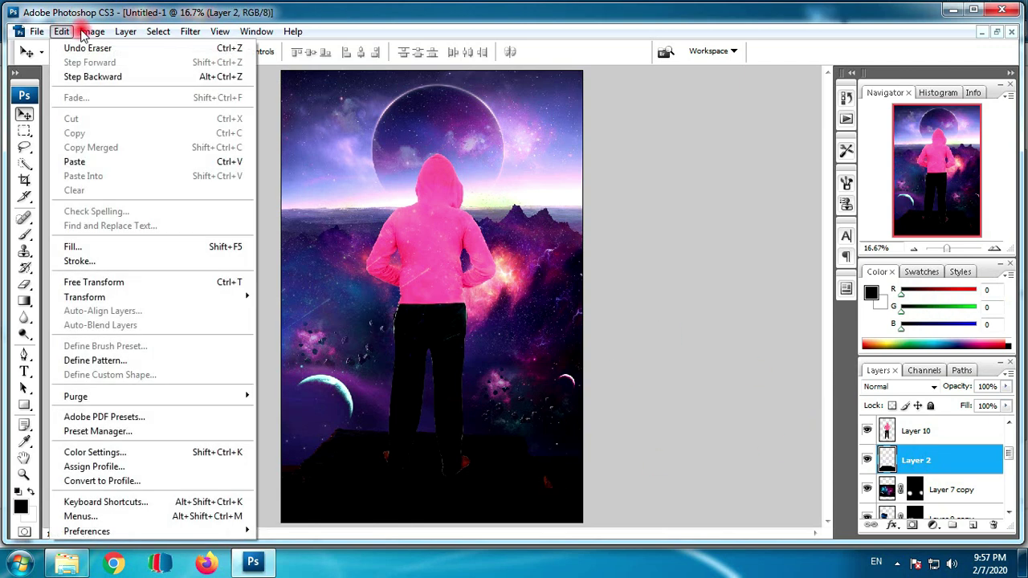
mouse_move(114, 69)
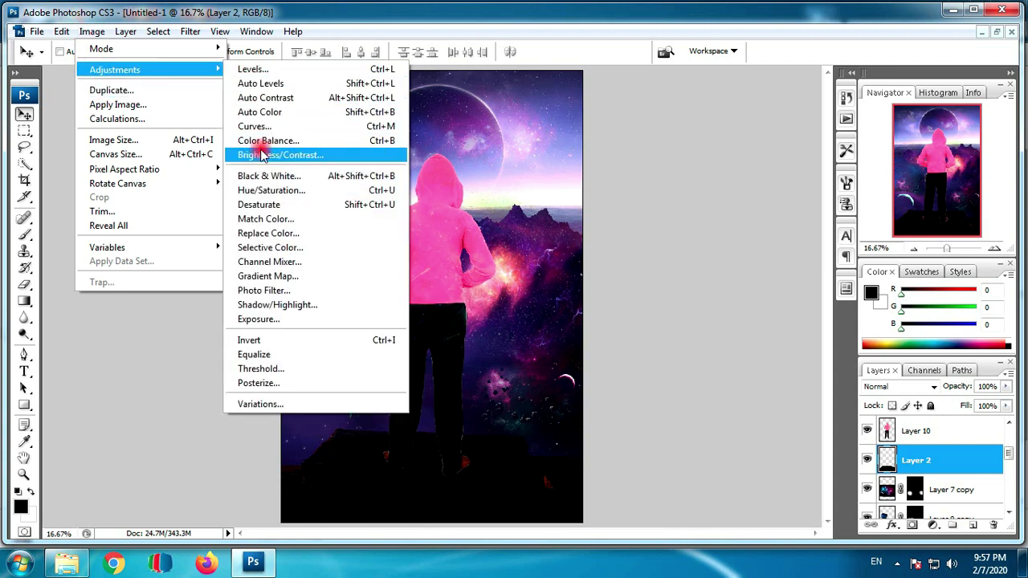
left_click(434, 154)
left_click_drag(477, 201, 464, 199)
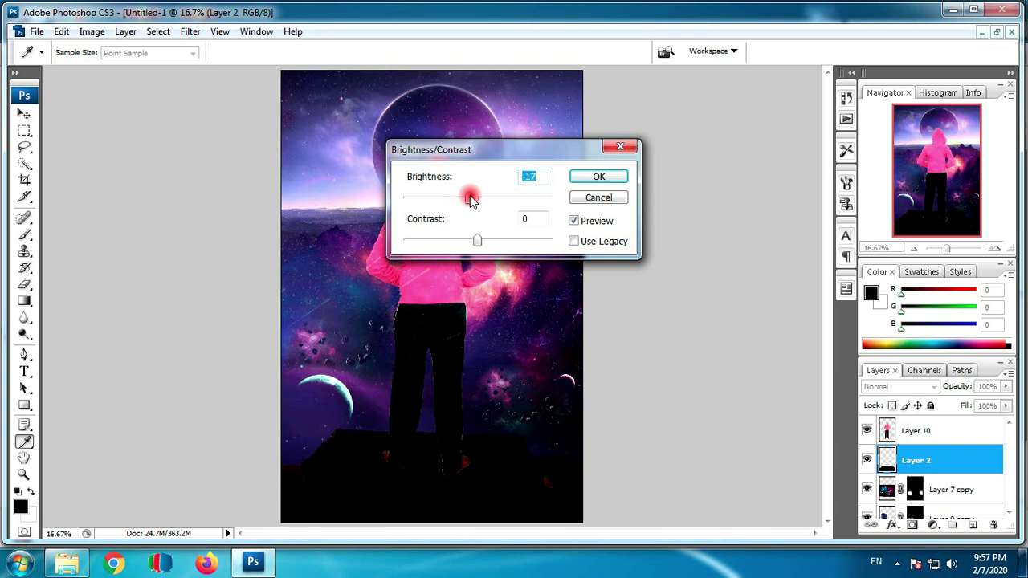
left_click(599, 176)
key("v")
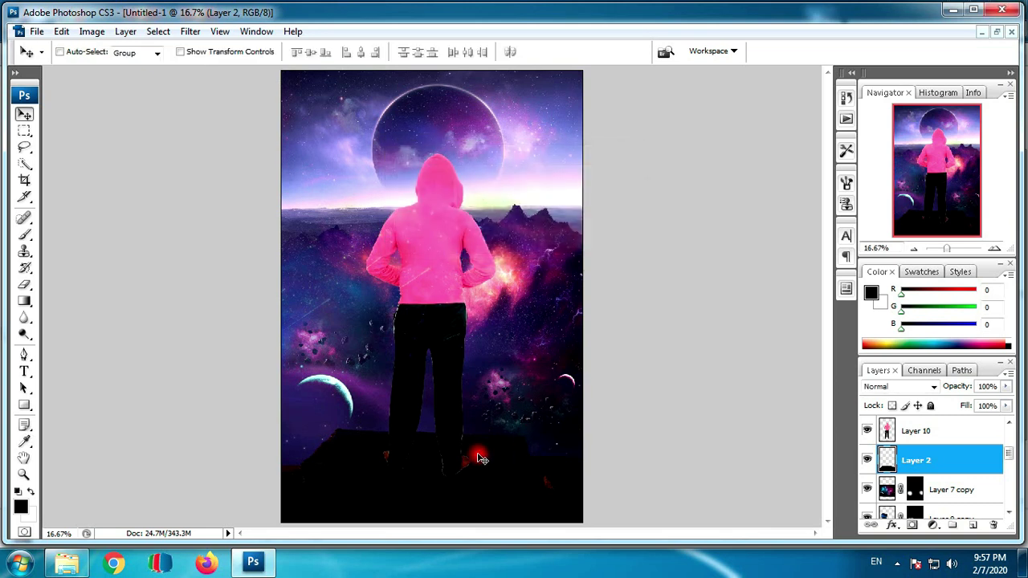
left_click(906, 431)
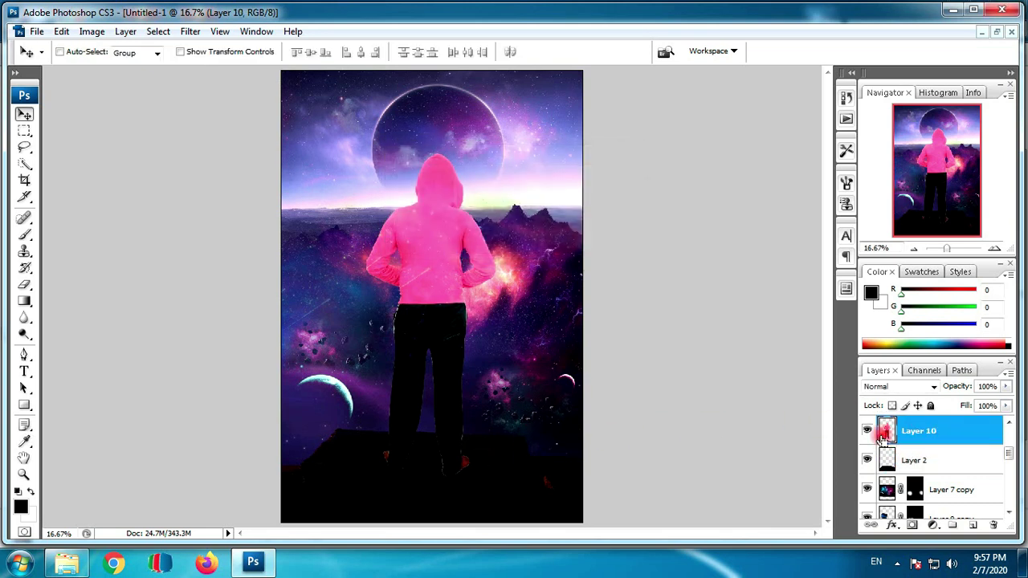
Zoom in on the feet and add a new empty layer above Layer 10 copy 3
key("ctrl+plus")
key("ctrl+plus")
key("ctrl+plus")
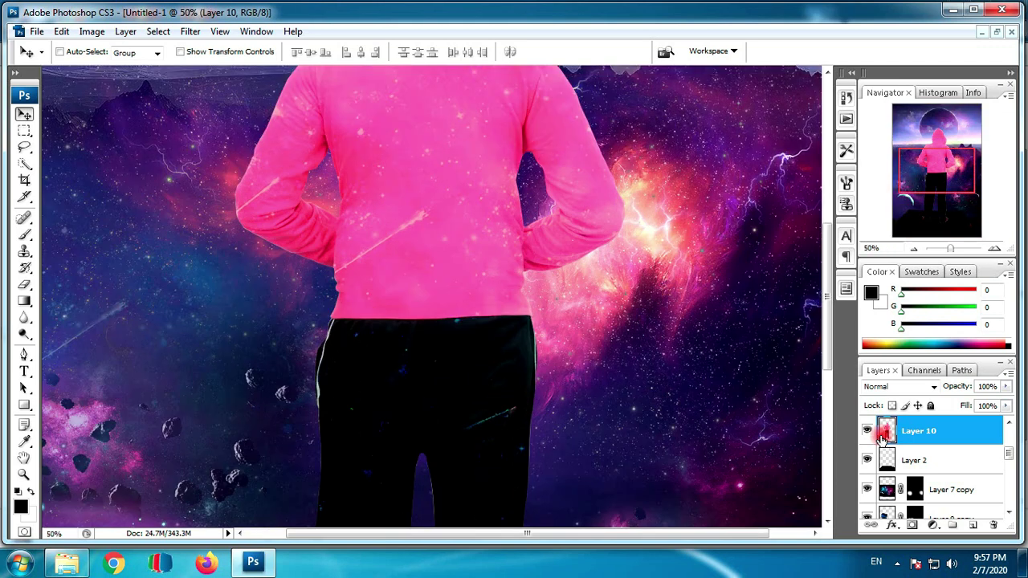
left_click_drag(516, 383, 483, 192)
scroll(485, 233, "down", 5)
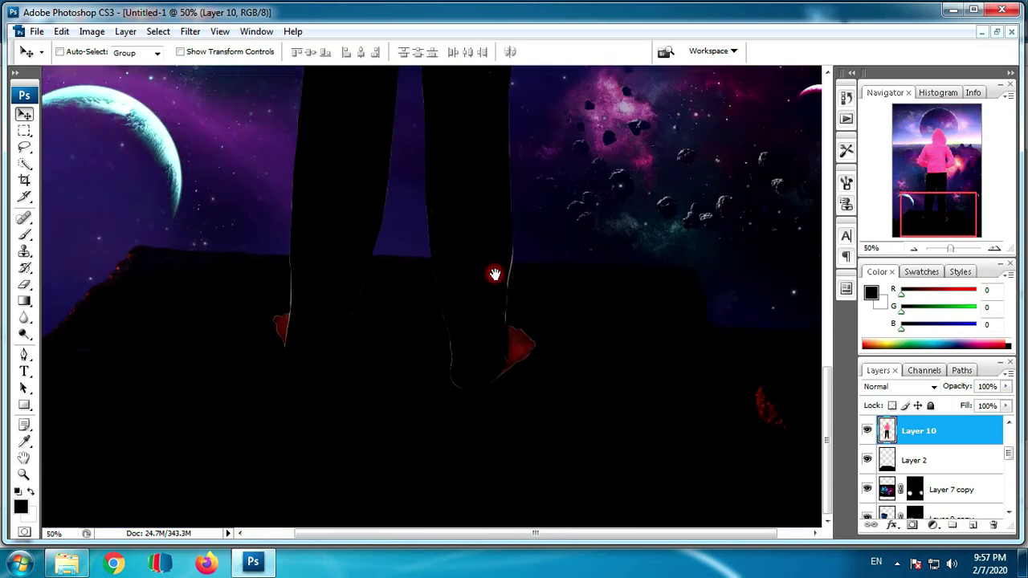
right_click(497, 346)
left_click(548, 353)
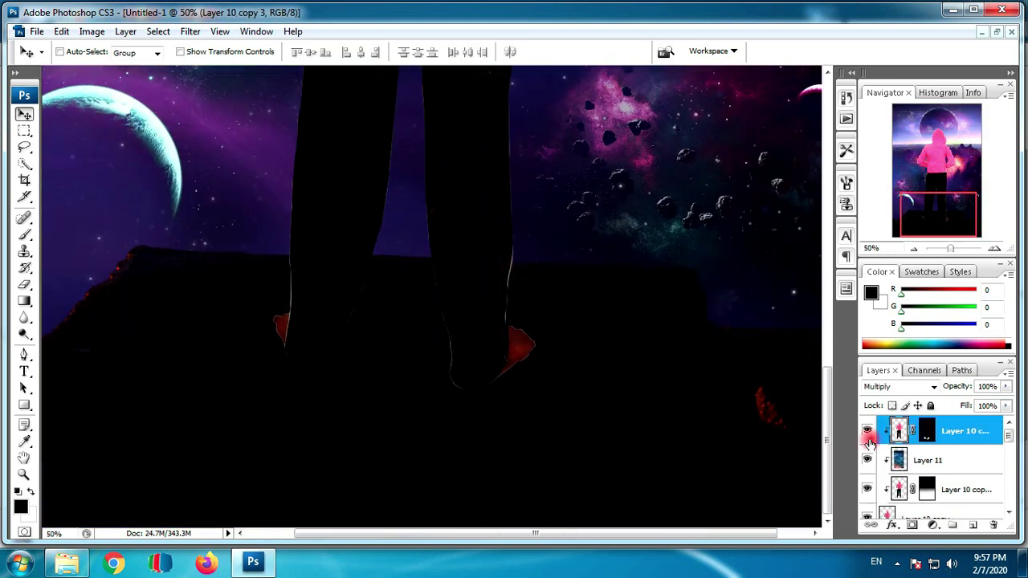
left_click(970, 526)
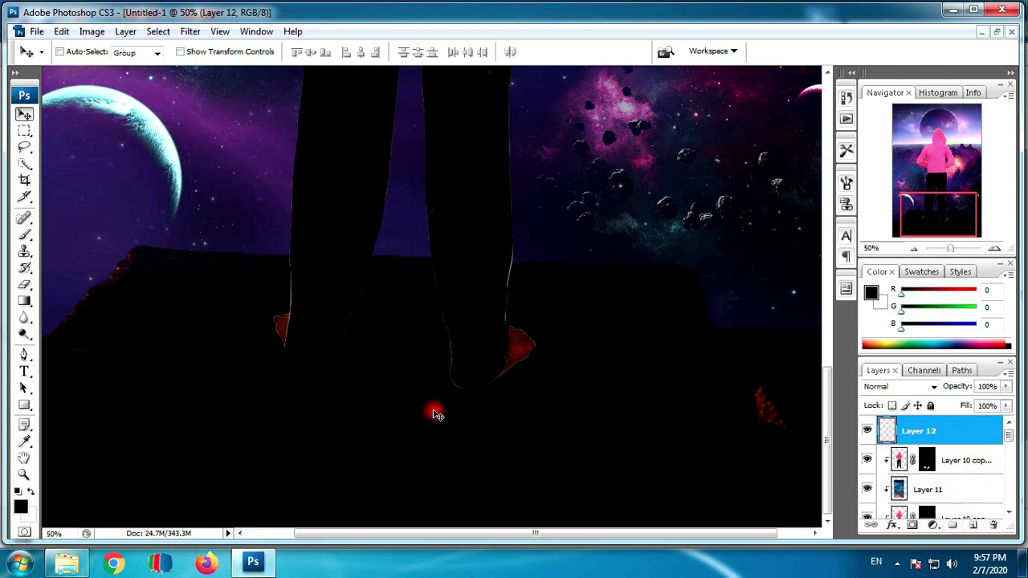
Paint black over the red patches at both heels with a 90px brush
key("i")
left_click(19, 509)
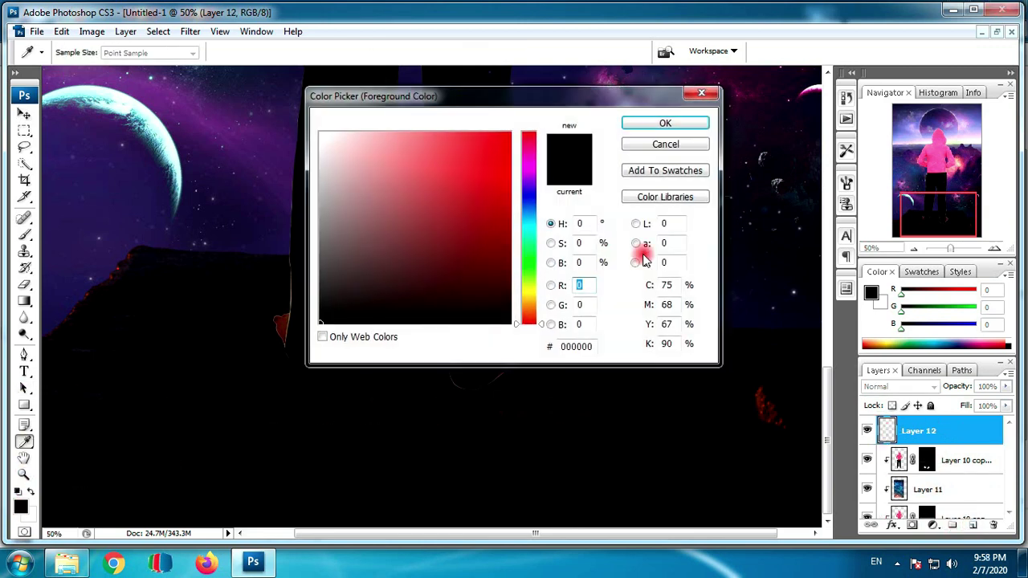
left_click(643, 123)
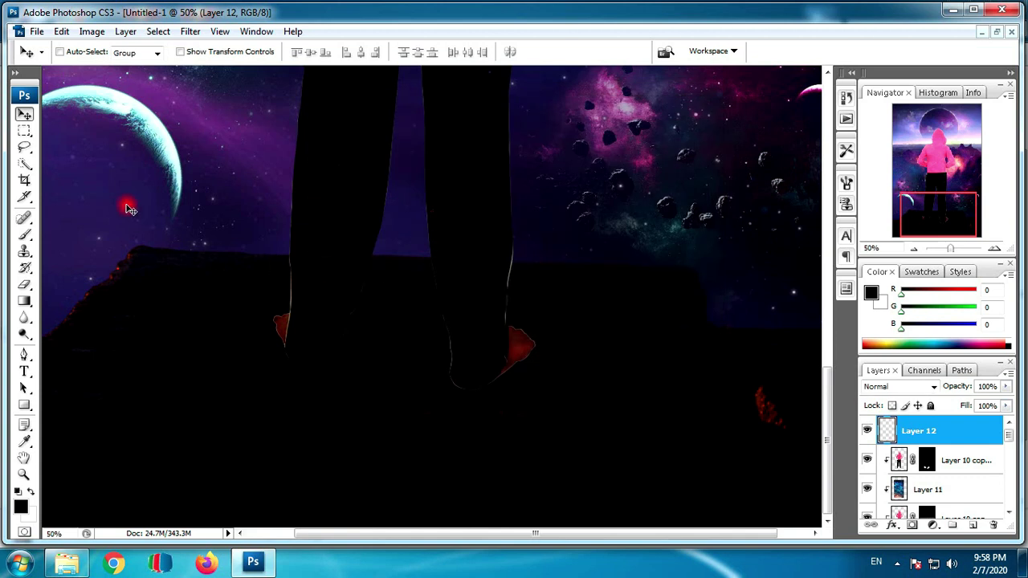
left_click(24, 235)
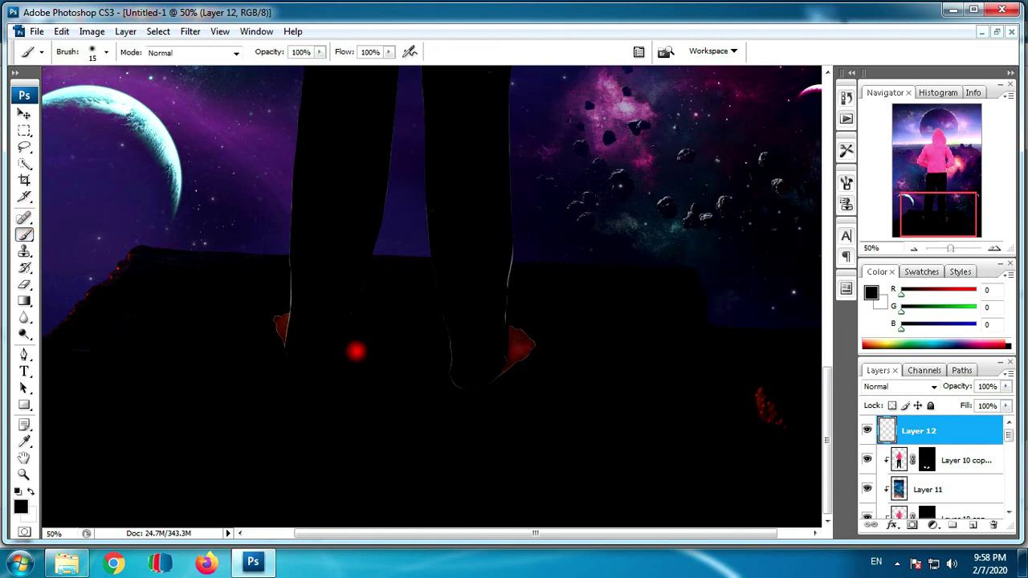
key("bracketright")
key("bracketright")
key("bracketright")
mouse_move(314, 356)
left_mouse_down()
mouse_move(275, 326)
mouse_move(299, 362)
left_mouse_up()
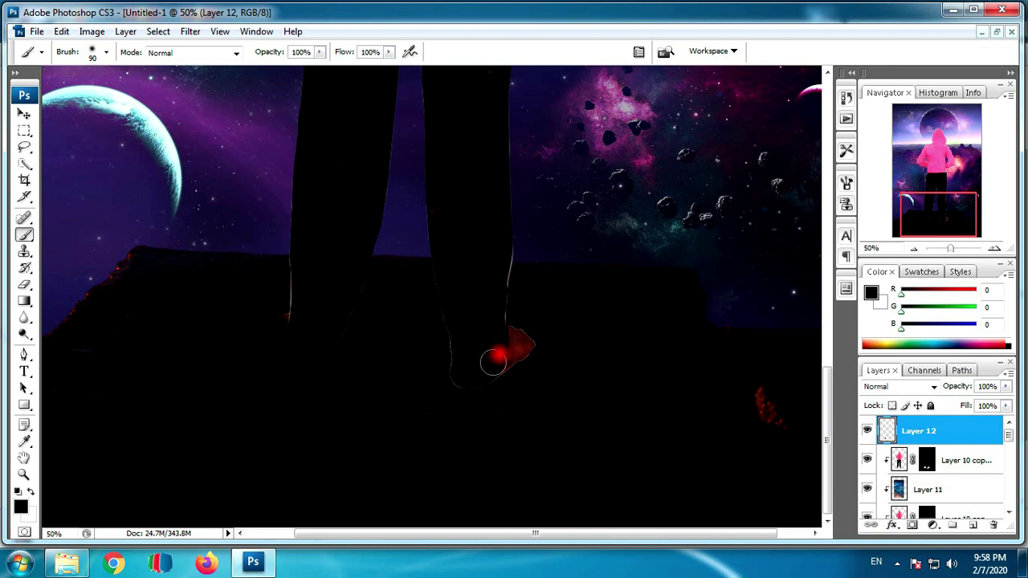
mouse_move(495, 356)
left_mouse_down()
mouse_move(527, 345)
mouse_move(506, 372)
mouse_move(450, 386)
mouse_move(486, 401)
left_mouse_up()
Move Layer 12 lower in the stack, below Layer 11
key("v")
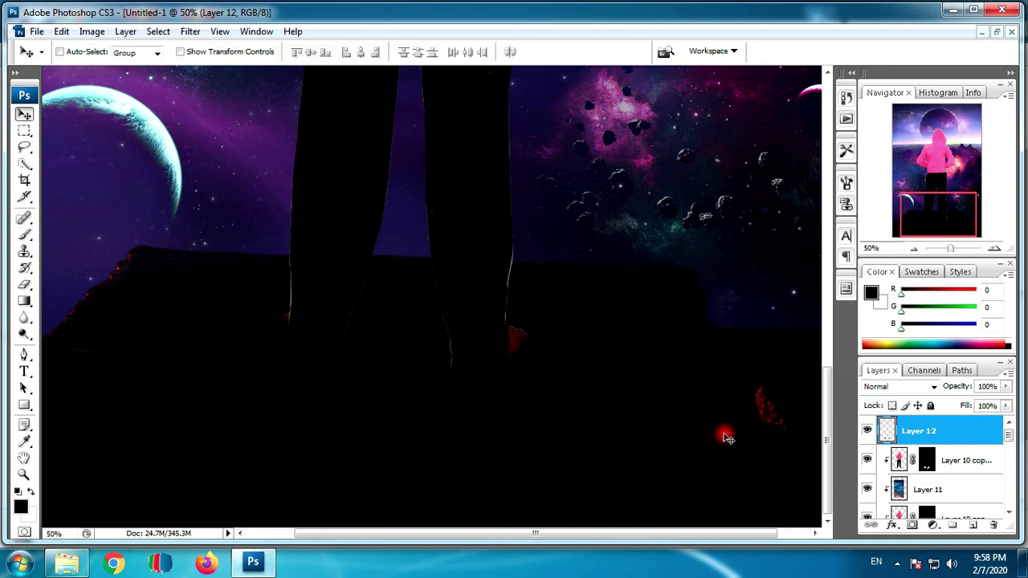
left_click_drag(948, 433, 1000, 434)
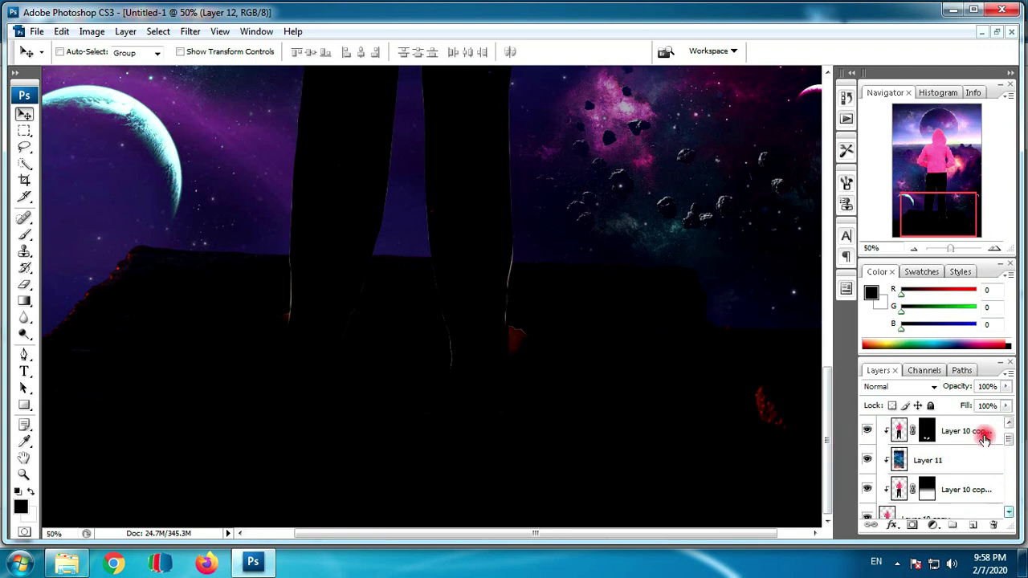
mouse_move(988, 435)
left_mouse_down()
mouse_move(1007, 454)
mouse_move(968, 482)
left_mouse_up()
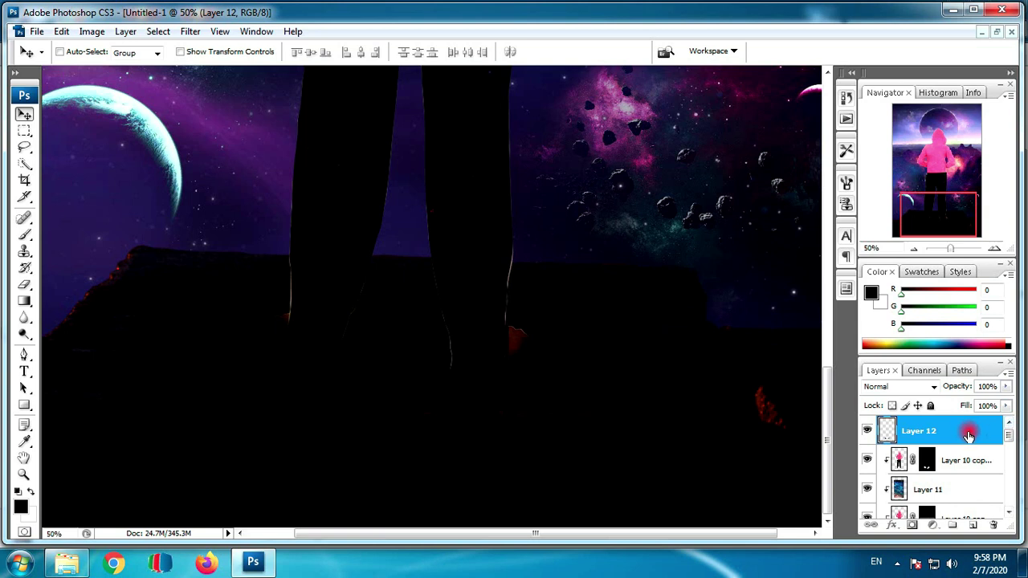
mouse_move(969, 482)
left_mouse_down()
mouse_move(966, 504)
mouse_move(969, 468)
mouse_move(966, 505)
left_mouse_up()
scroll(972, 481, "down", 1)
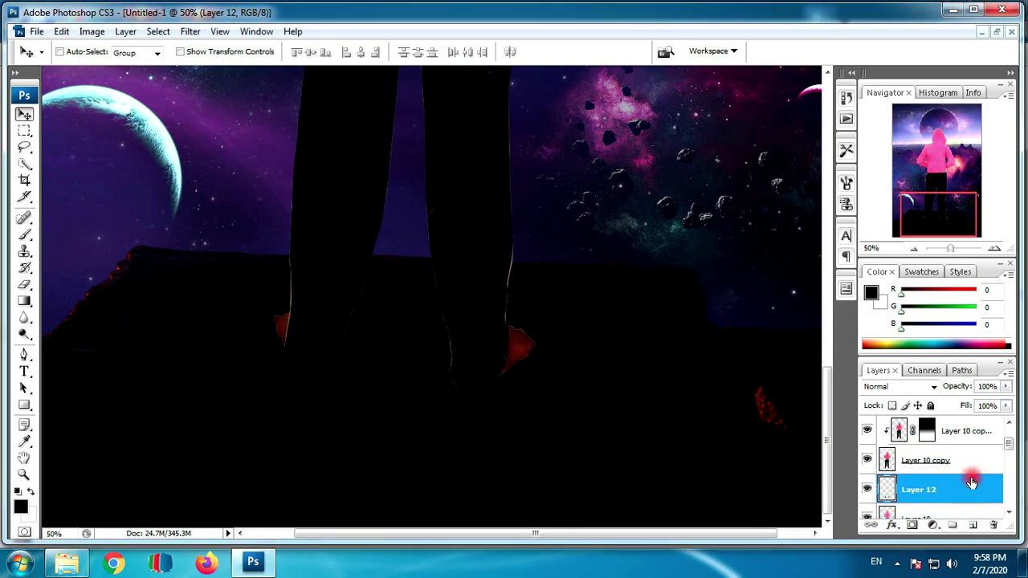
Place Layer 12 directly below Layer 10, just above Layer 2
left_click(1009, 514)
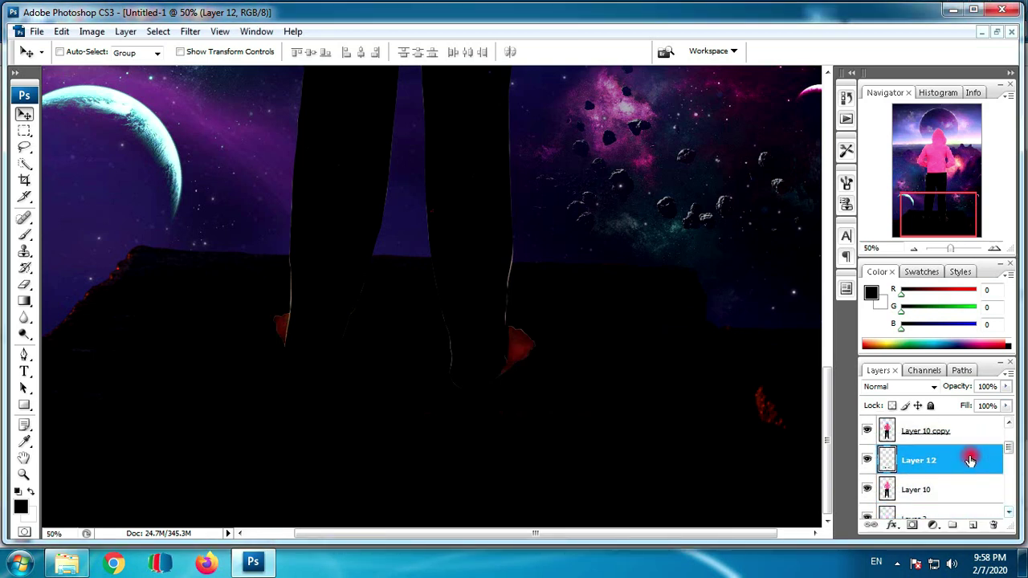
left_click_drag(969, 459, 968, 491)
left_click(1009, 513)
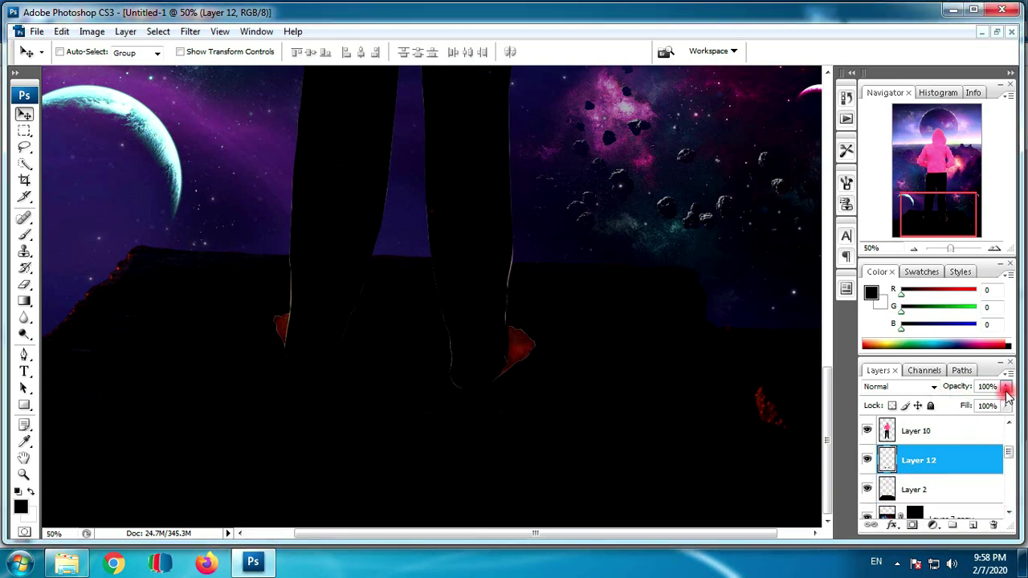
left_click(1006, 389)
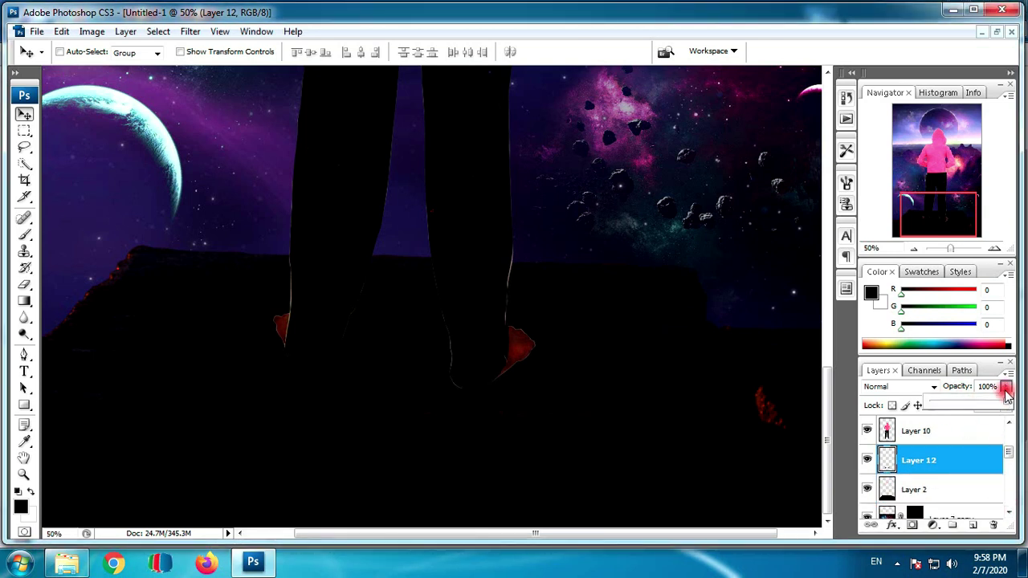
Soften Layer 12 with a 13.9-pixel Gaussian Blur and fit the poster on screen
left_click(190, 31)
mouse_move(198, 183)
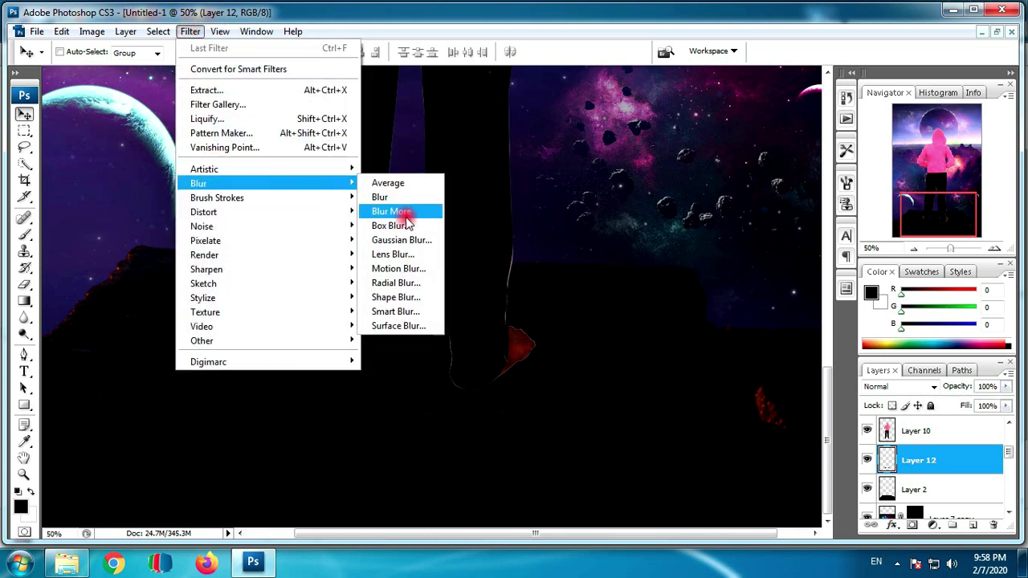
left_click(405, 237)
left_click_drag(442, 333, 470, 336)
left_click(602, 133)
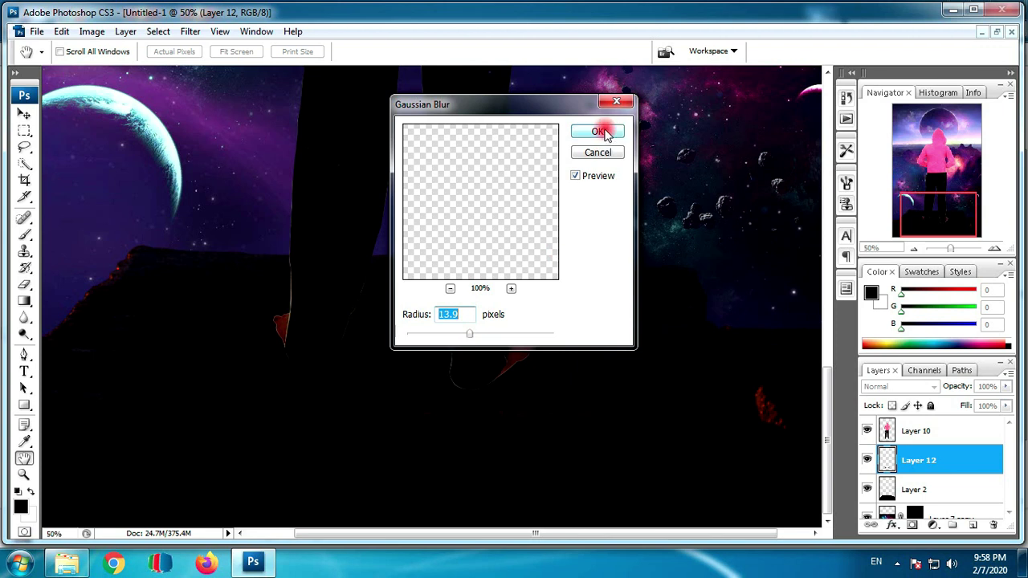
key("v")
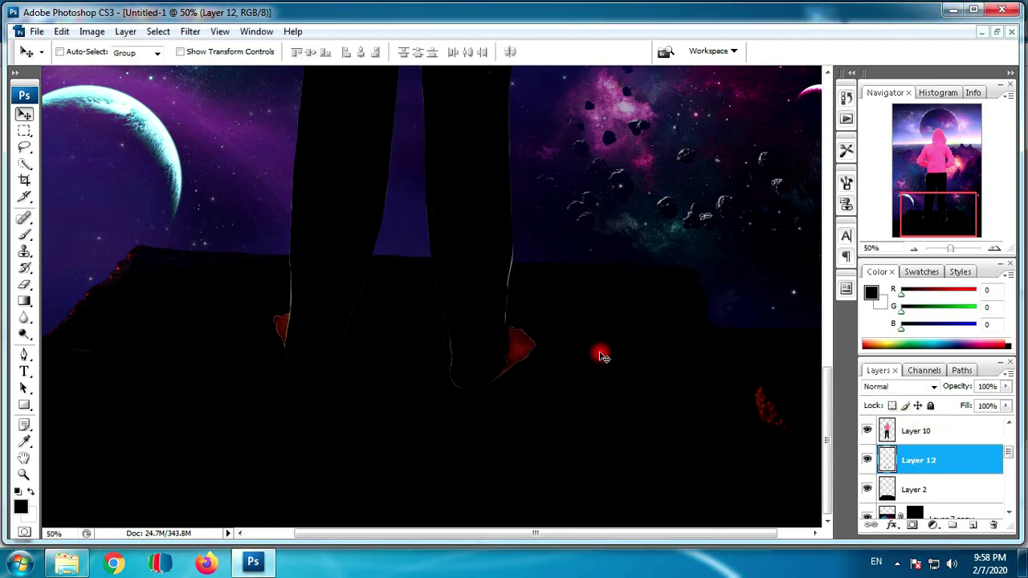
key("ctrl+0")
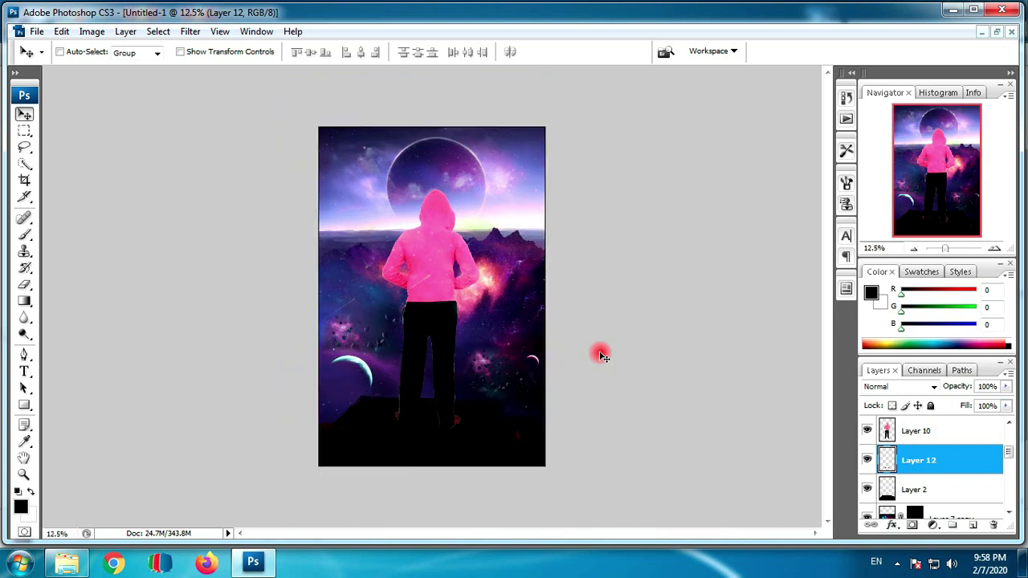
key("ctrl+plus")
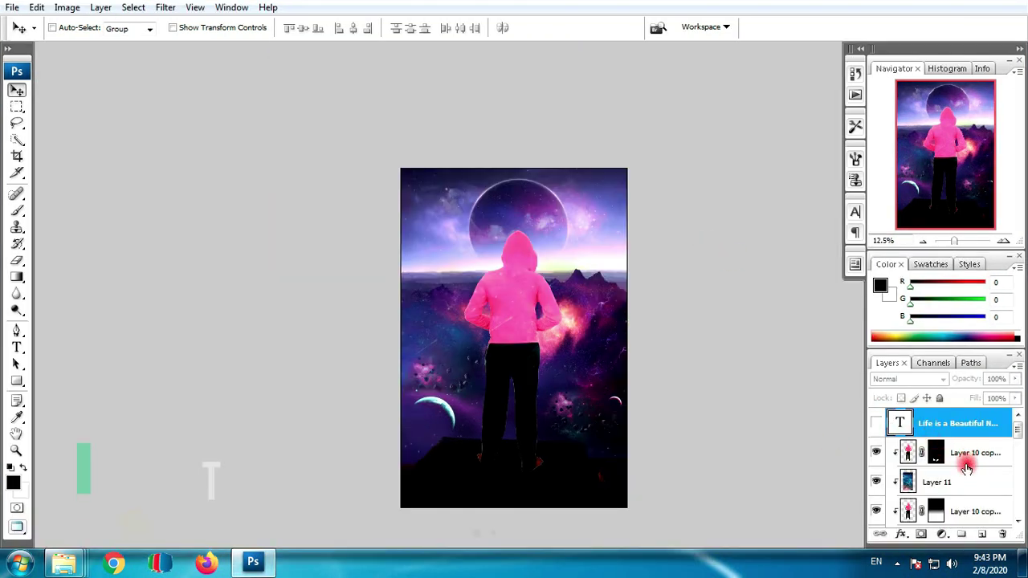
Make the 'Life is a Beautiful Novel of Many Characters' text layer visible
left_click(963, 454)
left_click(966, 481)
left_click(969, 442)
left_click(971, 423)
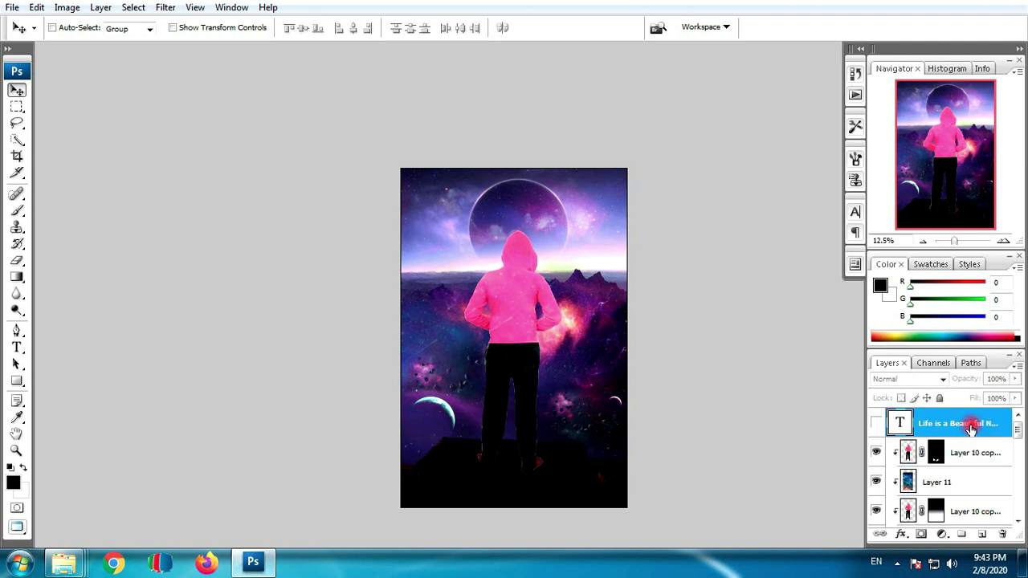
left_click(876, 424)
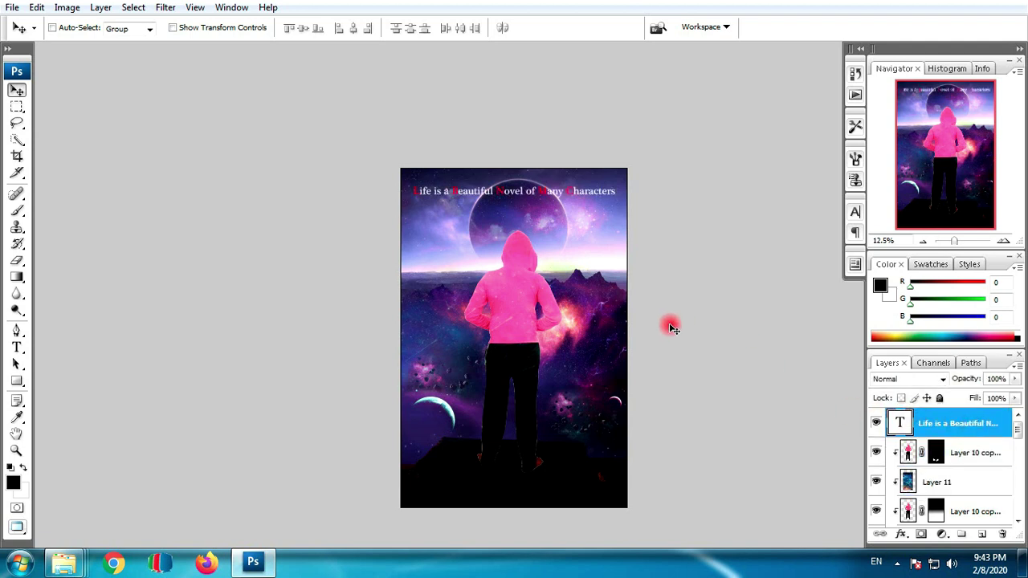